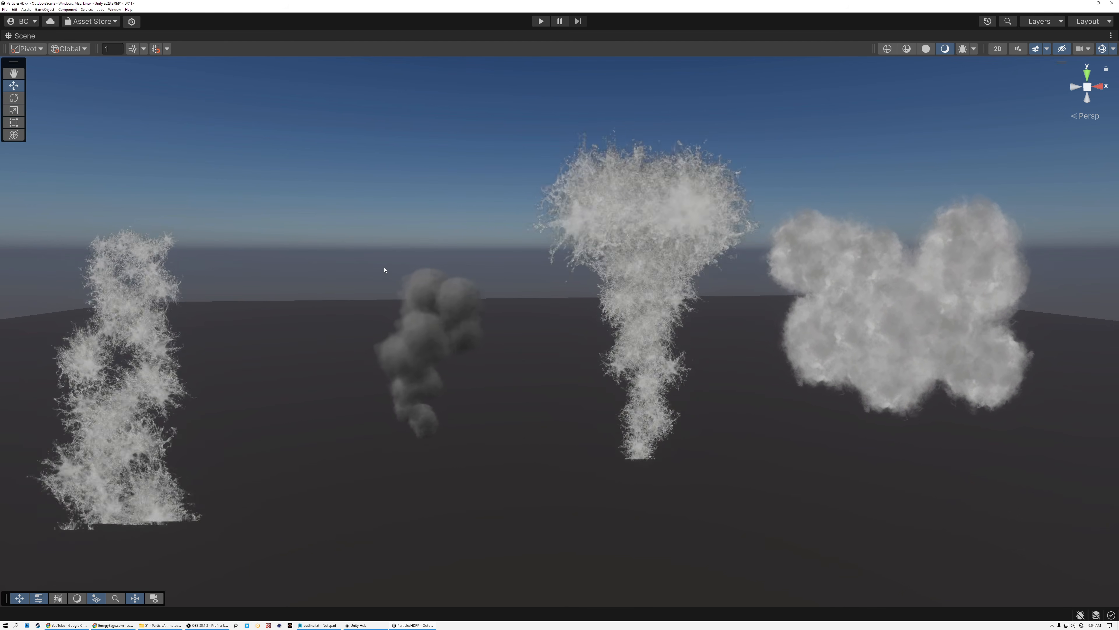
Fly the Scene view camera around the left particle column, backing off until its base shows.
{"action": "left_click_drag", "start_coordinate": [395, 270], "coordinate": [334, 280], "text": "alt"}
{"action": "key", "text": "w"}
{"action": "right_click_drag", "start_coordinate": [334, 280], "coordinate": [297, 268]}
{"action": "key", "text": "a"}
{"action": "key", "text": "s"}
{"action": "key", "text": "w"}
{"action": "scroll", "coordinate": [296, 269], "scroll_direction": "down", "scroll_amount": 3}
{"action": "key", "text": "s"}
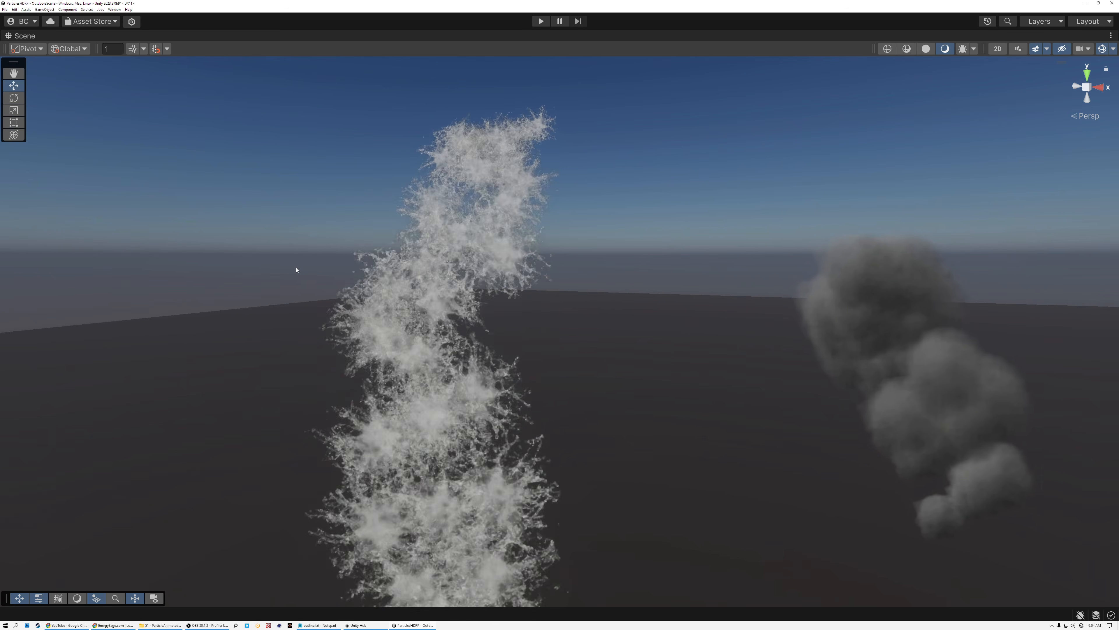
Move in close to the smoke plume and orbit around it to frame it.
{"action": "right_click_drag", "start_coordinate": [298, 269], "coordinate": [383, 306]}
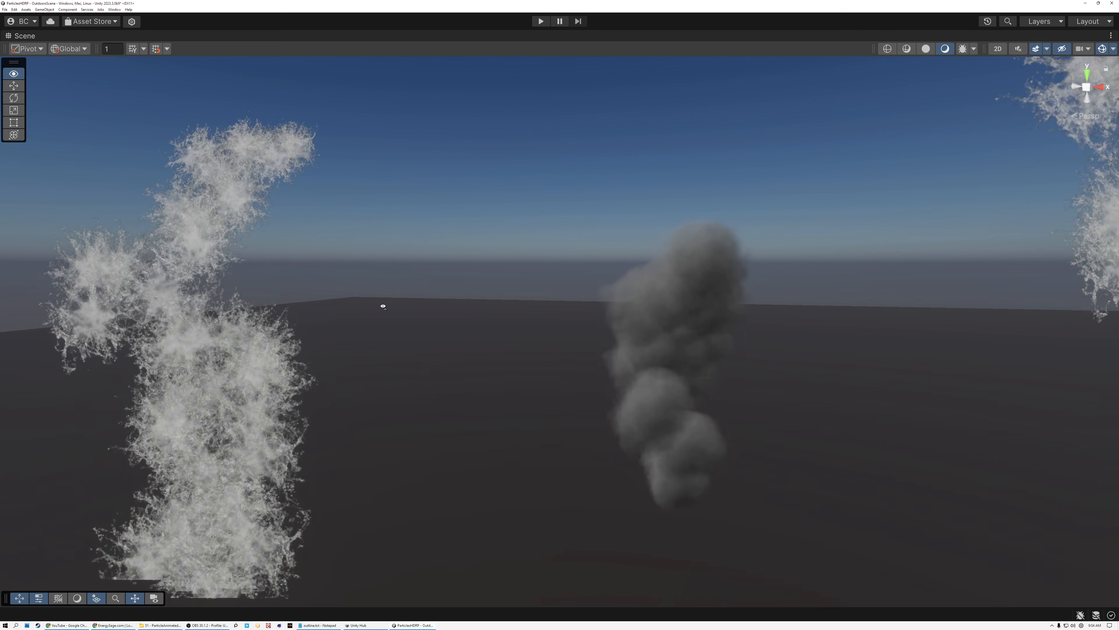
{"action": "right_click_drag", "start_coordinate": [383, 306], "coordinate": [365, 316]}
{"action": "key", "text": "w"}
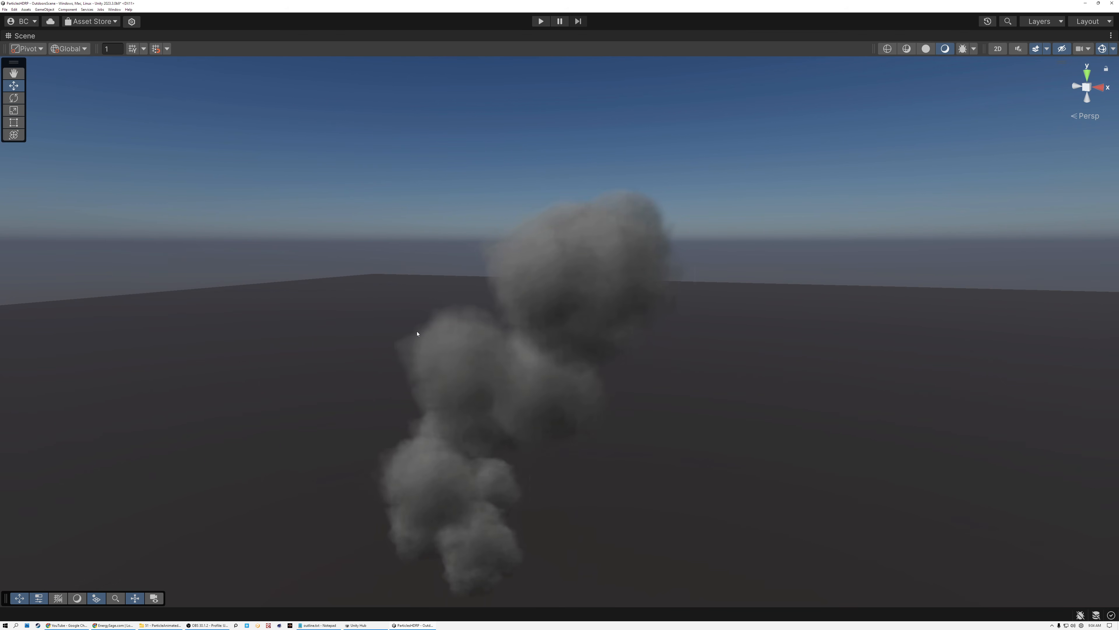
{"action": "scroll", "coordinate": [415, 335], "scroll_direction": "up", "scroll_amount": 2}
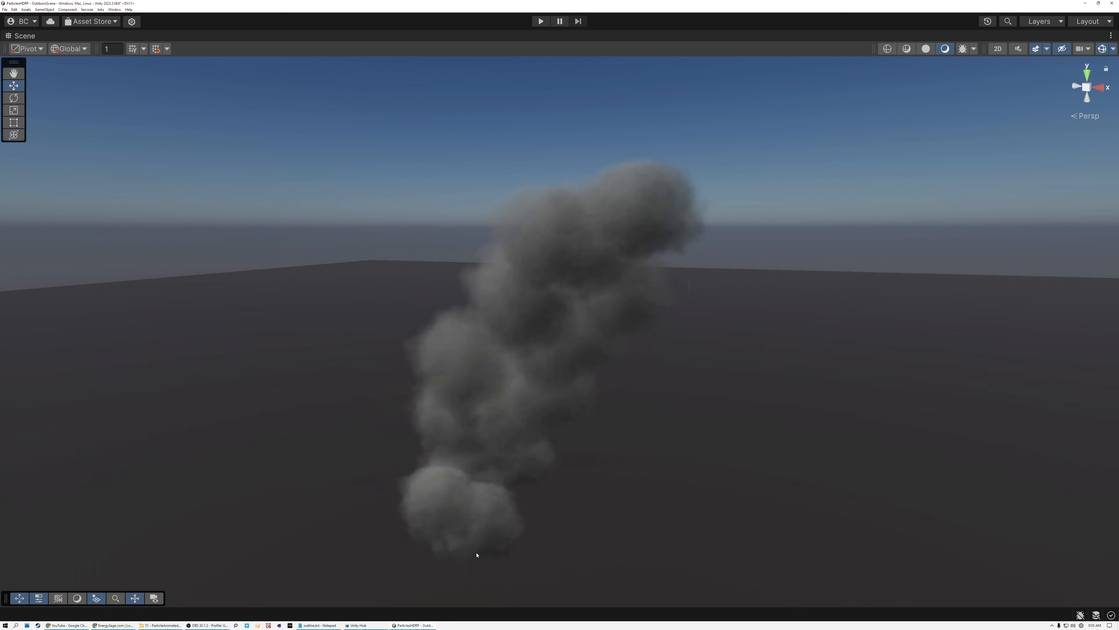
{"action": "right_click_drag", "start_coordinate": [507, 467], "coordinate": [538, 422]}
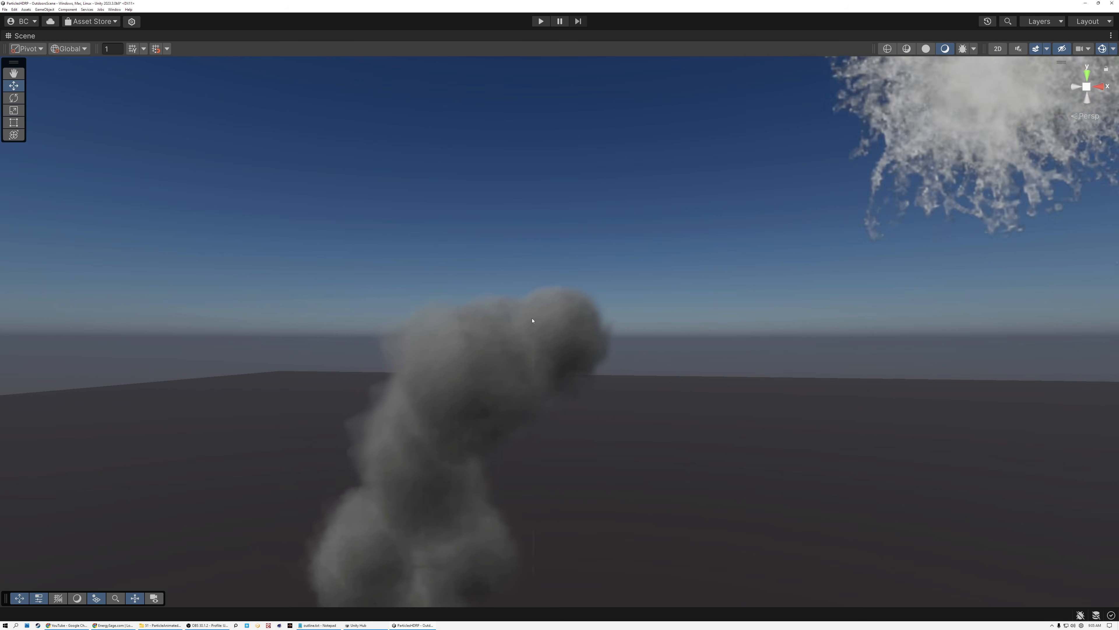
{"action": "right_click_drag", "start_coordinate": [533, 321], "coordinate": [522, 375]}
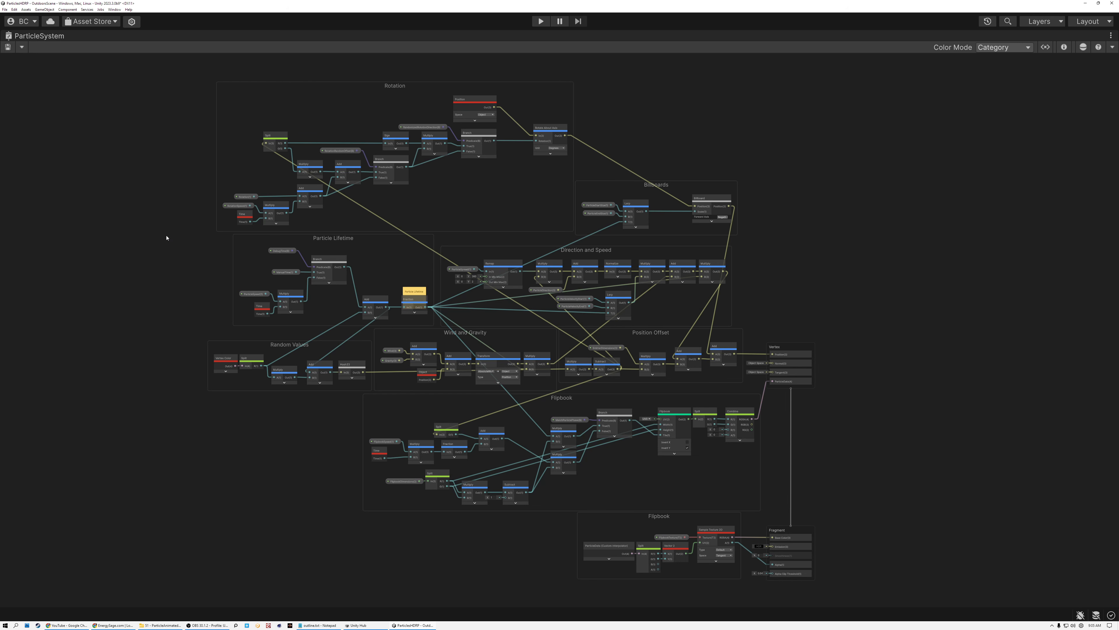
{"action": "left_click", "coordinate": [395, 90]}
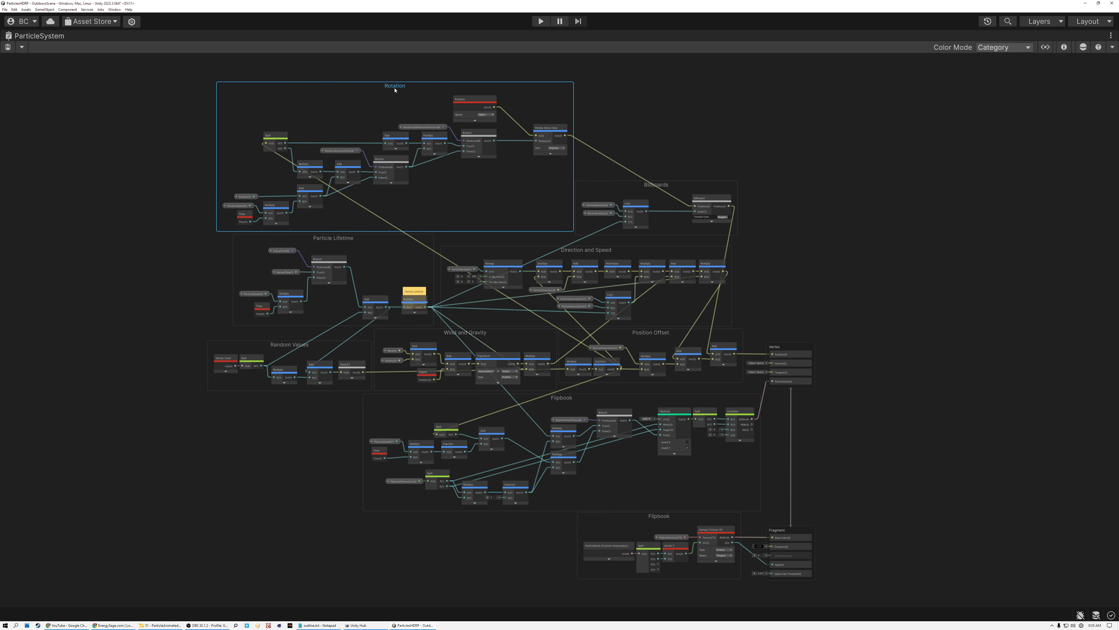
{"action": "left_click", "coordinate": [331, 240]}
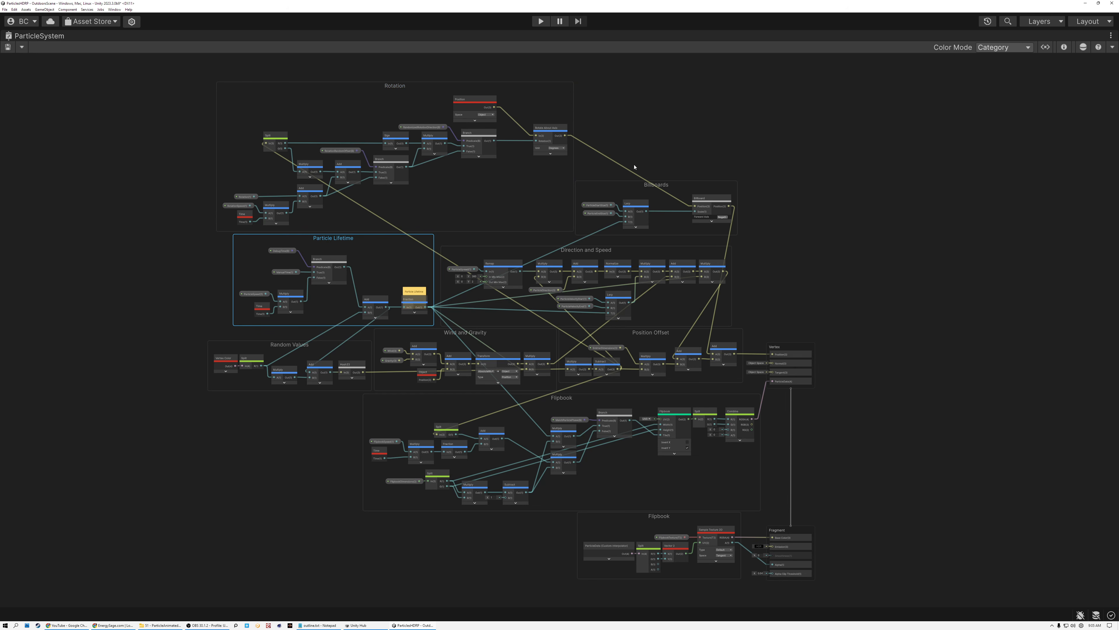
{"action": "left_click", "coordinate": [651, 187]}
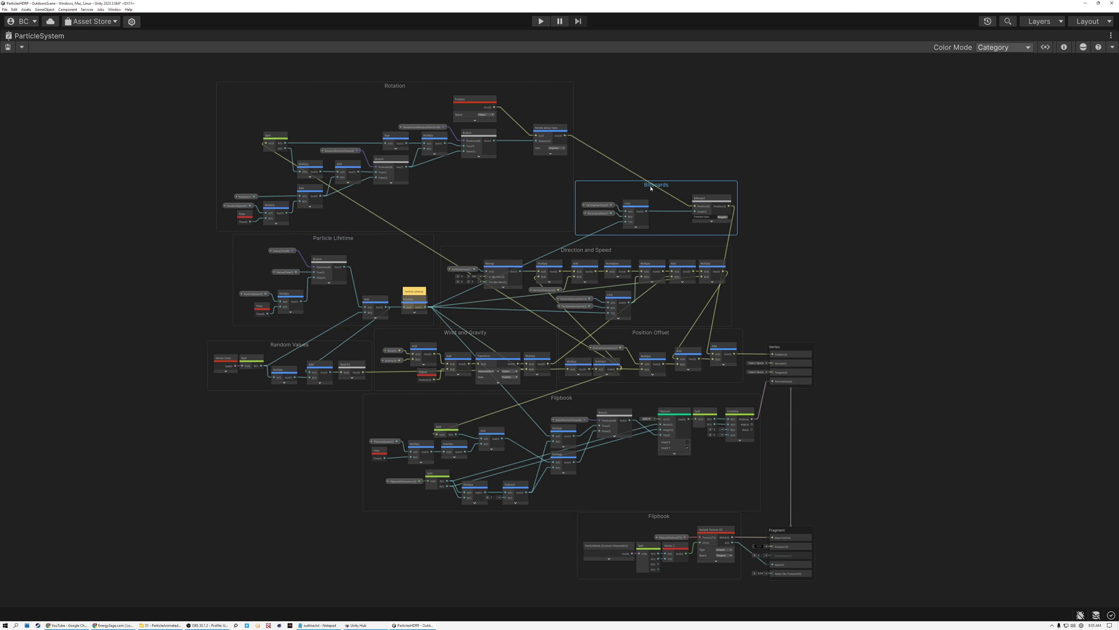
{"action": "left_click", "coordinate": [585, 252]}
{"action": "scroll", "coordinate": [588, 258], "scroll_direction": "up", "scroll_amount": 8}
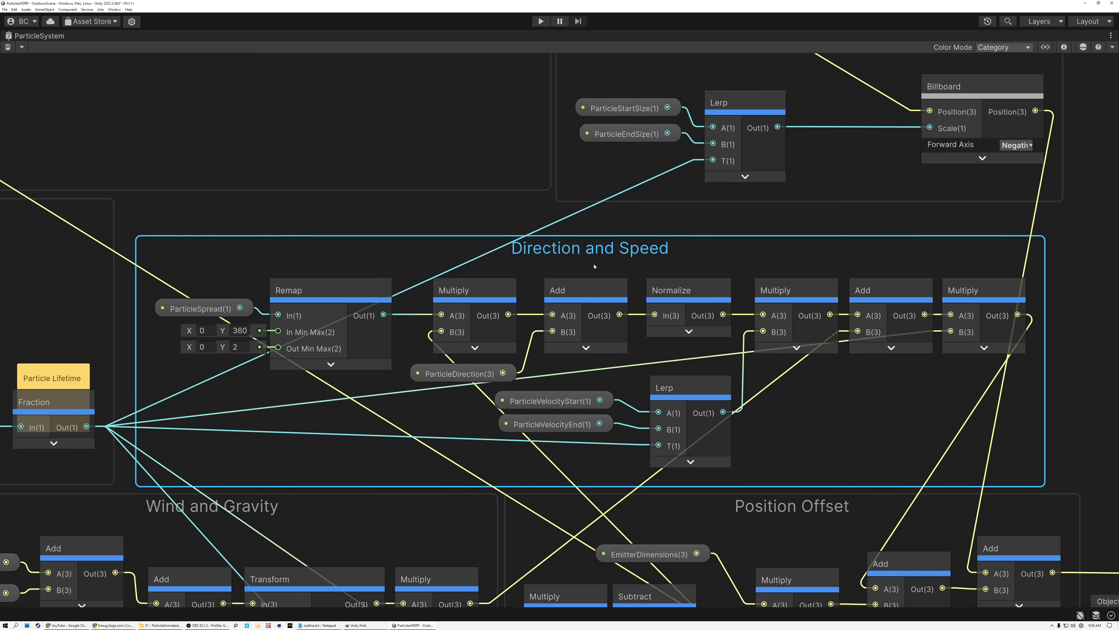
{"action": "scroll", "coordinate": [594, 266], "scroll_direction": "down", "scroll_amount": 6}
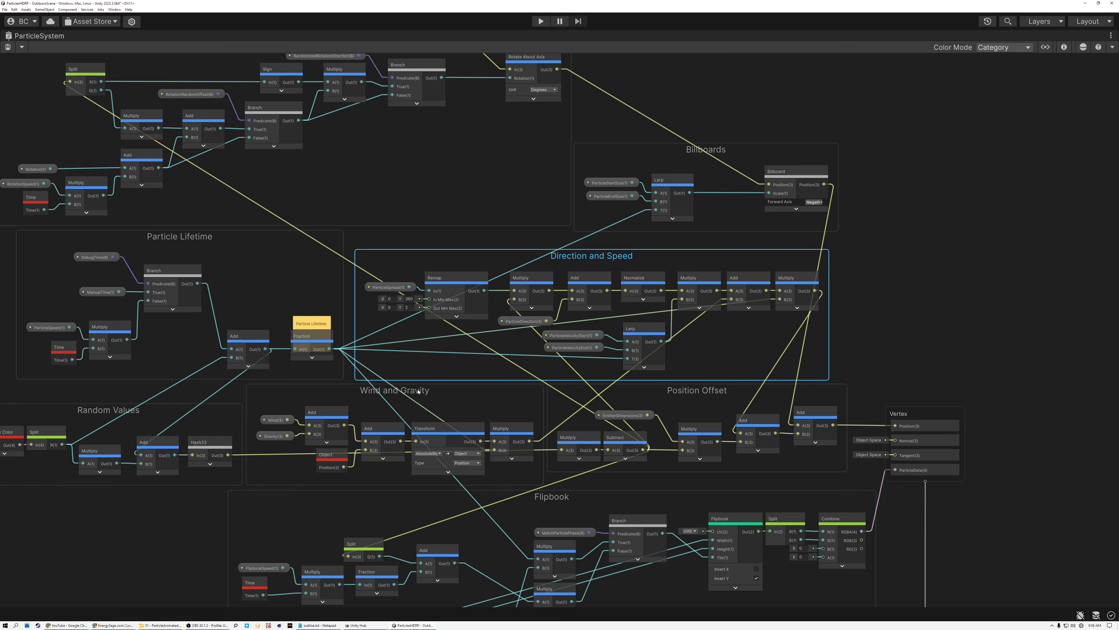
{"action": "left_click", "coordinate": [419, 391]}
{"action": "left_click", "coordinate": [698, 394]}
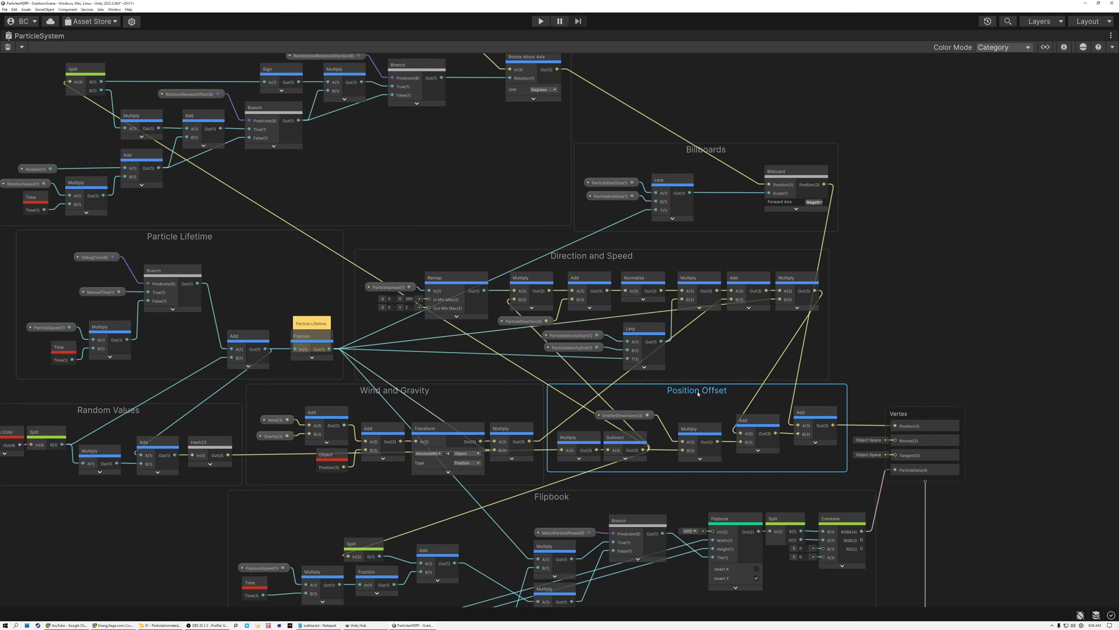
{"action": "middle_click_drag", "start_coordinate": [685, 395], "coordinate": [768, 343]}
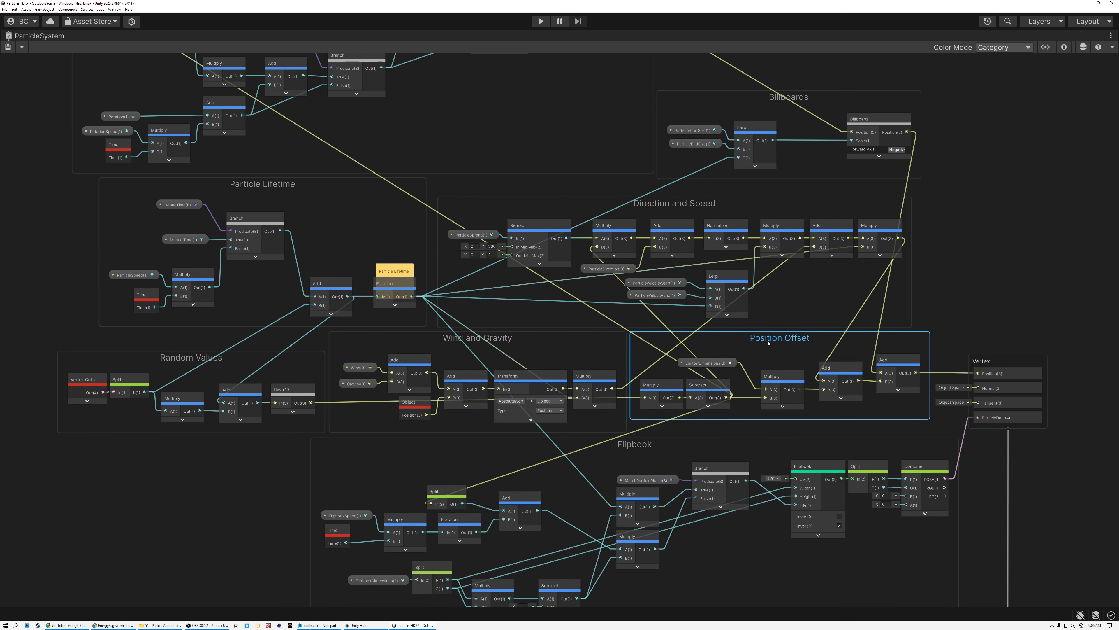
{"action": "left_click", "coordinate": [189, 359]}
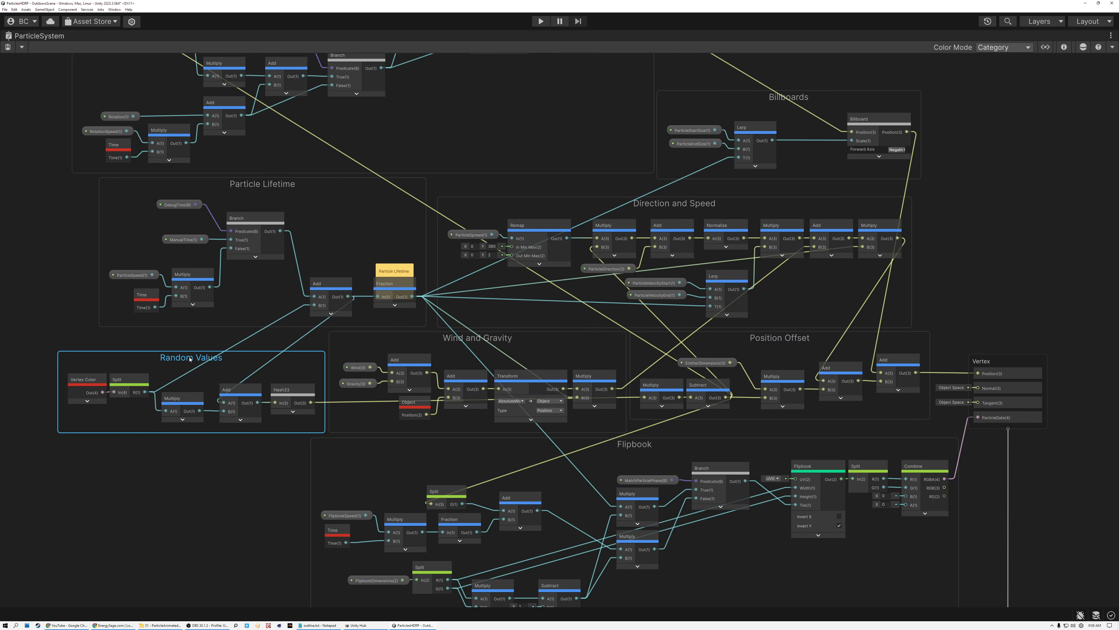
{"action": "left_click", "coordinate": [635, 446]}
{"action": "middle_click_drag", "start_coordinate": [685, 445], "coordinate": [665, 277]}
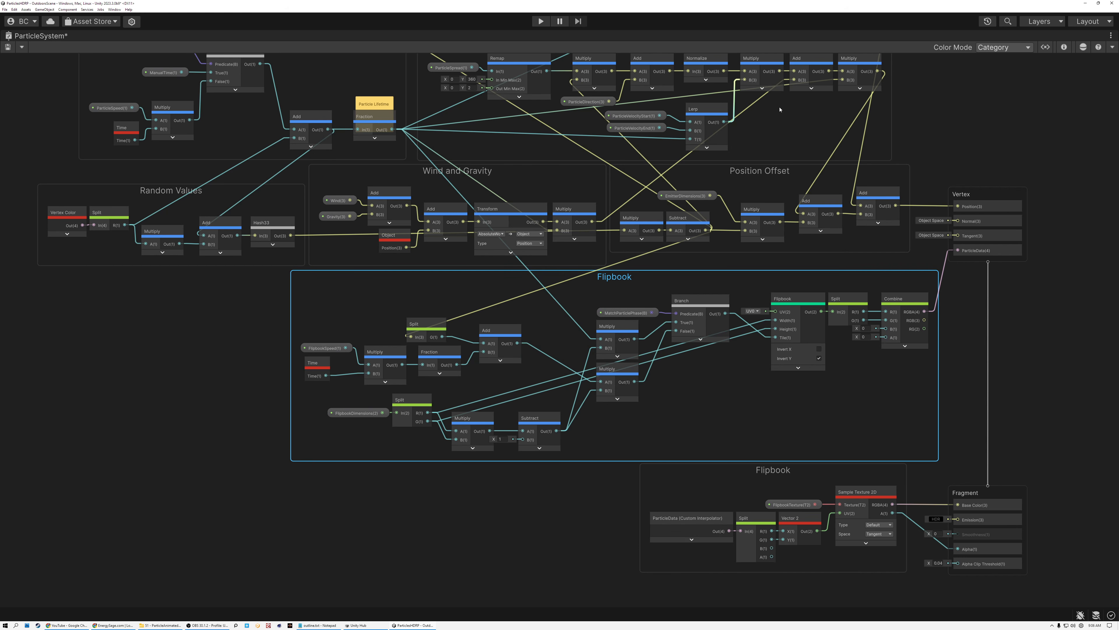
Show the Blackboard and add a Float property named Opacity.
{"action": "left_click", "coordinate": [1045, 47]}
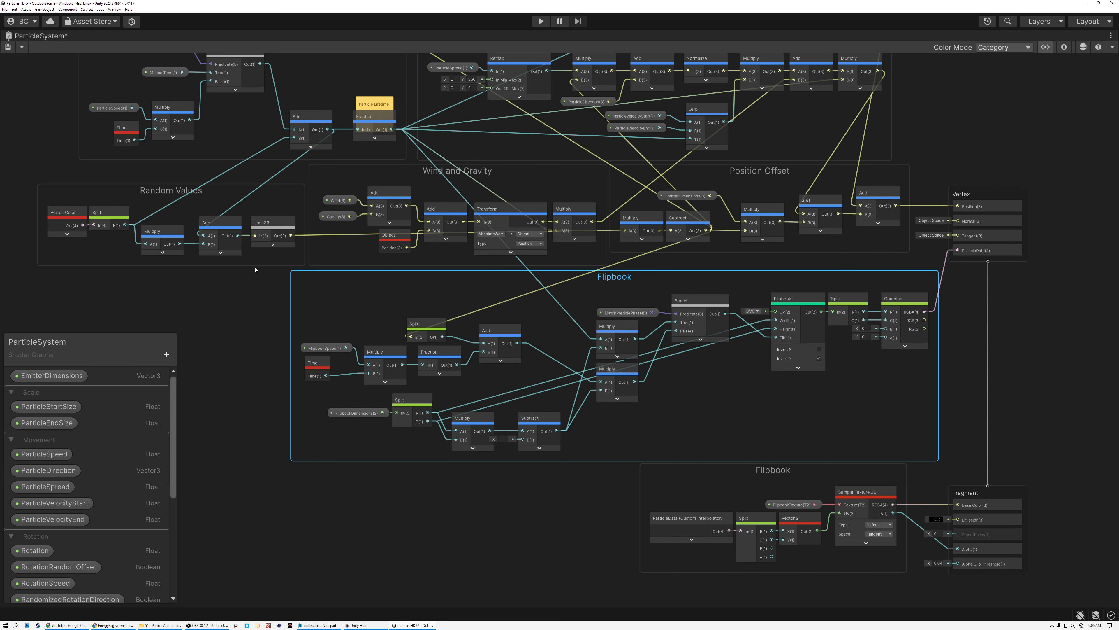
{"action": "left_click", "coordinate": [167, 355]}
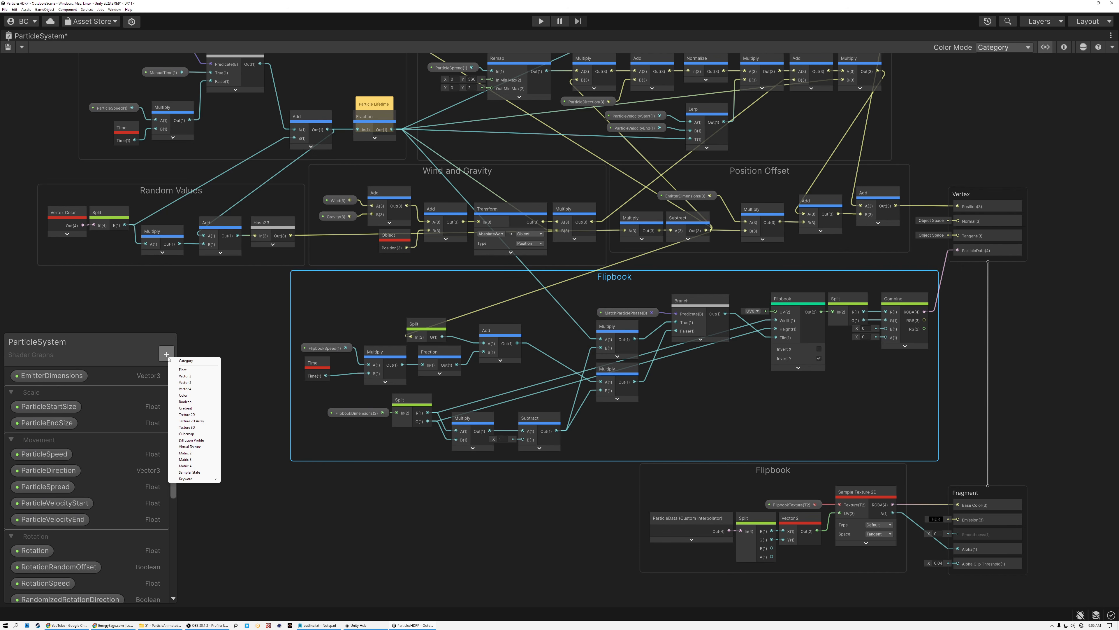
{"action": "left_click", "coordinate": [200, 370]}
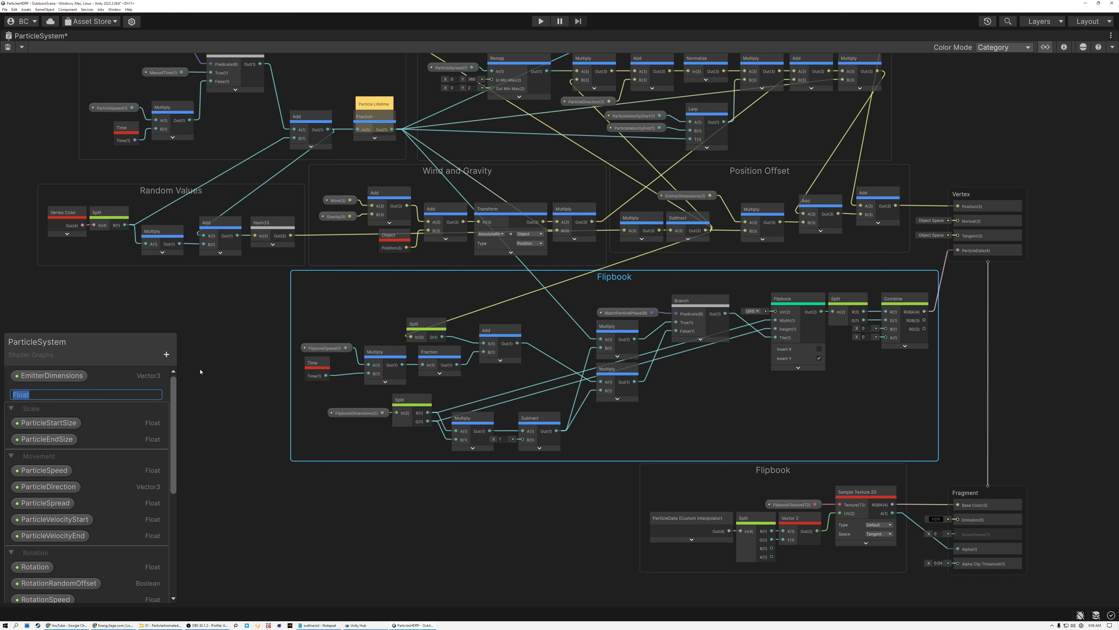
{"action": "type", "text": "Opacity"}
{"action": "key", "text": "Return"}
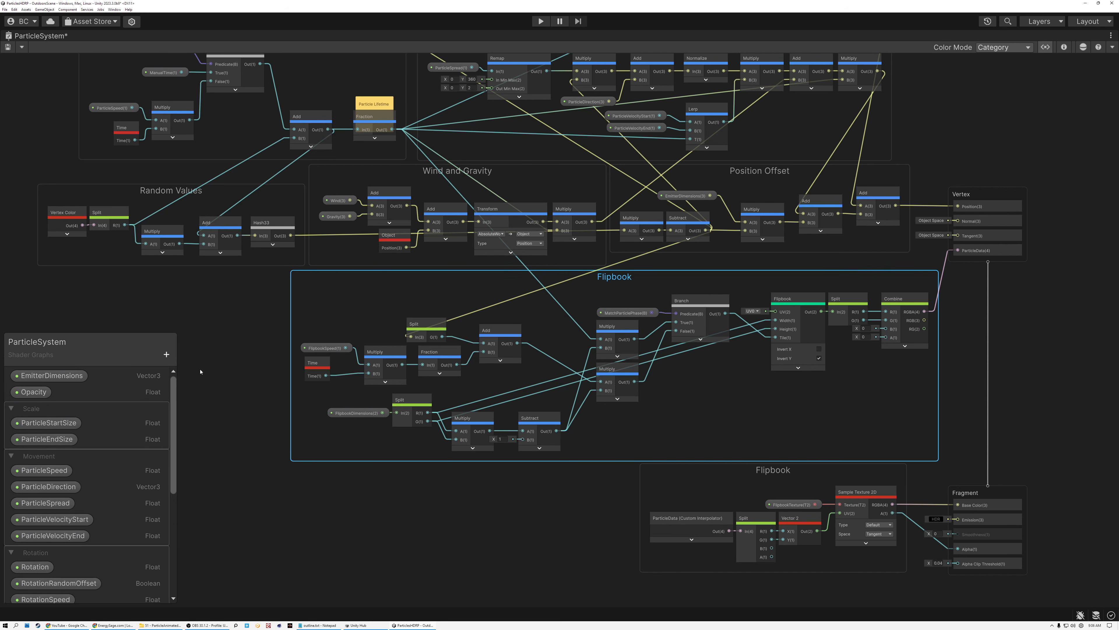
Add Float properties FadeInPower and FadeOutPower, then show the Graph Inspector.
{"action": "left_click", "coordinate": [167, 354]}
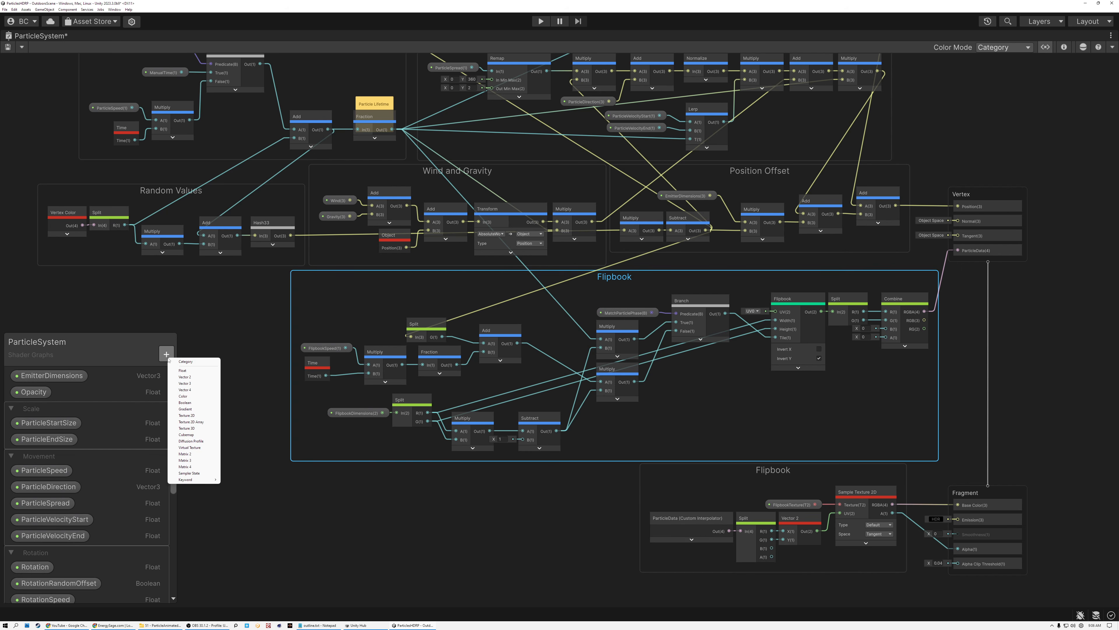
{"action": "left_click", "coordinate": [183, 370]}
{"action": "type", "text": "FadeInPower"}
{"action": "key", "text": "Return"}
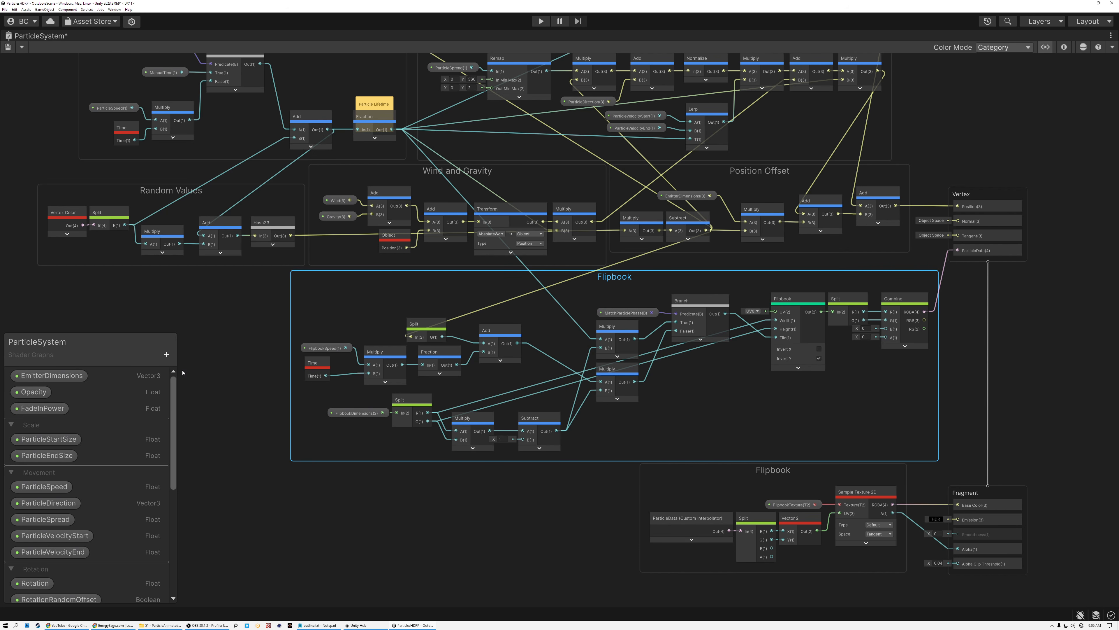
{"action": "left_click", "coordinate": [166, 354]}
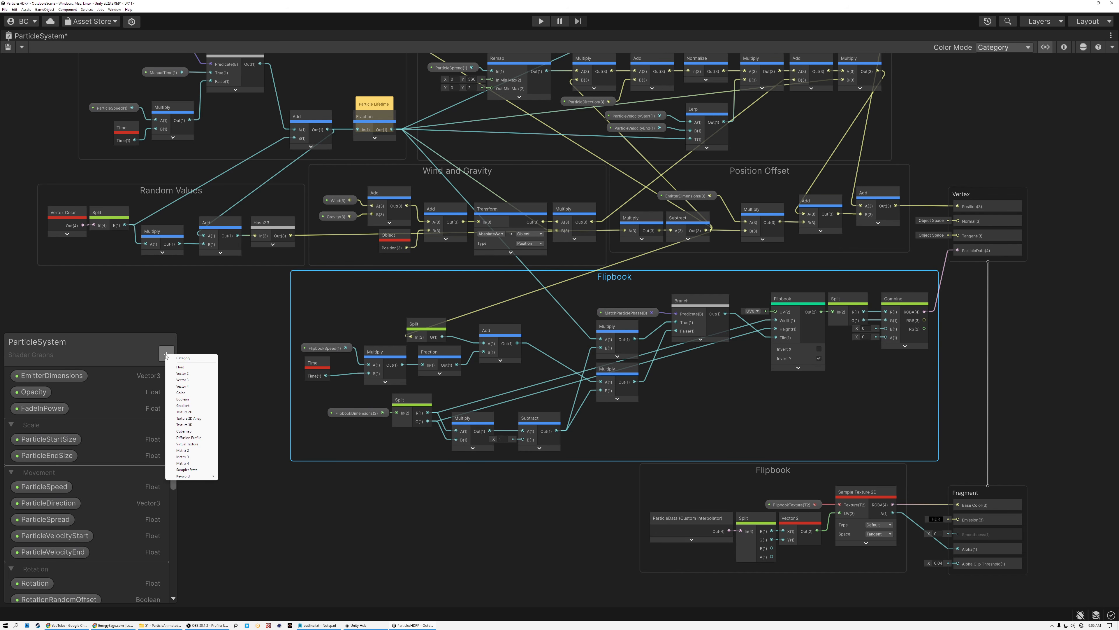
{"action": "left_click", "coordinate": [184, 368]}
{"action": "type", "text": "FadeOutPower"}
{"action": "key", "text": "Return"}
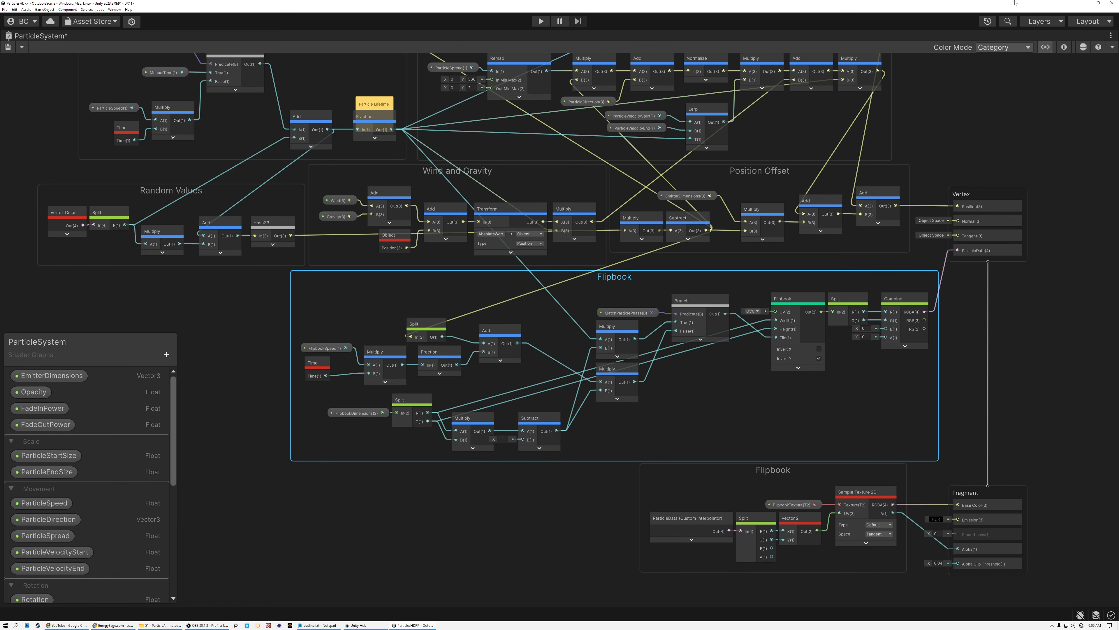
{"action": "left_click", "coordinate": [1064, 47]}
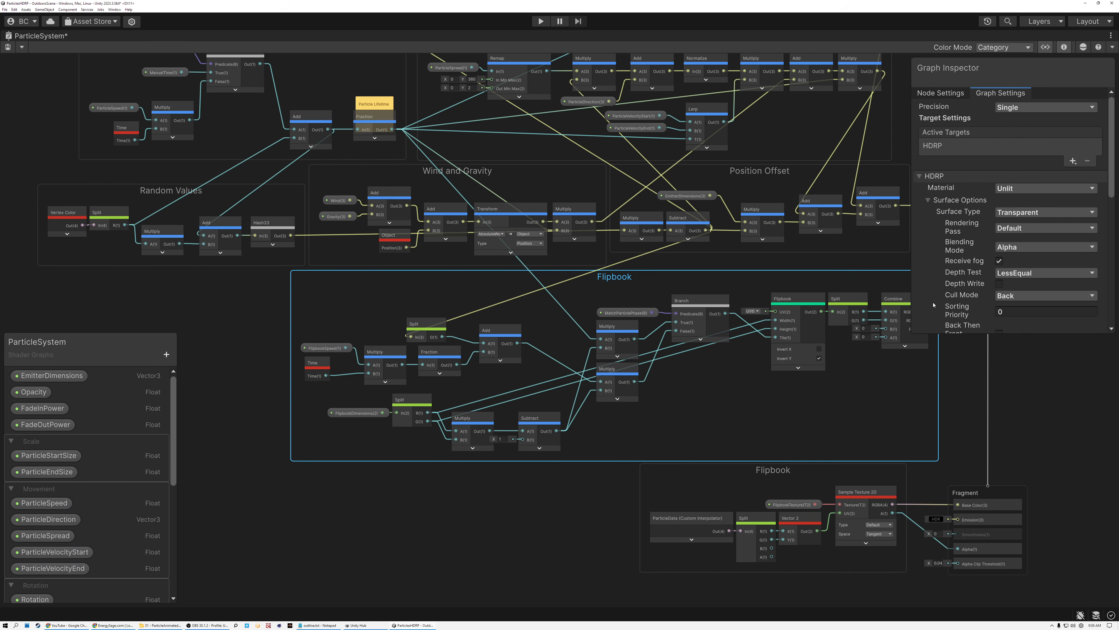
Set default values Opacity 4, FadeInPower 0.5 and FadeOutPower 2, then hide the inspector.
{"action": "left_click_drag", "start_coordinate": [929, 332], "coordinate": [929, 400]}
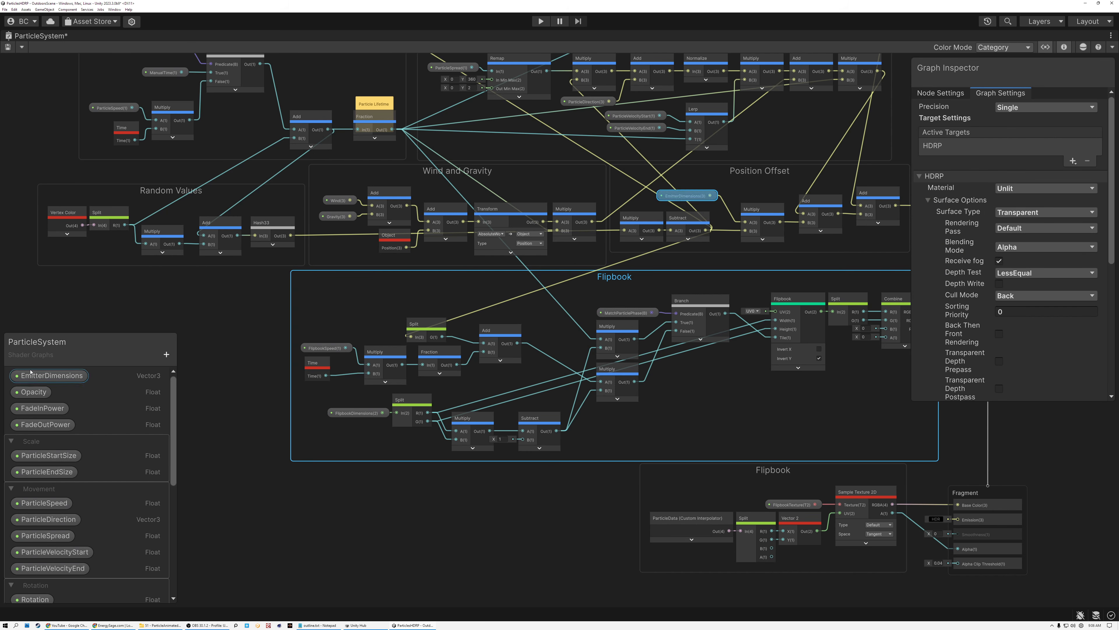
{"action": "left_click", "coordinate": [32, 392]}
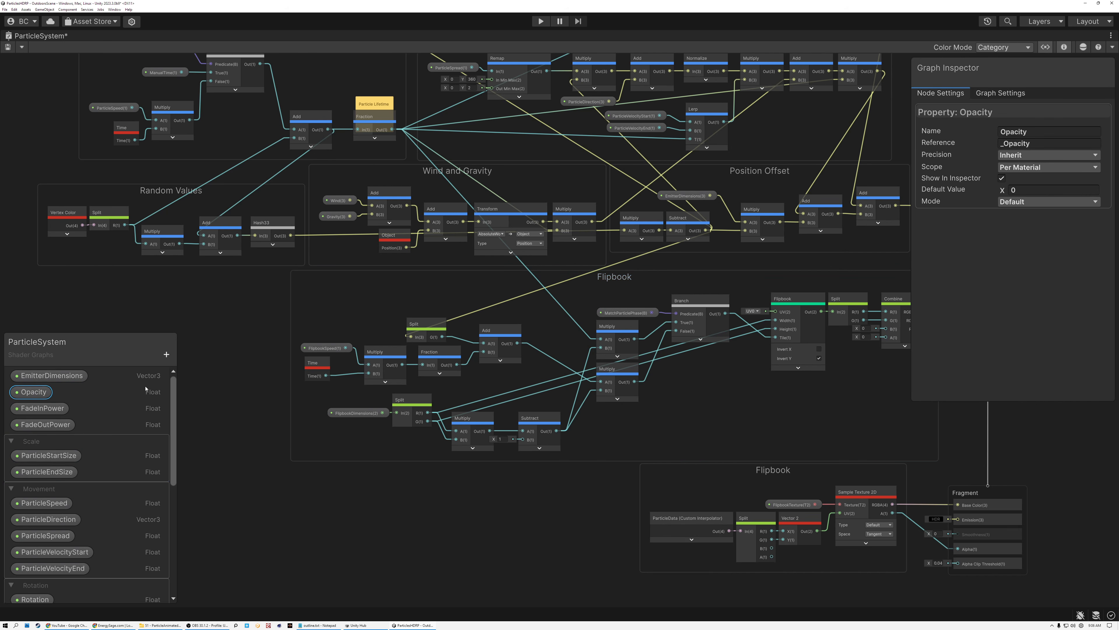
{"action": "type", "text": "4"}
{"action": "left_click", "coordinate": [43, 408]}
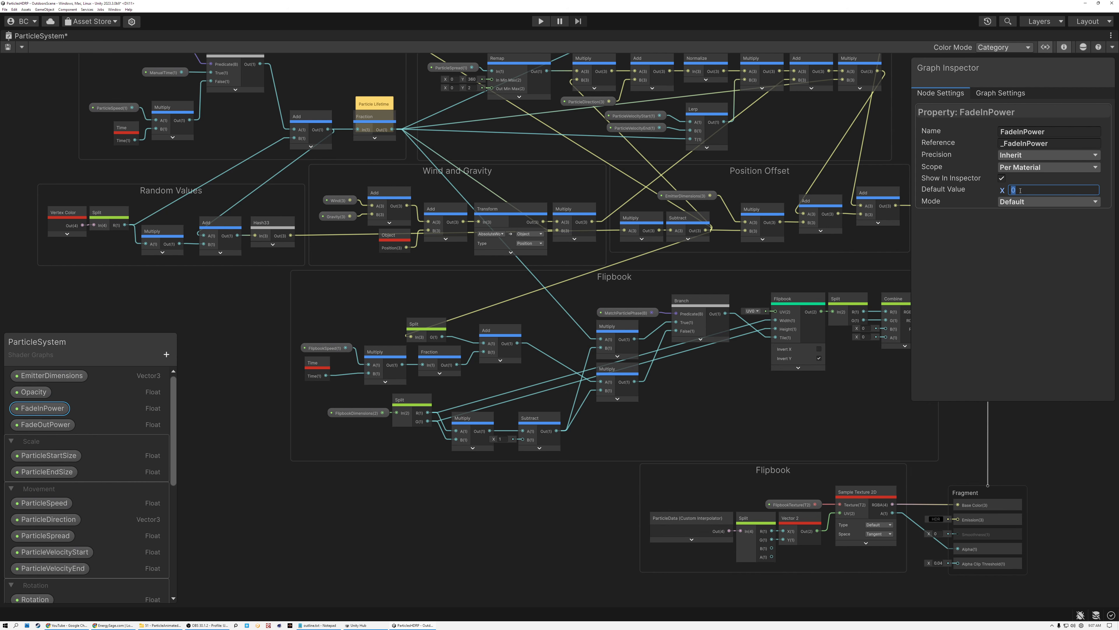
{"action": "type", "text": "0.5"}
{"action": "left_click", "coordinate": [40, 426]}
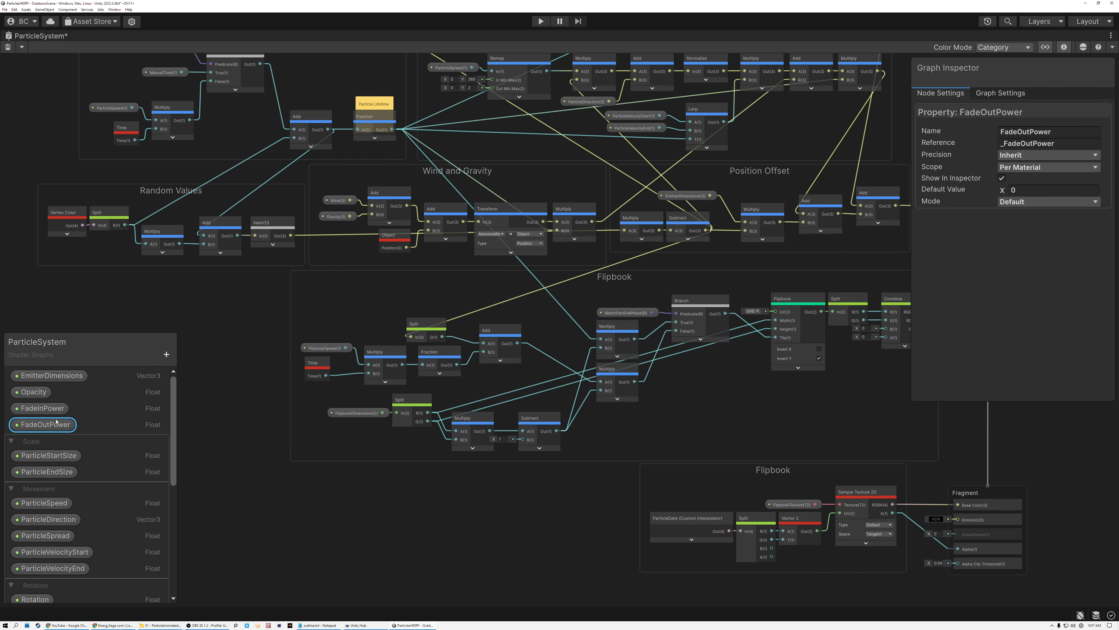
{"action": "left_click", "coordinate": [1029, 190]}
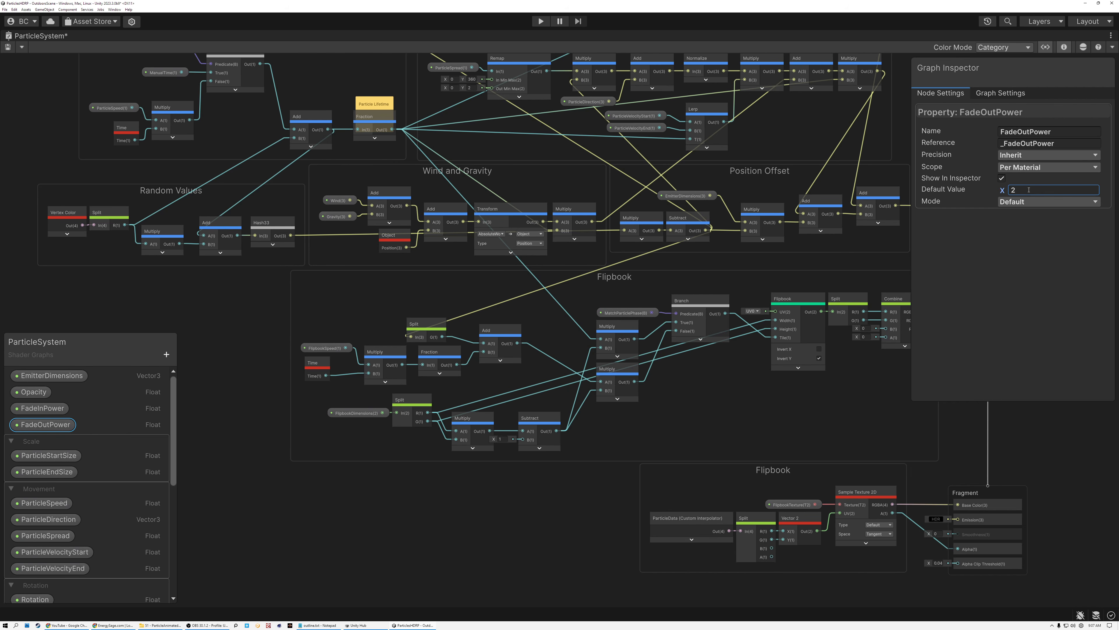
{"action": "middle_click_drag", "start_coordinate": [272, 348], "coordinate": [281, 316]}
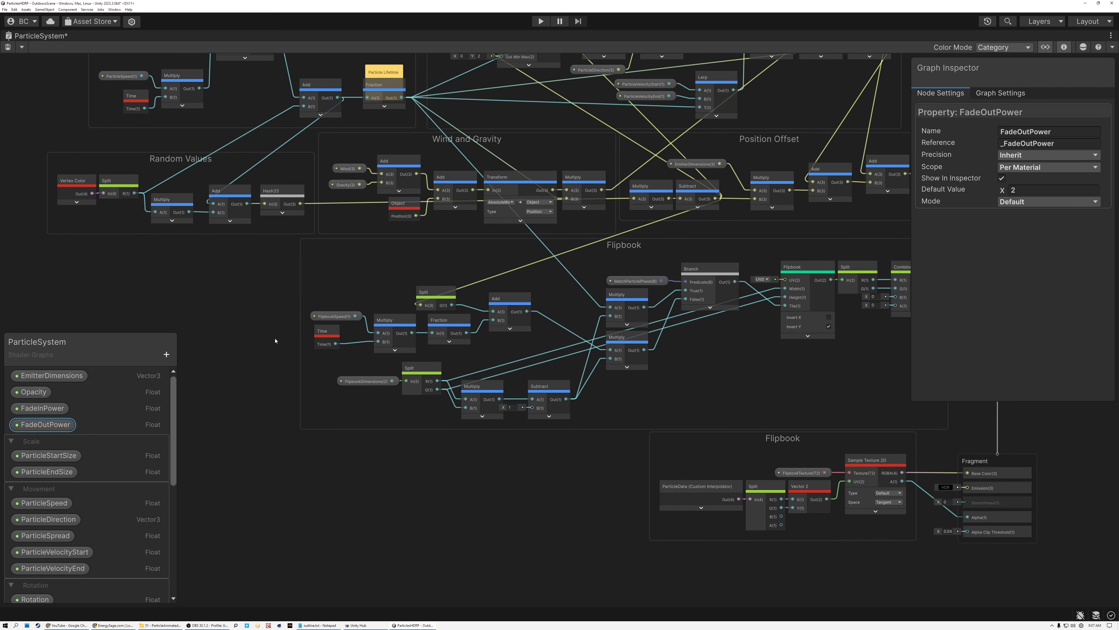
{"action": "left_click", "coordinate": [1065, 48]}
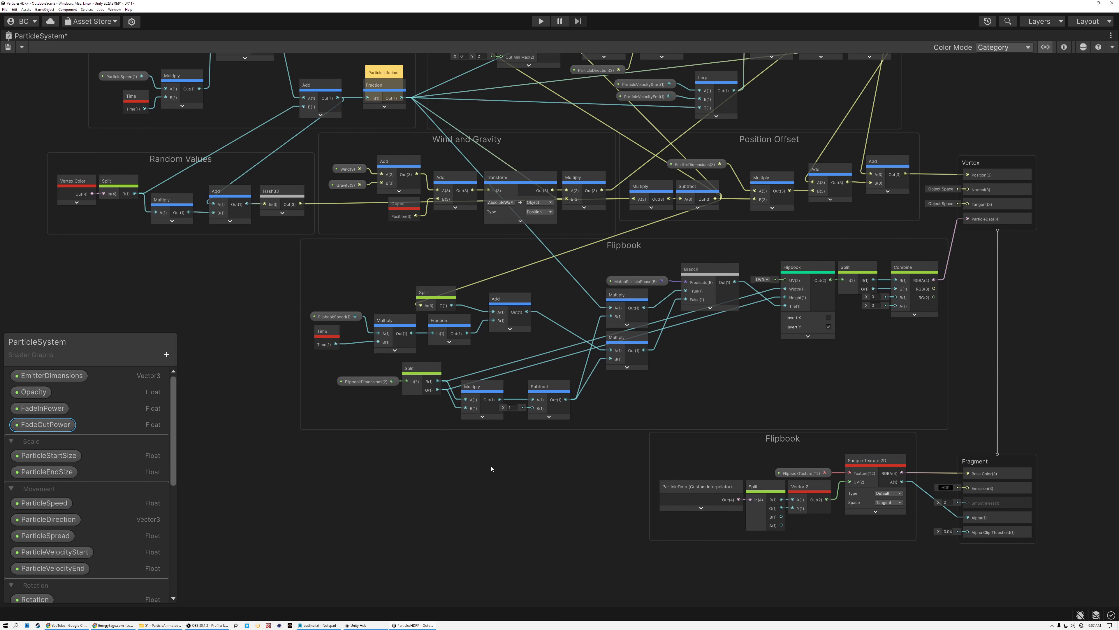
Drag a wire from the Particle Lifetime Fraction output onto empty canvas and search 'power'.
{"action": "middle_click_drag", "start_coordinate": [489, 467], "coordinate": [490, 437]}
{"action": "scroll", "coordinate": [487, 427], "scroll_direction": "up", "scroll_amount": 2}
{"action": "scroll", "coordinate": [483, 409], "scroll_direction": "down", "scroll_amount": 3}
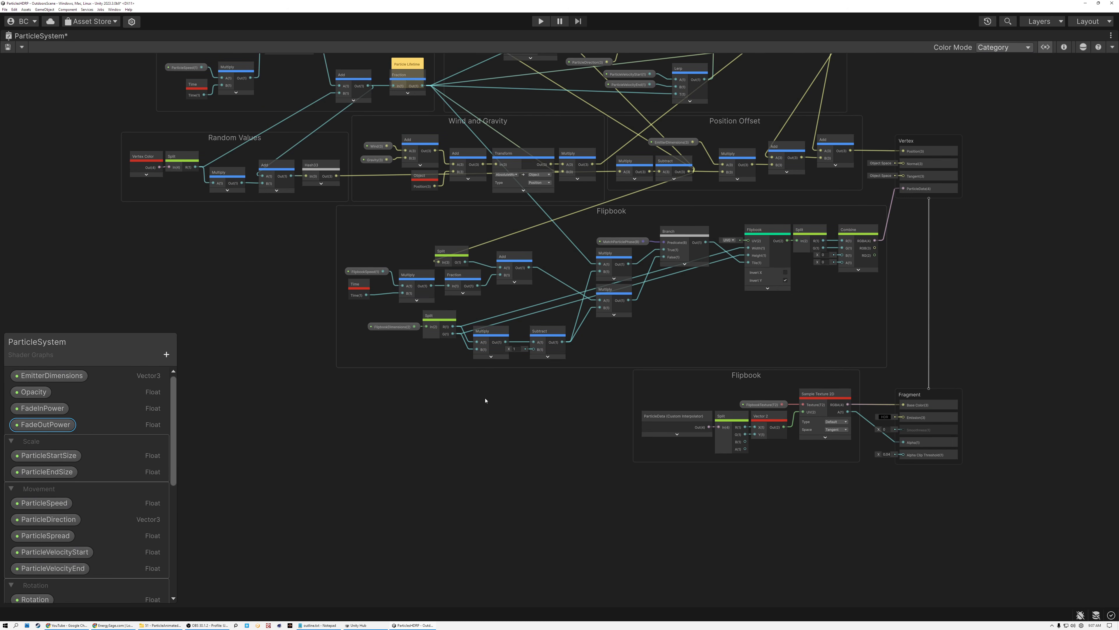
{"action": "scroll", "coordinate": [458, 326], "scroll_direction": "up", "scroll_amount": 2}
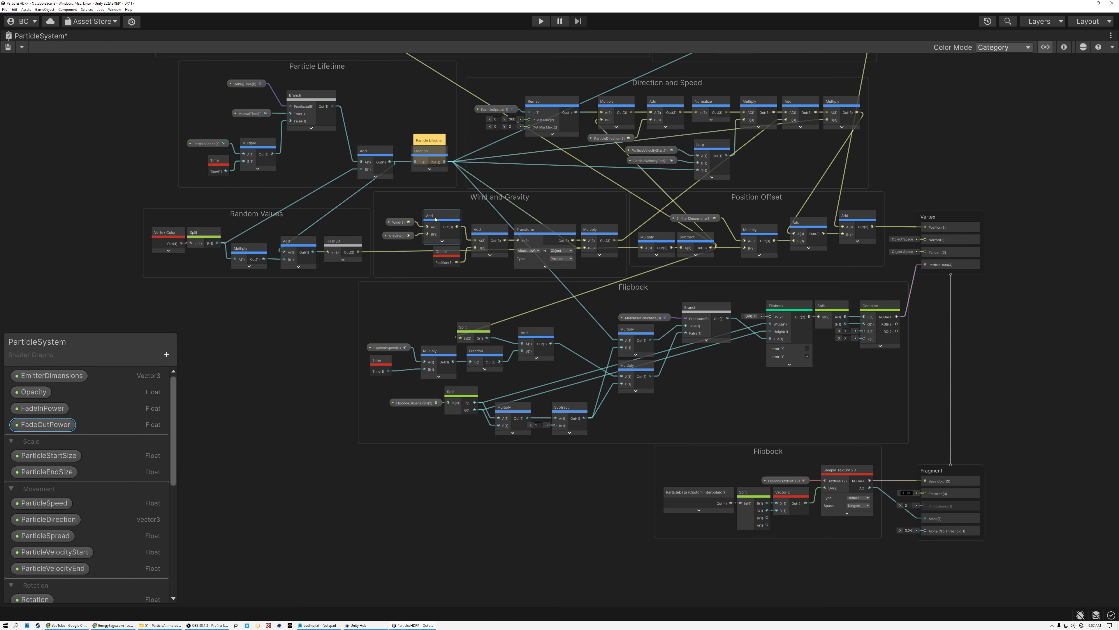
{"action": "left_click", "coordinate": [426, 154]}
{"action": "scroll", "coordinate": [429, 138], "scroll_direction": "up", "scroll_amount": 5}
{"action": "scroll", "coordinate": [429, 137], "scroll_direction": "up", "scroll_amount": 2}
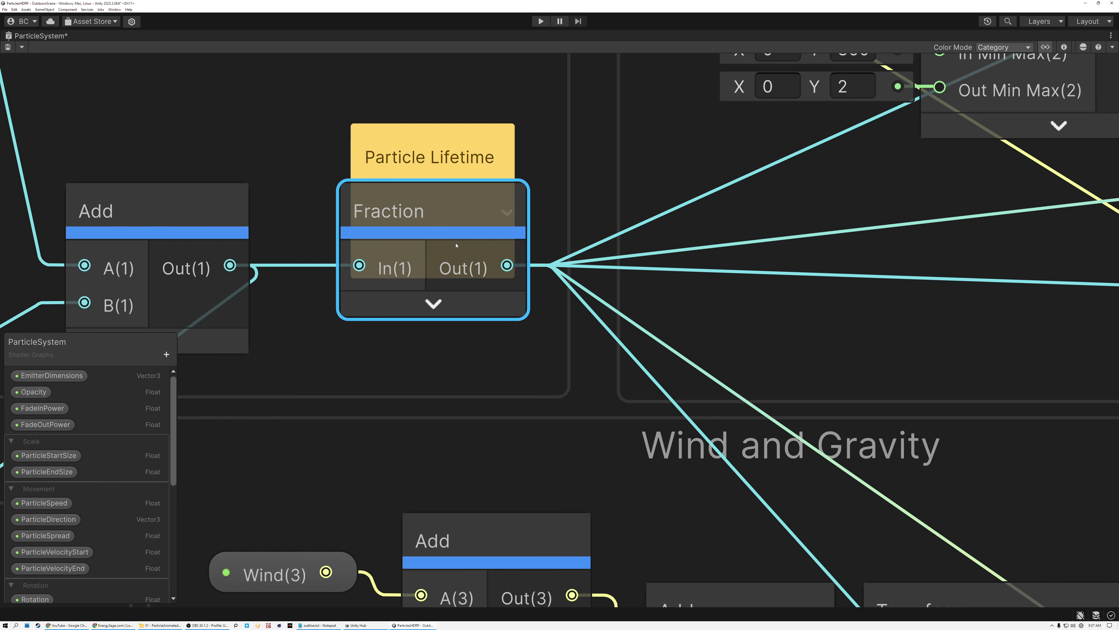
{"action": "scroll", "coordinate": [456, 246], "scroll_direction": "down", "scroll_amount": 6}
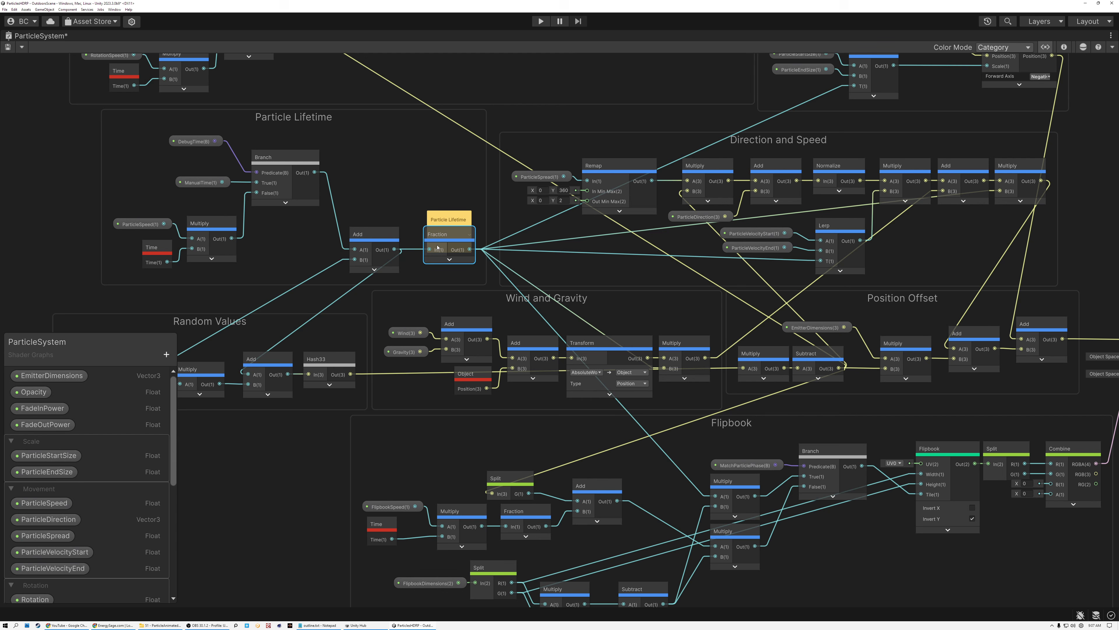
{"action": "middle_click_drag", "start_coordinate": [469, 266], "coordinate": [426, 102]}
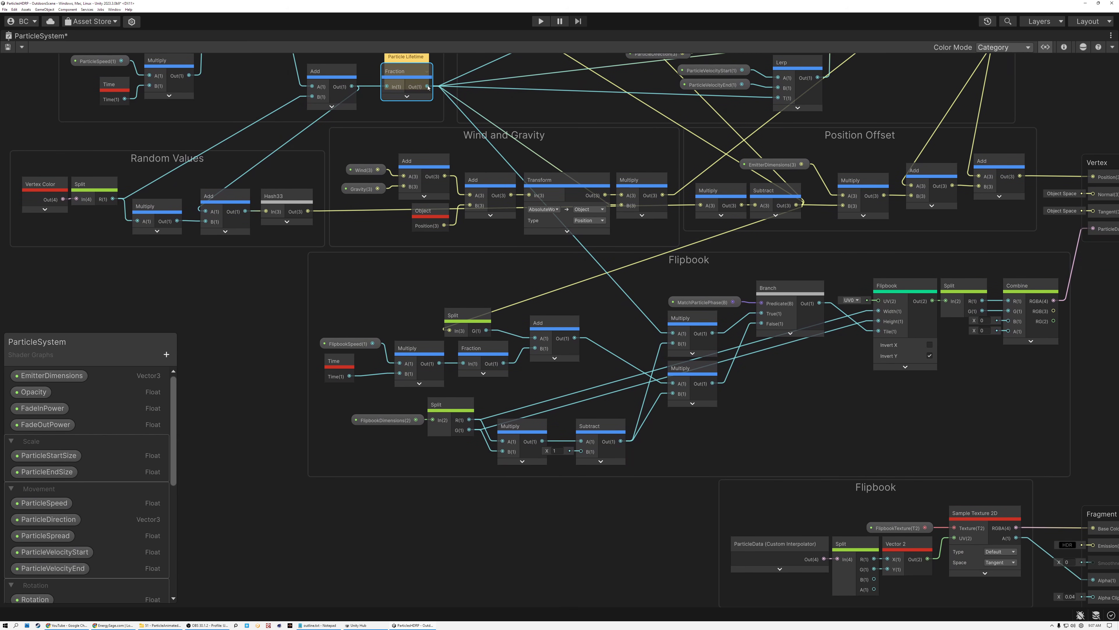
{"action": "left_click_drag", "start_coordinate": [427, 87], "coordinate": [442, 540]}
{"action": "type", "text": "power"}
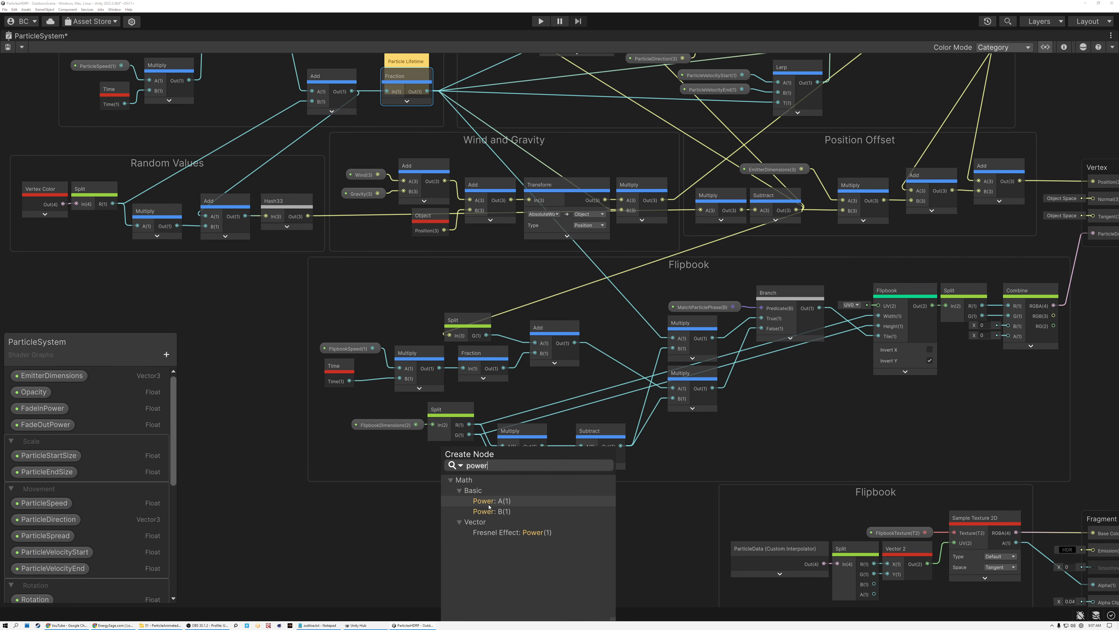
Add a Power node on Fraction, collapse its preview, and plug FadeInPower into its exponent.
{"action": "left_click", "coordinate": [488, 501]}
{"action": "middle_click_drag", "start_coordinate": [488, 506], "coordinate": [529, 349]}
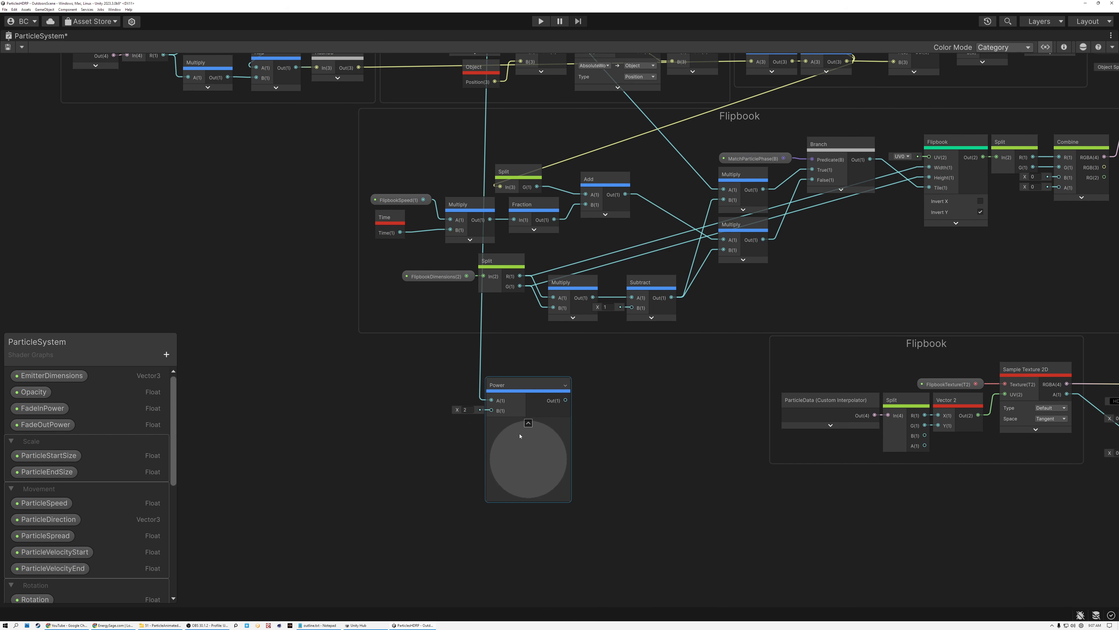
{"action": "left_click", "coordinate": [529, 423]}
{"action": "scroll", "coordinate": [513, 380], "scroll_direction": "up", "scroll_amount": 5}
{"action": "left_click_drag", "start_coordinate": [510, 373], "coordinate": [577, 380]}
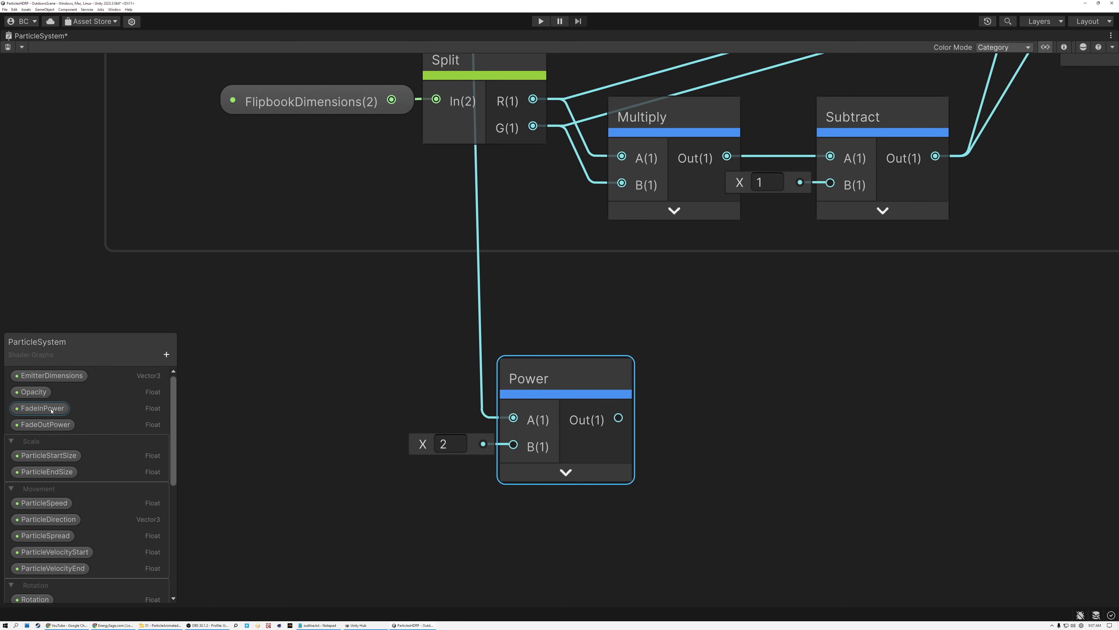
{"action": "left_click", "coordinate": [33, 409]}
{"action": "left_click_drag", "start_coordinate": [369, 423], "coordinate": [513, 445]}
{"action": "left_click_drag", "start_coordinate": [409, 439], "coordinate": [433, 445]}
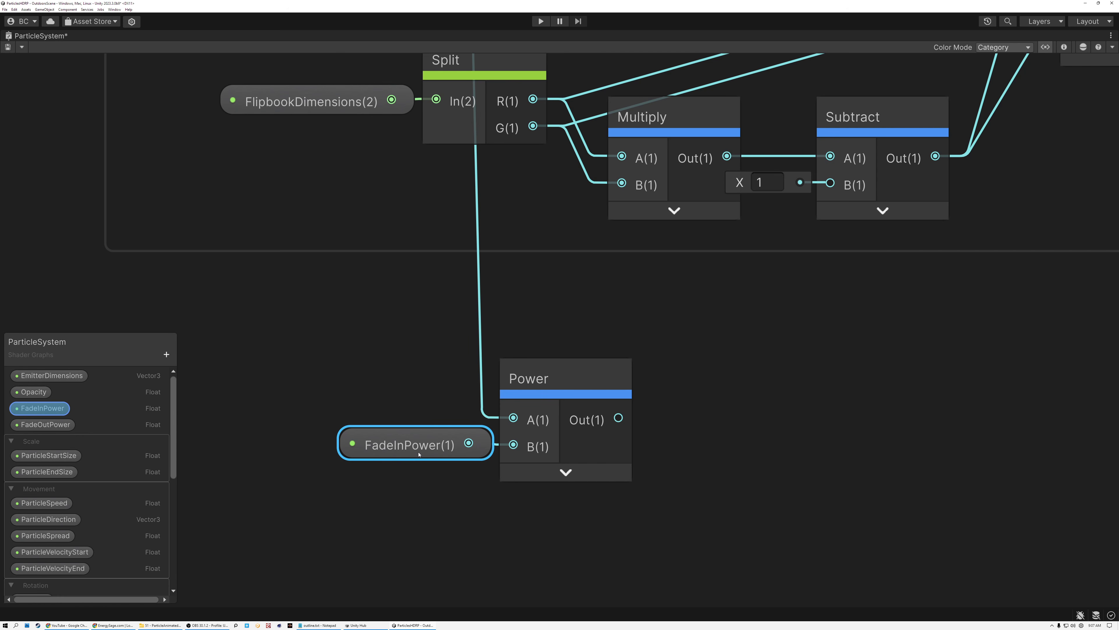
{"action": "left_click_drag", "start_coordinate": [417, 441], "coordinate": [417, 440]}
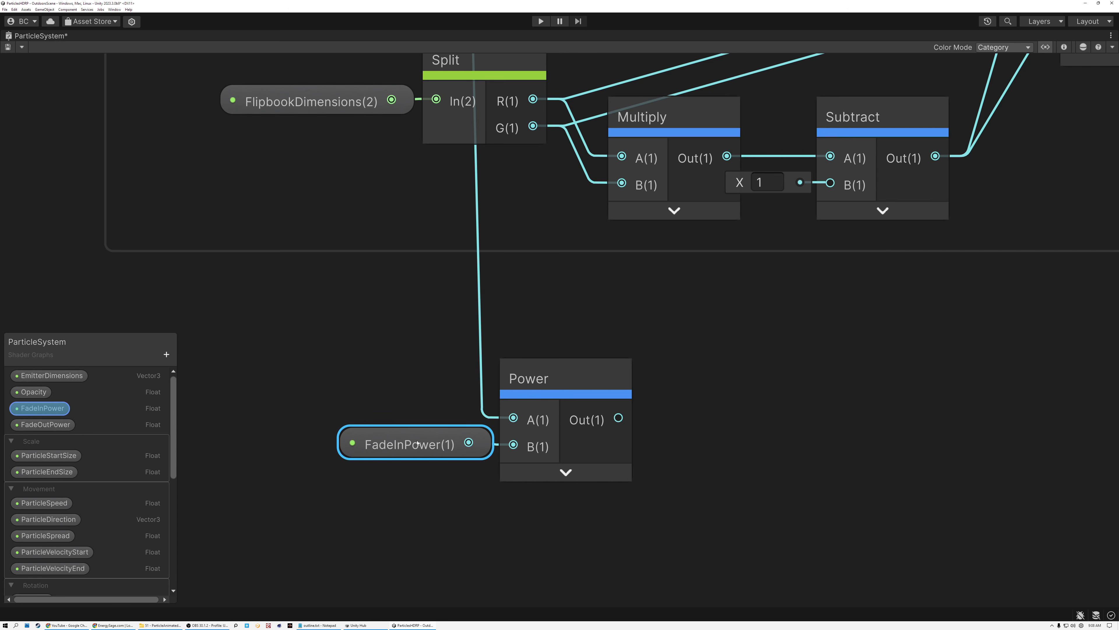
Pull another wire from the Fraction output onto empty canvas to add a node.
{"action": "scroll", "coordinate": [417, 443], "scroll_direction": "down", "scroll_amount": 2}
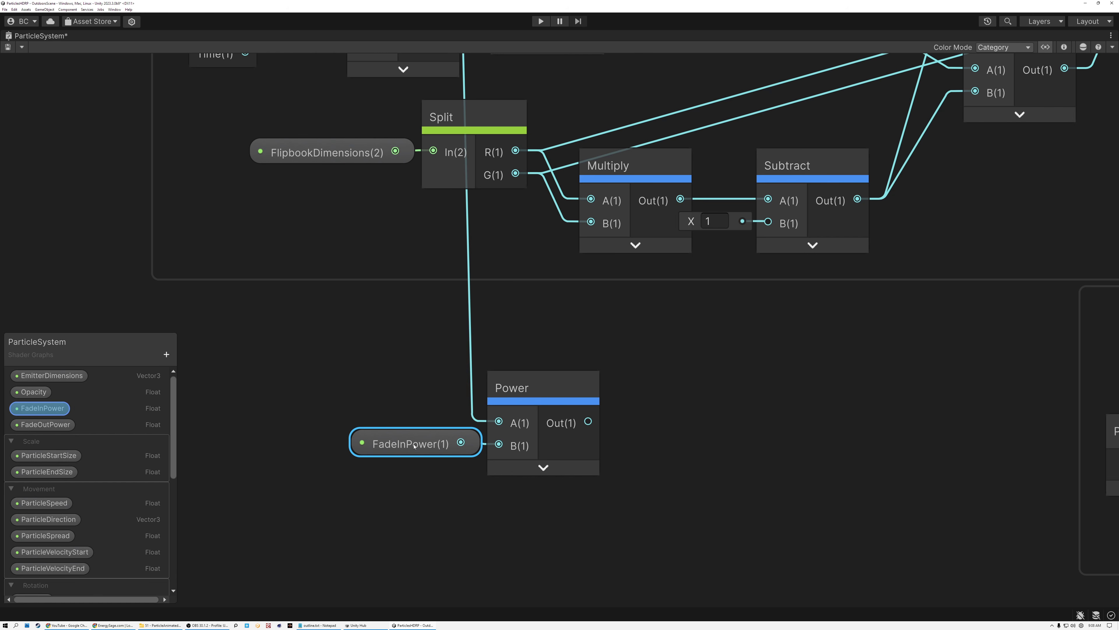
{"action": "scroll", "coordinate": [414, 446], "scroll_direction": "down", "scroll_amount": 3}
{"action": "middle_click_drag", "start_coordinate": [463, 370], "coordinate": [461, 419]}
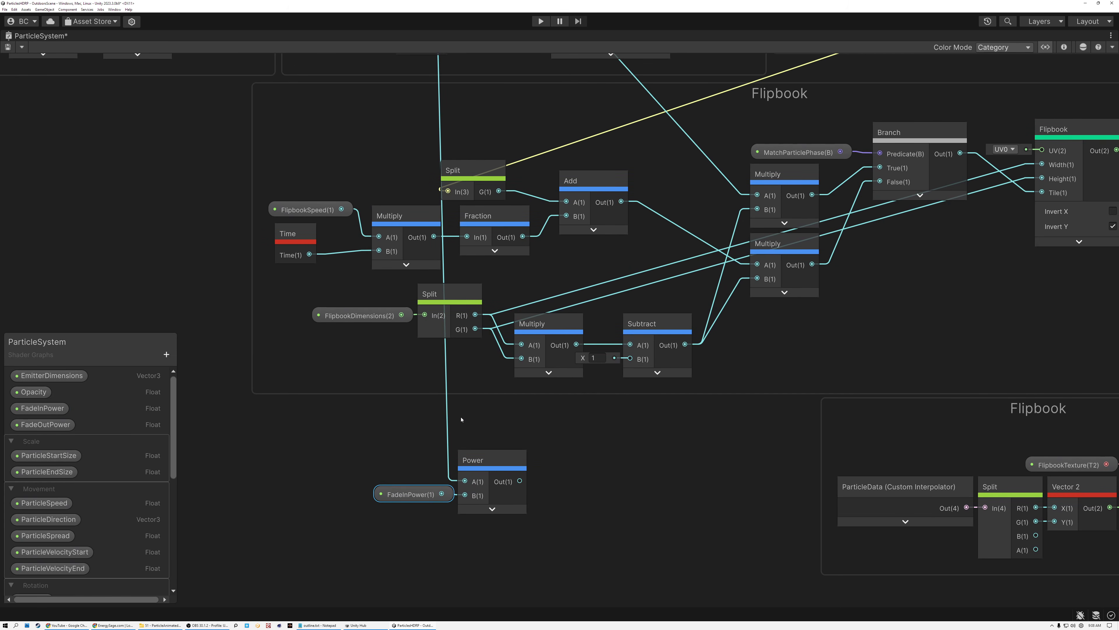
{"action": "scroll", "coordinate": [461, 419], "scroll_direction": "down", "scroll_amount": 4}
{"action": "scroll", "coordinate": [437, 74], "scroll_direction": "up", "scroll_amount": 3}
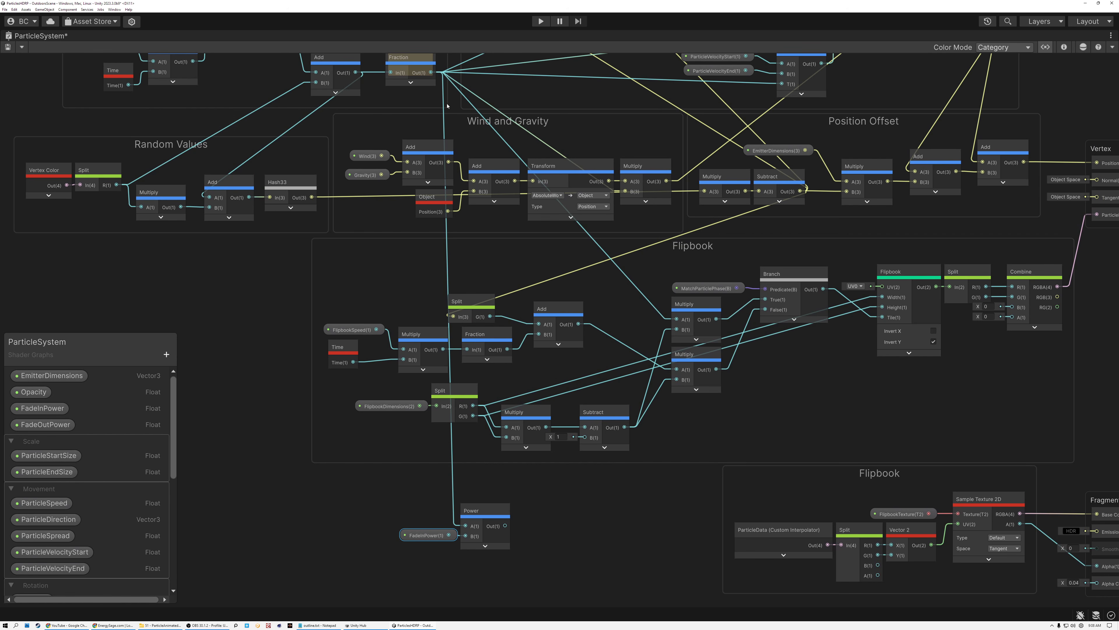
{"action": "middle_click_drag", "start_coordinate": [437, 86], "coordinate": [440, 113]}
{"action": "left_click_drag", "start_coordinate": [435, 99], "coordinate": [440, 537]}
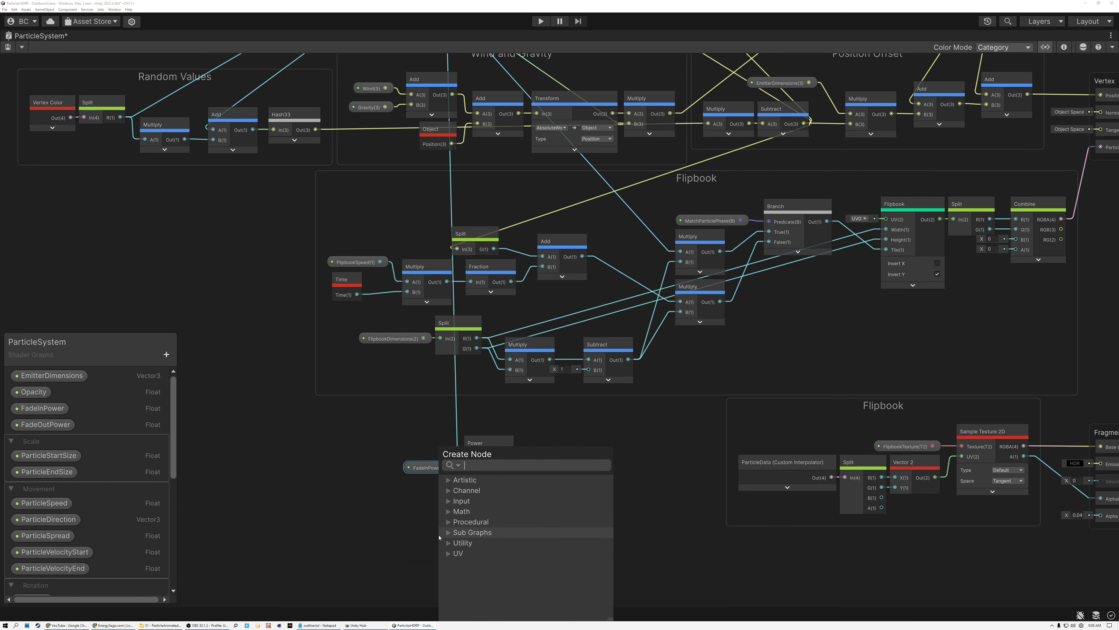
Add a One Minus node fed by the lifetime Fraction.
{"action": "type", "text": "one"}
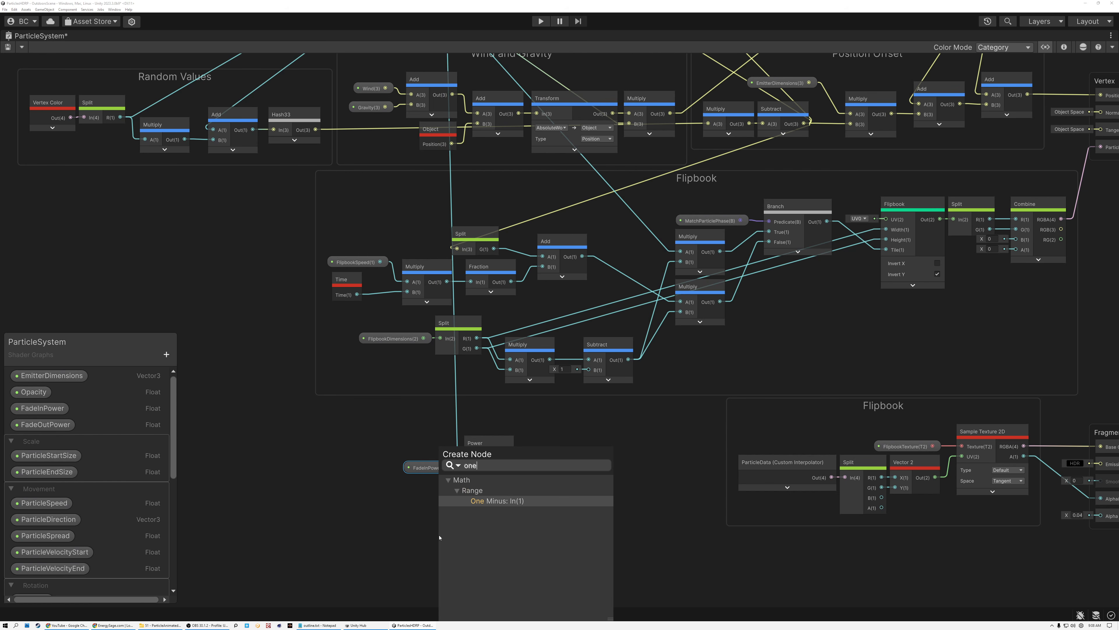
{"action": "left_click", "coordinate": [485, 501]}
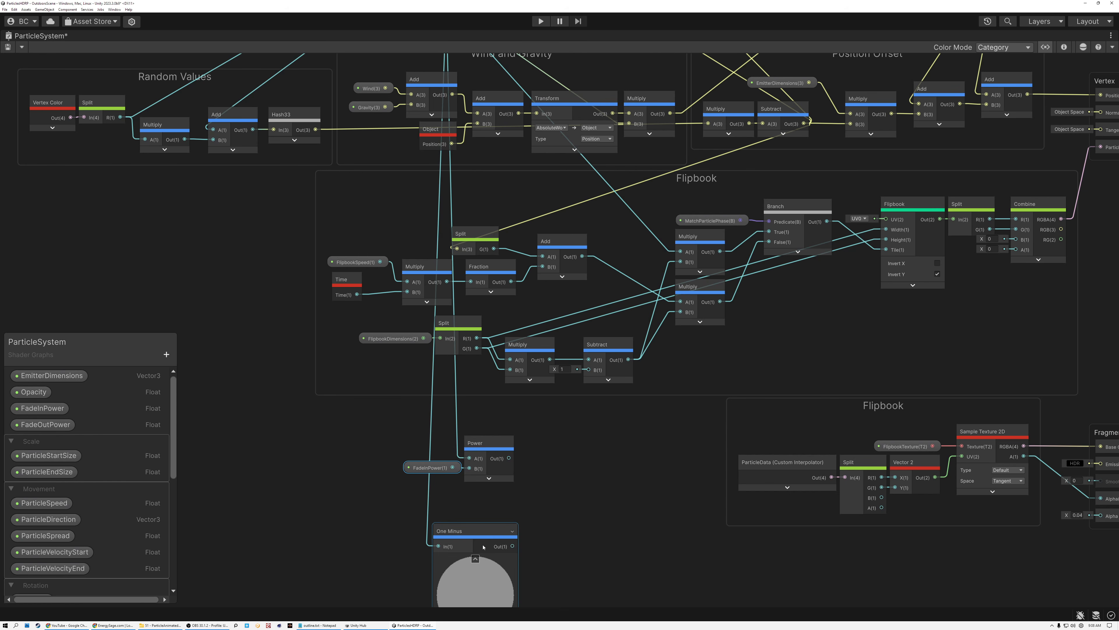
{"action": "scroll", "coordinate": [468, 525], "scroll_direction": "up", "scroll_amount": 2}
{"action": "scroll", "coordinate": [467, 525], "scroll_direction": "up", "scroll_amount": 2}
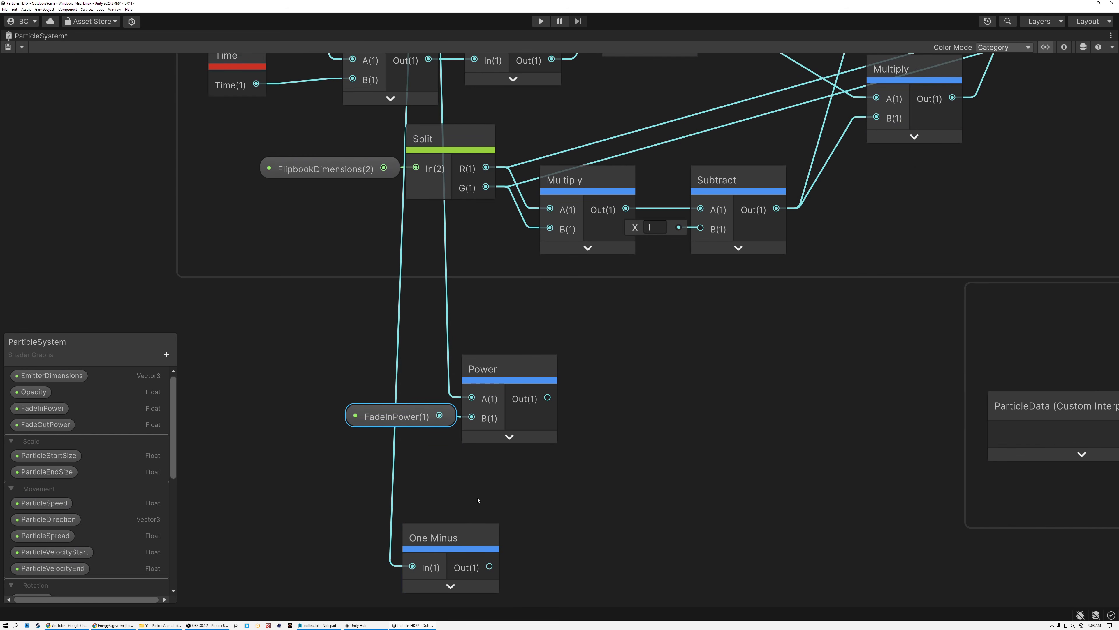
{"action": "left_click_drag", "start_coordinate": [459, 446], "coordinate": [498, 476]}
Raise the One Minus output to FadeOutPower with a second Power node.
{"action": "type", "text": "power"}
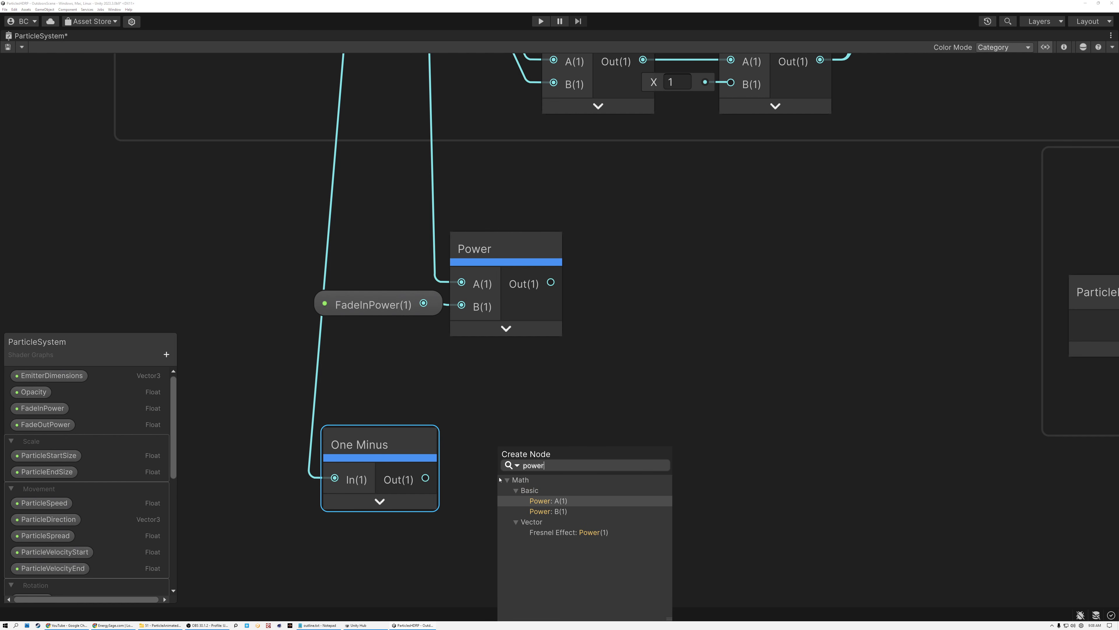
{"action": "left_click", "coordinate": [551, 501]}
{"action": "left_click", "coordinate": [582, 538]}
{"action": "left_click_drag", "start_coordinate": [533, 454], "coordinate": [571, 447]}
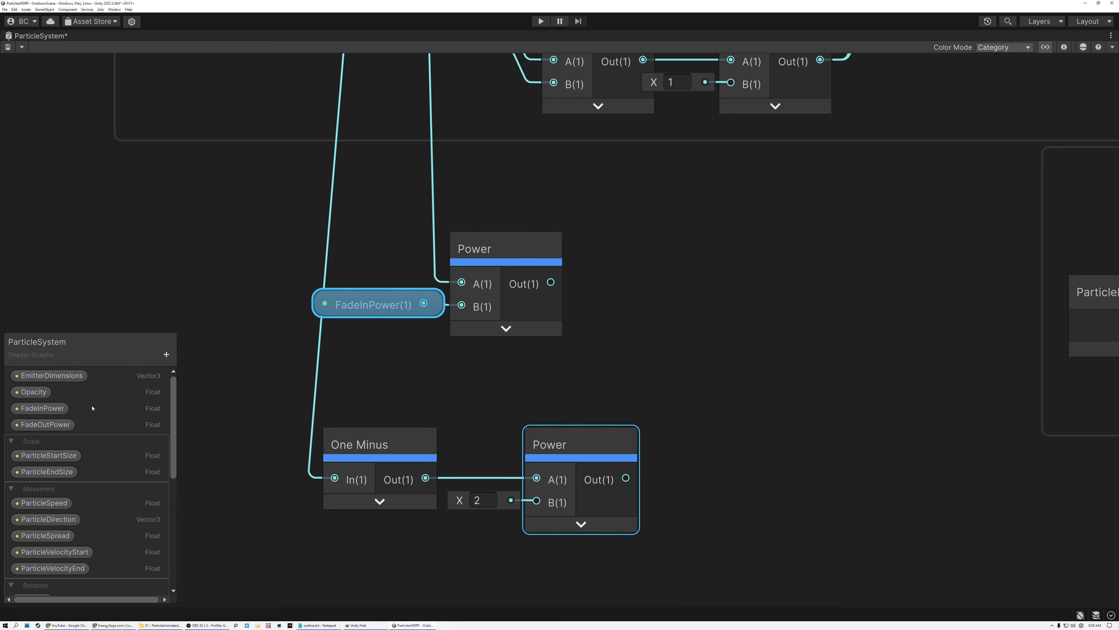
{"action": "left_click_drag", "start_coordinate": [34, 427], "coordinate": [536, 501]}
{"action": "left_click_drag", "start_coordinate": [509, 555], "coordinate": [392, 527]}
{"action": "left_click_drag", "start_coordinate": [560, 440], "coordinate": [494, 440]}
Line up the fade-in nodes above the fade-out nodes.
{"action": "left_click_drag", "start_coordinate": [373, 250], "coordinate": [487, 346]}
{"action": "left_click_drag", "start_coordinate": [478, 259], "coordinate": [490, 321]}
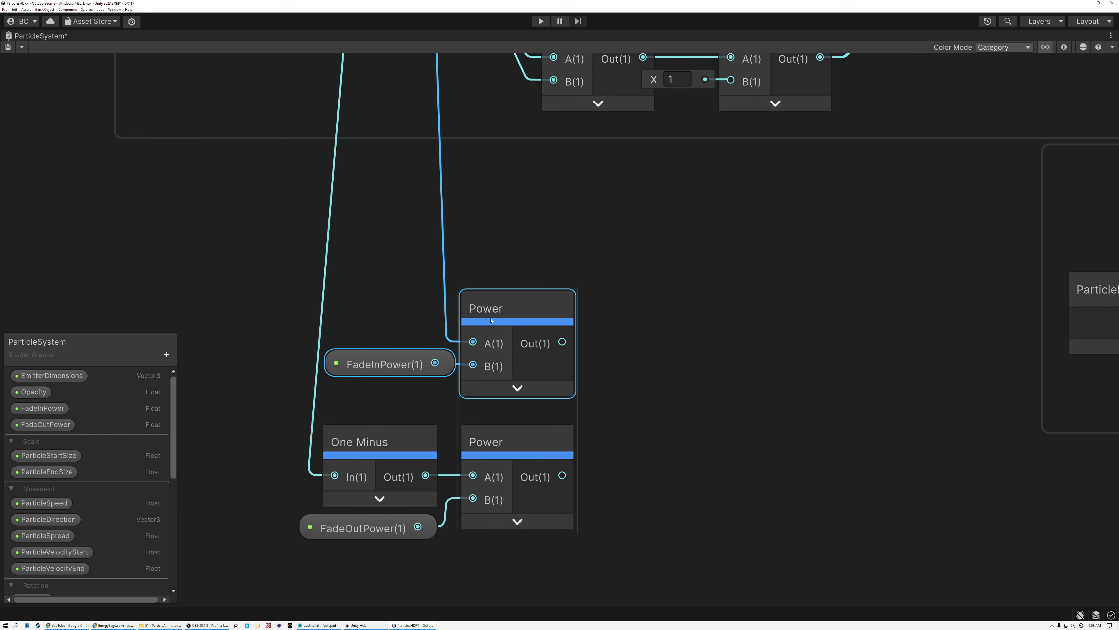
{"action": "left_click", "coordinate": [368, 535]}
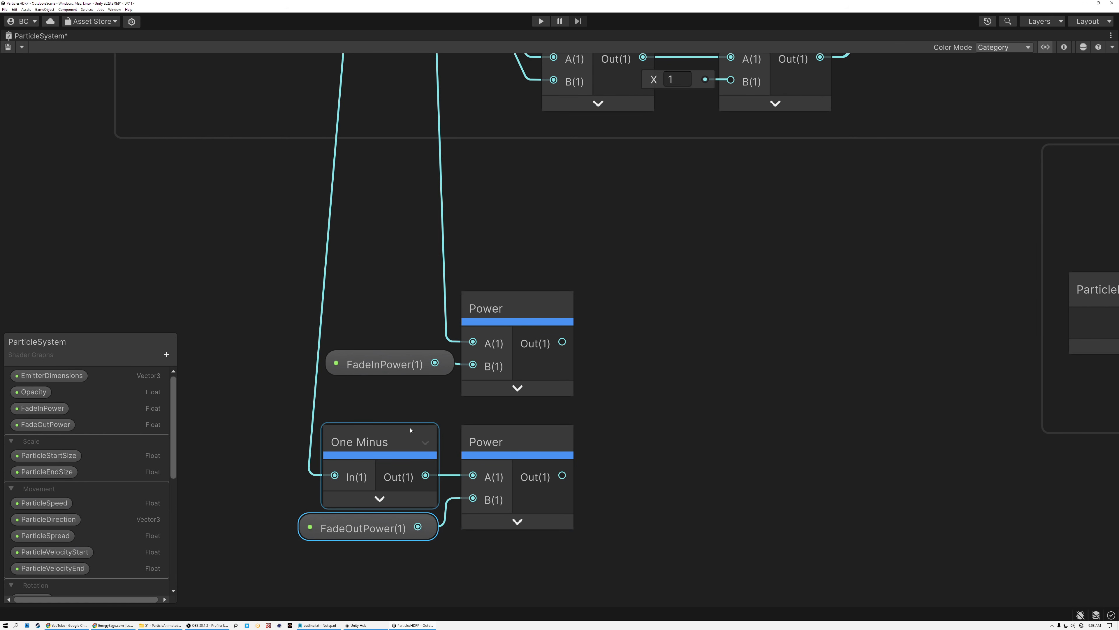
{"action": "left_click_drag", "start_coordinate": [377, 407], "coordinate": [600, 592]}
{"action": "left_click_drag", "start_coordinate": [519, 444], "coordinate": [521, 422]}
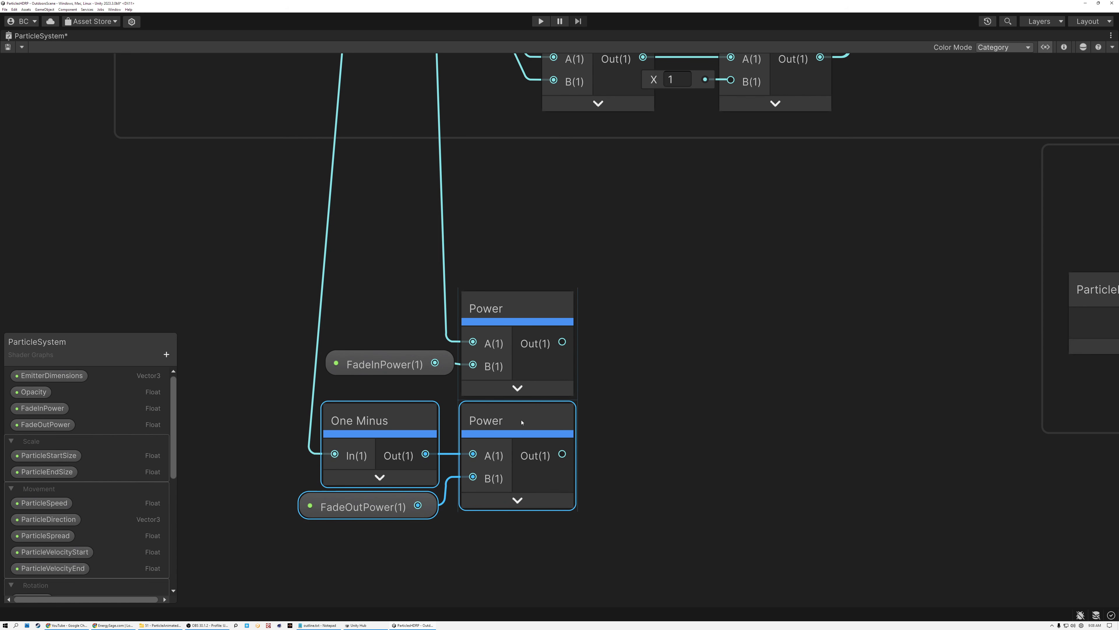
{"action": "left_click", "coordinate": [582, 370]}
Multiply the fade-in Power result by the fade-out Power result with a Multiply node.
{"action": "key", "text": "space"}
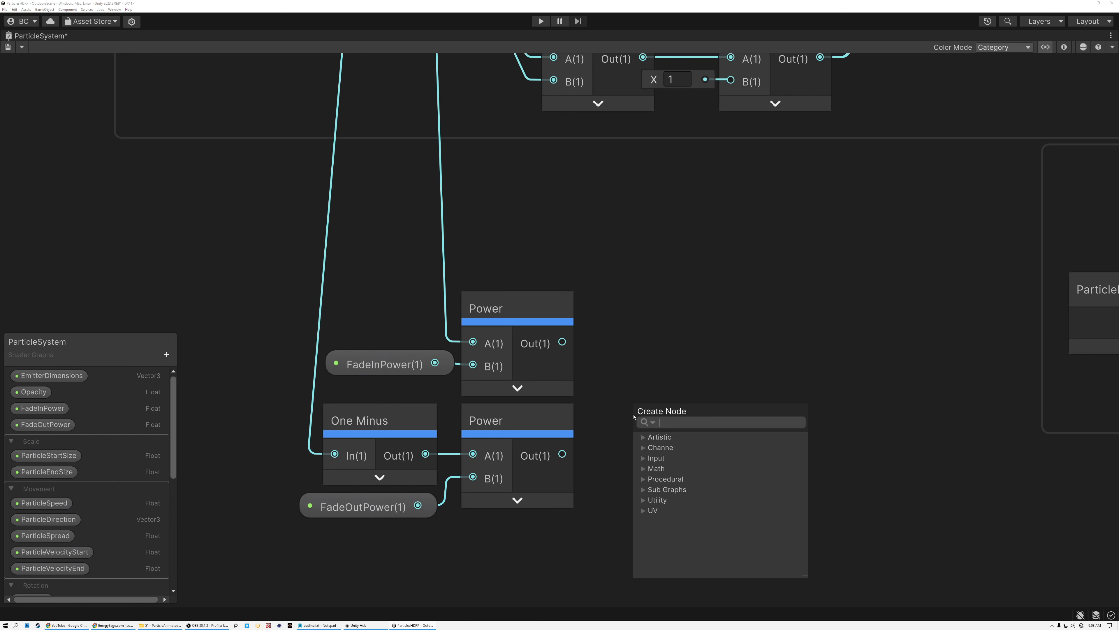
{"action": "type", "text": "mul"}
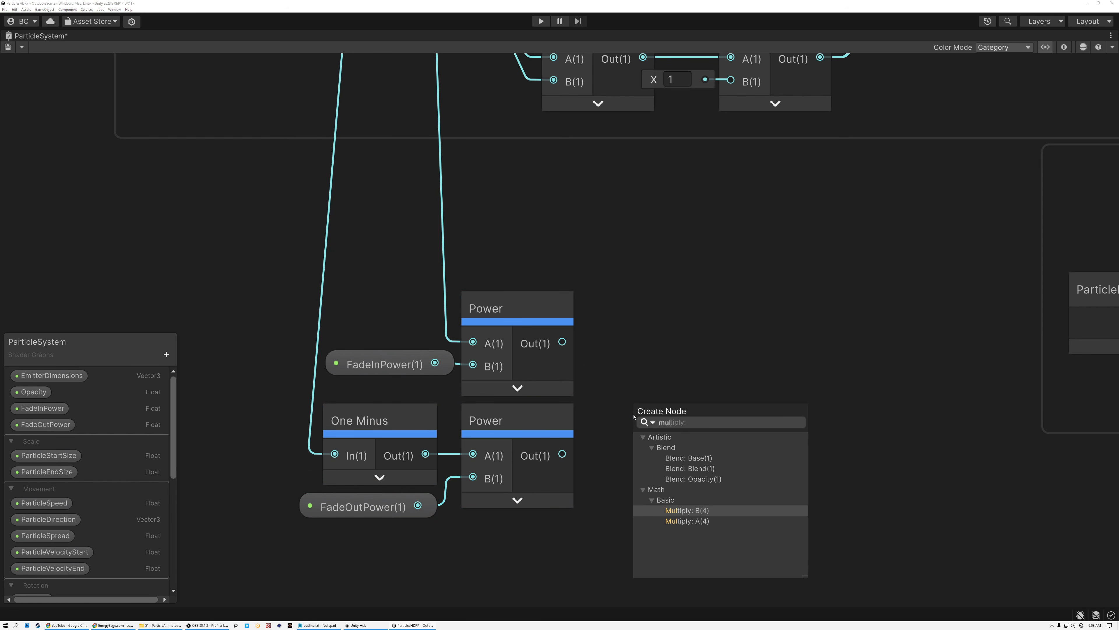
{"action": "left_click", "coordinate": [695, 522]}
{"action": "left_click", "coordinate": [717, 476]}
{"action": "left_click", "coordinate": [561, 456]}
{"action": "left_click_drag", "start_coordinate": [563, 454], "coordinate": [634, 449]}
{"action": "left_click_drag", "start_coordinate": [652, 408], "coordinate": [649, 381]}
{"action": "mouse_move", "coordinate": [320, 452]}
{"action": "left_mouse_down"}
{"action": "mouse_move", "coordinate": [463, 359]}
{"action": "mouse_move", "coordinate": [325, 318]}
{"action": "mouse_move", "coordinate": [329, 451]}
{"action": "left_mouse_up"}
Tidy the fade nodes and place the Opacity property in the graph.
{"action": "left_click_drag", "start_coordinate": [488, 380], "coordinate": [486, 375]}
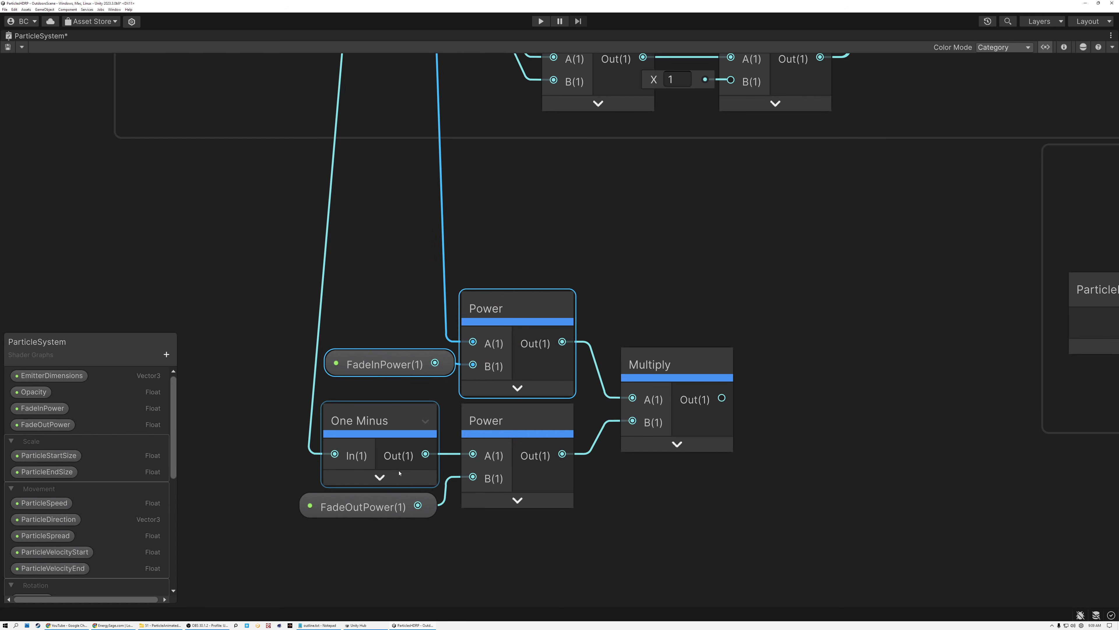
{"action": "left_click_drag", "start_coordinate": [378, 561], "coordinate": [494, 456]}
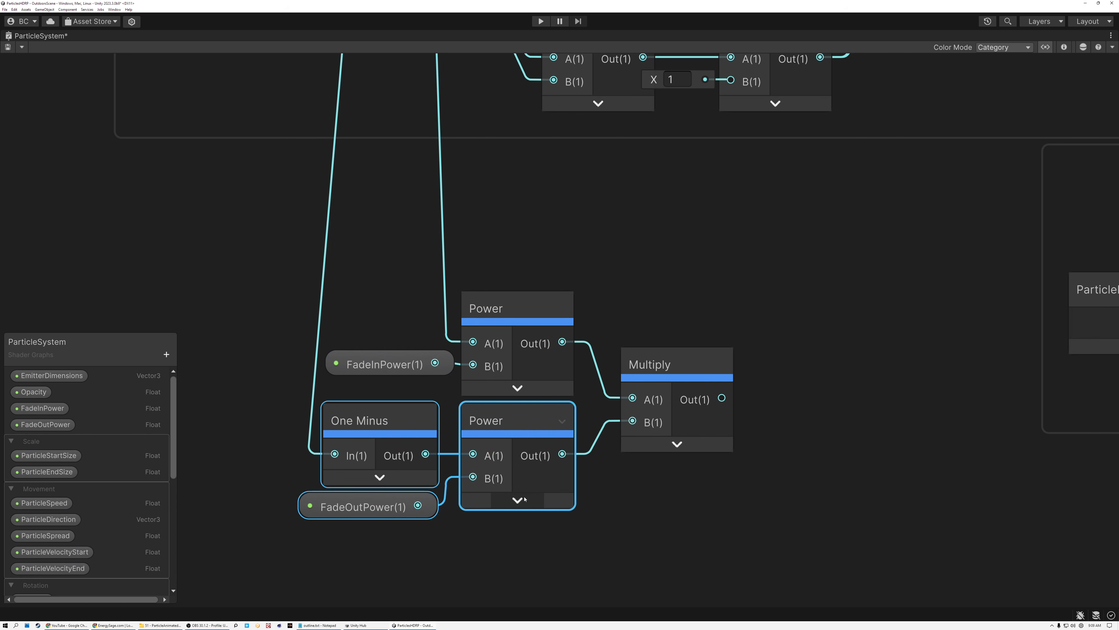
{"action": "left_click", "coordinate": [652, 370]}
{"action": "left_click_drag", "start_coordinate": [653, 370], "coordinate": [634, 362]}
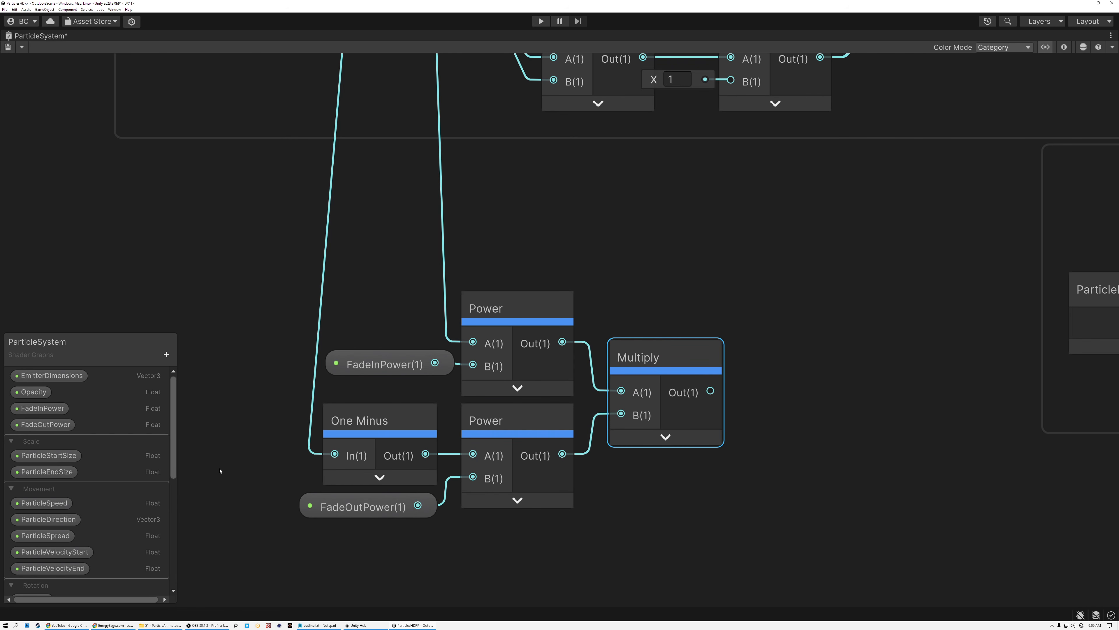
{"action": "left_click", "coordinate": [39, 394]}
{"action": "left_click_drag", "start_coordinate": [40, 394], "coordinate": [662, 512]}
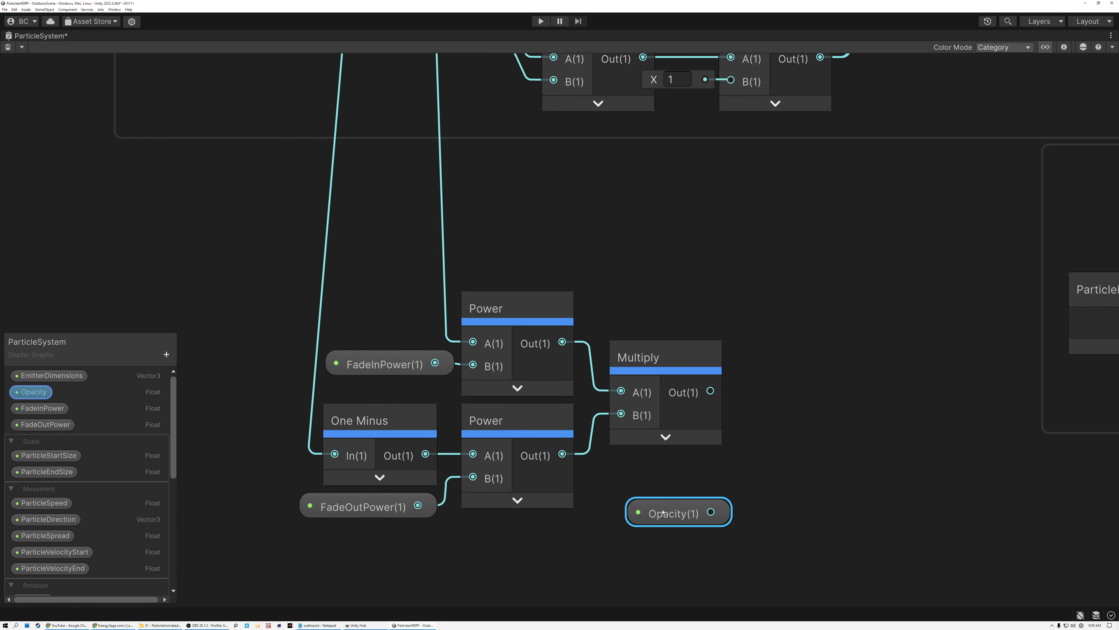
Multiply the fade result by Opacity with a second Multiply node and collapse its preview.
{"action": "left_click_drag", "start_coordinate": [710, 391], "coordinate": [772, 410]}
{"action": "type", "text": "mul"}
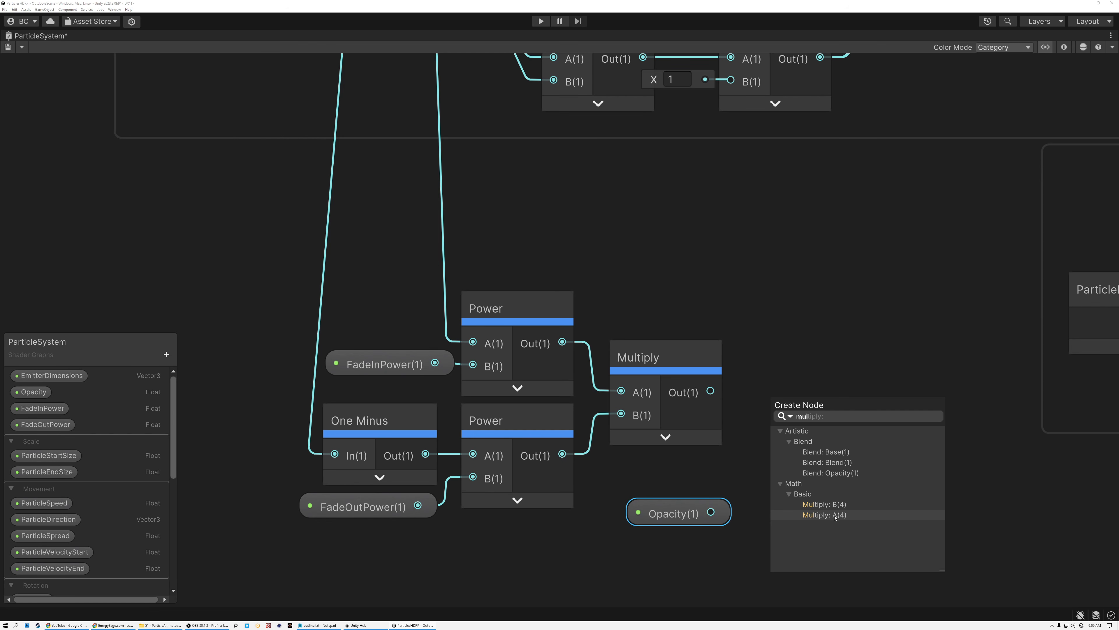
{"action": "left_click", "coordinate": [684, 511]}
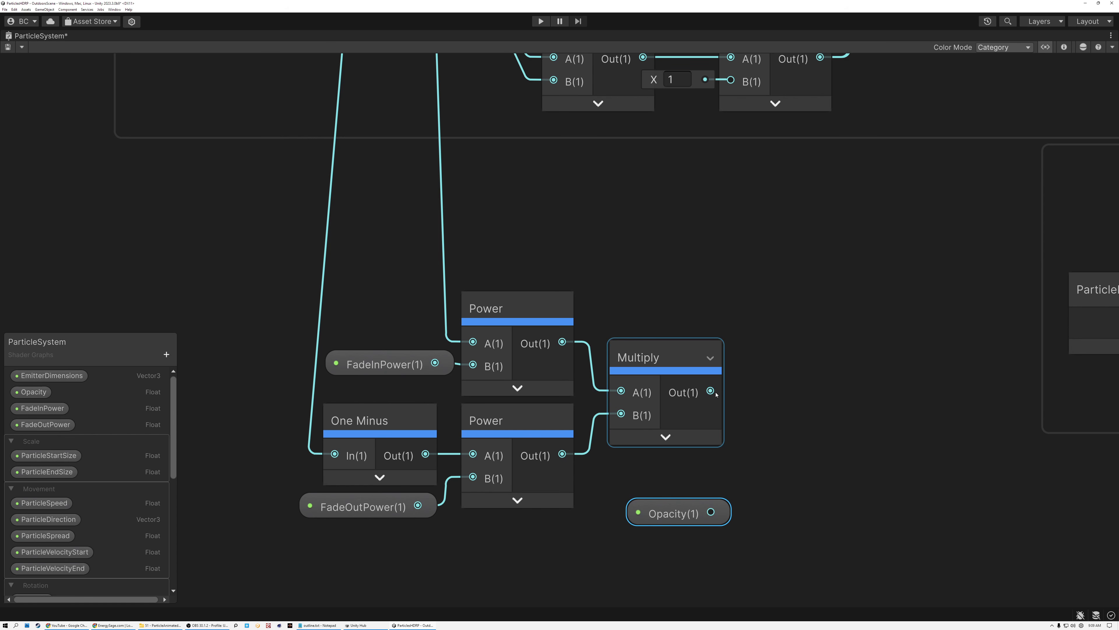
{"action": "left_click_drag", "start_coordinate": [711, 390], "coordinate": [782, 391]}
{"action": "type", "text": "mul"}
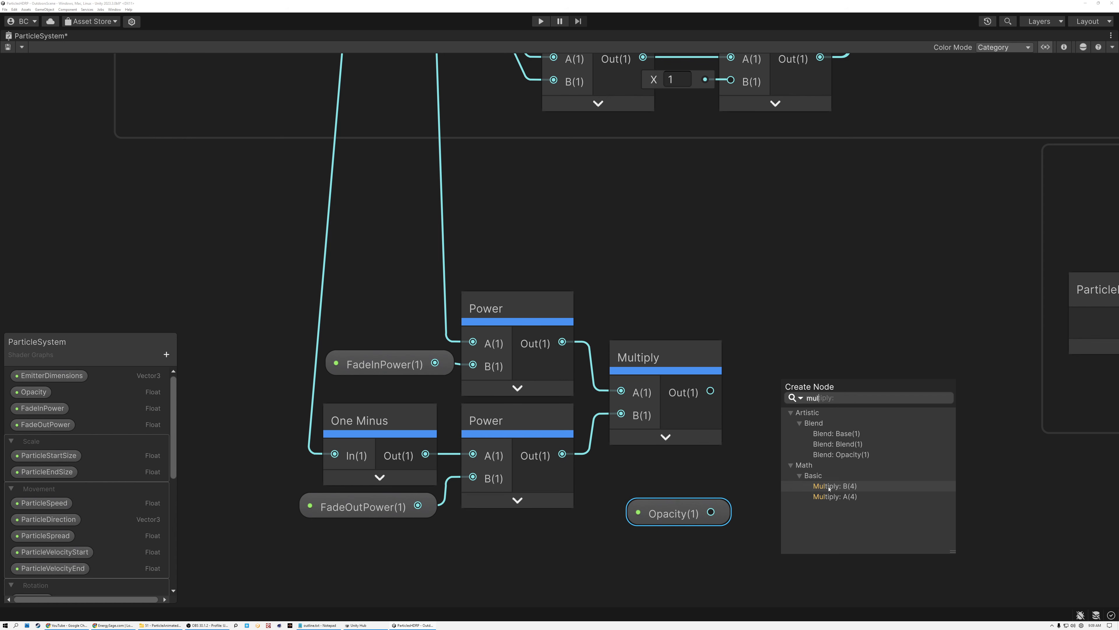
{"action": "left_click", "coordinate": [835, 496]}
{"action": "left_click_drag", "start_coordinate": [782, 424], "coordinate": [705, 450]}
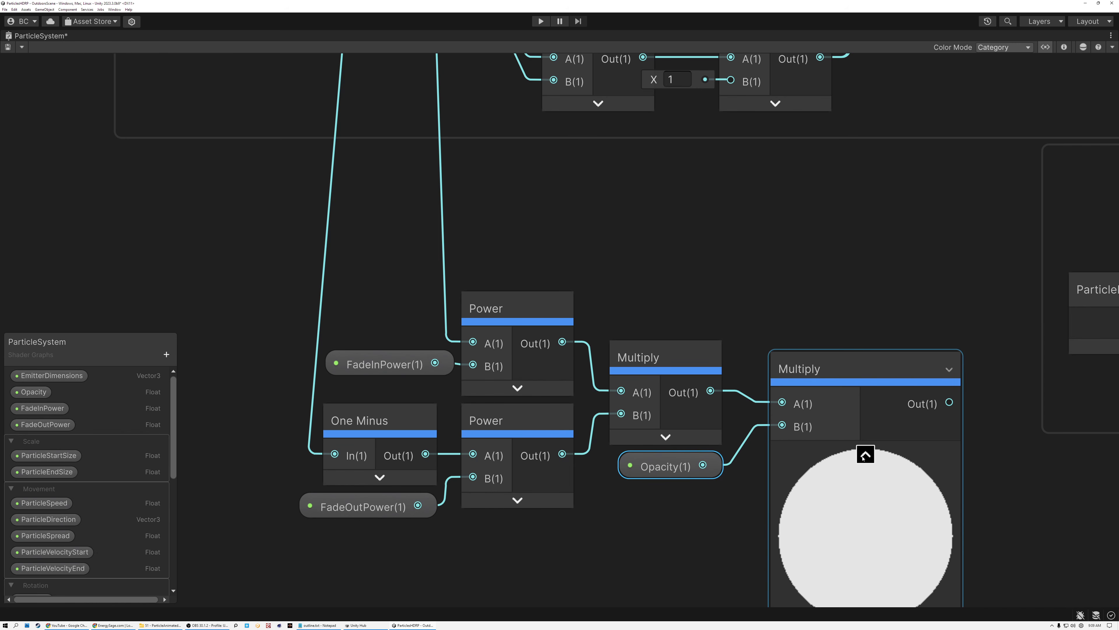
{"action": "left_click", "coordinate": [865, 455]}
{"action": "left_click_drag", "start_coordinate": [810, 358], "coordinate": [802, 358]}
Move the eight fade chain nodes left and up to frame the chain.
{"action": "left_click_drag", "start_coordinate": [338, 294], "coordinate": [780, 484]}
{"action": "left_click_drag", "start_coordinate": [807, 377], "coordinate": [658, 343]}
{"action": "left_click", "coordinate": [796, 358]}
{"action": "scroll", "coordinate": [760, 345], "scroll_direction": "down", "scroll_amount": 1}
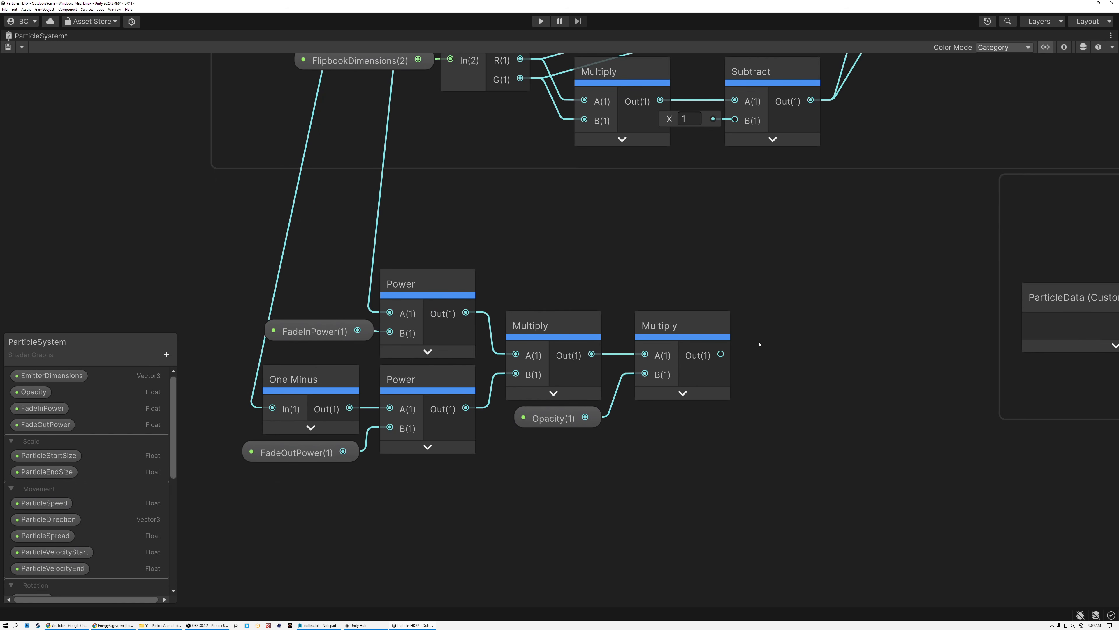
{"action": "middle_click_drag", "start_coordinate": [751, 335], "coordinate": [750, 305]}
Add a Saturate node after the Opacity Multiply and tidy the nine-node chain.
{"action": "key", "text": "space"}
{"action": "type", "text": "sa"}
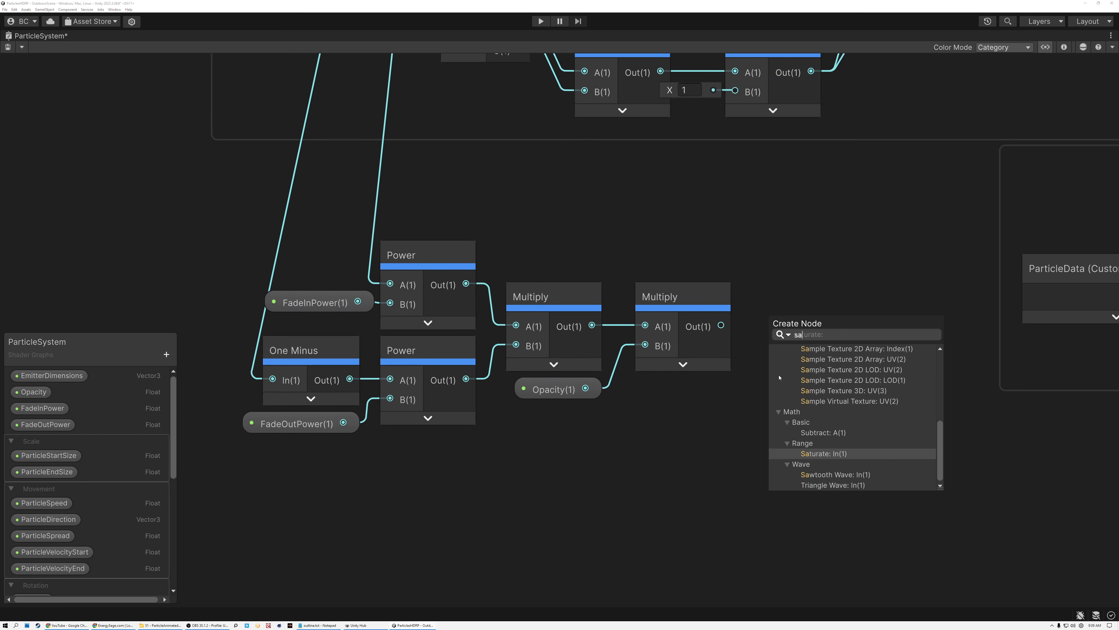
{"action": "left_click", "coordinate": [817, 453]}
{"action": "left_click_drag", "start_coordinate": [793, 306], "coordinate": [777, 301]}
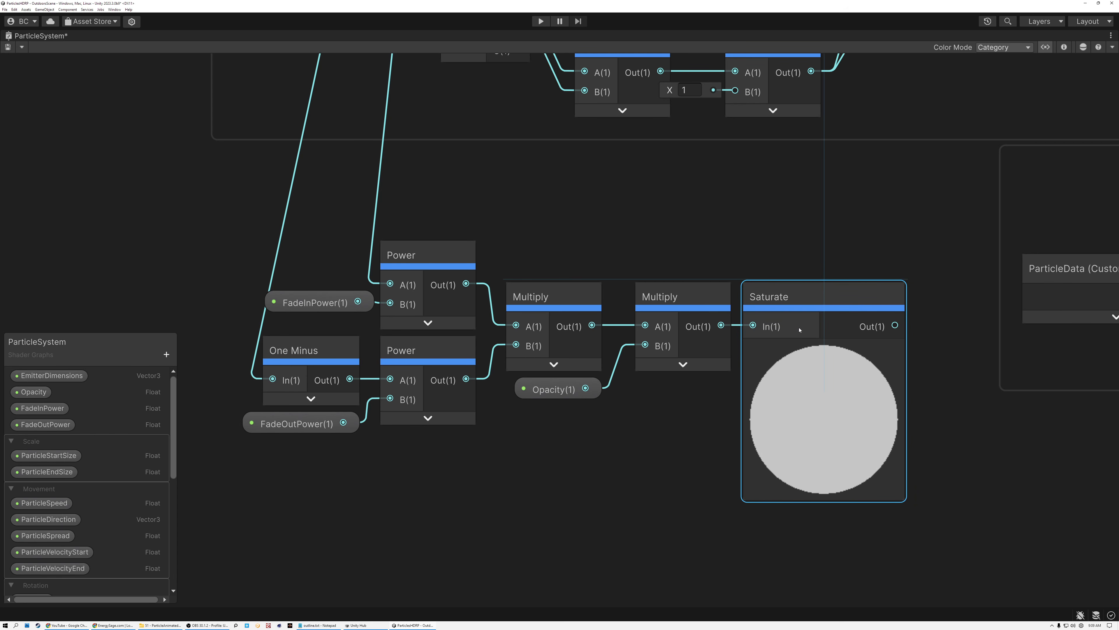
{"action": "left_click", "coordinate": [820, 353]}
{"action": "scroll", "coordinate": [611, 275], "scroll_direction": "down", "scroll_amount": 2}
{"action": "middle_click_drag", "start_coordinate": [602, 263], "coordinate": [580, 338]}
{"action": "left_click_drag", "start_coordinate": [302, 292], "coordinate": [774, 510]}
{"action": "middle_click_drag", "start_coordinate": [753, 348], "coordinate": [674, 339]}
{"action": "left_click", "coordinate": [248, 299]}
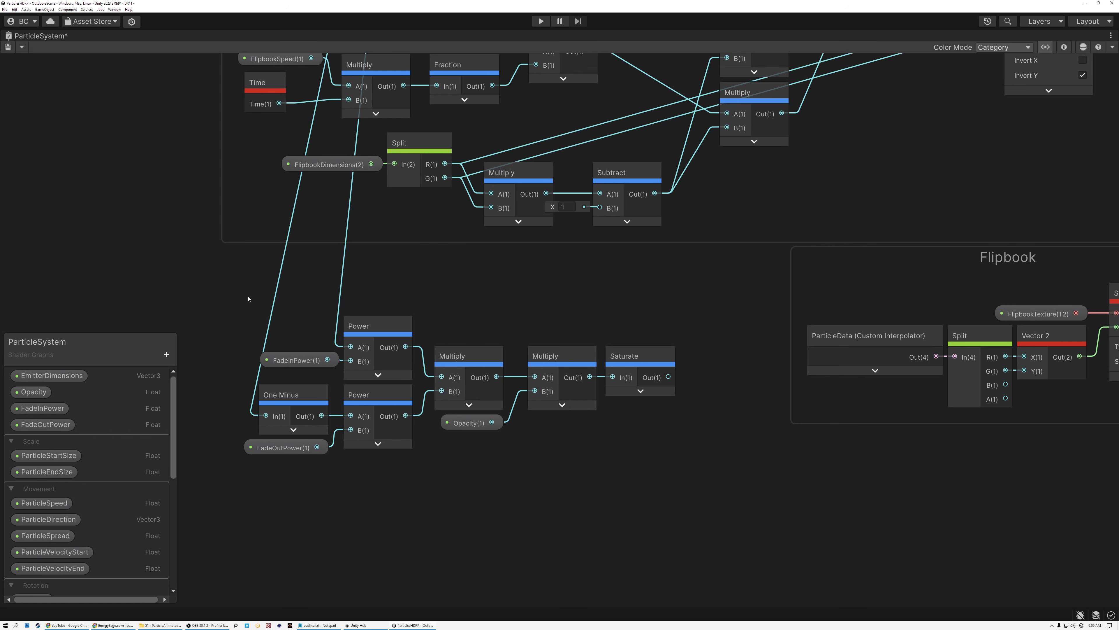
Shift the nine-node opacity chain upward toward the Flipbook group.
{"action": "left_click_drag", "start_coordinate": [665, 460], "coordinate": [664, 460]}
{"action": "left_click_drag", "start_coordinate": [631, 357], "coordinate": [628, 329]}
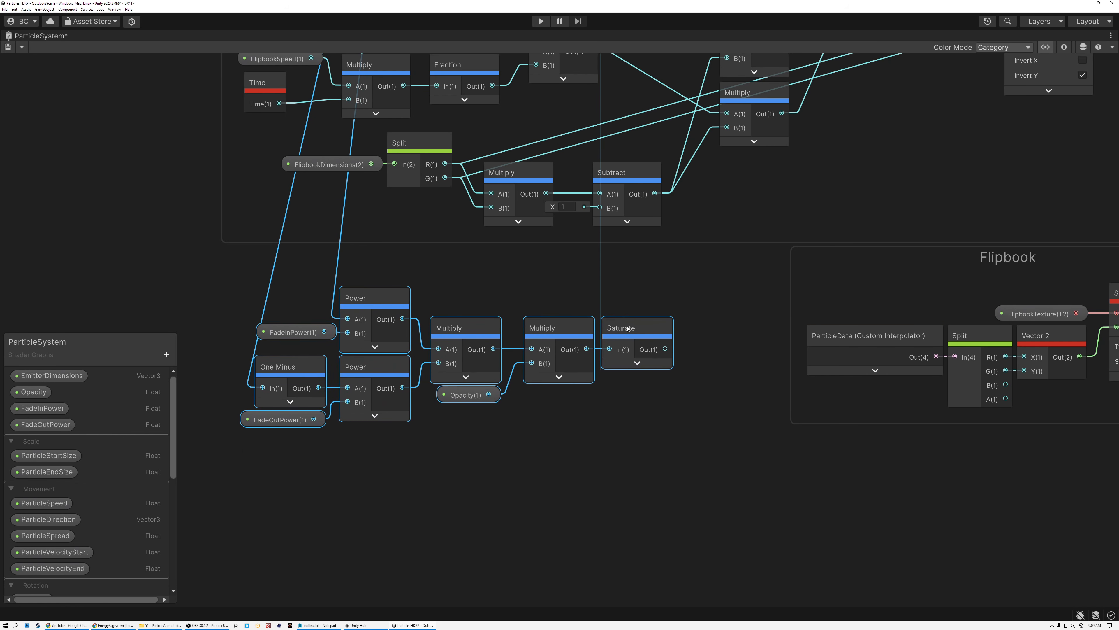
{"action": "middle_click_drag", "start_coordinate": [722, 350], "coordinate": [377, 337]}
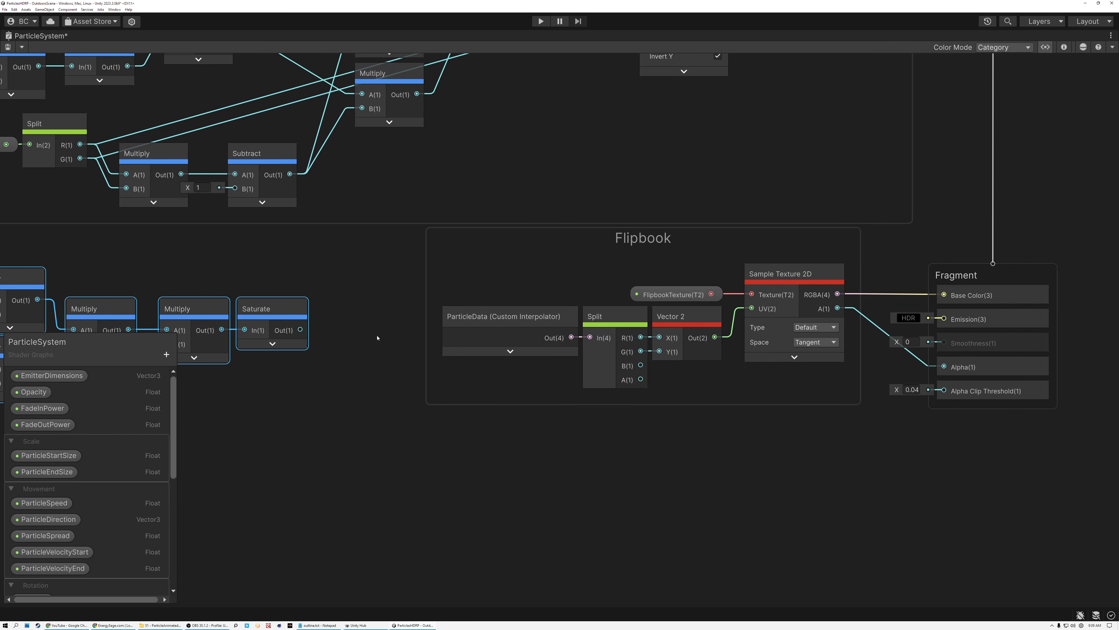
{"action": "middle_click_drag", "start_coordinate": [638, 454], "coordinate": [598, 473]}
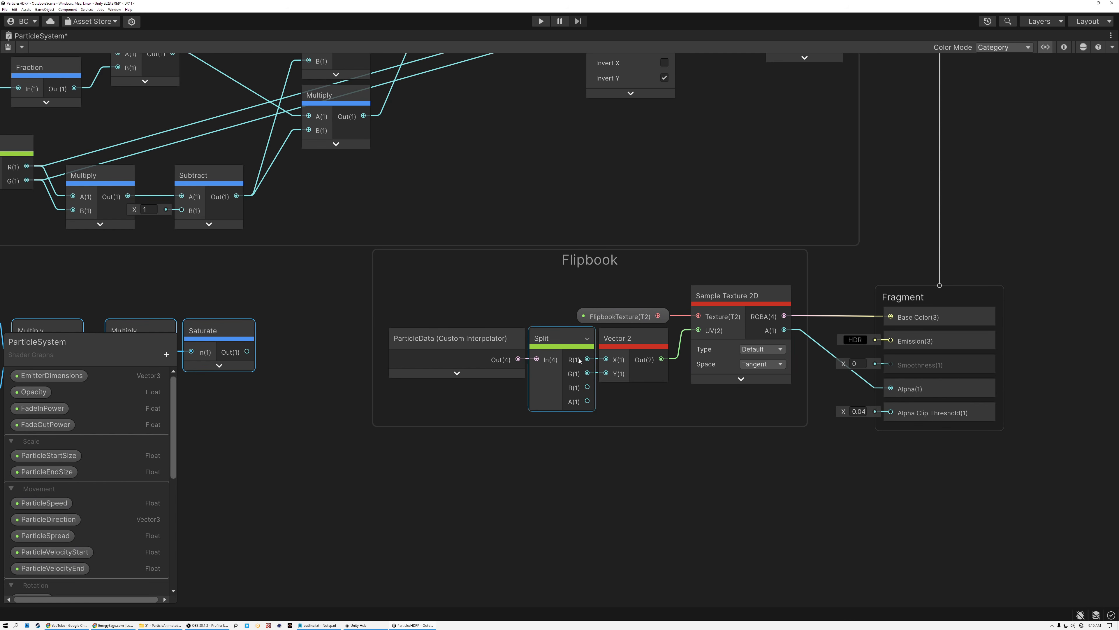
{"action": "middle_click_drag", "start_coordinate": [589, 330], "coordinate": [617, 467]}
{"action": "scroll", "coordinate": [617, 468], "scroll_direction": "down", "scroll_amount": 1}
{"action": "middle_click_drag", "start_coordinate": [695, 333], "coordinate": [669, 421]}
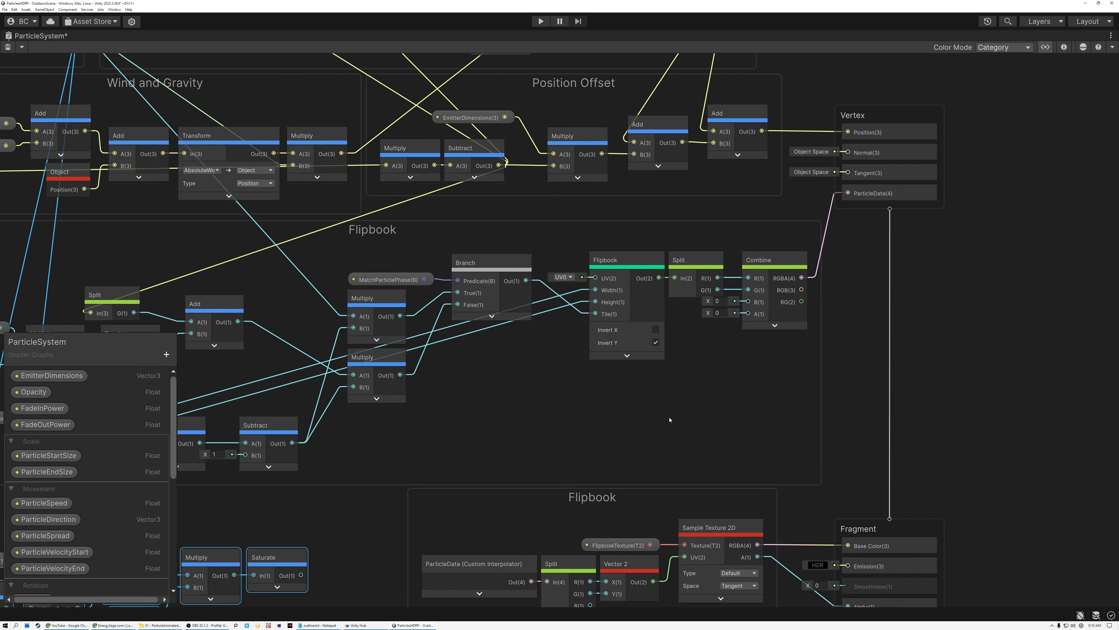
{"action": "left_click", "coordinate": [863, 197]}
{"action": "scroll", "coordinate": [863, 197], "scroll_direction": "up", "scroll_amount": 5}
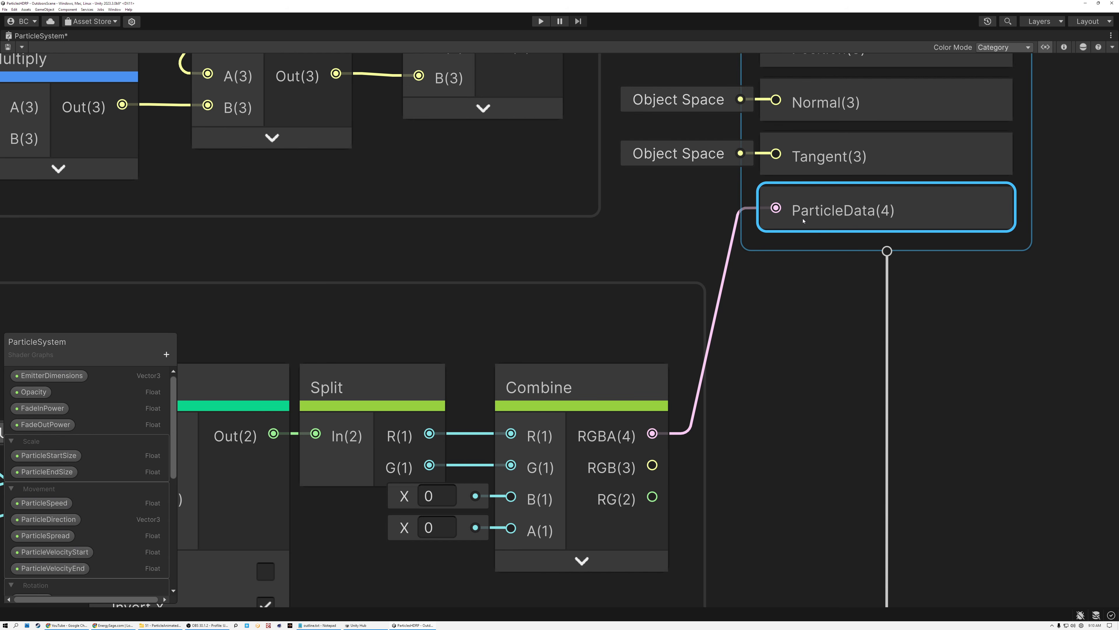
{"action": "scroll", "coordinate": [803, 220], "scroll_direction": "down", "scroll_amount": 5}
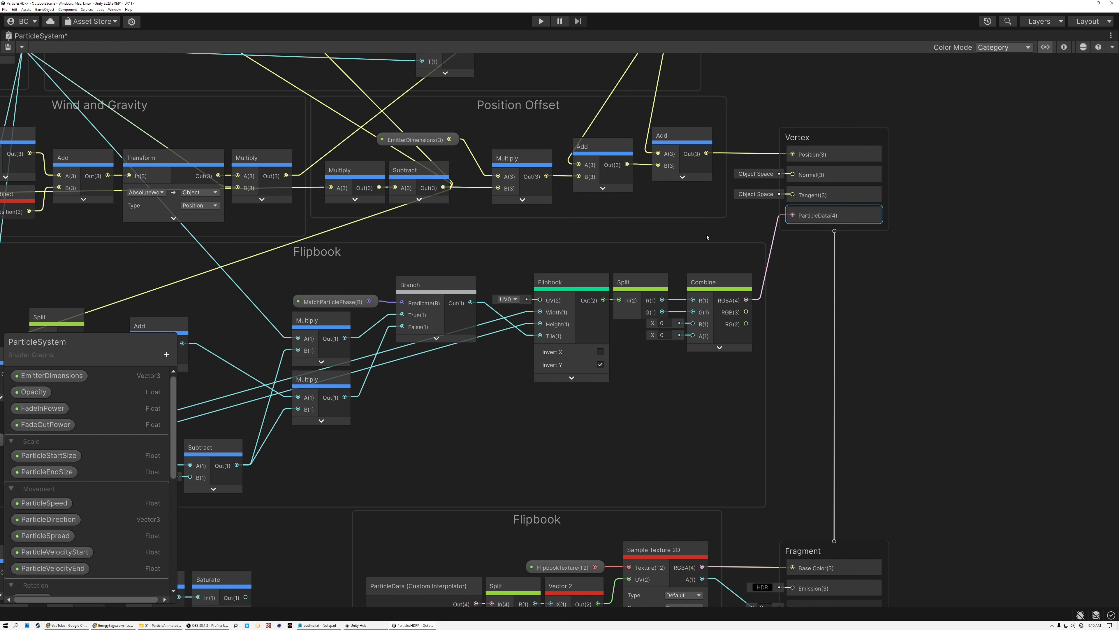
{"action": "scroll", "coordinate": [557, 286], "scroll_direction": "up", "scroll_amount": 3}
Move the Flipbook group's Combine node slightly right and down.
{"action": "left_click", "coordinate": [557, 285]}
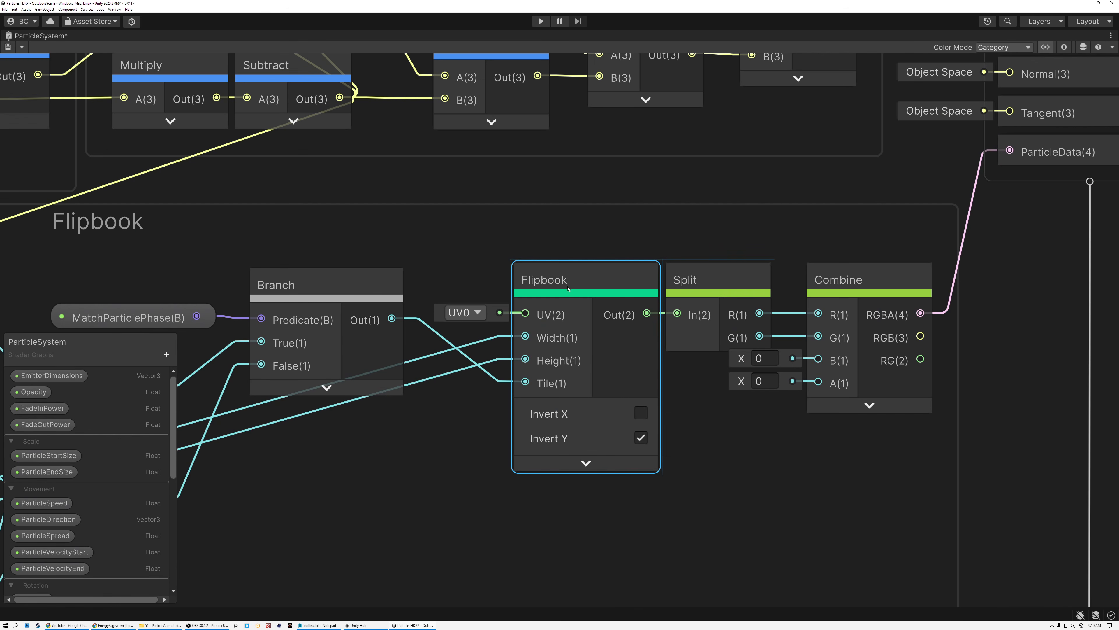
{"action": "left_click", "coordinate": [714, 280]}
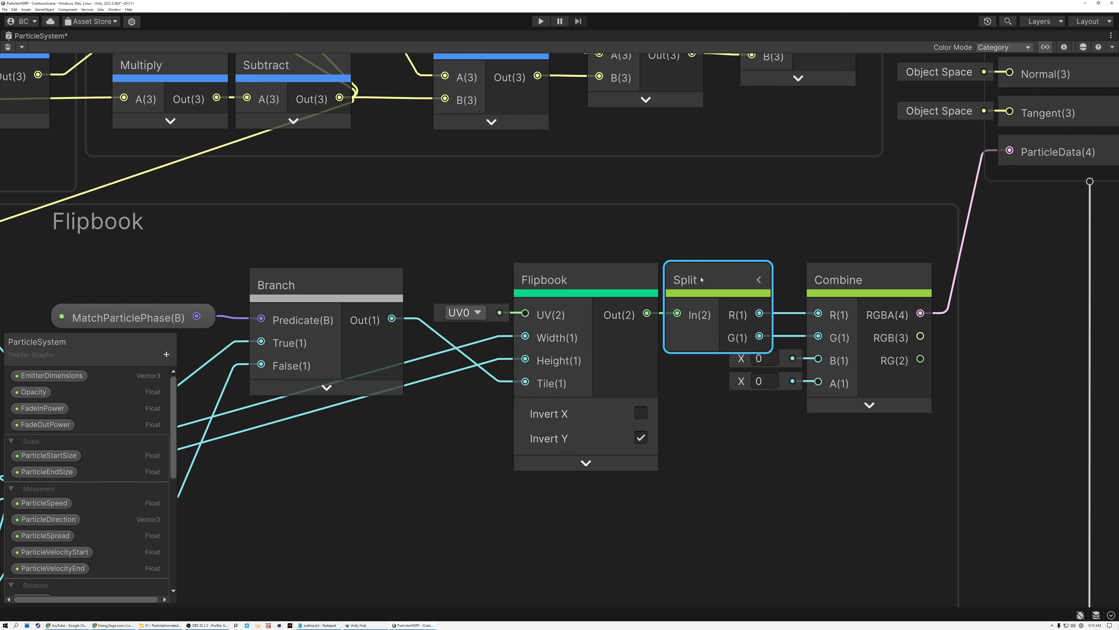
{"action": "left_click_drag", "start_coordinate": [833, 284], "coordinate": [851, 310]}
{"action": "middle_click_drag", "start_coordinate": [885, 307], "coordinate": [681, 353]}
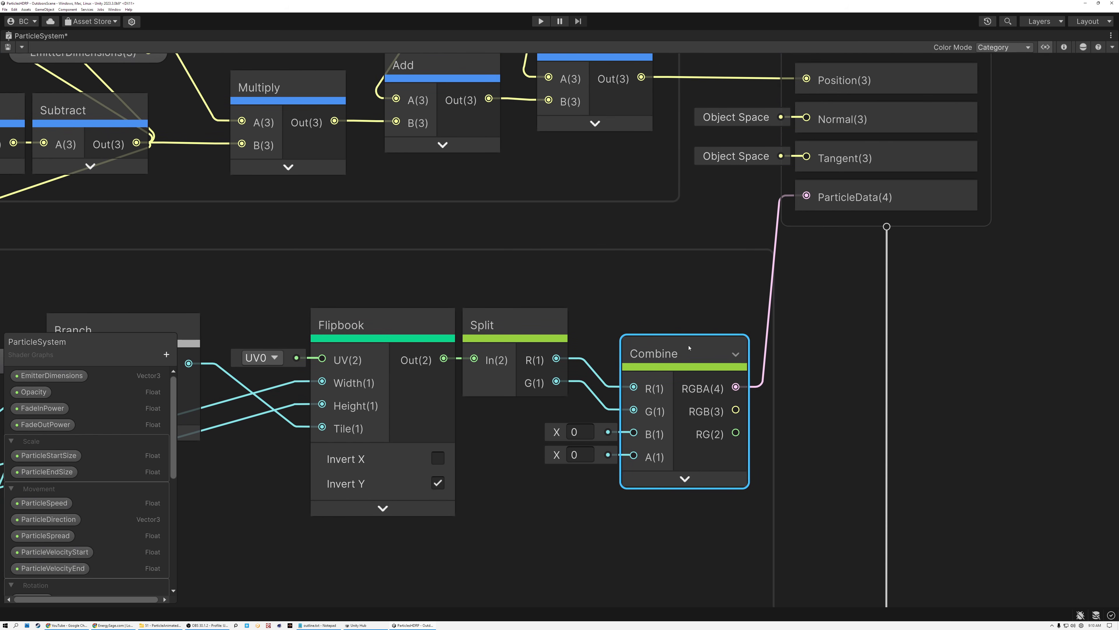
{"action": "scroll", "coordinate": [854, 199], "scroll_direction": "up", "scroll_amount": 4}
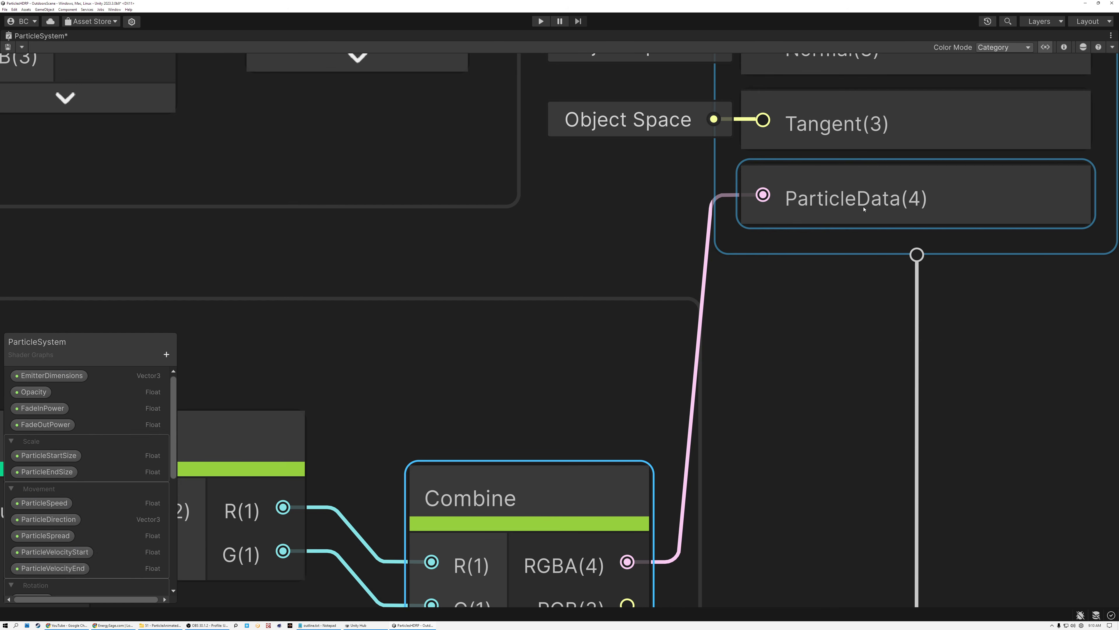
{"action": "scroll", "coordinate": [506, 277], "scroll_direction": "down", "scroll_amount": 4}
{"action": "middle_click_drag", "start_coordinate": [443, 317], "coordinate": [607, 188]}
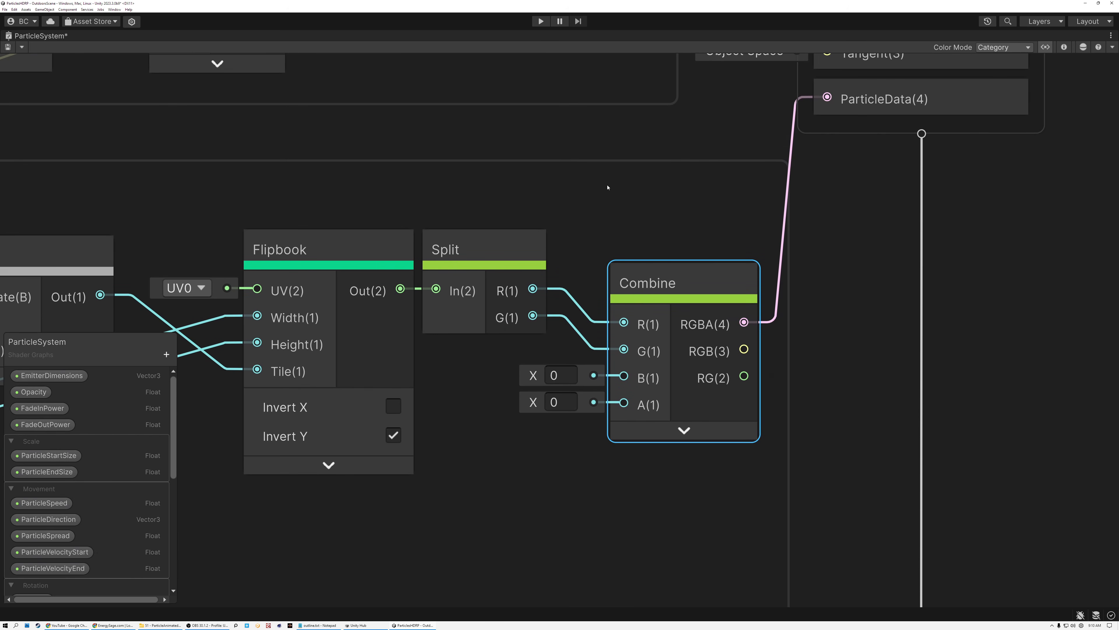
{"action": "left_click_drag", "start_coordinate": [361, 215], "coordinate": [473, 286]}
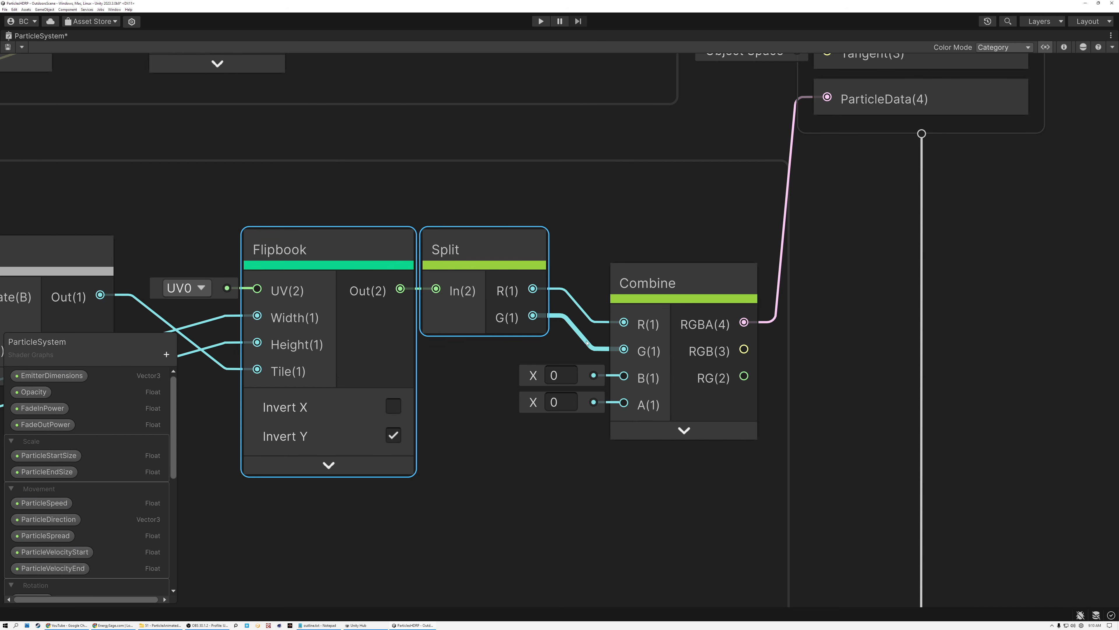
{"action": "left_click", "coordinate": [660, 285]}
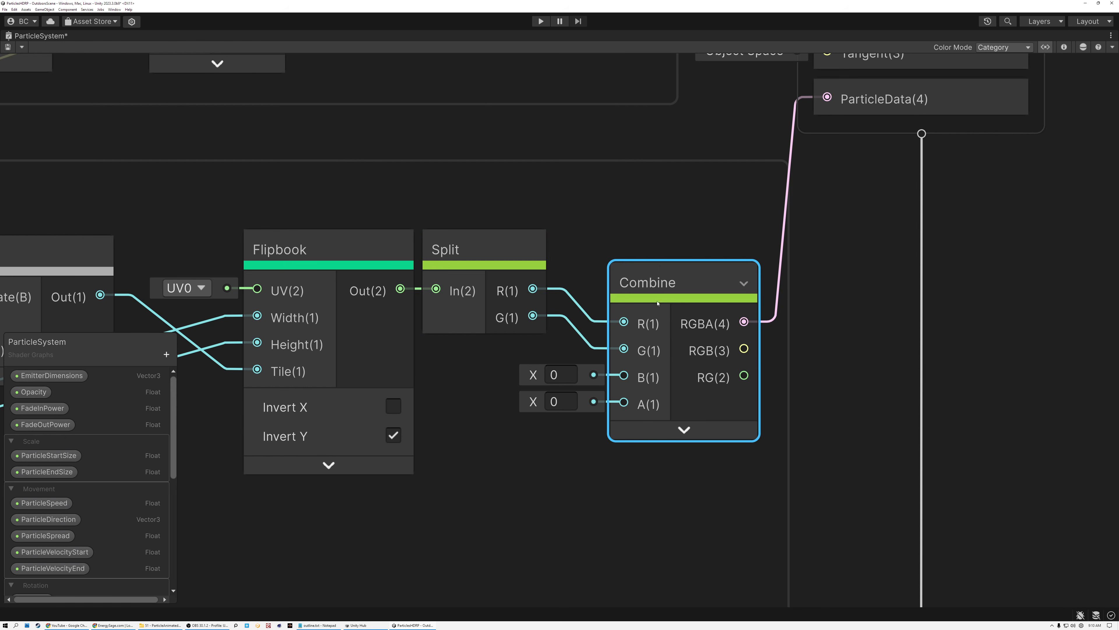
{"action": "scroll", "coordinate": [629, 324], "scroll_direction": "down", "scroll_amount": 8}
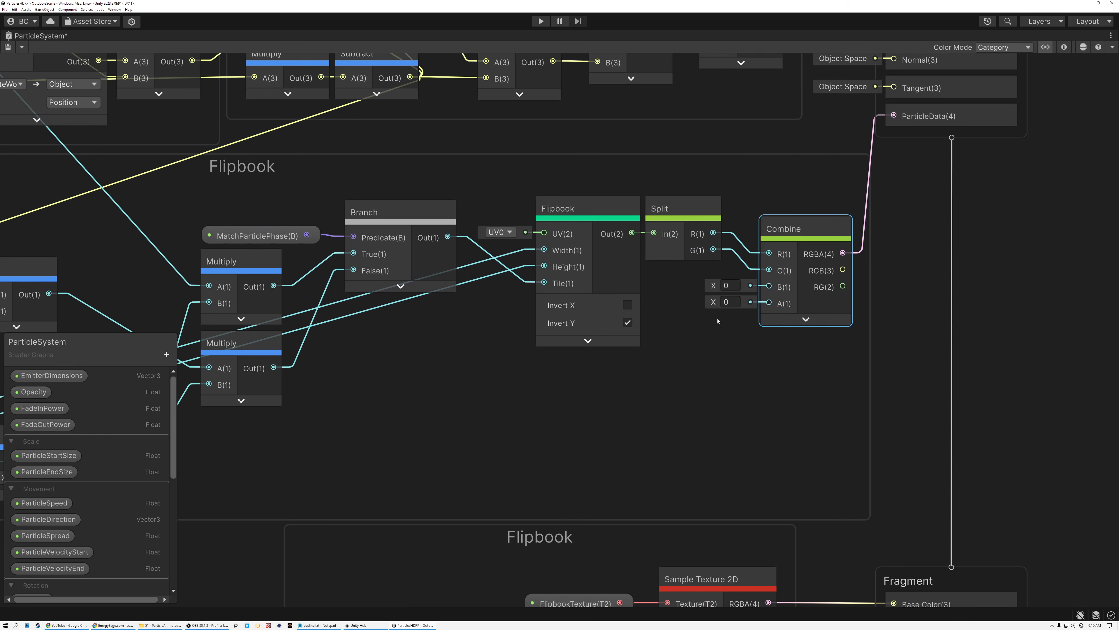
{"action": "middle_click_drag", "start_coordinate": [681, 351], "coordinate": [730, 324]}
{"action": "scroll", "coordinate": [787, 289], "scroll_direction": "up", "scroll_amount": 8}
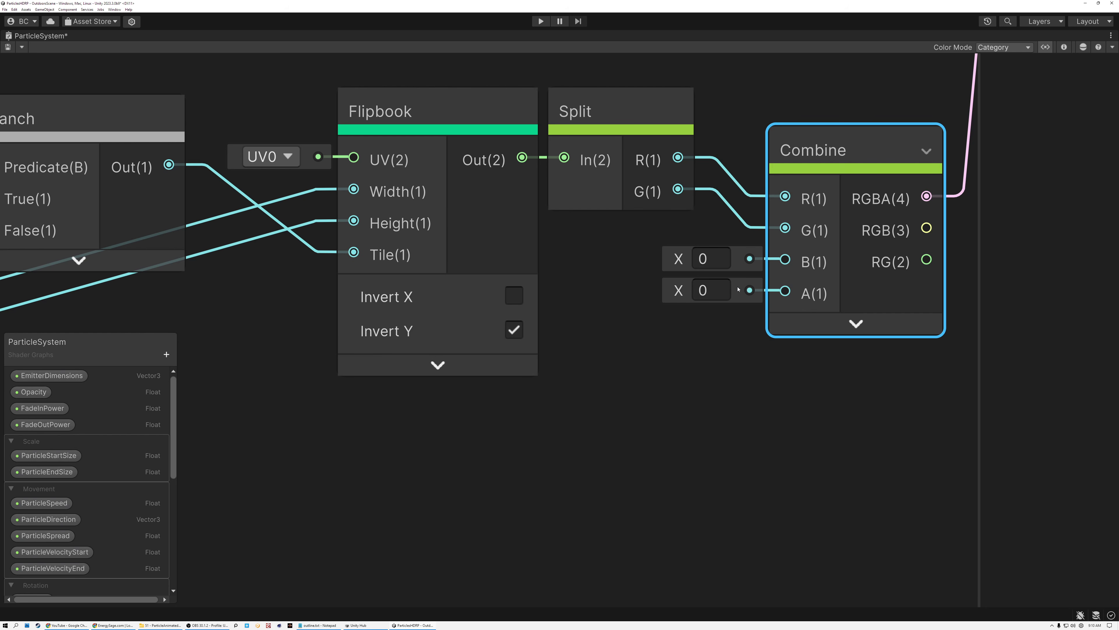
{"action": "scroll", "coordinate": [633, 370], "scroll_direction": "down", "scroll_amount": 4}
Wire the Saturate output into Combine's A input and check the Vertex ParticleData input.
{"action": "scroll", "coordinate": [633, 370], "scroll_direction": "down", "scroll_amount": 1}
{"action": "middle_click_drag", "start_coordinate": [520, 412], "coordinate": [821, 277]}
{"action": "middle_click_drag", "start_coordinate": [746, 313], "coordinate": [675, 327]}
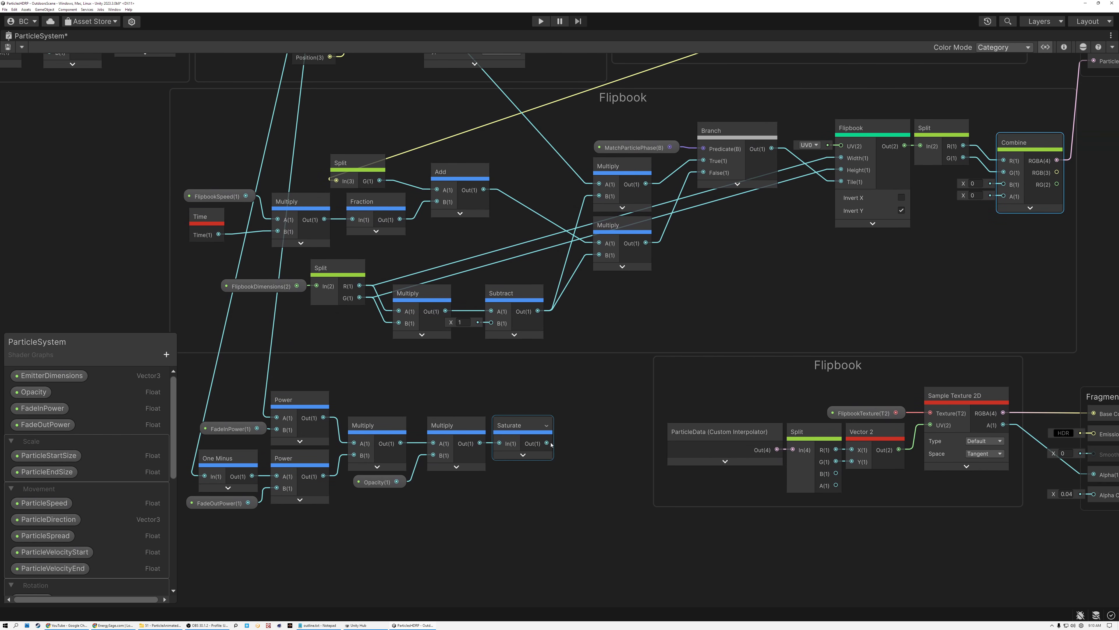
{"action": "left_click_drag", "start_coordinate": [547, 443], "coordinate": [1003, 196]}
{"action": "middle_click_drag", "start_coordinate": [930, 222], "coordinate": [574, 365]}
{"action": "scroll", "coordinate": [670, 310], "scroll_direction": "up", "scroll_amount": 5}
{"action": "scroll", "coordinate": [700, 304], "scroll_direction": "down", "scroll_amount": 1}
{"action": "middle_click_drag", "start_coordinate": [700, 304], "coordinate": [630, 394]}
{"action": "left_click", "coordinate": [787, 191]}
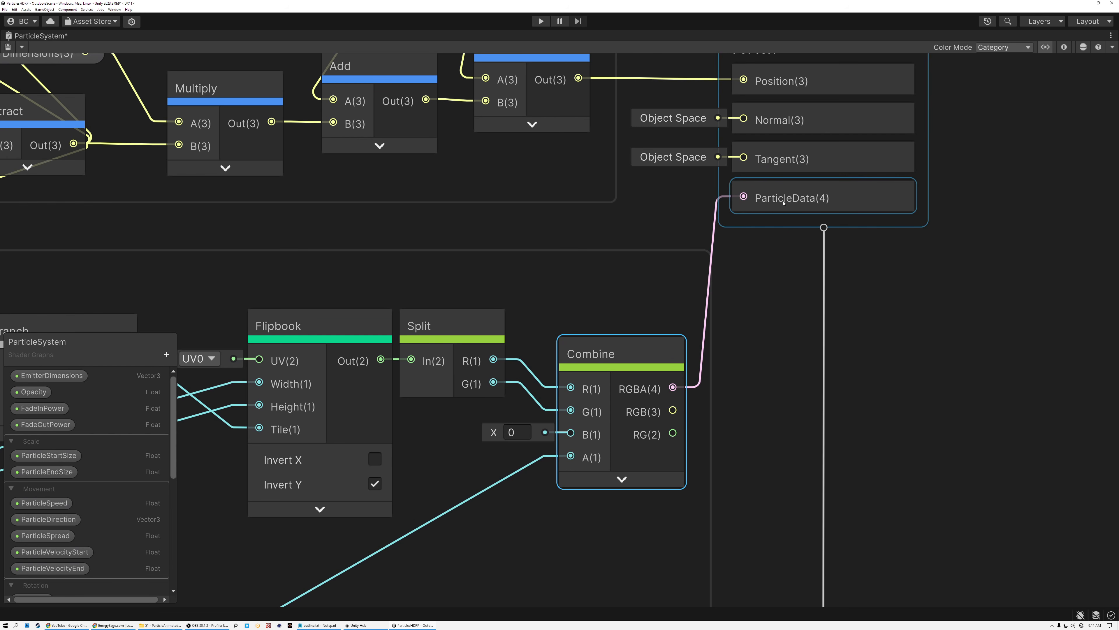
{"action": "left_click", "coordinate": [784, 202]}
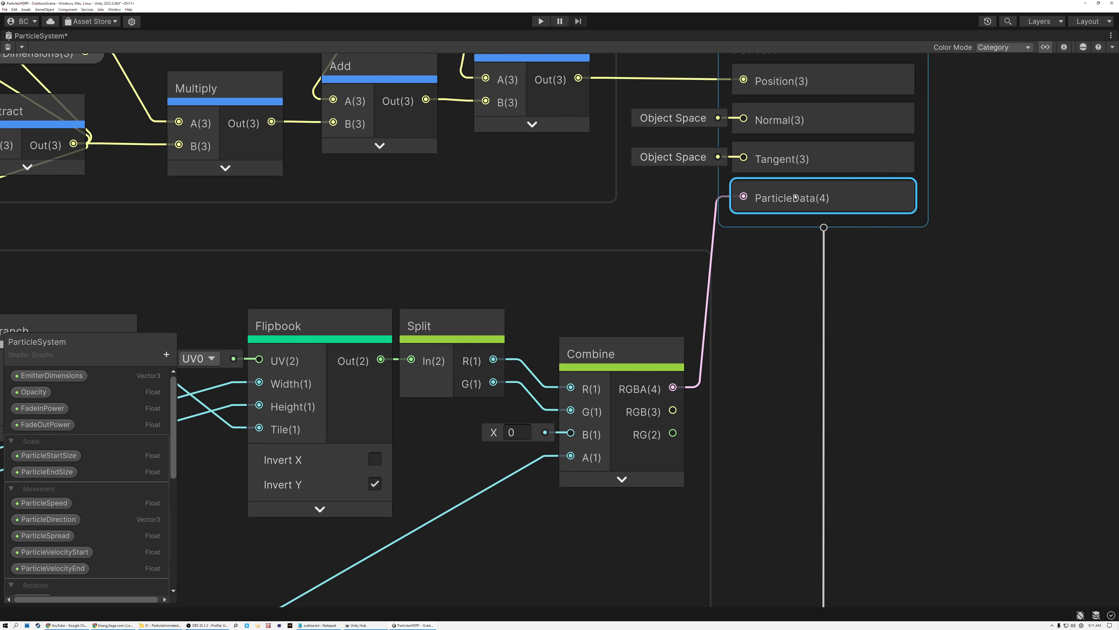
{"action": "scroll", "coordinate": [795, 197], "scroll_direction": "down", "scroll_amount": 4}
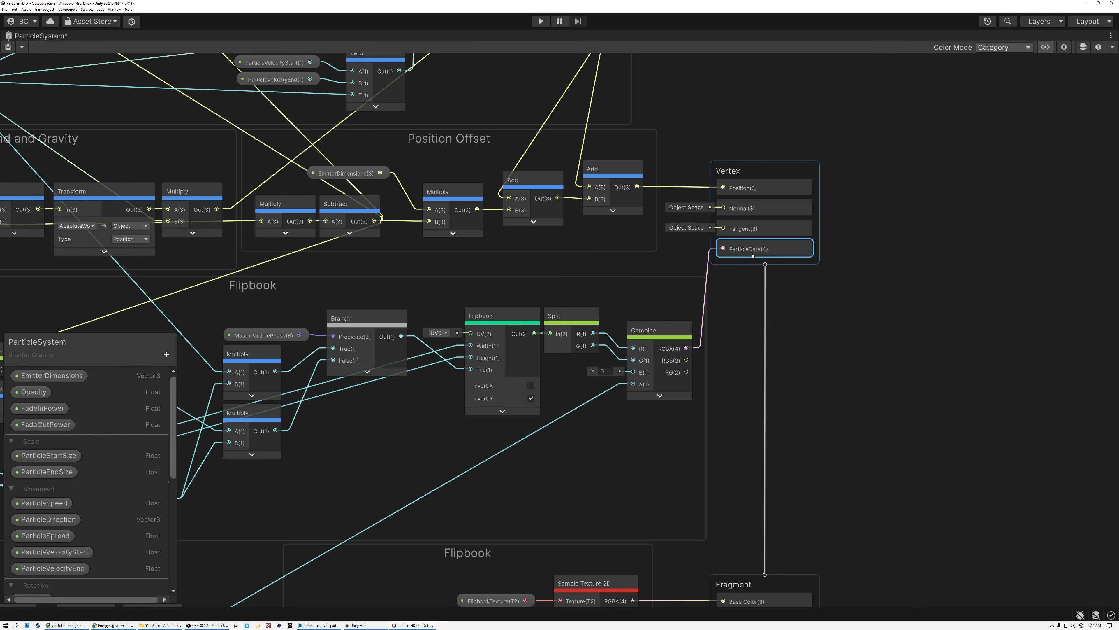
{"action": "left_click", "coordinate": [739, 172]}
{"action": "middle_click_drag", "start_coordinate": [811, 478], "coordinate": [771, 233]}
{"action": "left_click", "coordinate": [716, 339]}
Group the nine opacity chain nodes under the title 'Opacity'.
{"action": "middle_click_drag", "start_coordinate": [125, 306], "coordinate": [696, 282]}
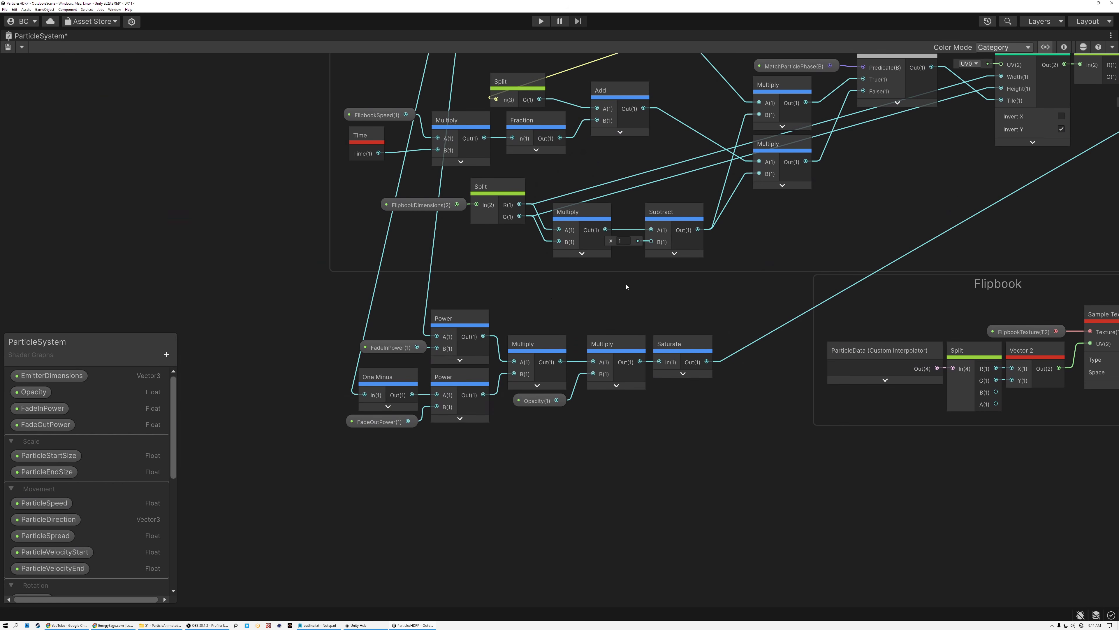
{"action": "scroll", "coordinate": [556, 300], "scroll_direction": "up", "scroll_amount": 2}
{"action": "left_click_drag", "start_coordinate": [828, 568], "coordinate": [828, 567]}
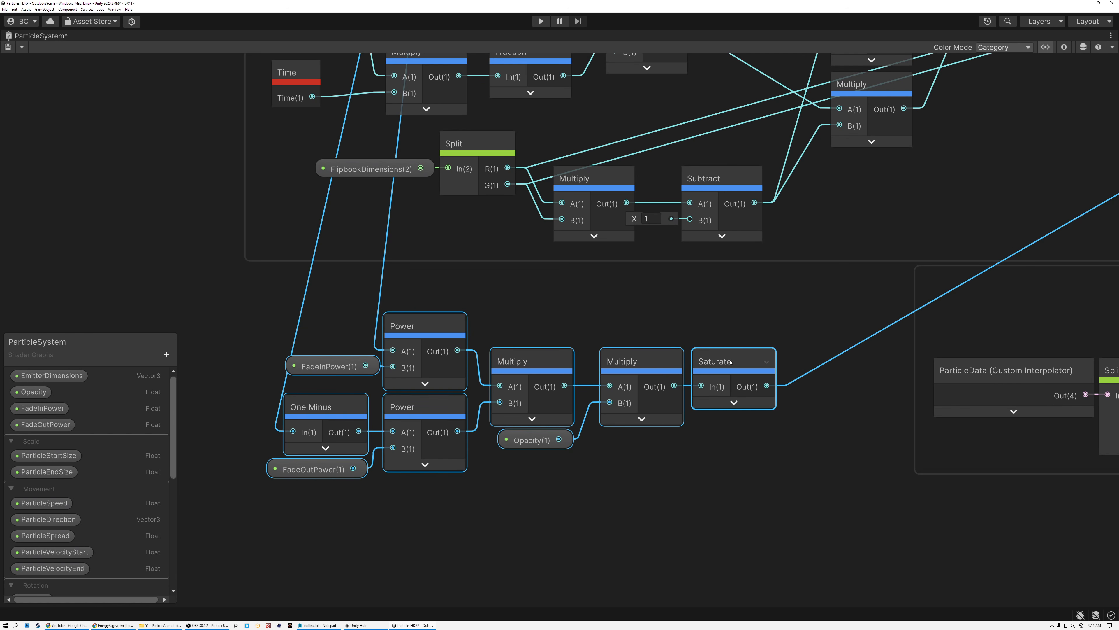
{"action": "right_click", "coordinate": [732, 363]}
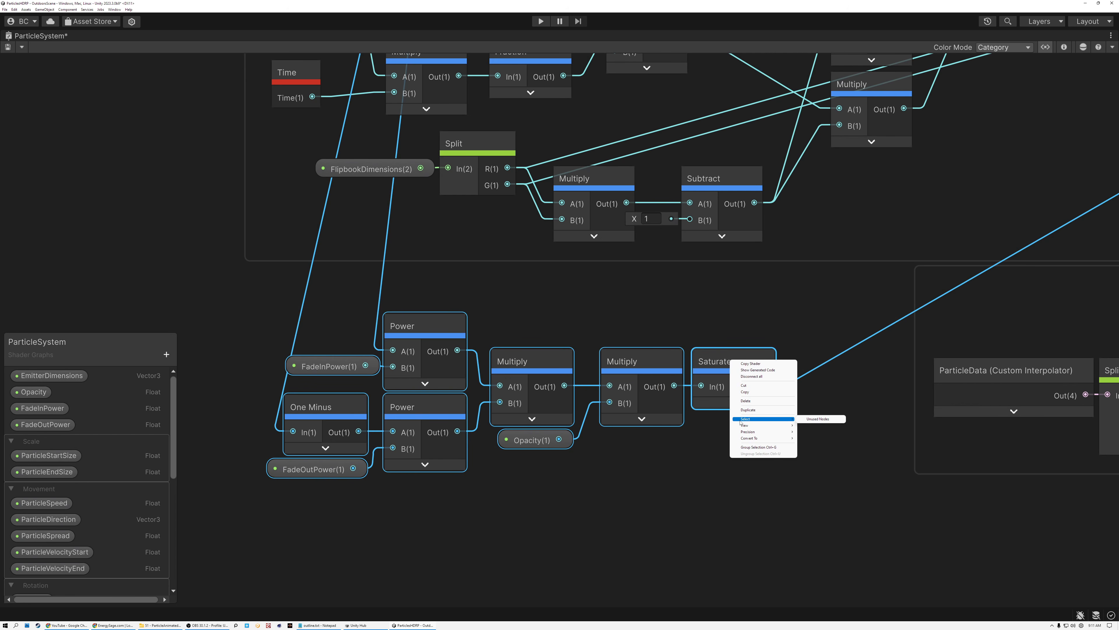
{"action": "left_click", "coordinate": [752, 448]}
{"action": "type", "text": "Opacity"}
{"action": "key", "text": "Return"}
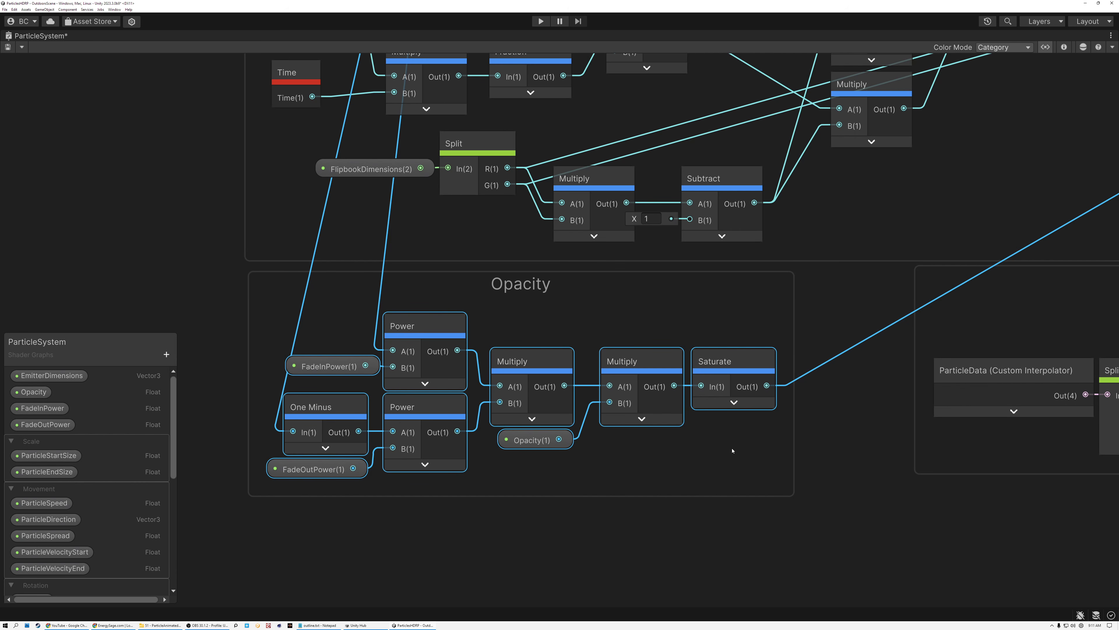
{"action": "scroll", "coordinate": [732, 449], "scroll_direction": "down", "scroll_amount": 5}
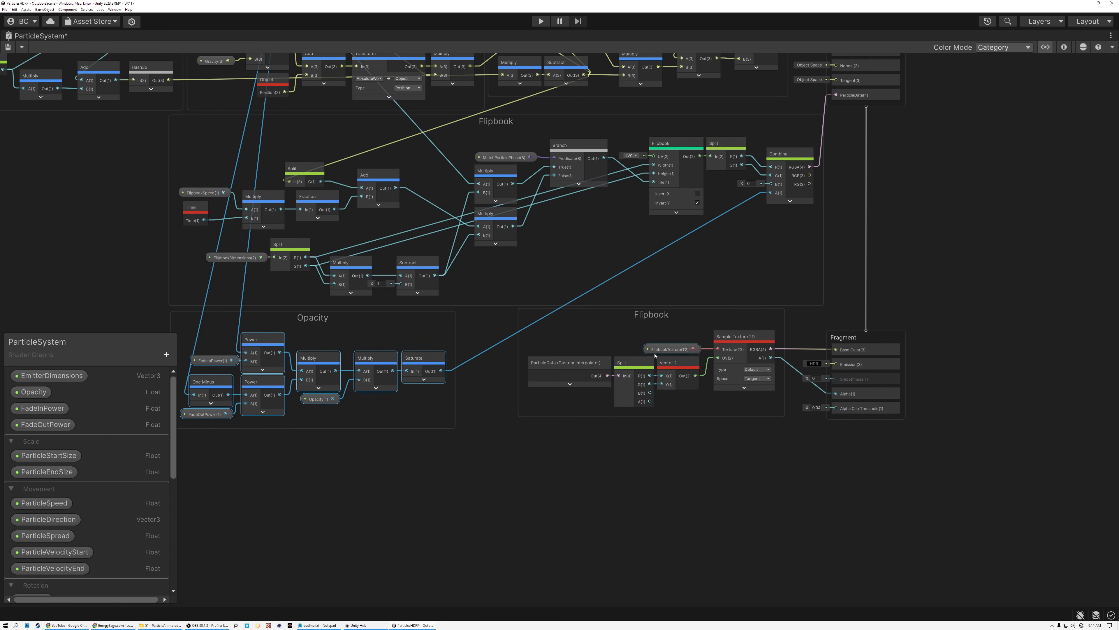
{"action": "scroll", "coordinate": [655, 355], "scroll_direction": "up", "scroll_amount": 5}
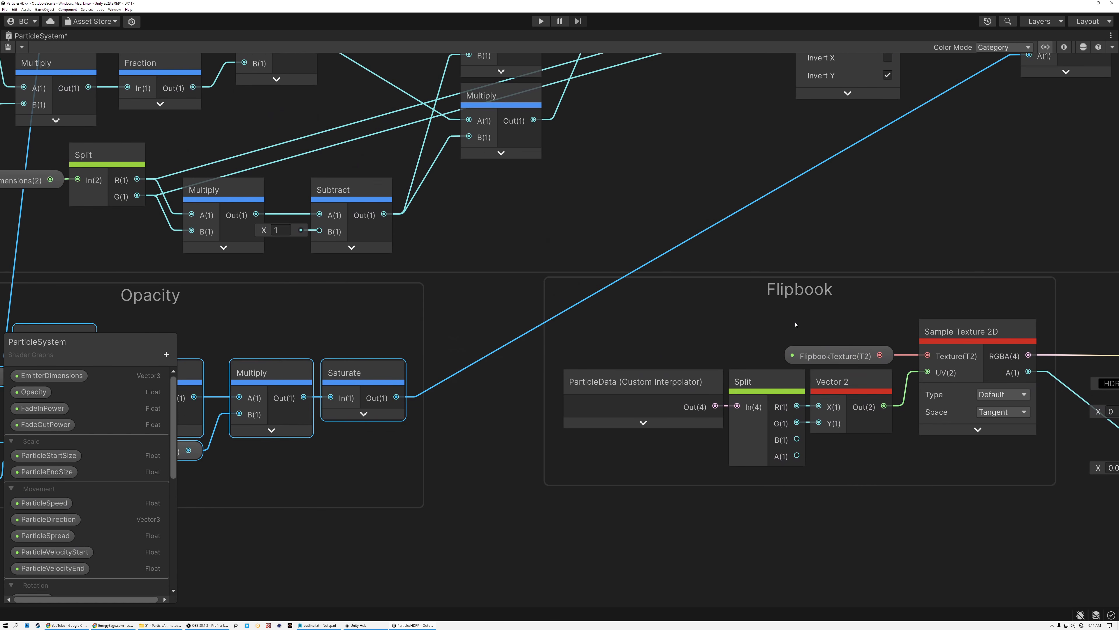
Inspect the ParticleData, Split and Combine nodes feeding the Vertex ParticleData input.
{"action": "scroll", "coordinate": [796, 324], "scroll_direction": "down", "scroll_amount": 3}
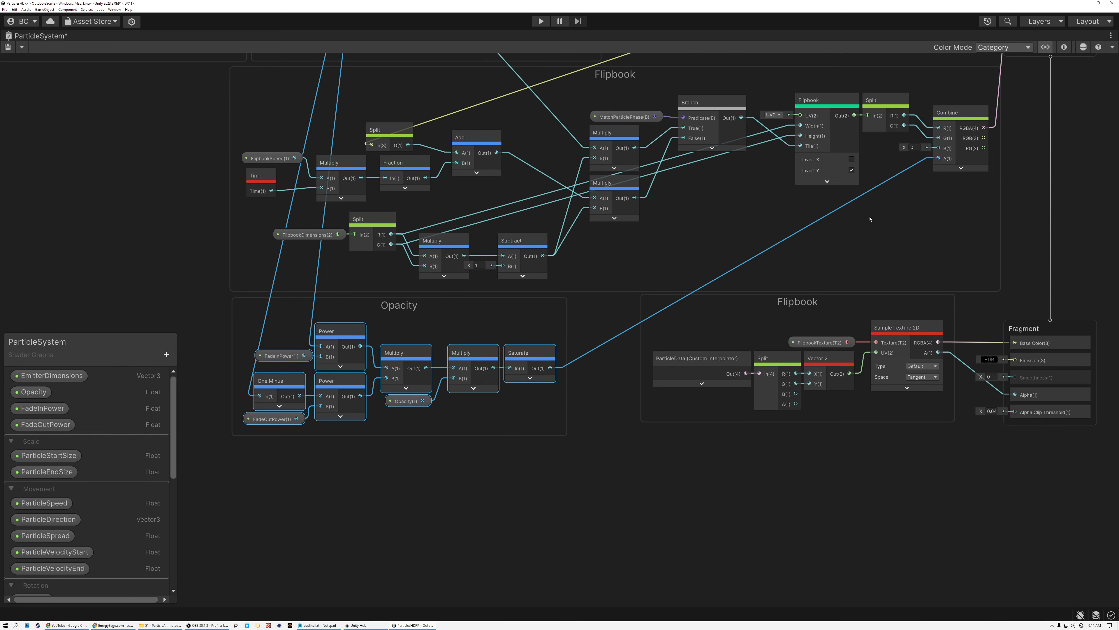
{"action": "middle_click_drag", "start_coordinate": [869, 217], "coordinate": [705, 318]}
{"action": "left_click", "coordinate": [867, 77]}
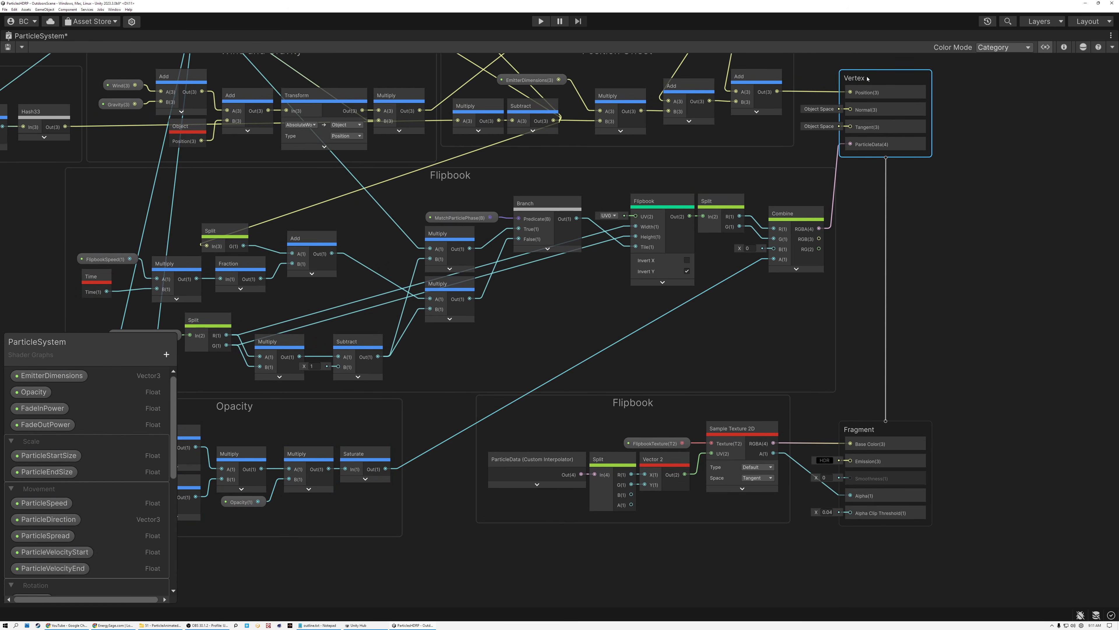
{"action": "left_click", "coordinate": [560, 465]}
{"action": "scroll", "coordinate": [524, 465], "scroll_direction": "up", "scroll_amount": 5}
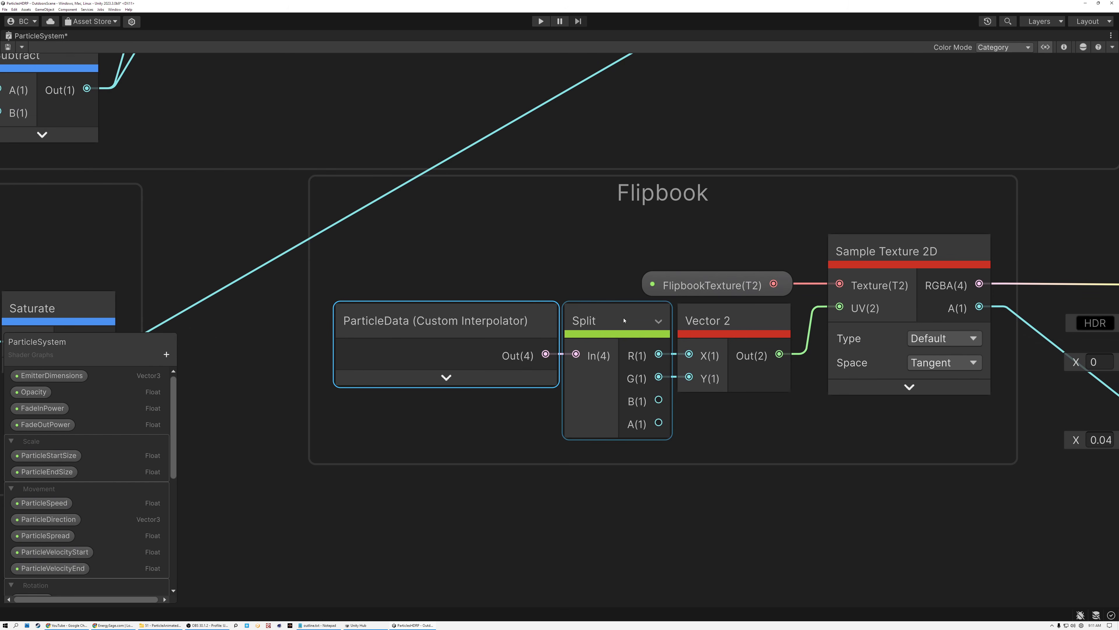
{"action": "left_click", "coordinate": [609, 327]}
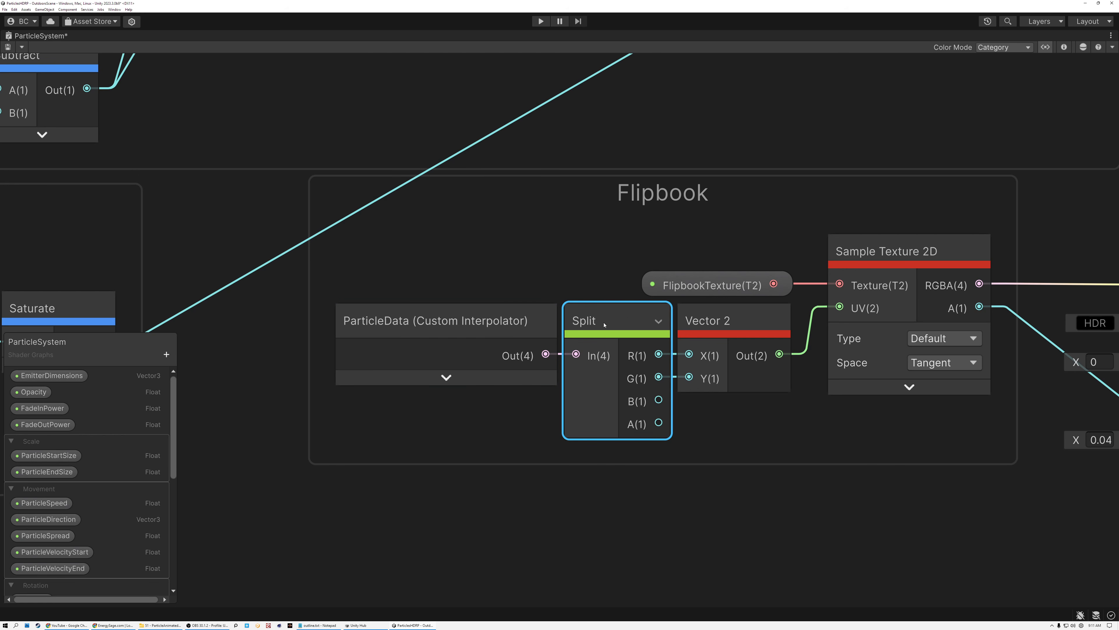
{"action": "scroll", "coordinate": [609, 327], "scroll_direction": "down", "scroll_amount": 1}
{"action": "scroll", "coordinate": [604, 323], "scroll_direction": "down", "scroll_amount": 2}
{"action": "middle_click_drag", "start_coordinate": [605, 325], "coordinate": [644, 352]}
{"action": "scroll", "coordinate": [643, 351], "scroll_direction": "down", "scroll_amount": 2}
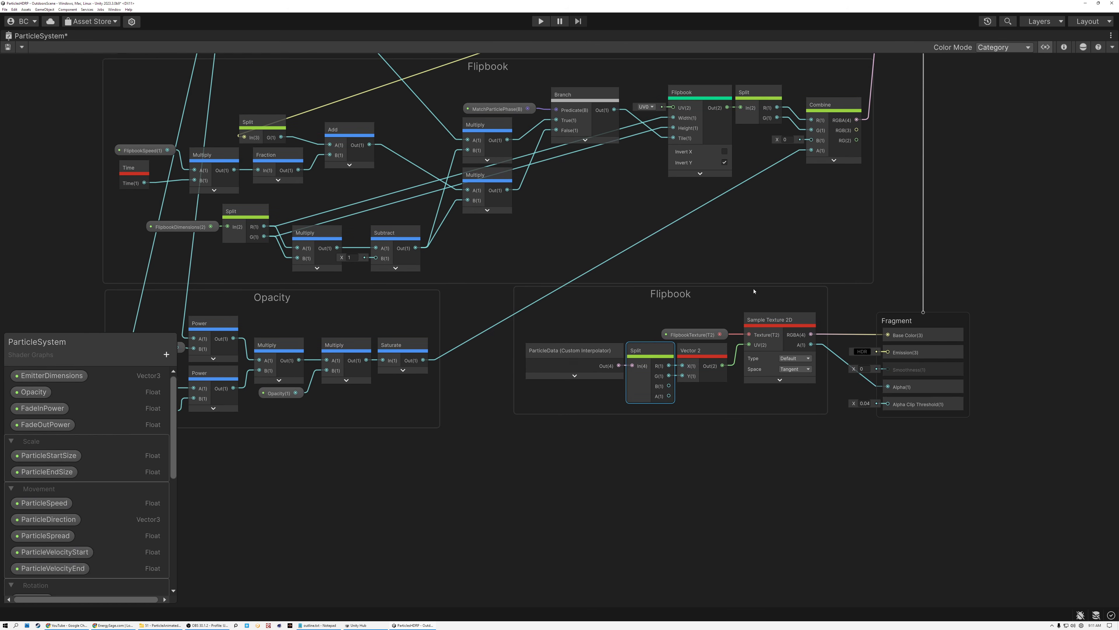
{"action": "middle_click_drag", "start_coordinate": [754, 290], "coordinate": [713, 327]}
{"action": "left_click", "coordinate": [795, 178]}
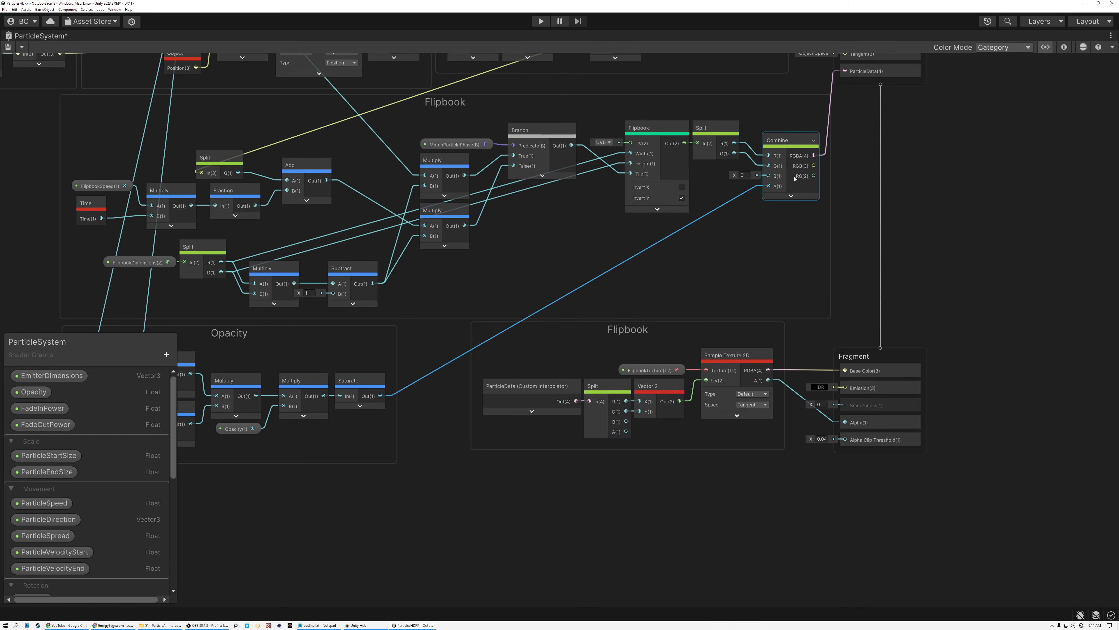
{"action": "left_click", "coordinate": [865, 79]}
{"action": "scroll", "coordinate": [602, 409], "scroll_direction": "up", "scroll_amount": 3}
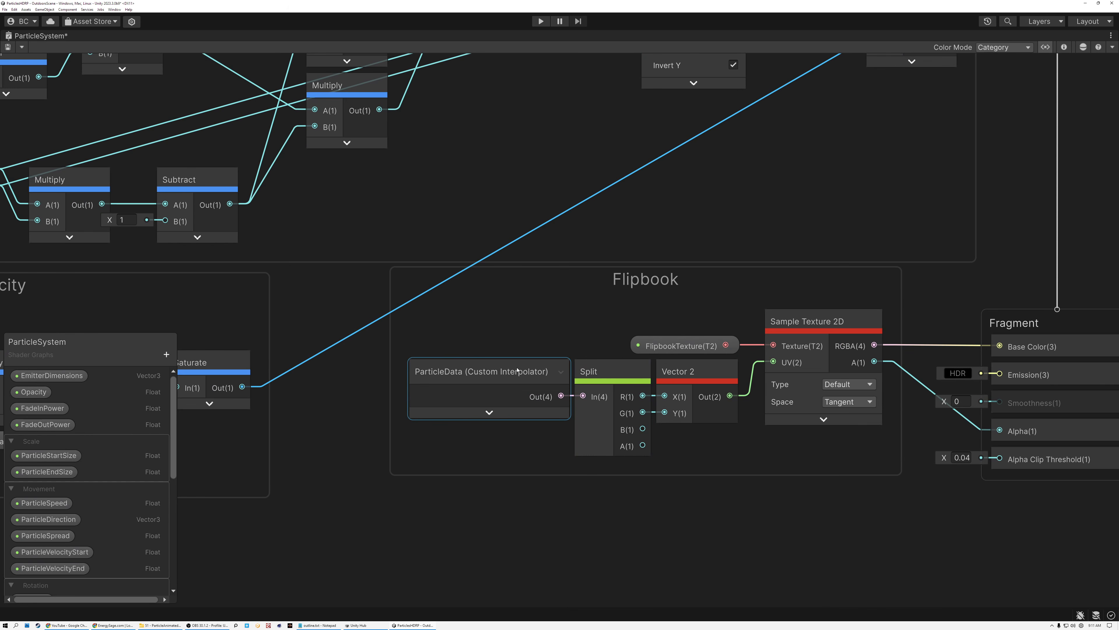
Move the lower Flipbook group about 200 px left beside the Fragment block.
{"action": "left_click", "coordinate": [629, 450]}
{"action": "scroll", "coordinate": [629, 454], "scroll_direction": "up", "scroll_amount": 4}
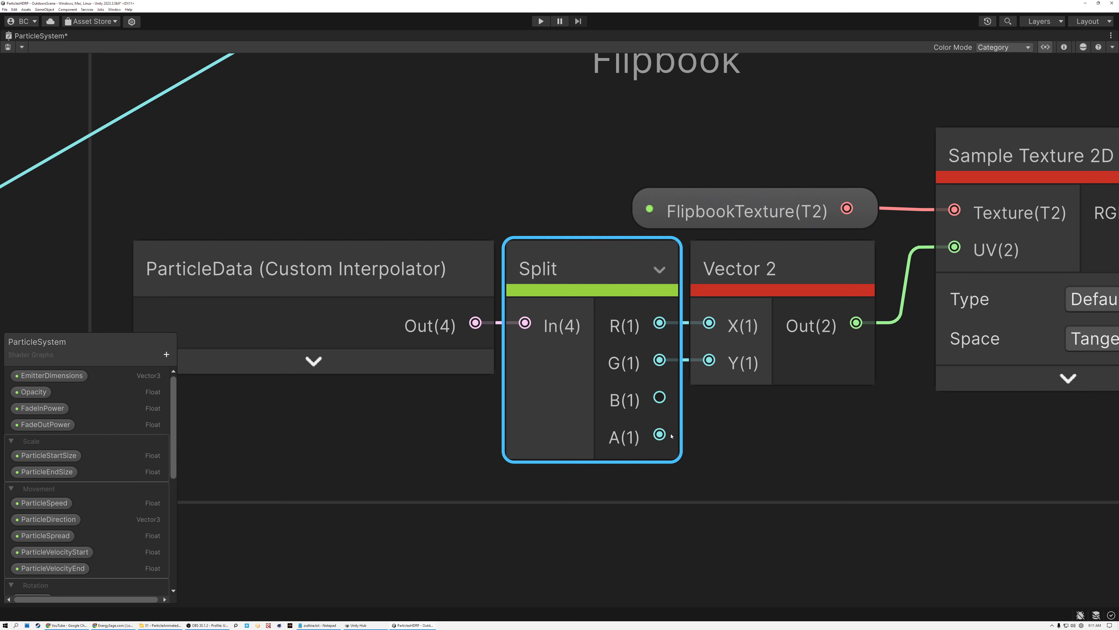
{"action": "scroll", "coordinate": [649, 424], "scroll_direction": "down", "scroll_amount": 5}
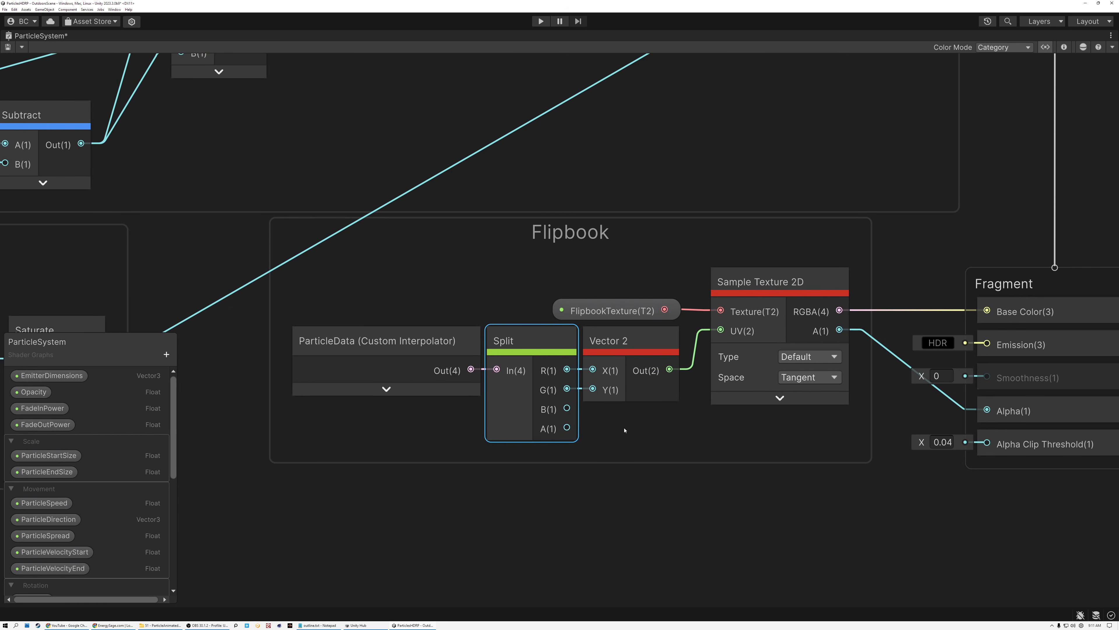
{"action": "left_click_drag", "start_coordinate": [640, 299], "coordinate": [506, 289]}
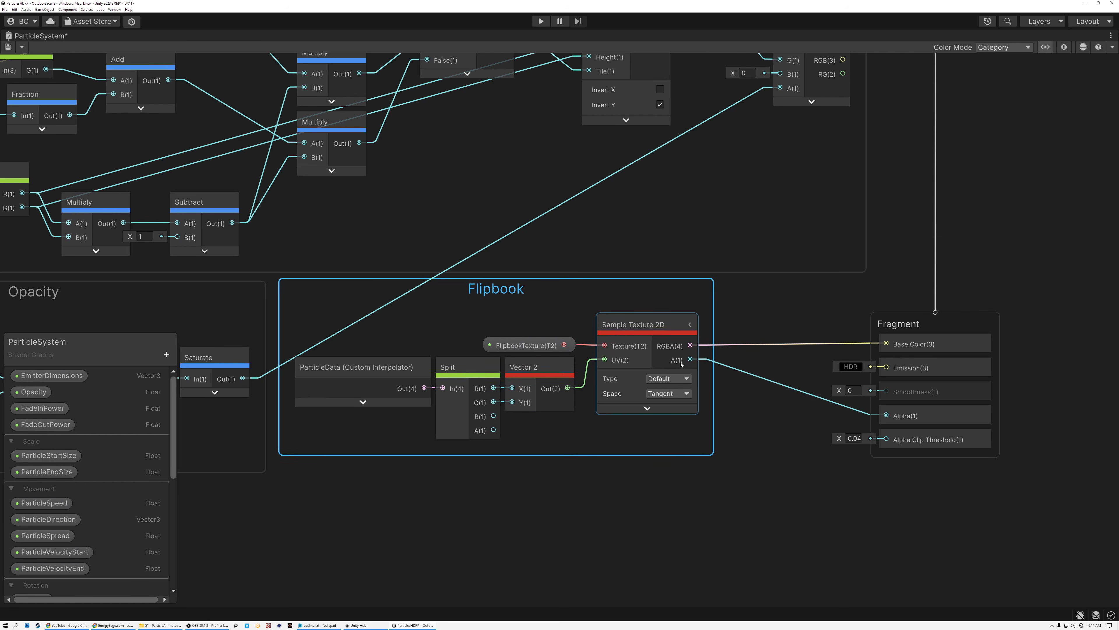
{"action": "scroll", "coordinate": [667, 347], "scroll_direction": "up", "scroll_amount": 3}
Multiply the texture's A(1) alpha by Split's A(1) and feed the result into Fragment Alpha.
{"action": "left_click", "coordinate": [640, 314]}
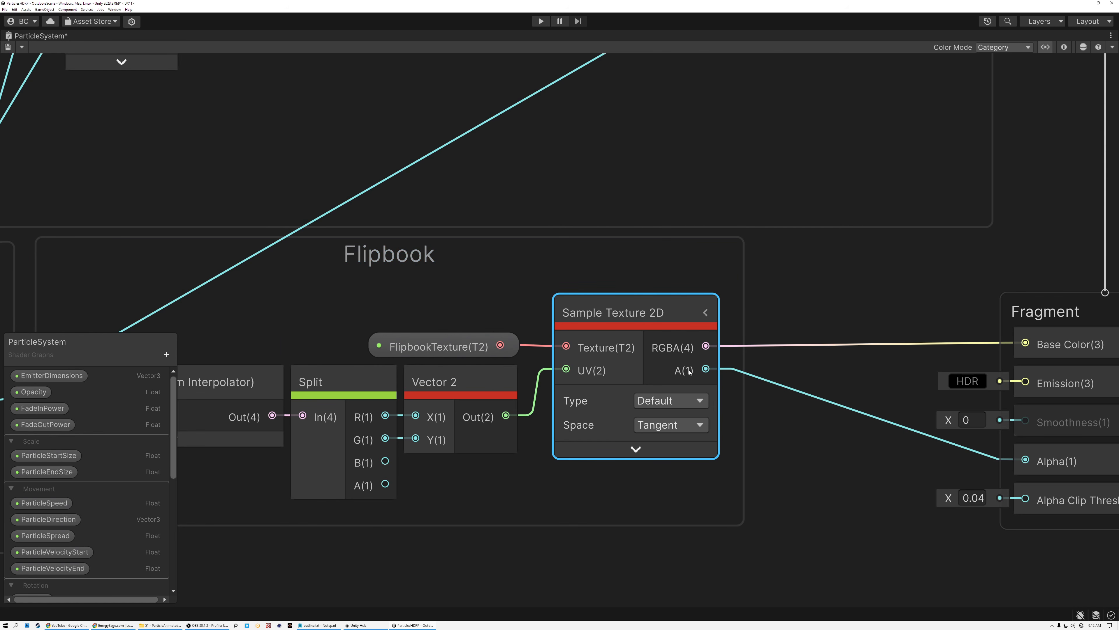
{"action": "left_click_drag", "start_coordinate": [705, 371], "coordinate": [765, 444]}
{"action": "type", "text": "mul"}
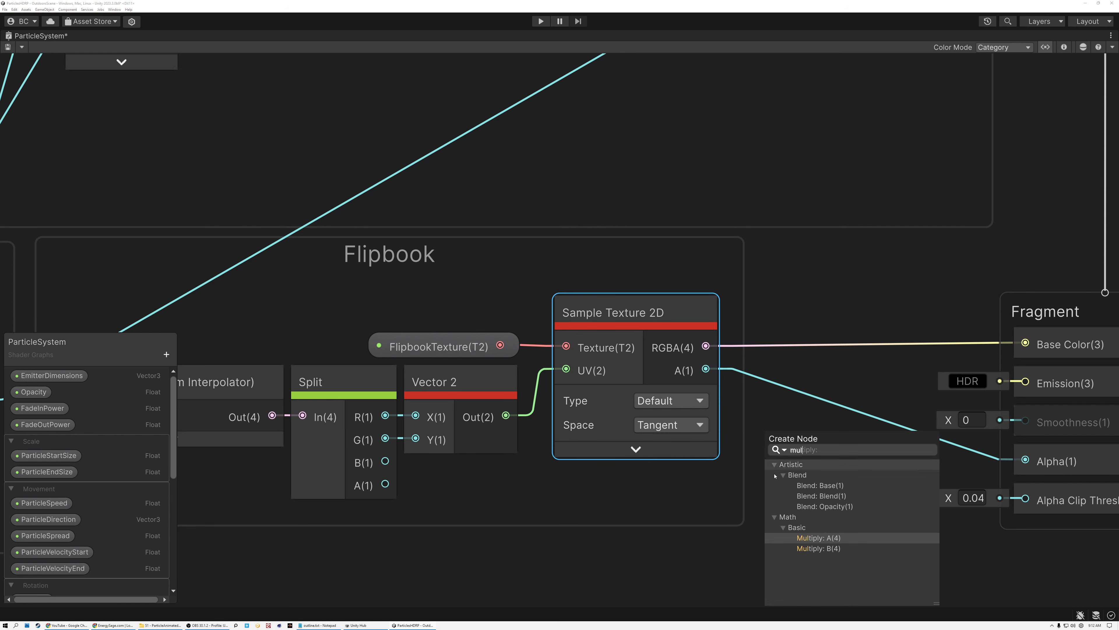
{"action": "left_click", "coordinate": [817, 538]}
{"action": "middle_click_drag", "start_coordinate": [647, 531], "coordinate": [648, 454]}
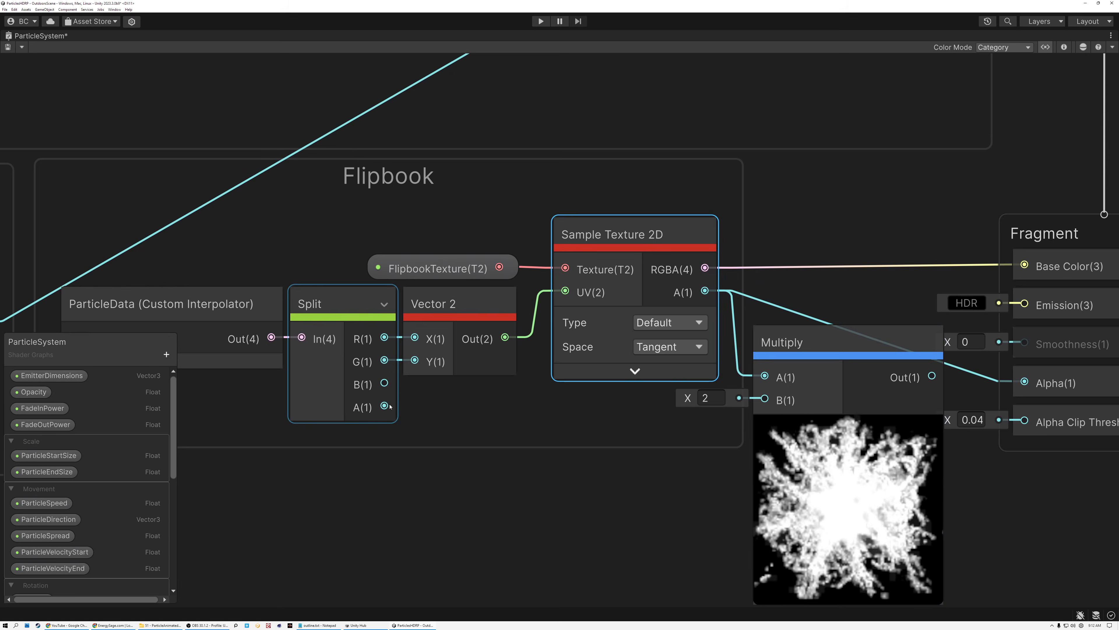
{"action": "left_click_drag", "start_coordinate": [385, 406], "coordinate": [765, 399]}
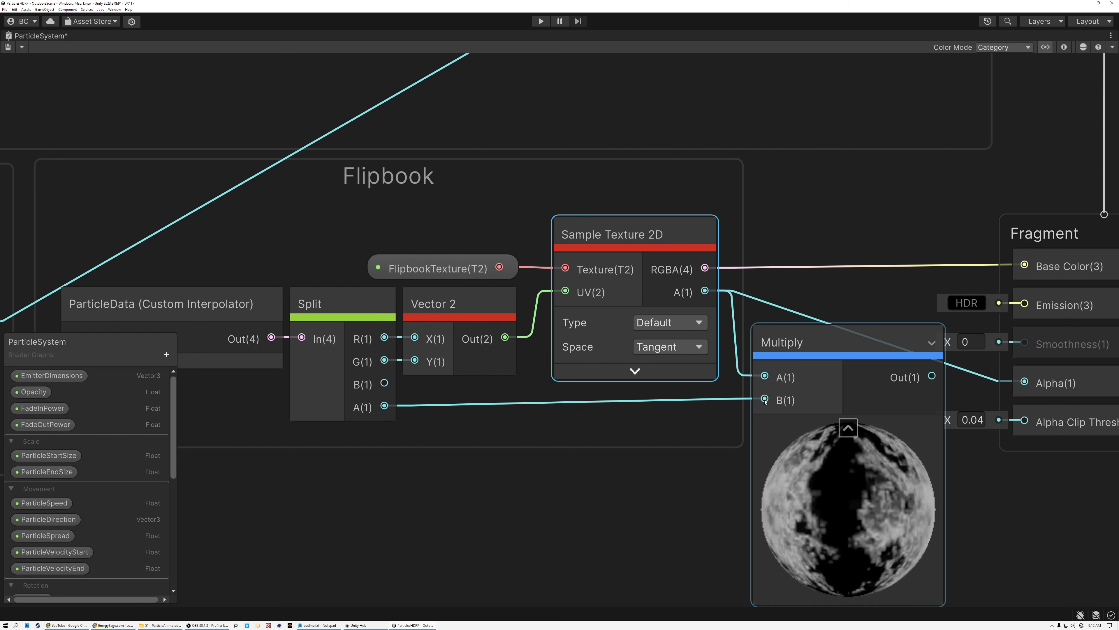
{"action": "scroll", "coordinate": [821, 377], "scroll_direction": "down", "scroll_amount": 3}
{"action": "left_click_drag", "start_coordinate": [902, 376], "coordinate": [970, 382]}
{"action": "middle_click_drag", "start_coordinate": [778, 341], "coordinate": [703, 338]}
{"action": "left_click_drag", "start_coordinate": [736, 351], "coordinate": [731, 358]}
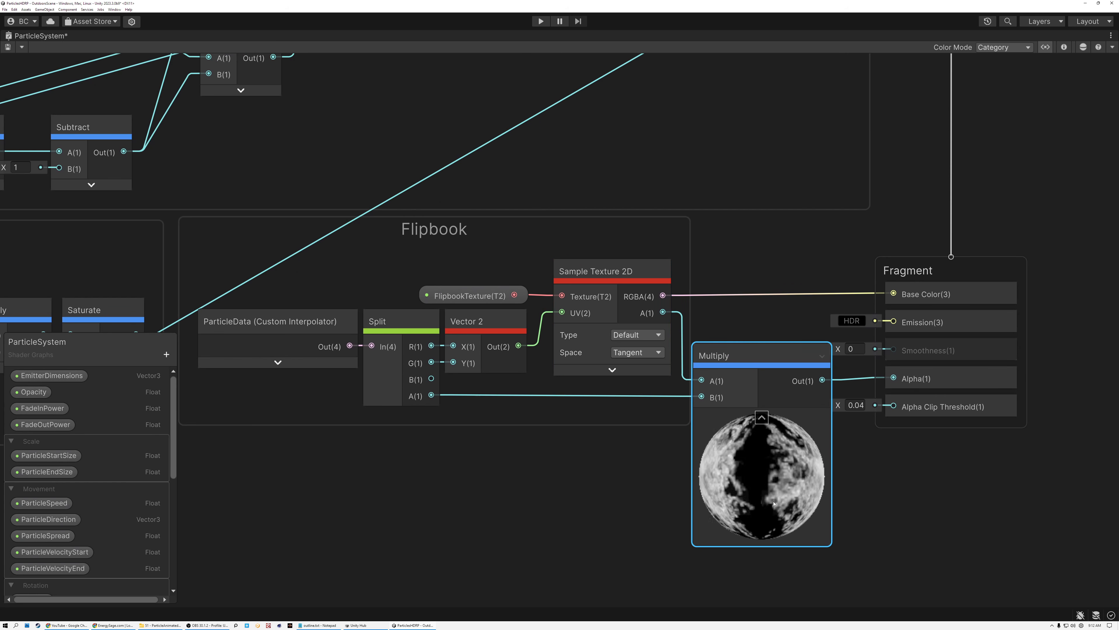
Set the Multiply node's preview to Preview2D, collapse it, and save the shader graph asset.
{"action": "left_click", "coordinate": [1064, 48]}
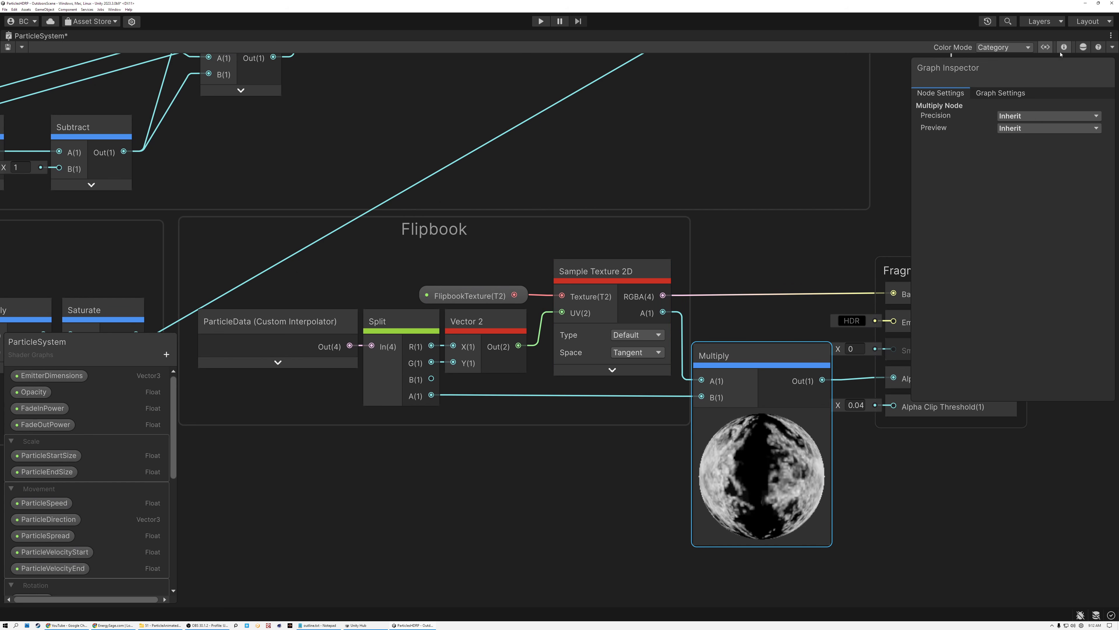
{"action": "left_click", "coordinate": [1010, 128]}
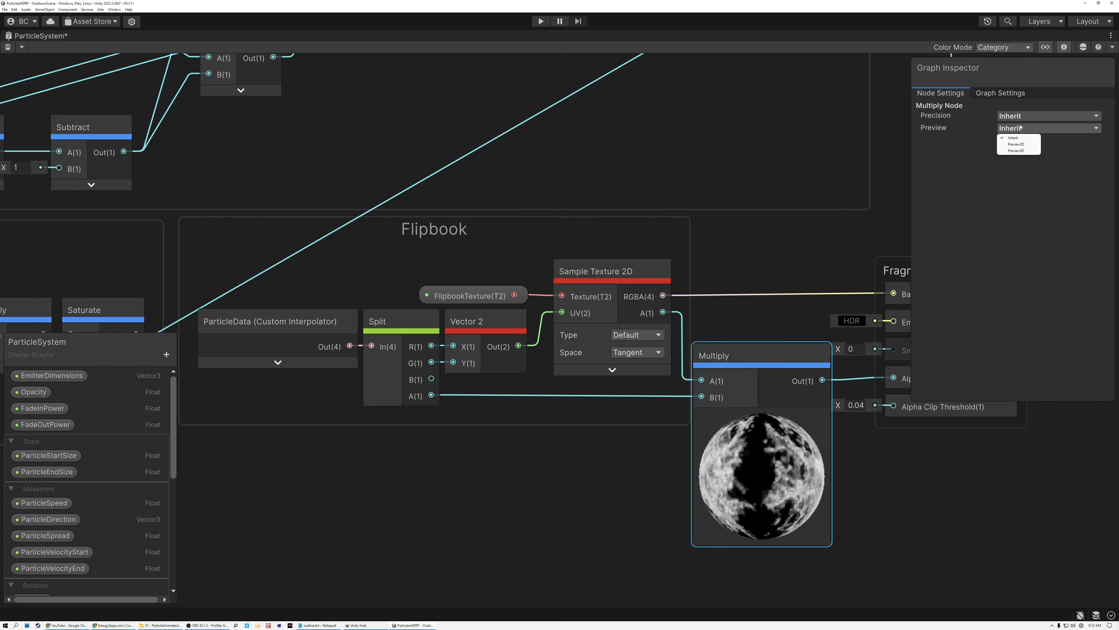
{"action": "left_click", "coordinate": [1019, 144]}
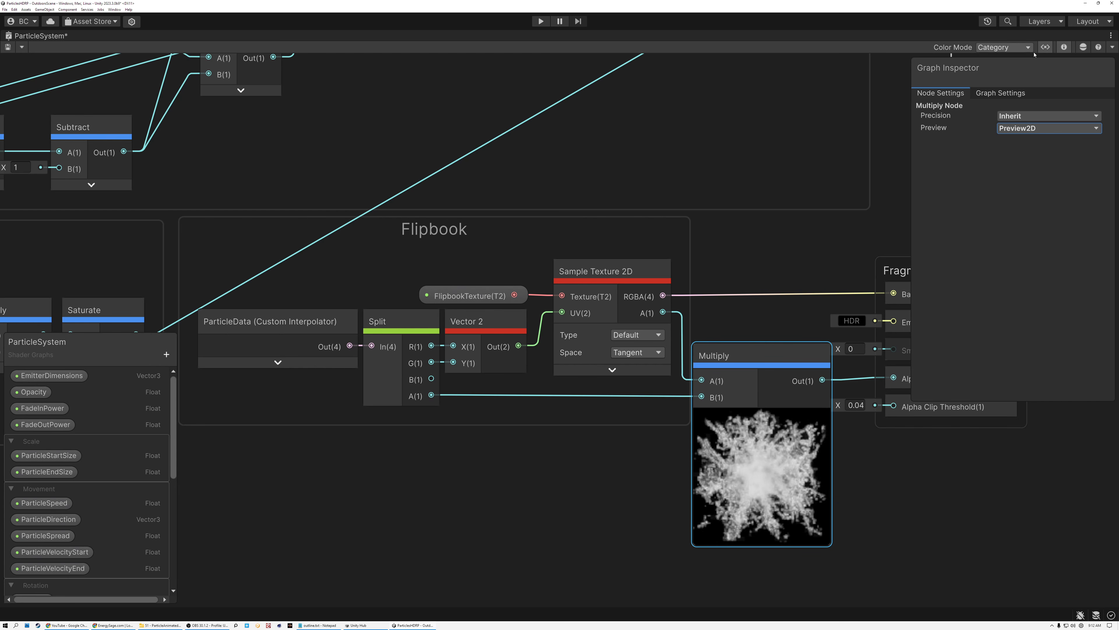
{"action": "left_click", "coordinate": [1064, 48]}
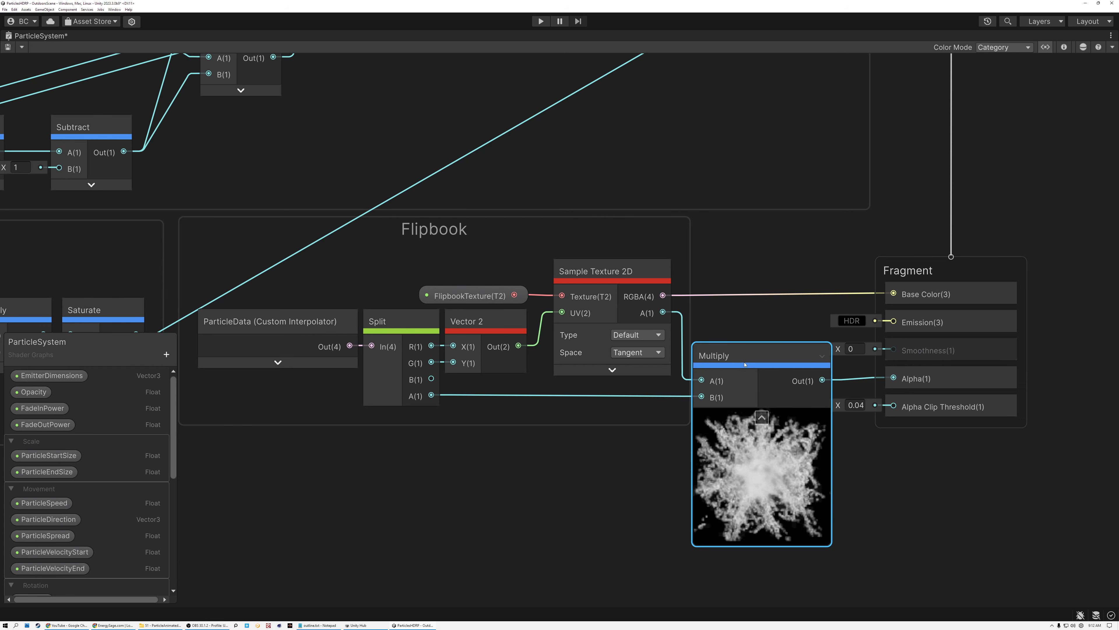
{"action": "left_click", "coordinate": [762, 416]}
{"action": "scroll", "coordinate": [762, 417], "scroll_direction": "down", "scroll_amount": 5}
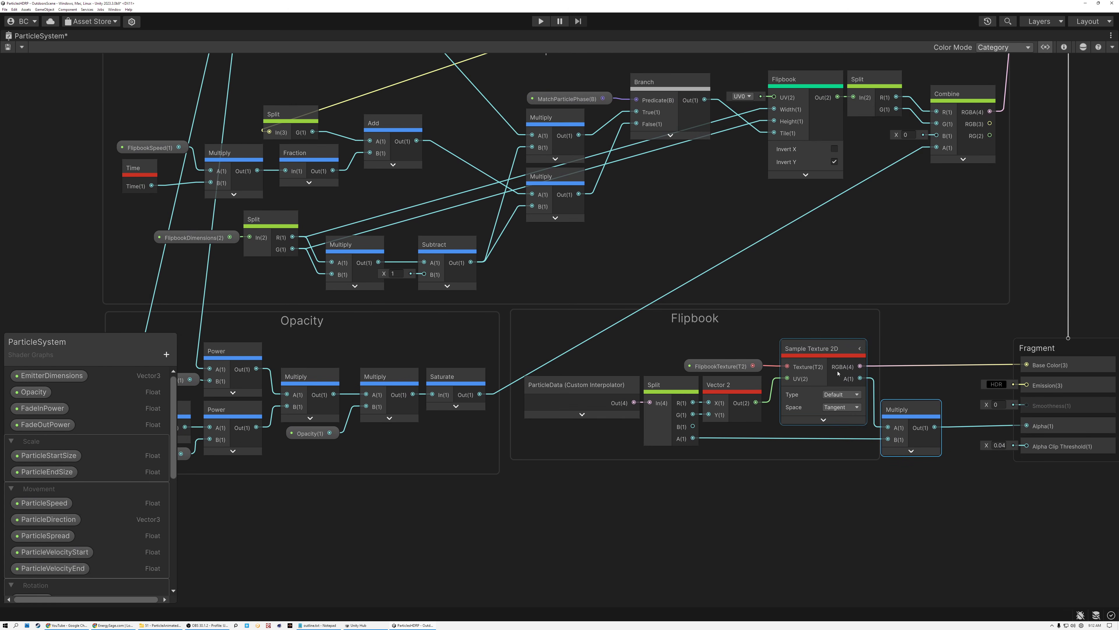
{"action": "scroll", "coordinate": [738, 372], "scroll_direction": "down", "scroll_amount": 1}
{"action": "scroll", "coordinate": [738, 373], "scroll_direction": "up", "scroll_amount": 2}
{"action": "middle_click_drag", "start_coordinate": [738, 373], "coordinate": [660, 394]}
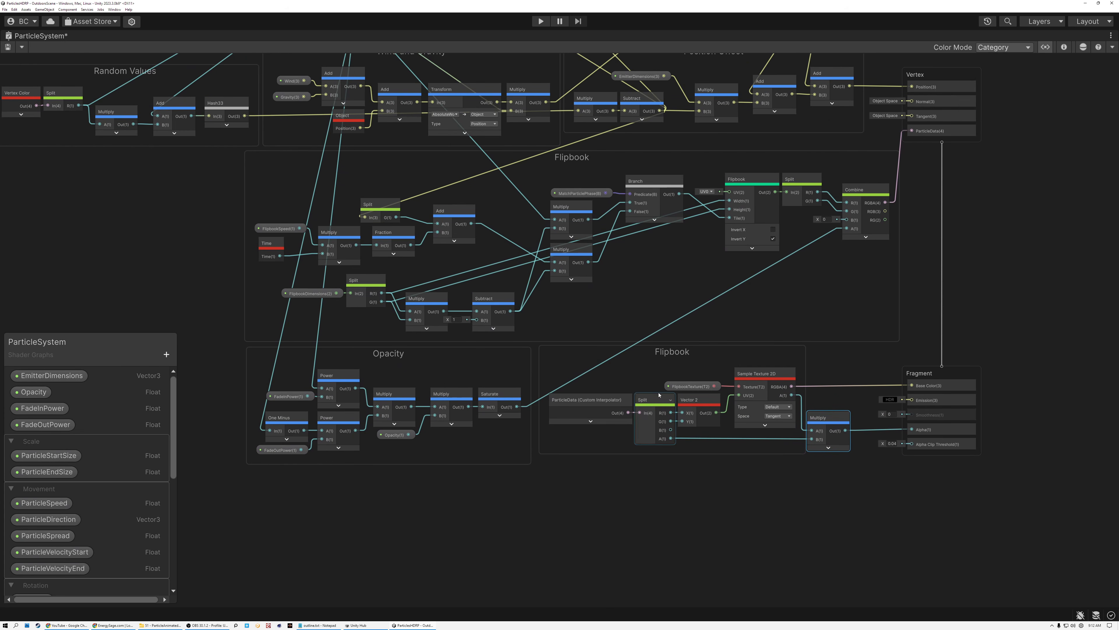
{"action": "left_click", "coordinate": [9, 47]}
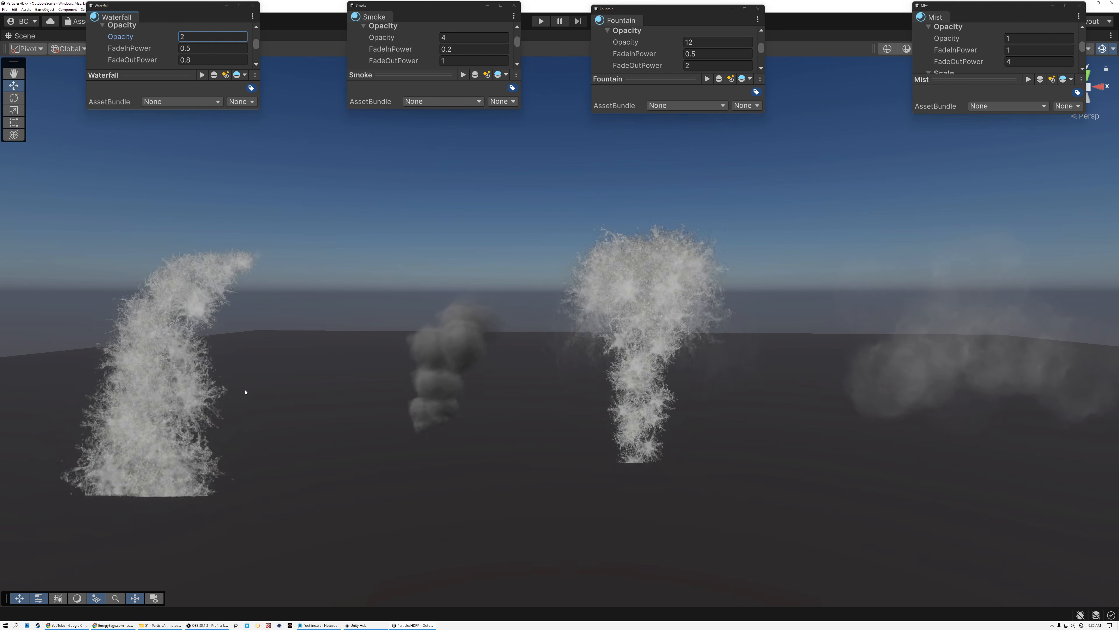
Try Waterfall Opacity values of 0.5 and 0.2, then return it to 2.
{"action": "left_click_drag", "start_coordinate": [299, 332], "coordinate": [165, 320], "text": "alt"}
{"action": "right_click_drag", "start_coordinate": [165, 320], "coordinate": [168, 323]}
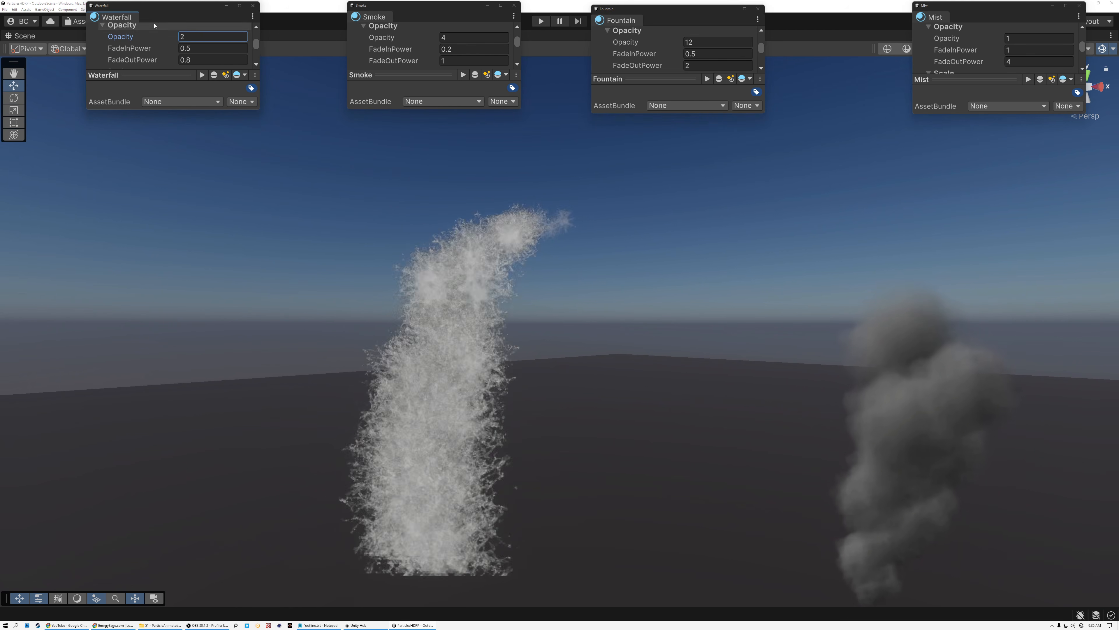
{"action": "left_click", "coordinate": [128, 34]}
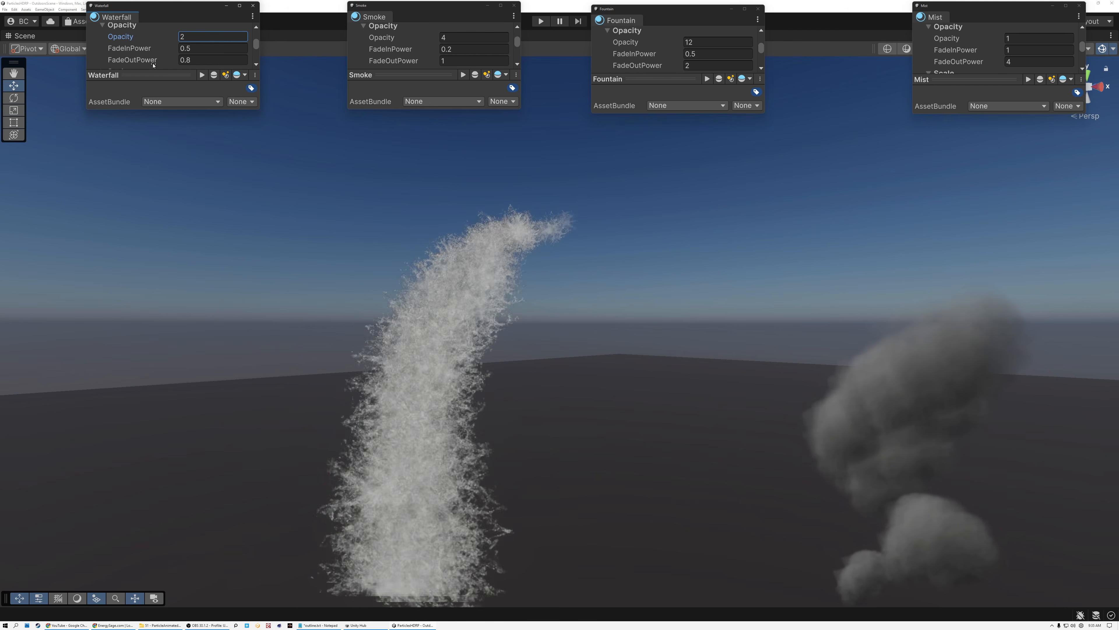
{"action": "left_click", "coordinate": [193, 36]}
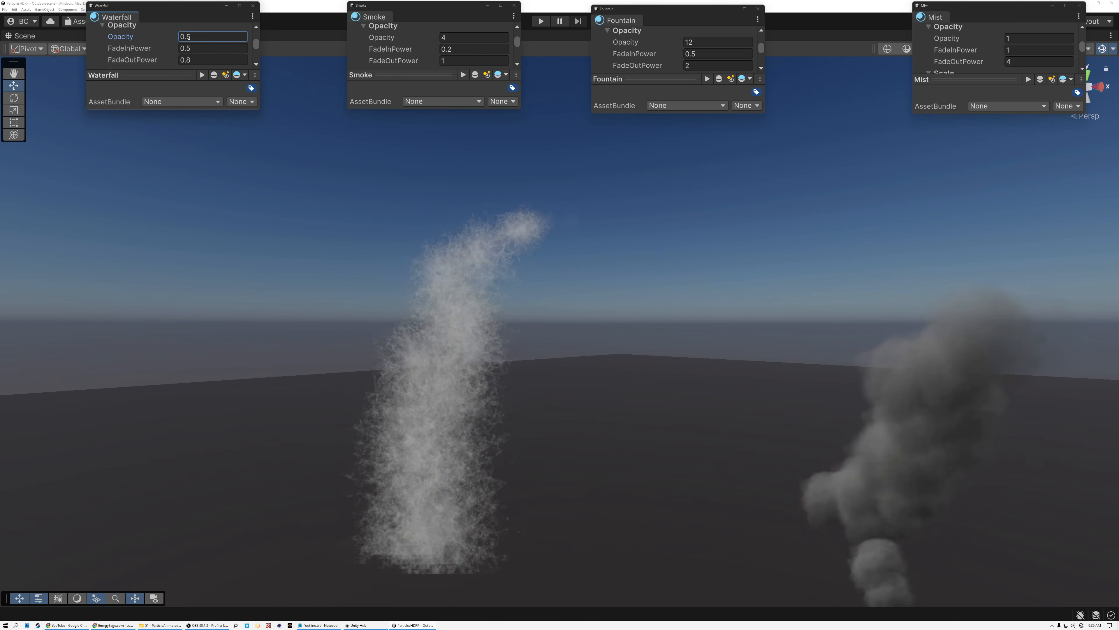
{"action": "key", "text": "BackSpace"}
{"action": "type", "text": "2"}
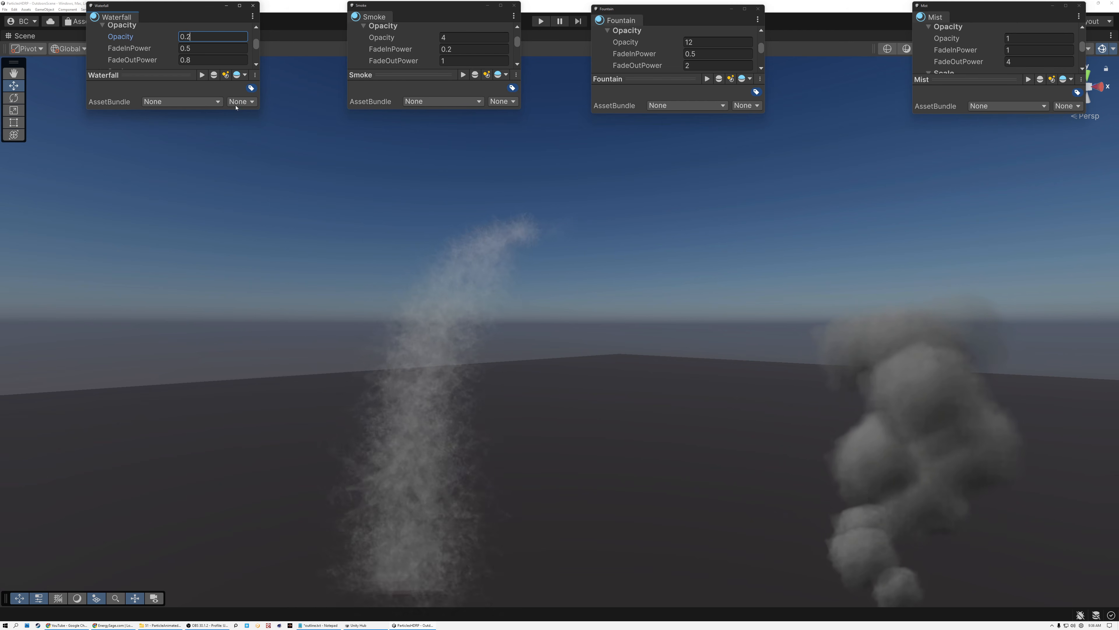
{"action": "left_click_drag", "start_coordinate": [205, 38], "coordinate": [177, 43]}
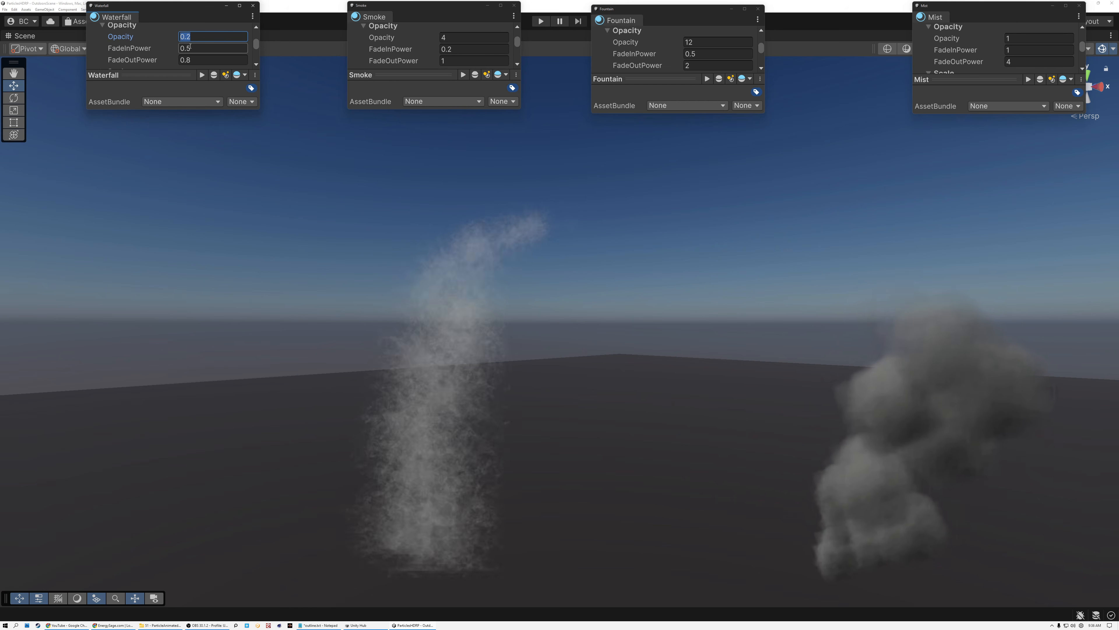
{"action": "type", "text": "2"}
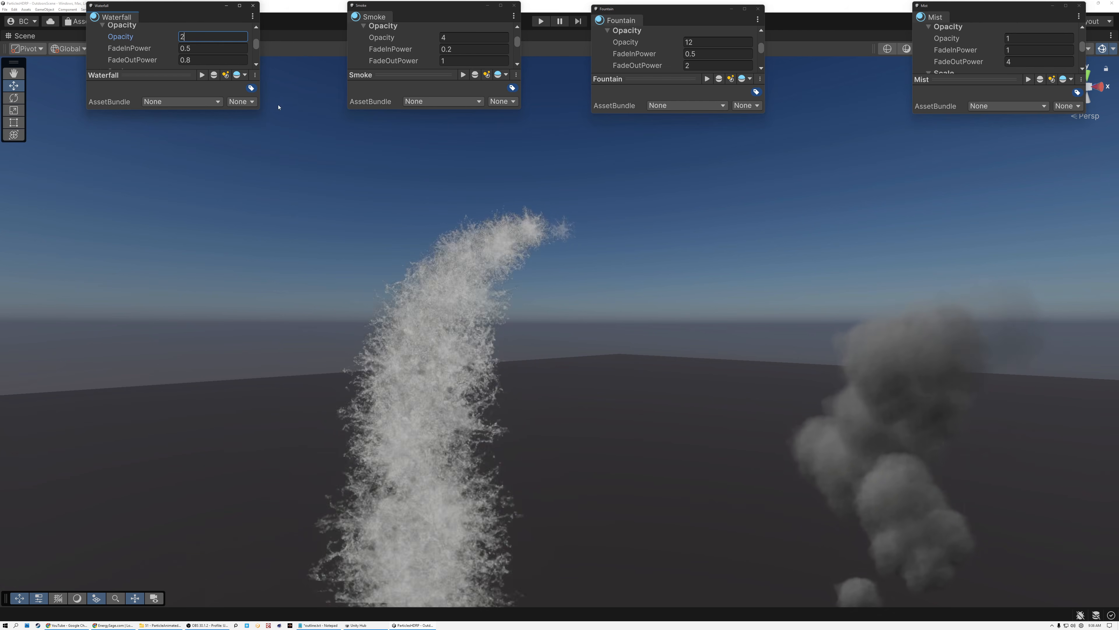
Test a Waterfall FadeInPower of 2, then restore it to 0.5.
{"action": "left_click", "coordinate": [204, 50]}
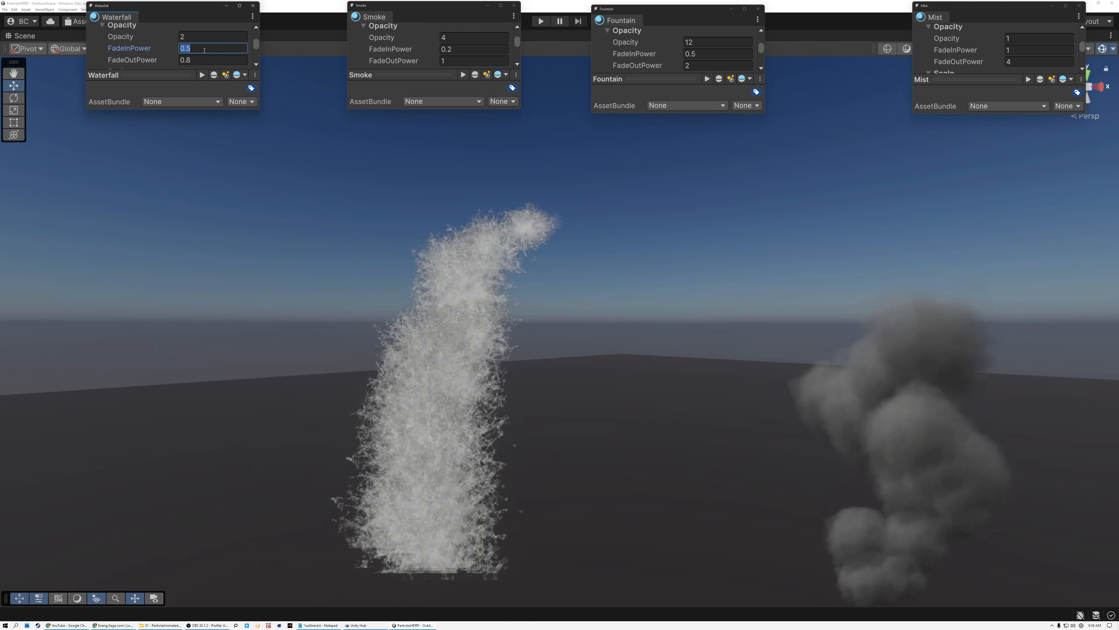
{"action": "type", "text": "0"}
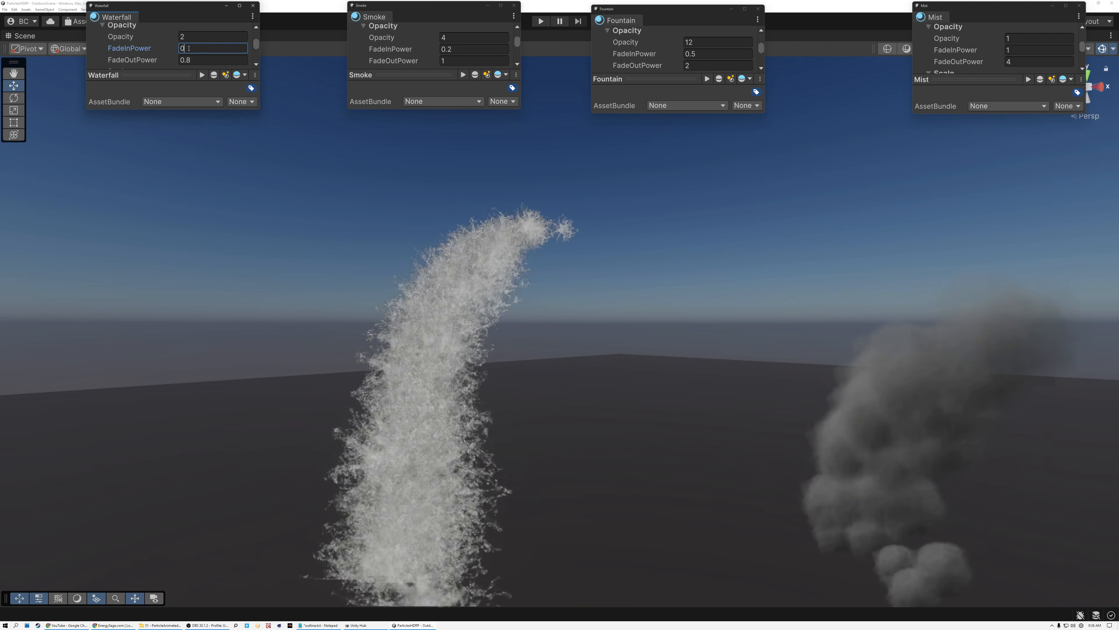
{"action": "type", "text": ".5"}
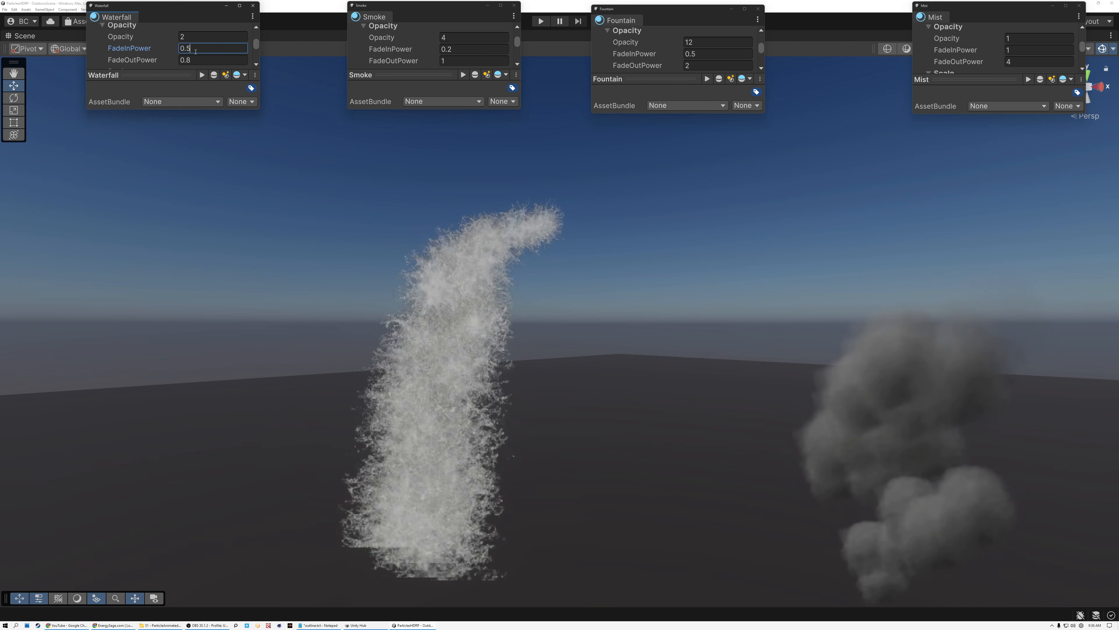
{"action": "key", "text": "Return"}
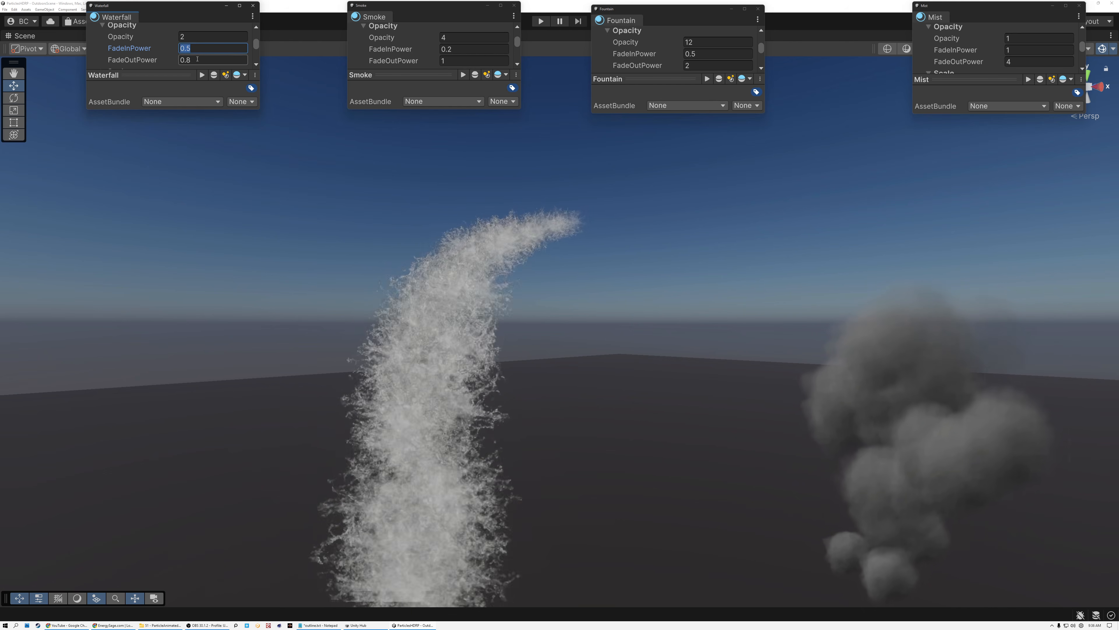
{"action": "type", "text": "2"}
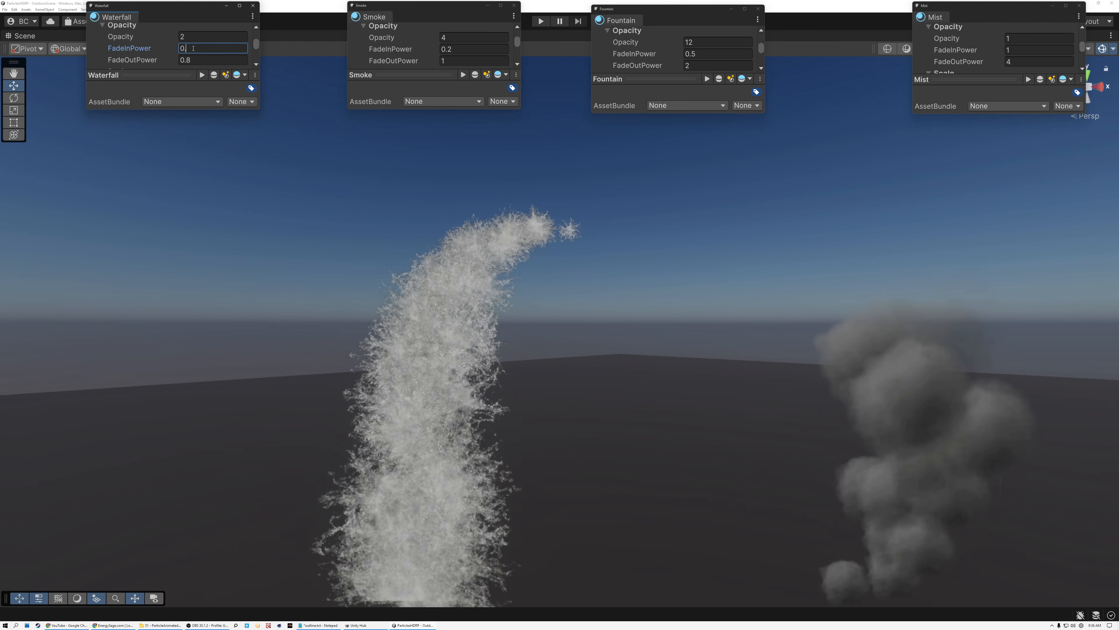
{"action": "type", "text": ".5"}
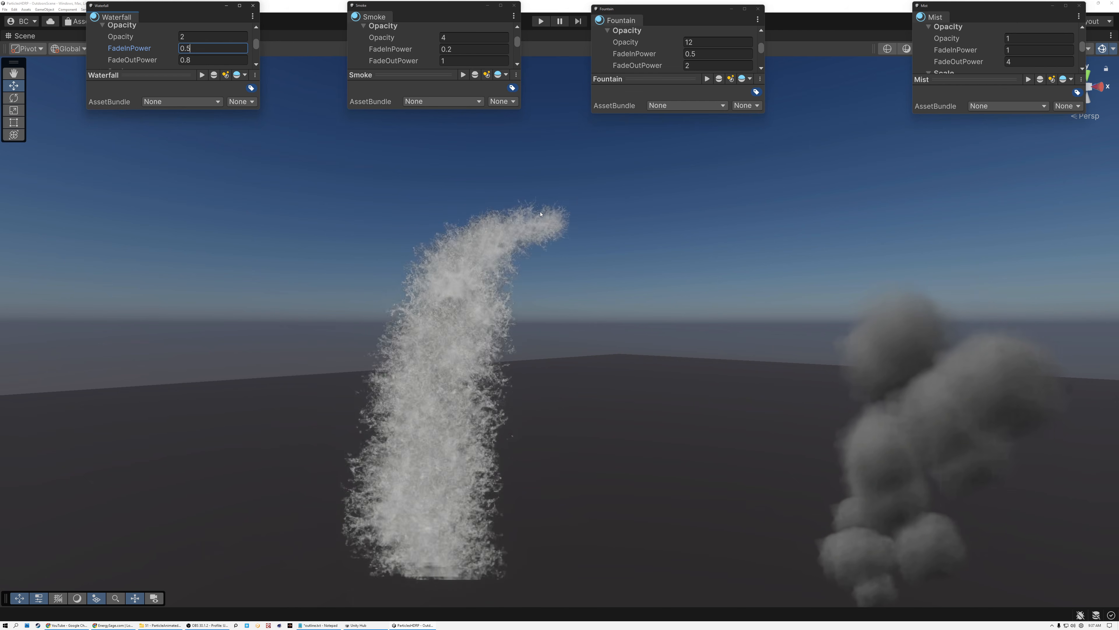
{"action": "left_click", "coordinate": [494, 302]}
Set the Smoke FadeOutPower to 2, after first trying 0.
{"action": "right_click_drag", "start_coordinate": [494, 301], "coordinate": [520, 333]}
{"action": "key", "text": "d"}
{"action": "key", "text": "d"}
{"action": "key", "text": "w"}
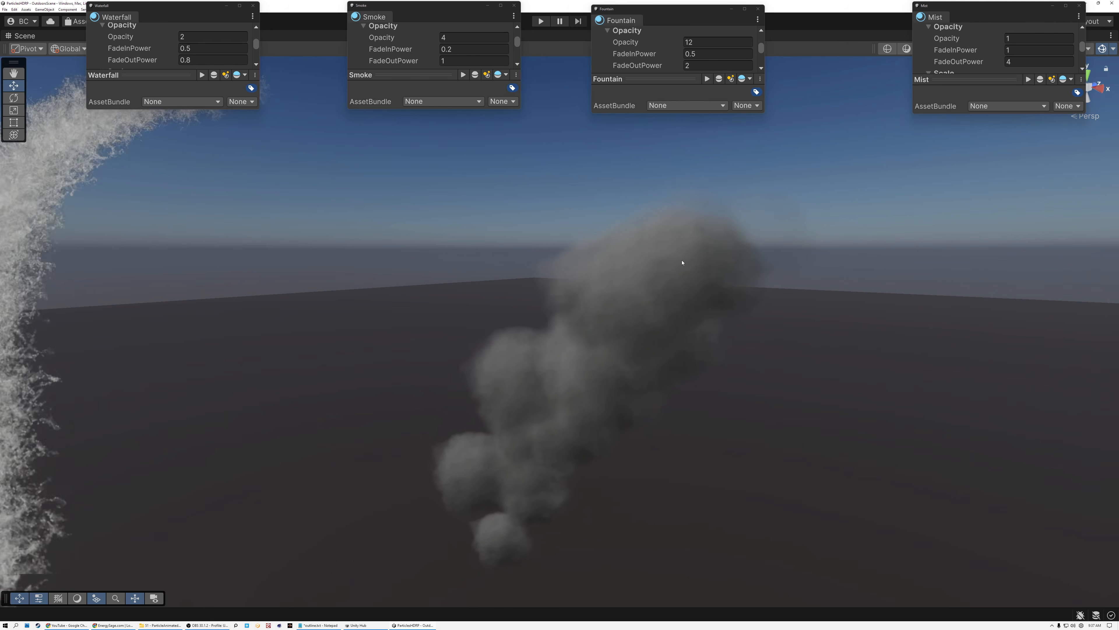
{"action": "left_click", "coordinate": [448, 60]}
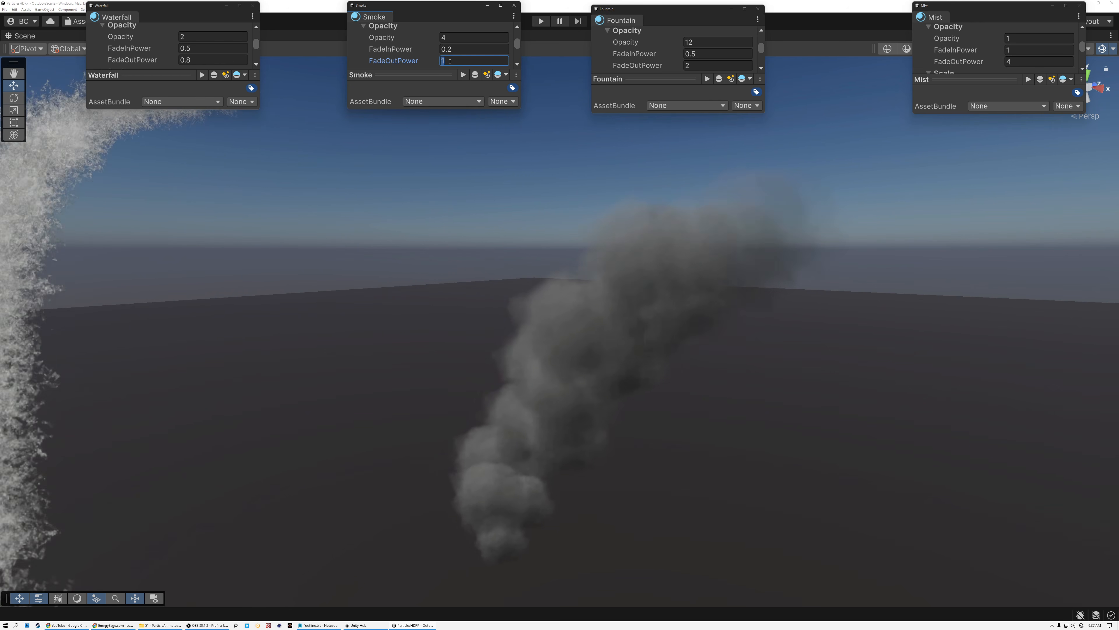
{"action": "type", "text": "0"}
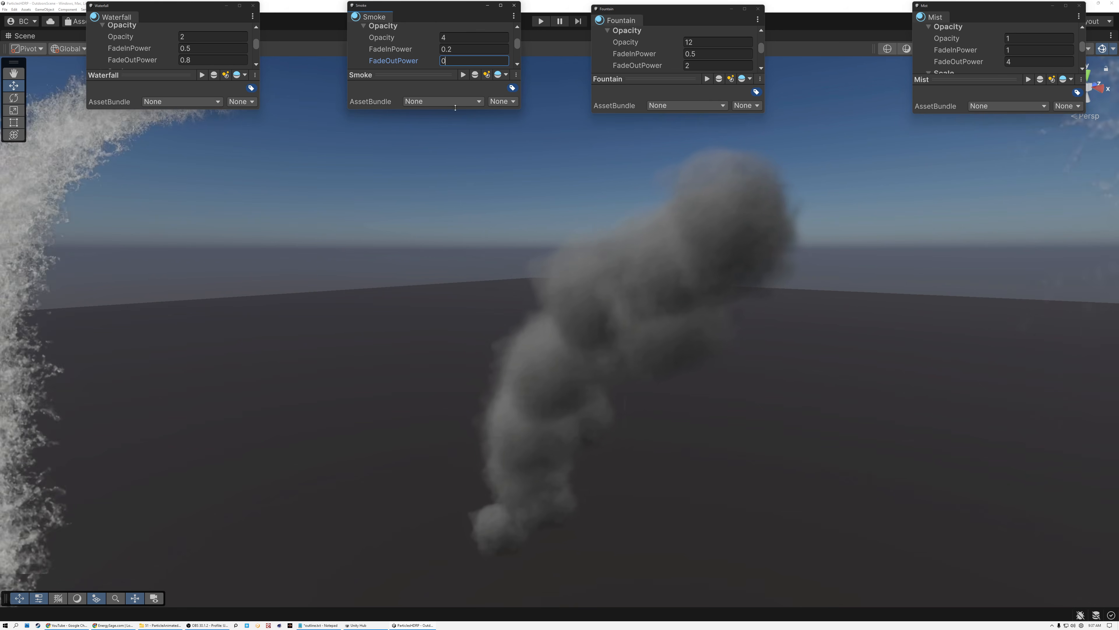
{"action": "double_click", "coordinate": [452, 60]}
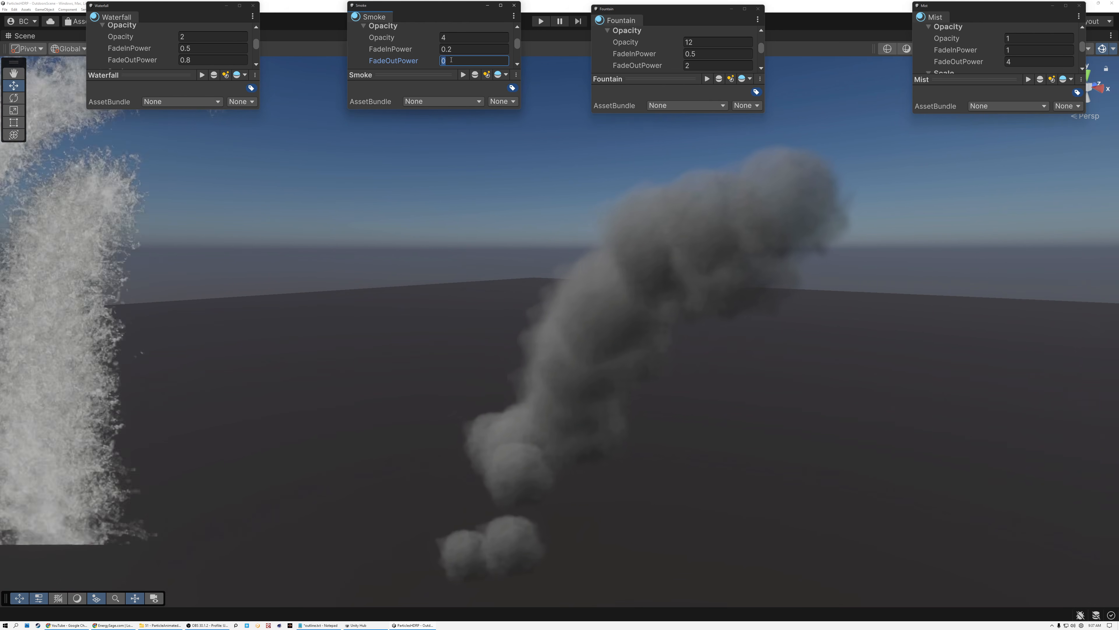
{"action": "type", "text": "2"}
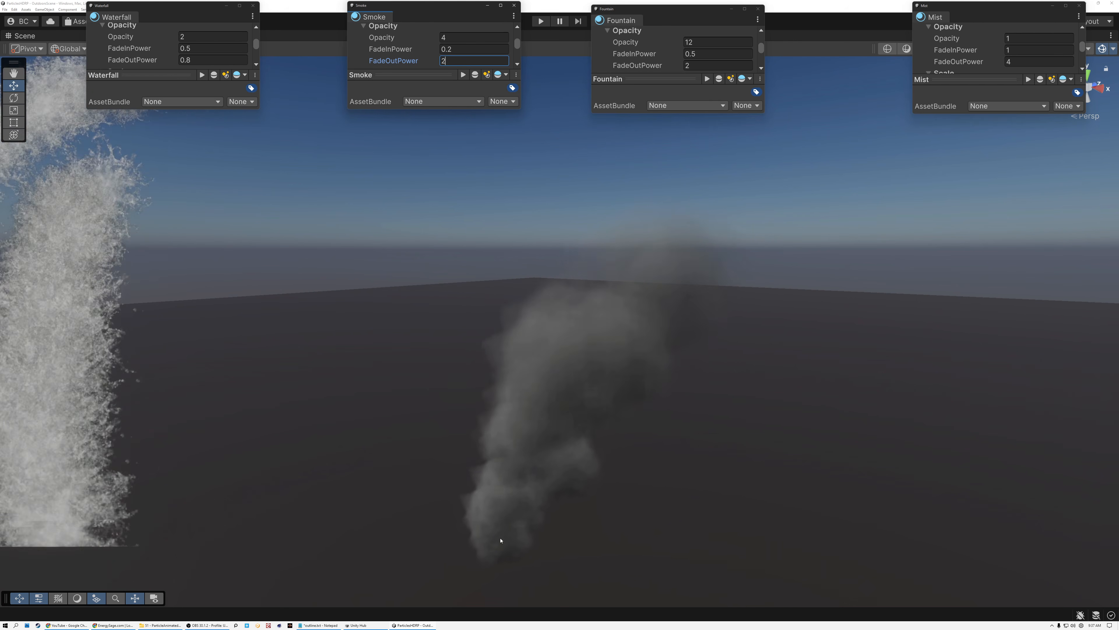
Change the Smoke FadeInPower to 0.5, then back the camera out toward the fountain.
{"action": "left_click", "coordinate": [454, 49]}
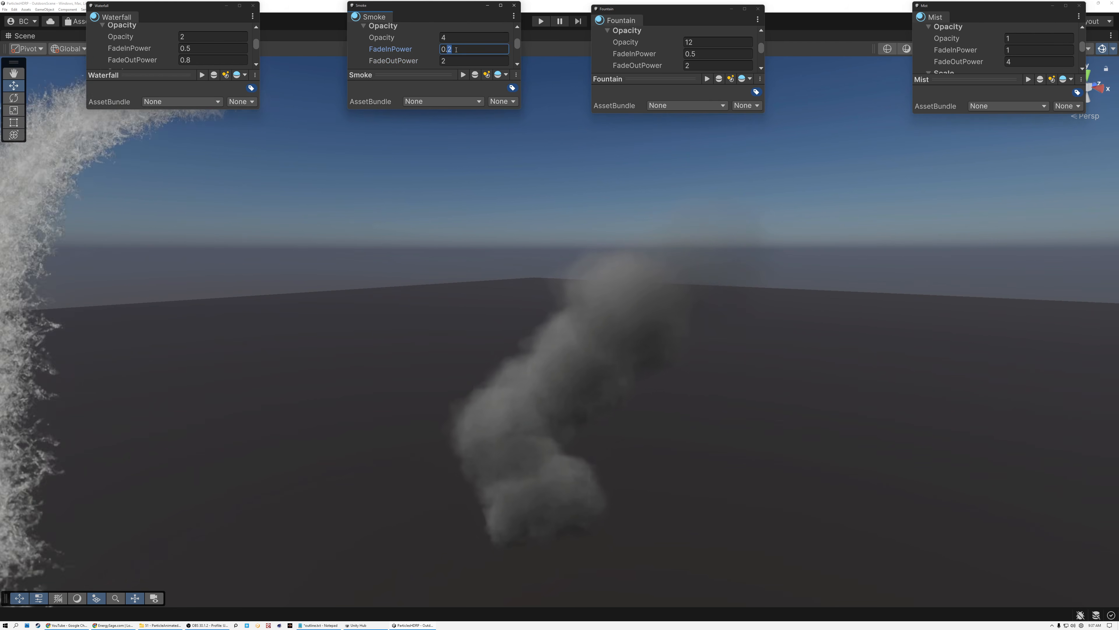
{"action": "type", "text": "0.5"}
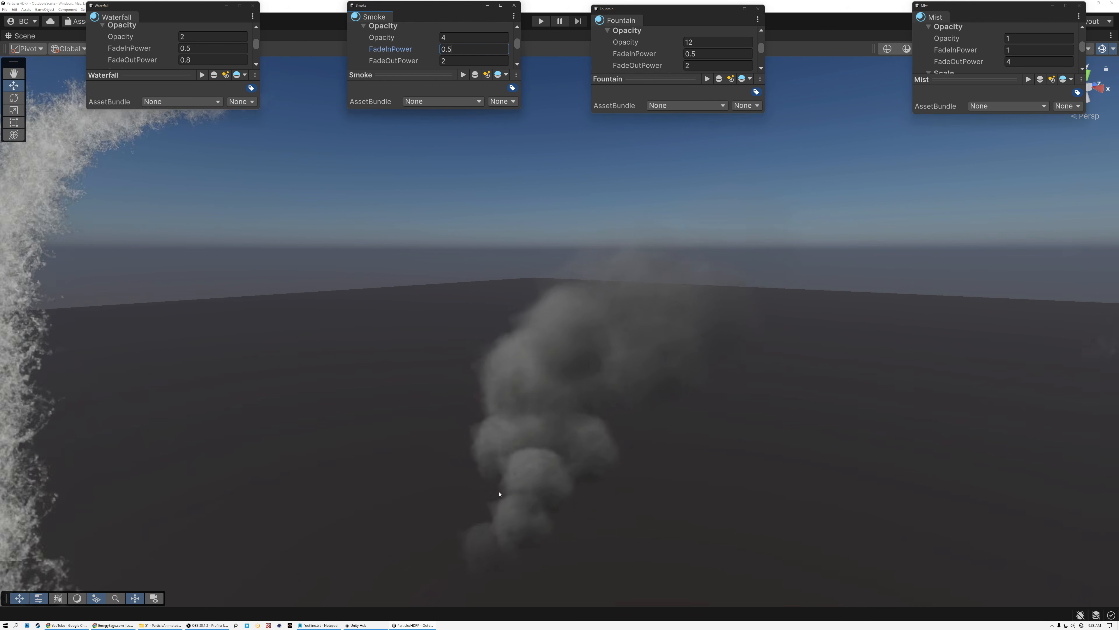
{"action": "left_click", "coordinate": [518, 490]}
{"action": "mouse_move", "coordinate": [519, 490]}
{"action": "left_mouse_down", "text": "alt"}
{"action": "mouse_move", "coordinate": [542, 467]}
{"action": "mouse_move", "coordinate": [579, 459]}
{"action": "left_mouse_up", "text": "alt"}
{"action": "right_click_drag", "start_coordinate": [579, 459], "coordinate": [582, 455]}
{"action": "key", "text": "s"}
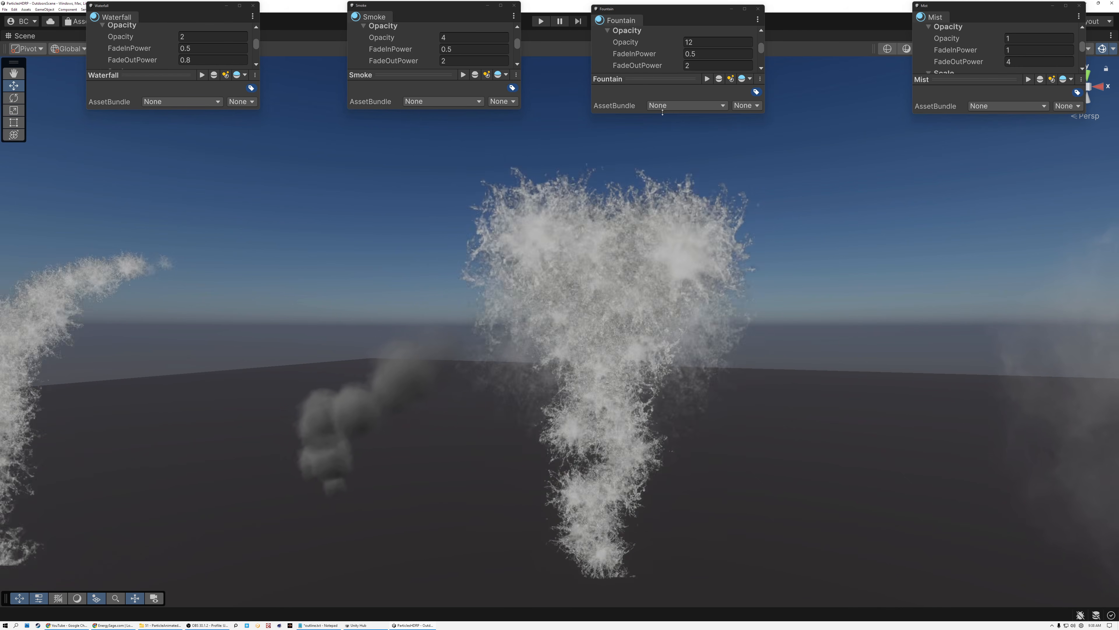
{"action": "left_click", "coordinate": [699, 65]}
{"action": "type", "text": "0"}
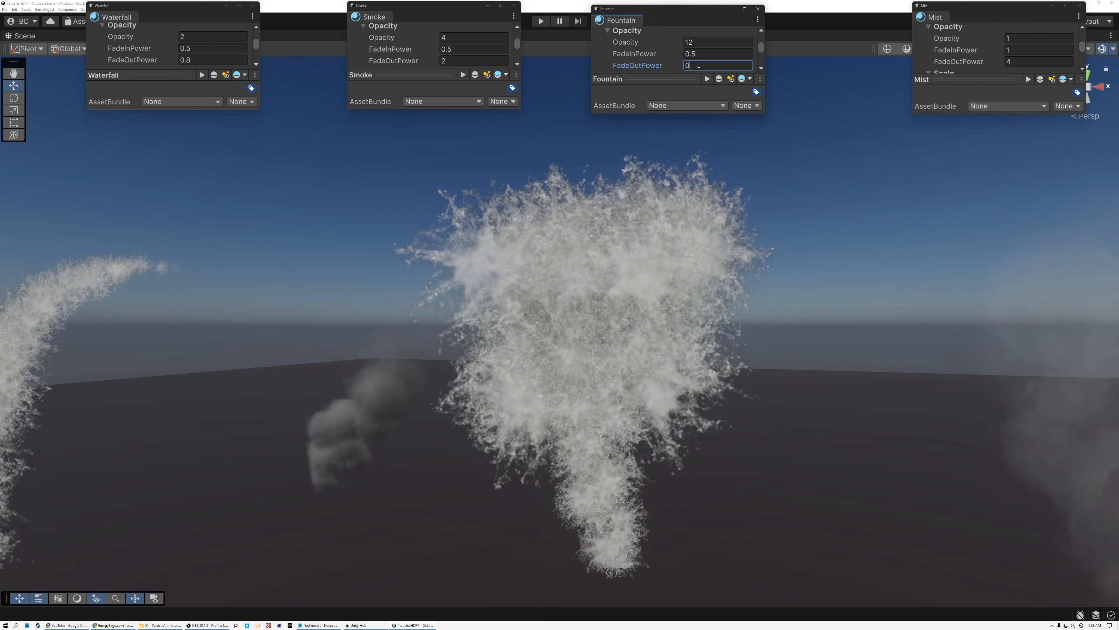
{"action": "double_click", "coordinate": [699, 65]}
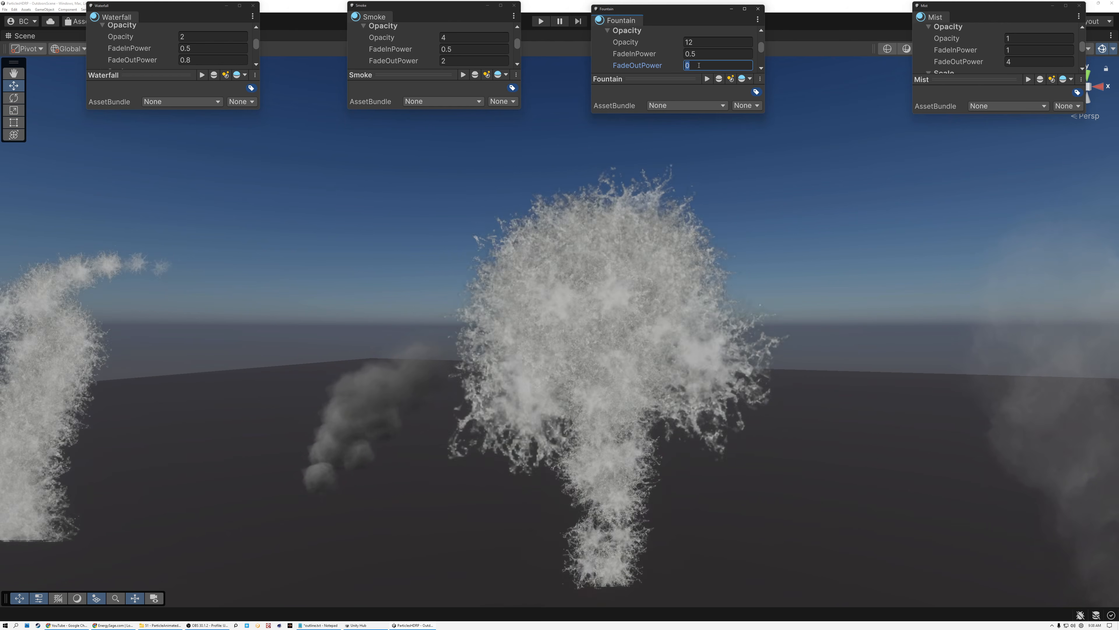
{"action": "type", "text": "2"}
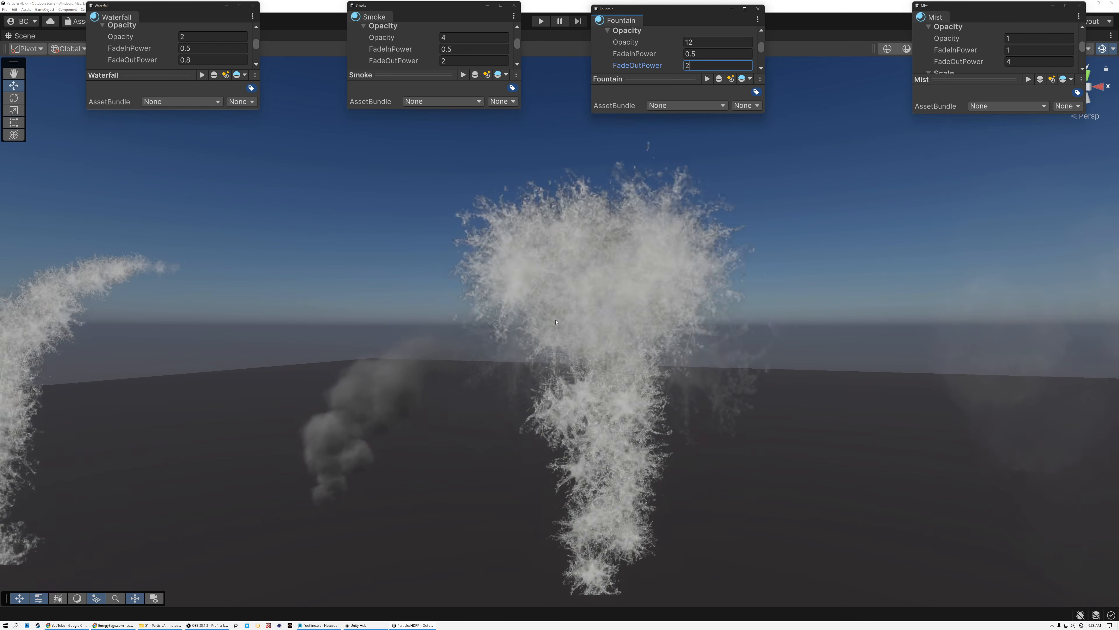
{"action": "right_click_drag", "start_coordinate": [549, 352], "coordinate": [708, 360]}
{"action": "key", "text": "w"}
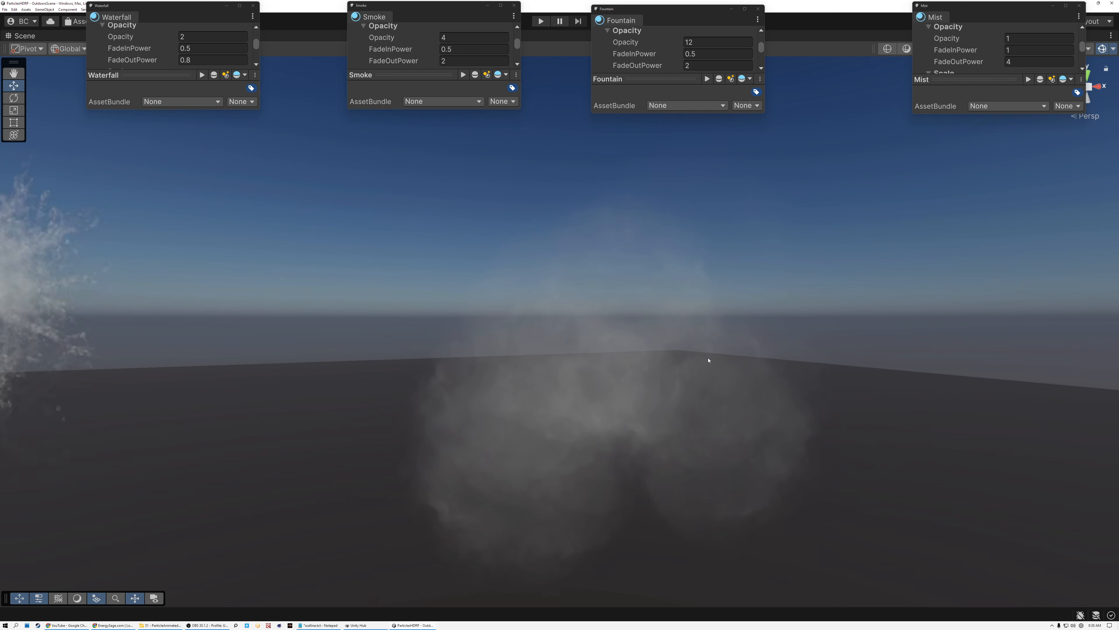
{"action": "left_click_drag", "start_coordinate": [707, 350], "coordinate": [723, 329], "text": "alt"}
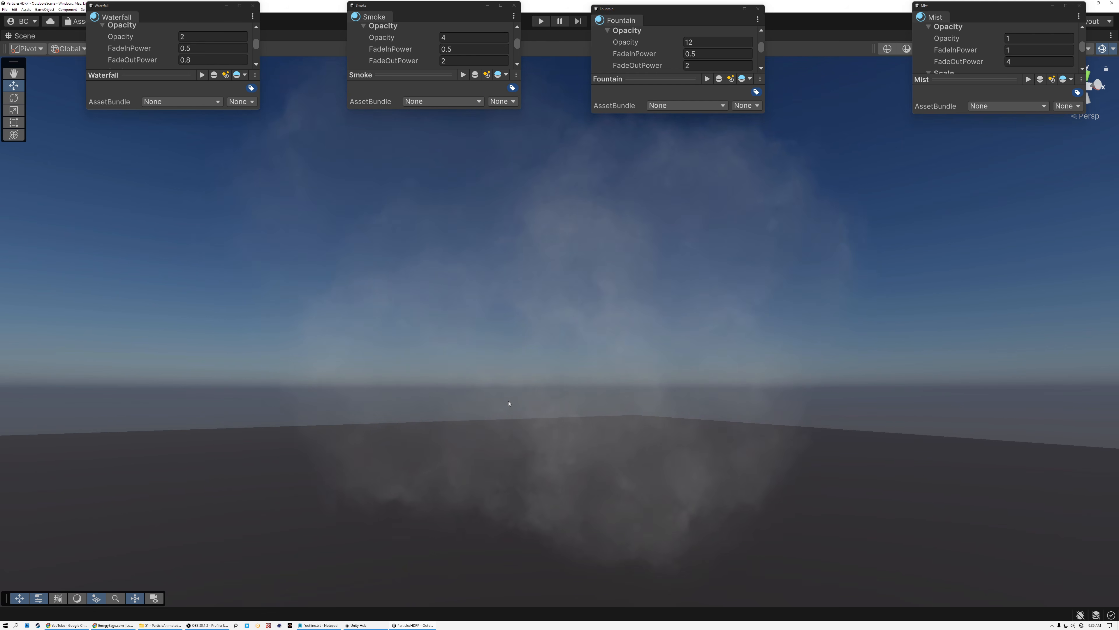
{"action": "right_click_drag", "start_coordinate": [547, 424], "coordinate": [465, 428]}
{"action": "key", "text": "s"}
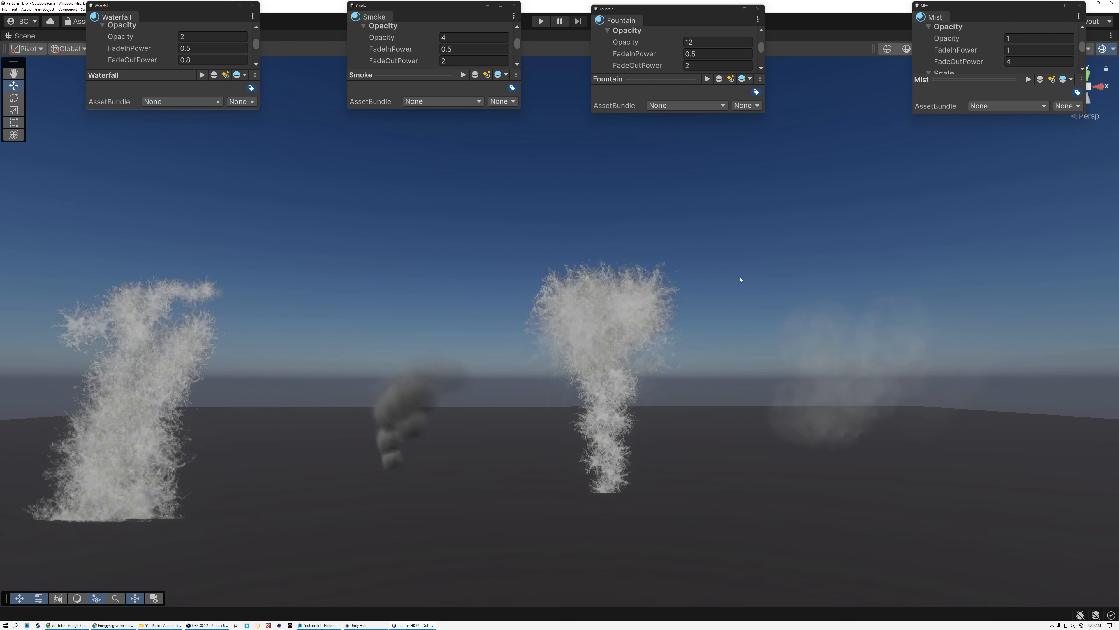
{"action": "left_click", "coordinate": [1015, 39]}
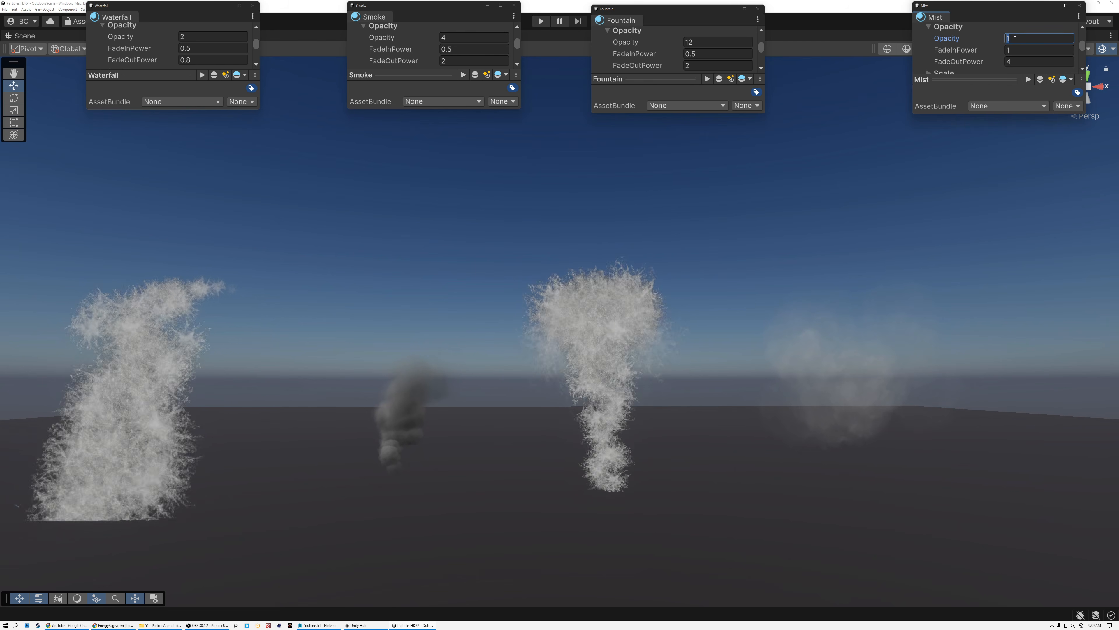
{"action": "type", "text": "8"}
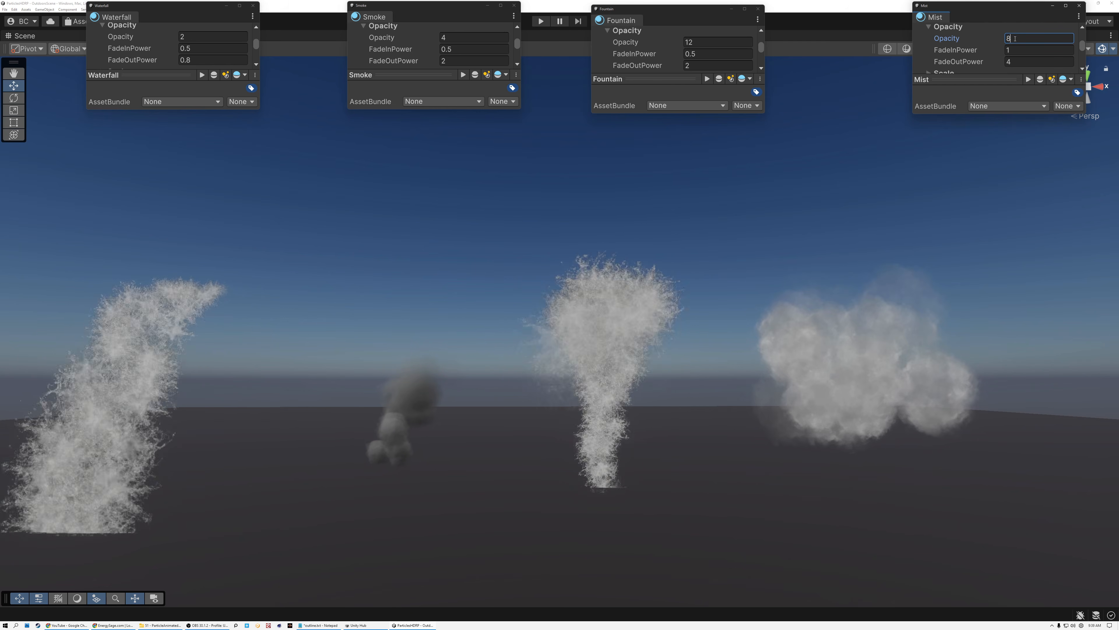
{"action": "key", "text": "d"}
{"action": "right_click_drag", "start_coordinate": [839, 383], "coordinate": [888, 380]}
{"action": "key", "text": "w"}
{"action": "key", "text": "s"}
{"action": "key", "text": "d"}
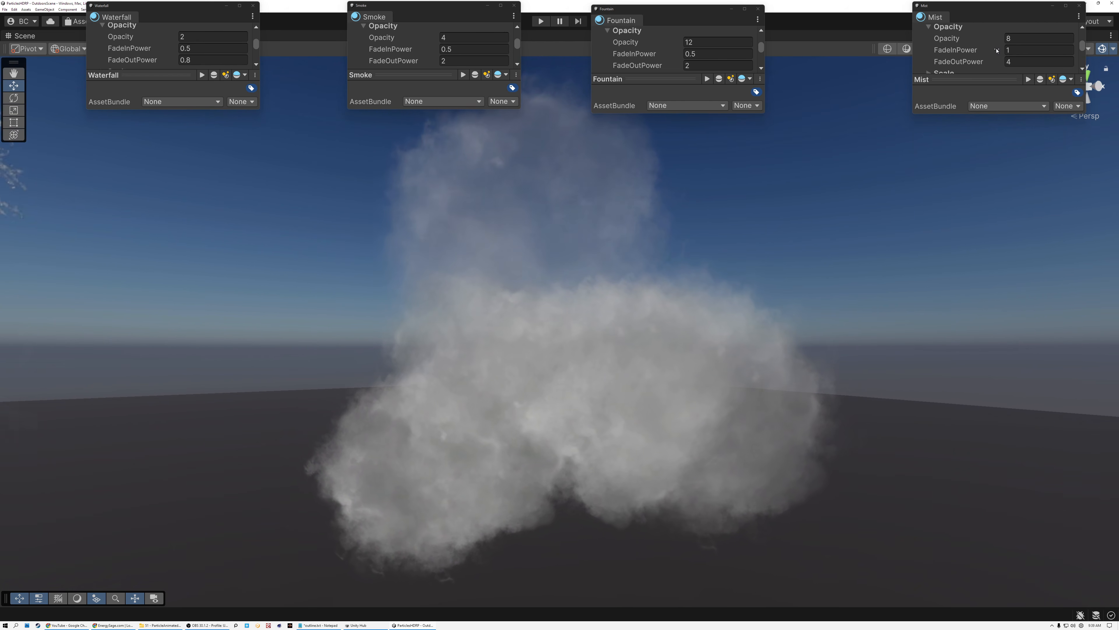
{"action": "left_click", "coordinate": [1021, 39]}
{"action": "type", "text": "1"}
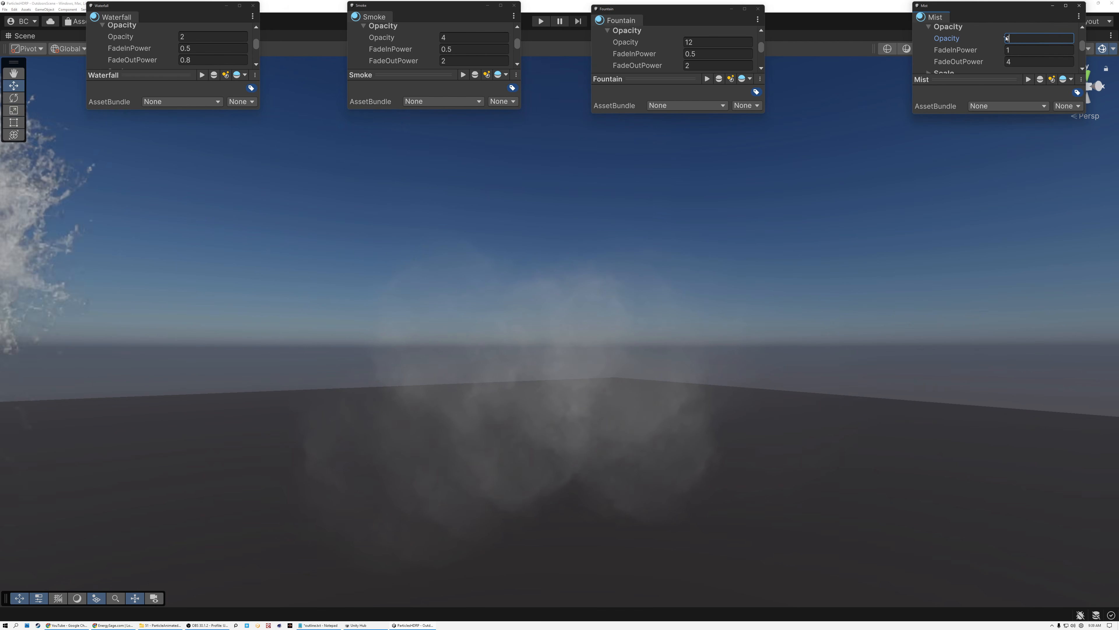
{"action": "double_click", "coordinate": [1015, 38]}
{"action": "type", "text": "0.3"}
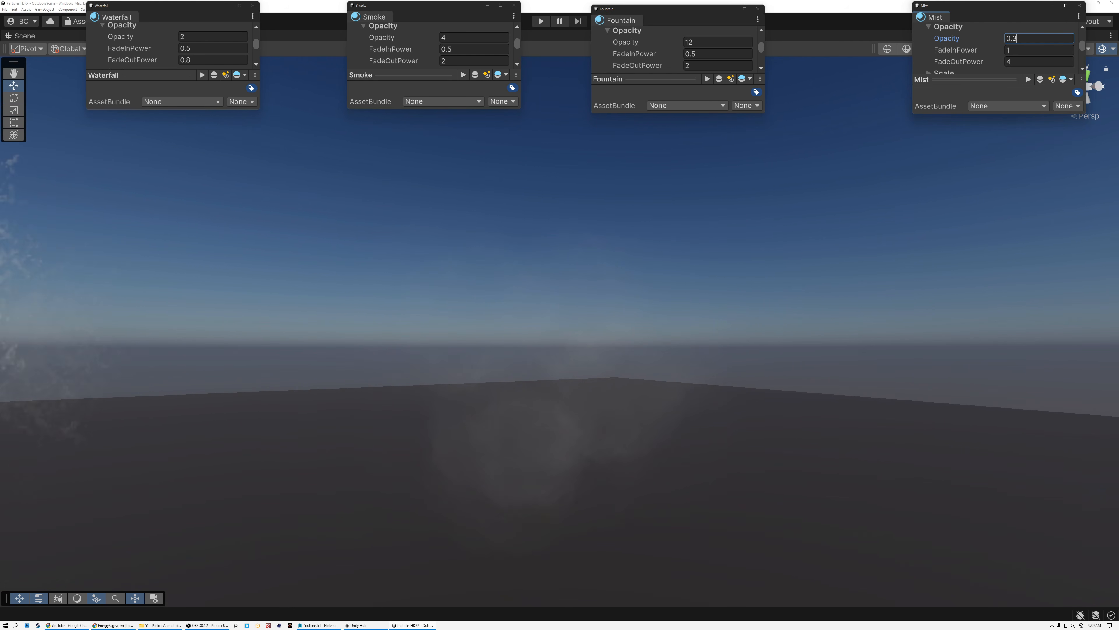
{"action": "key", "text": "Return"}
{"action": "type", "text": "4"}
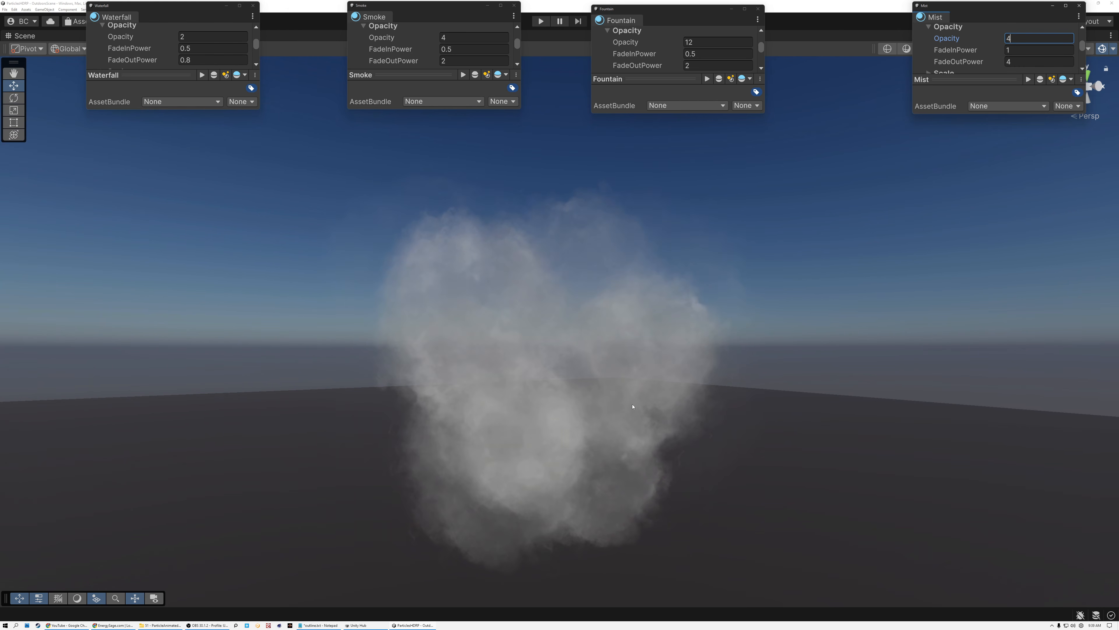
{"action": "key", "text": "BackSpace"}
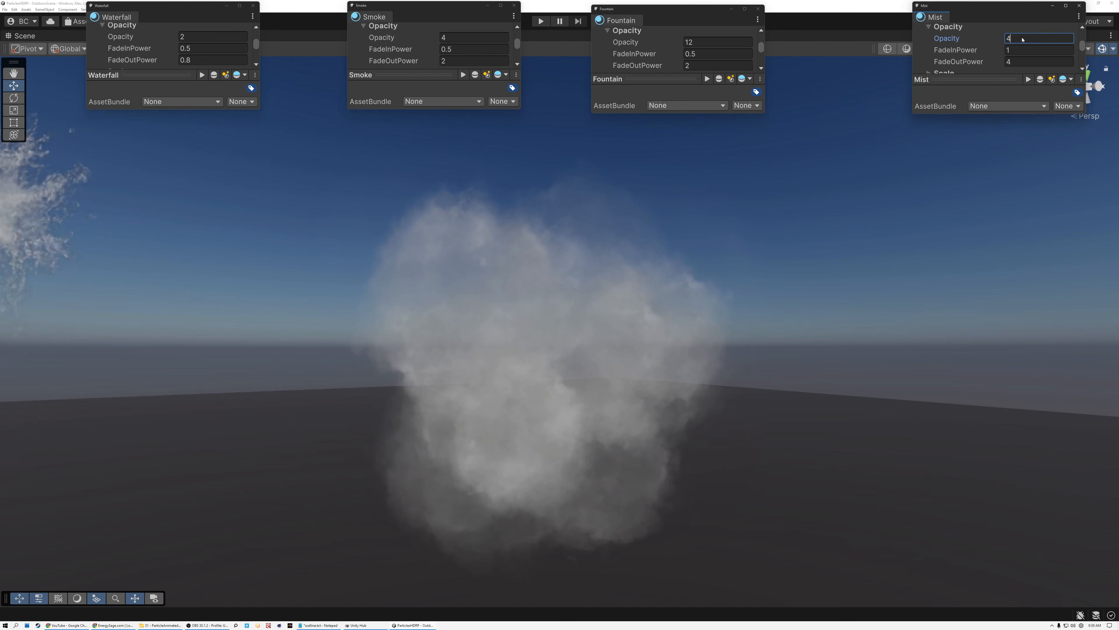
{"action": "type", "text": "1"}
{"action": "right_click_drag", "start_coordinate": [616, 404], "coordinate": [514, 413]}
{"action": "key", "text": "s"}
{"action": "key", "text": "w"}
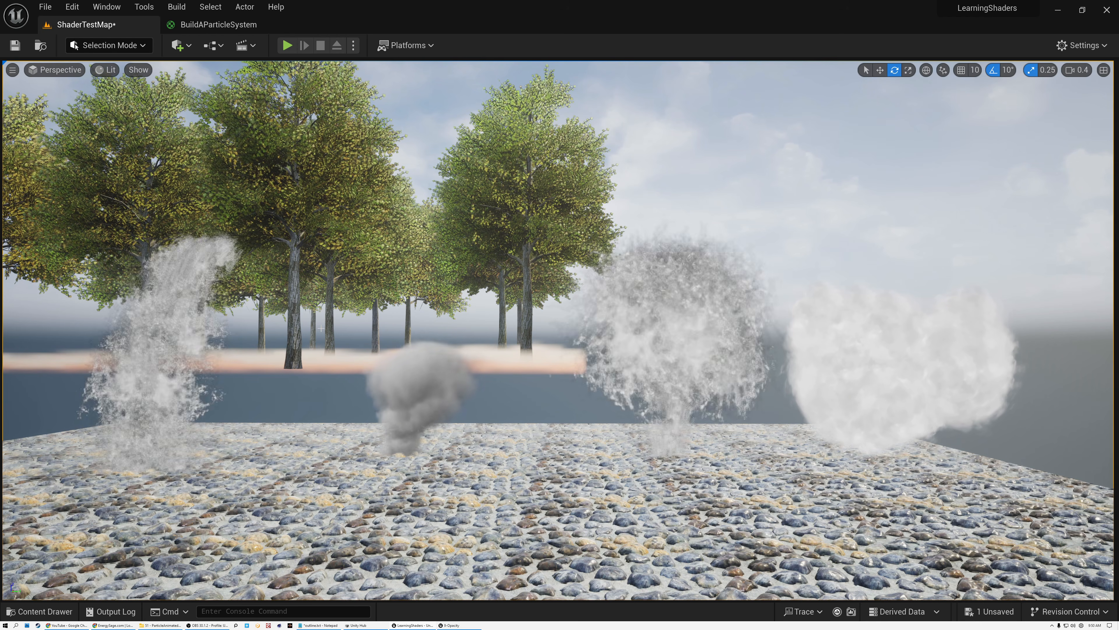
{"action": "right_click_drag", "start_coordinate": [397, 357], "coordinate": [375, 422]}
{"action": "key", "text": "w"}
{"action": "key", "text": "s"}
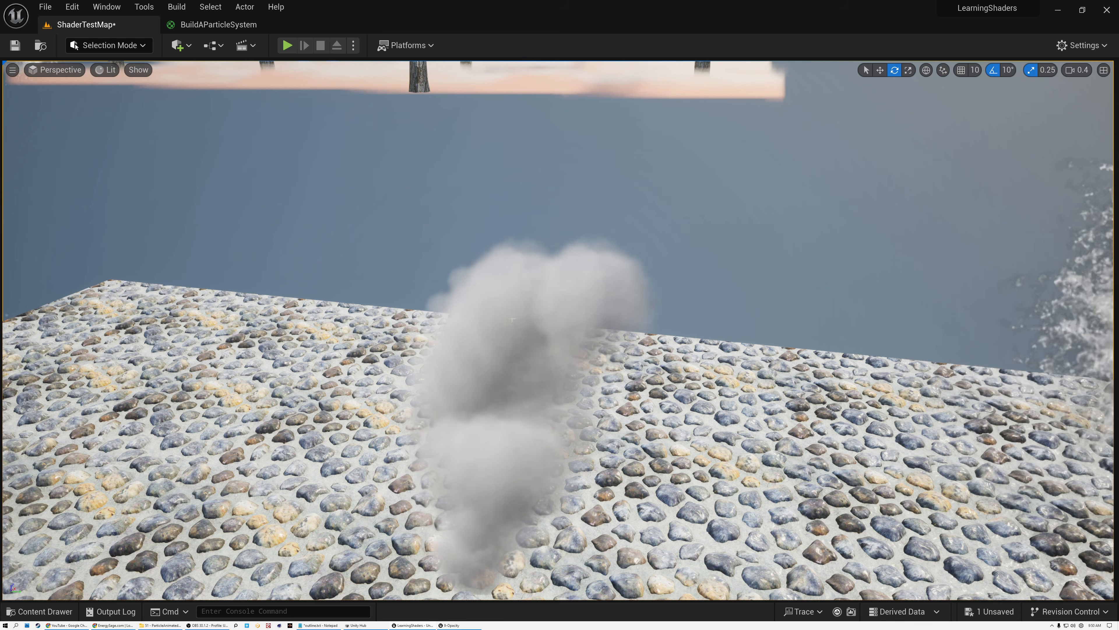
{"action": "mouse_move", "coordinate": [515, 326]}
{"action": "right_mouse_down"}
{"action": "mouse_move", "coordinate": [518, 308]}
{"action": "mouse_move", "coordinate": [516, 330]}
{"action": "right_mouse_up"}
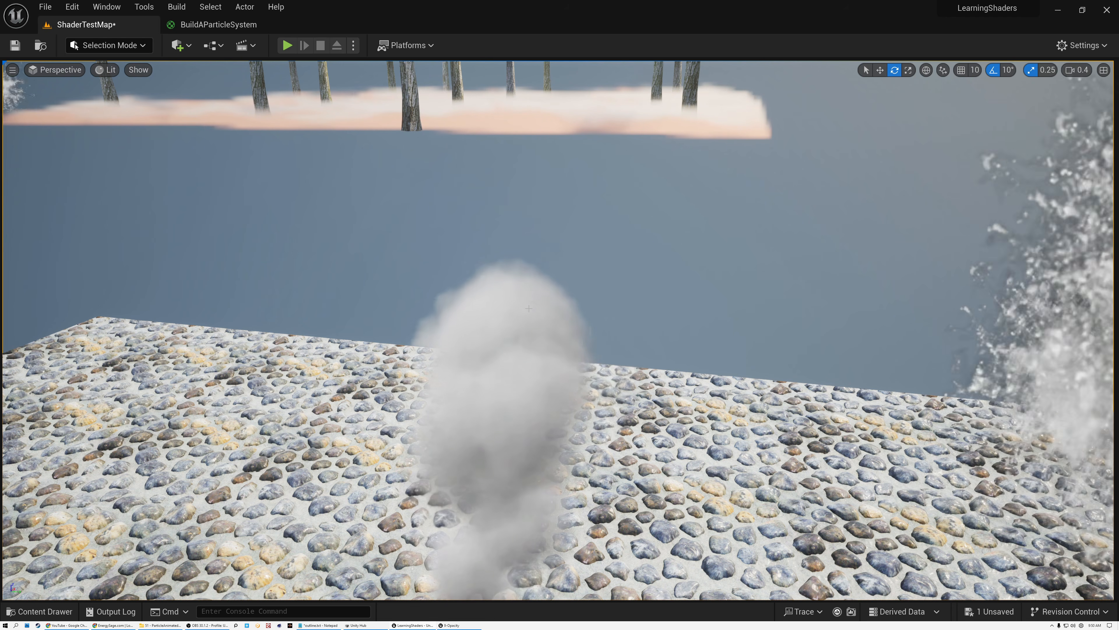
{"action": "key", "text": "s"}
{"action": "mouse_move", "coordinate": [529, 308]}
{"action": "right_mouse_down"}
{"action": "mouse_move", "coordinate": [528, 285]}
{"action": "mouse_move", "coordinate": [557, 290]}
{"action": "mouse_move", "coordinate": [522, 324]}
{"action": "right_mouse_up"}
{"action": "key", "text": "s"}
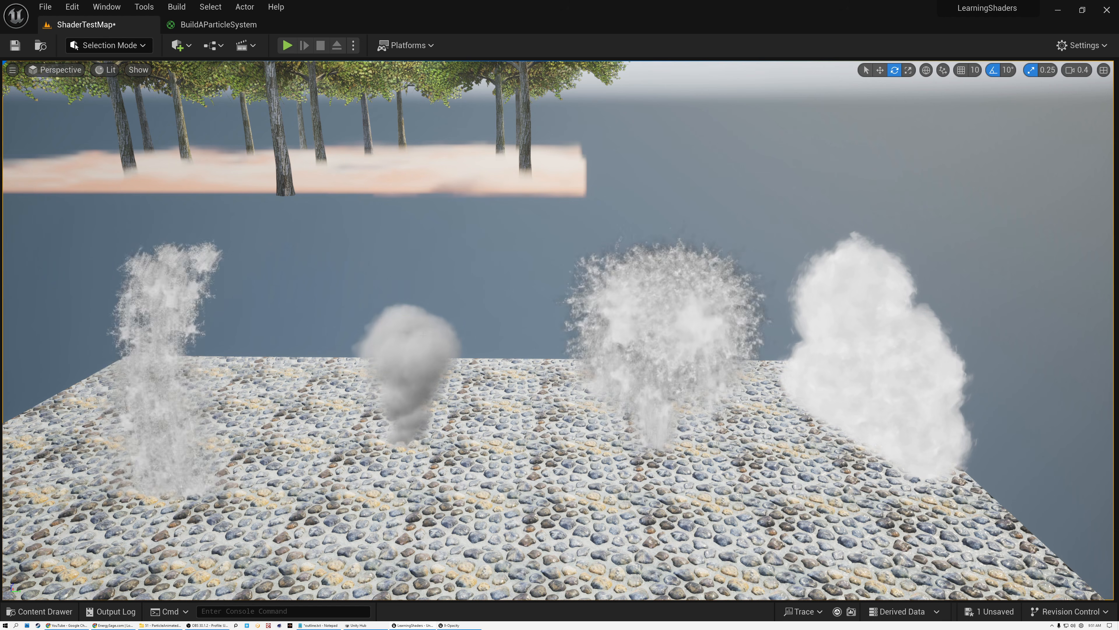
{"action": "right_click_drag", "start_coordinate": [557, 330], "coordinate": [589, 319]}
{"action": "key", "text": "d"}
{"action": "key", "text": "w"}
{"action": "key", "text": "w"}
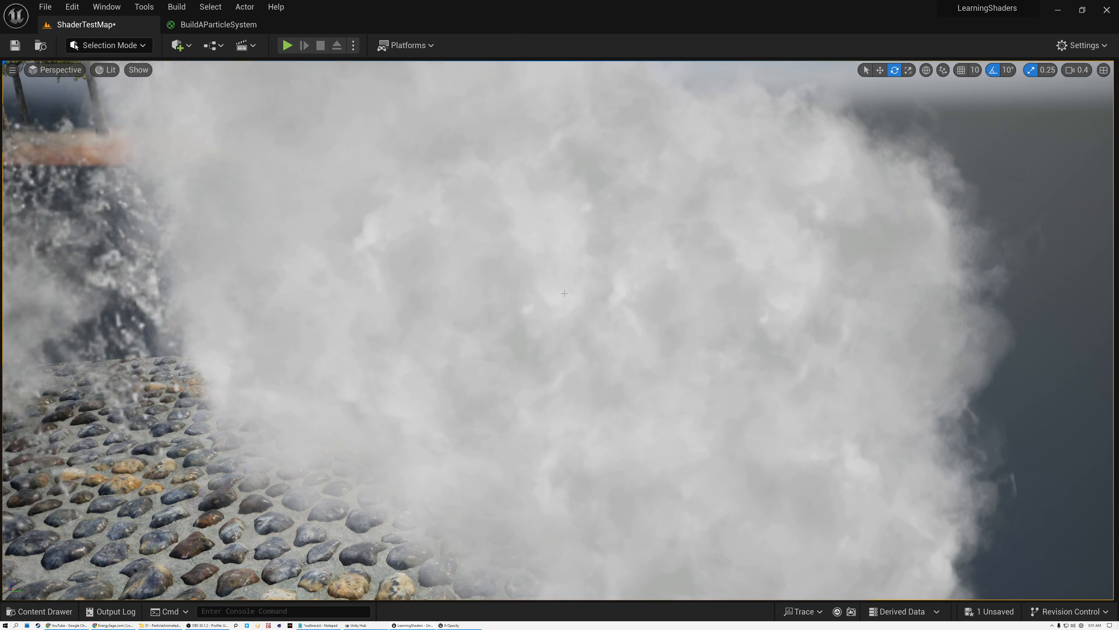
{"action": "key", "text": "s"}
{"action": "right_click_drag", "start_coordinate": [516, 202], "coordinate": [377, 195]}
{"action": "key", "text": "w"}
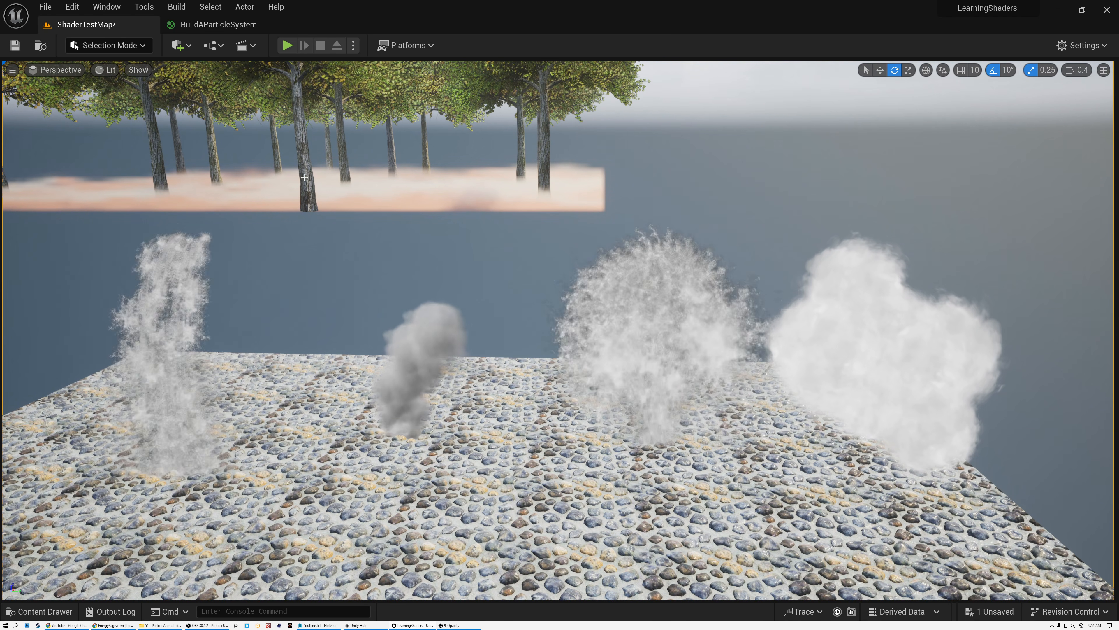
{"action": "left_click", "coordinate": [205, 26]}
{"action": "scroll", "coordinate": [328, 321], "scroll_direction": "down", "scroll_amount": 5}
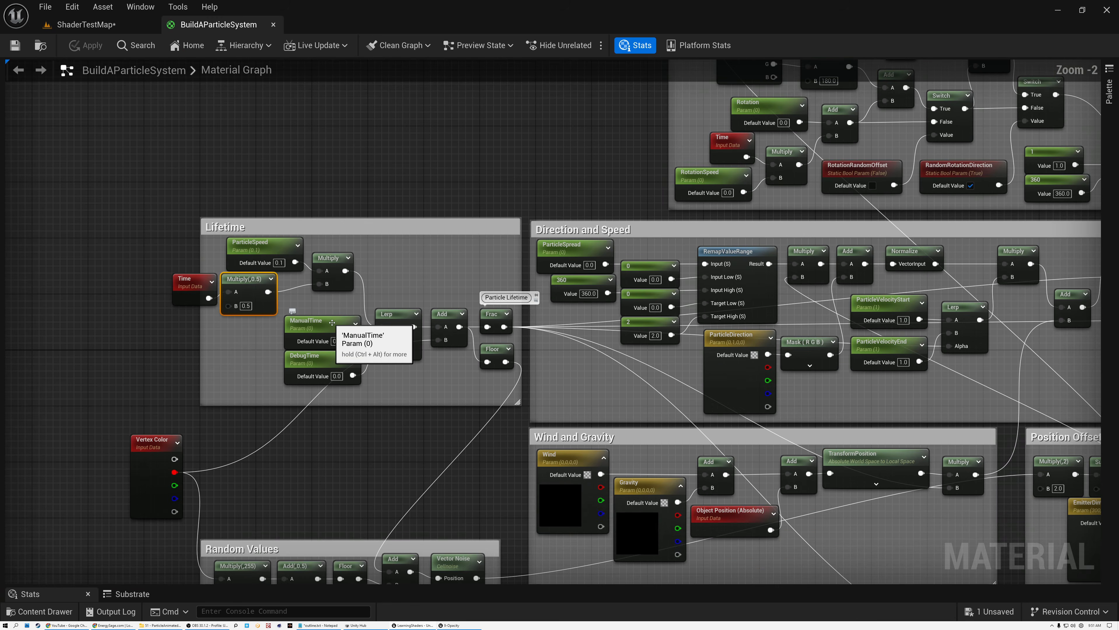
{"action": "right_click_drag", "start_coordinate": [430, 253], "coordinate": [343, 215]}
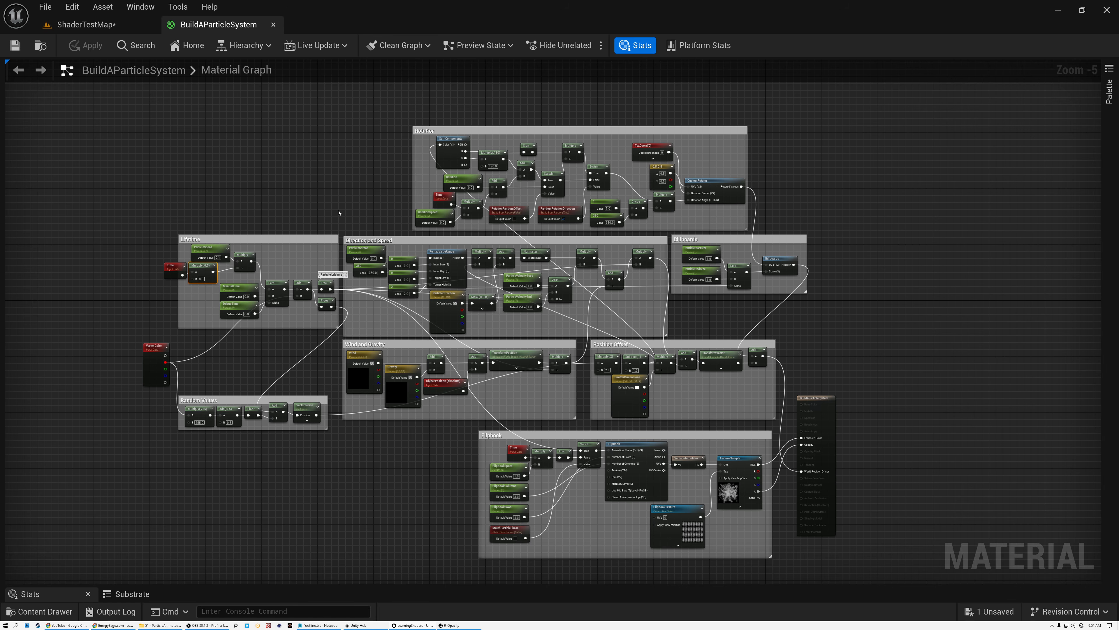
{"action": "left_click", "coordinate": [434, 128]}
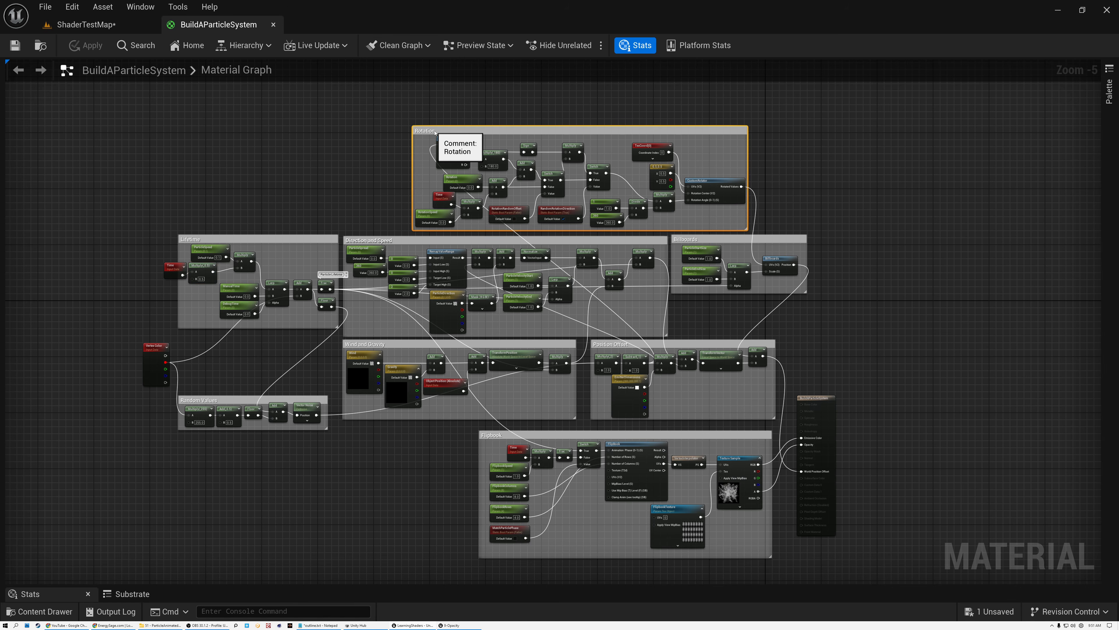
{"action": "scroll", "coordinate": [434, 129], "scroll_direction": "up", "scroll_amount": 2}
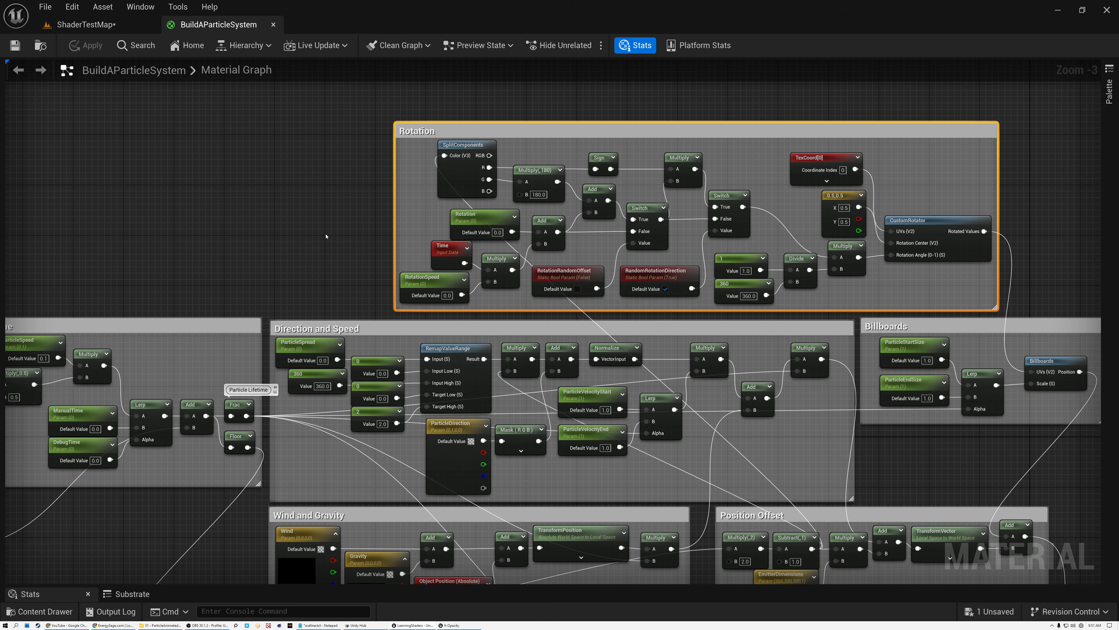
{"action": "left_click", "coordinate": [348, 328]}
{"action": "scroll", "coordinate": [338, 282], "scroll_direction": "up", "scroll_amount": 2}
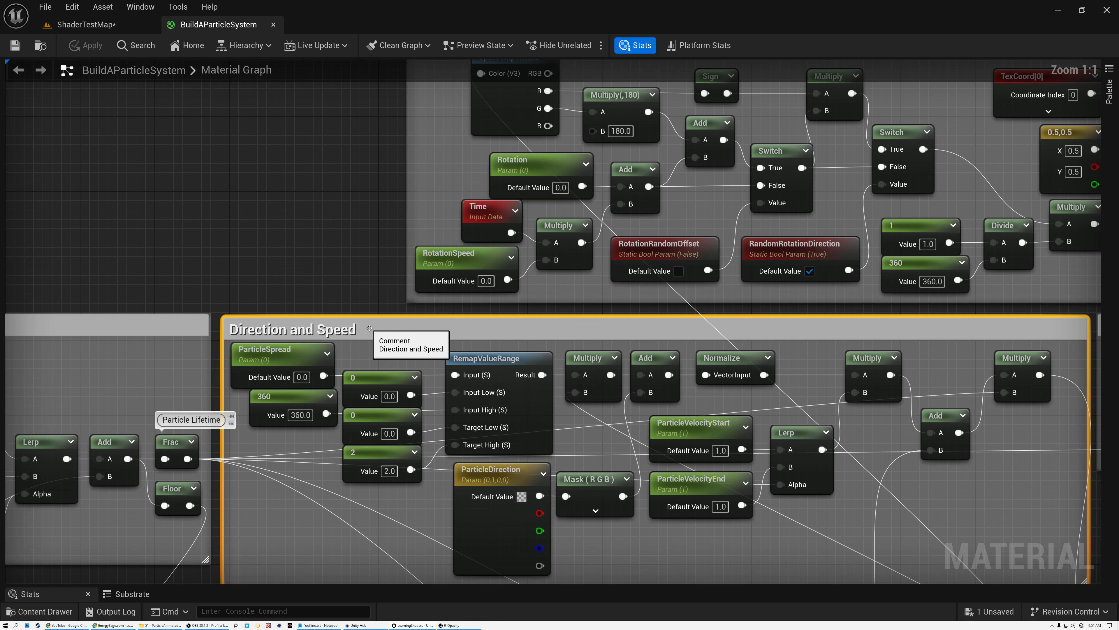
{"action": "scroll", "coordinate": [336, 280], "scroll_direction": "down", "scroll_amount": 1}
{"action": "right_click_drag", "start_coordinate": [336, 280], "coordinate": [21, 252]}
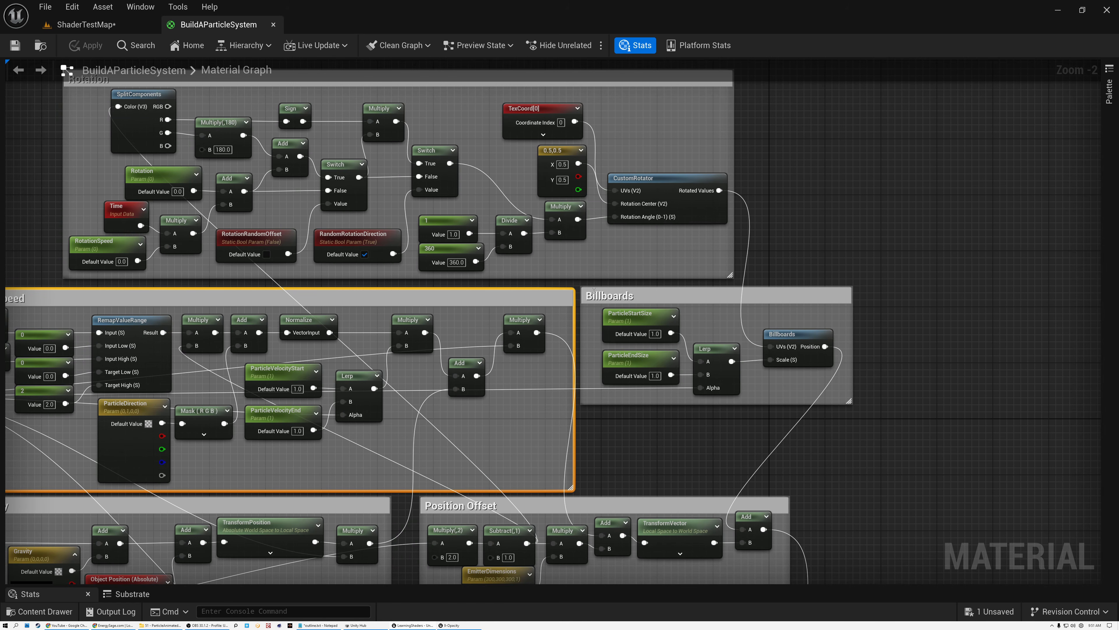
{"action": "left_click", "coordinate": [635, 293]}
{"action": "scroll", "coordinate": [634, 290], "scroll_direction": "up", "scroll_amount": 2}
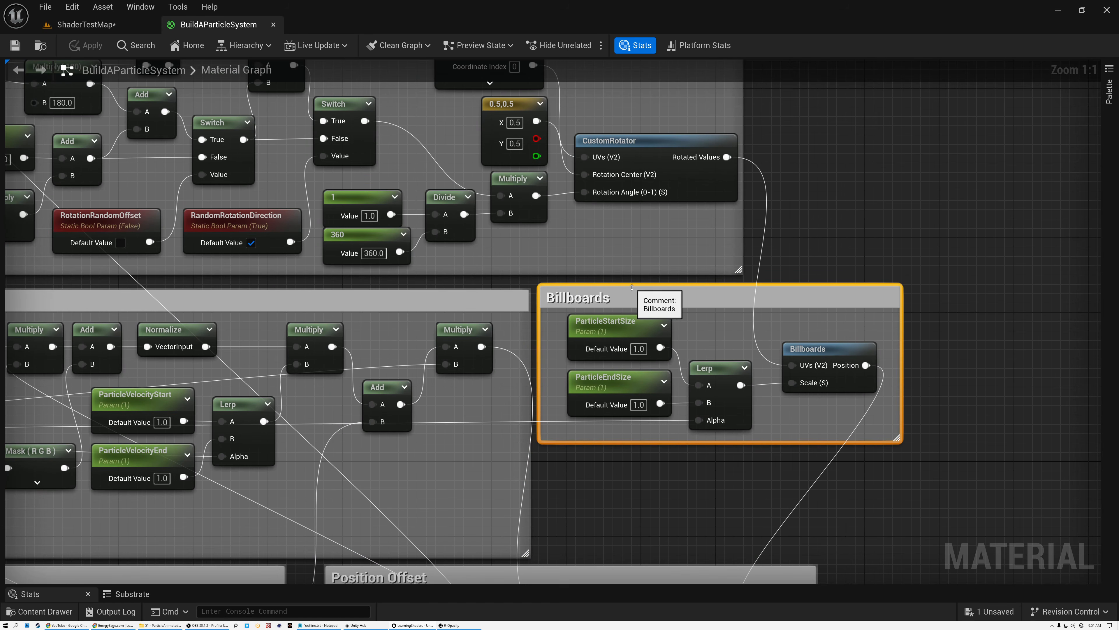
{"action": "scroll", "coordinate": [629, 292], "scroll_direction": "down", "scroll_amount": 3}
{"action": "right_click_drag", "start_coordinate": [629, 291], "coordinate": [679, 174]}
{"action": "left_click", "coordinate": [630, 241]}
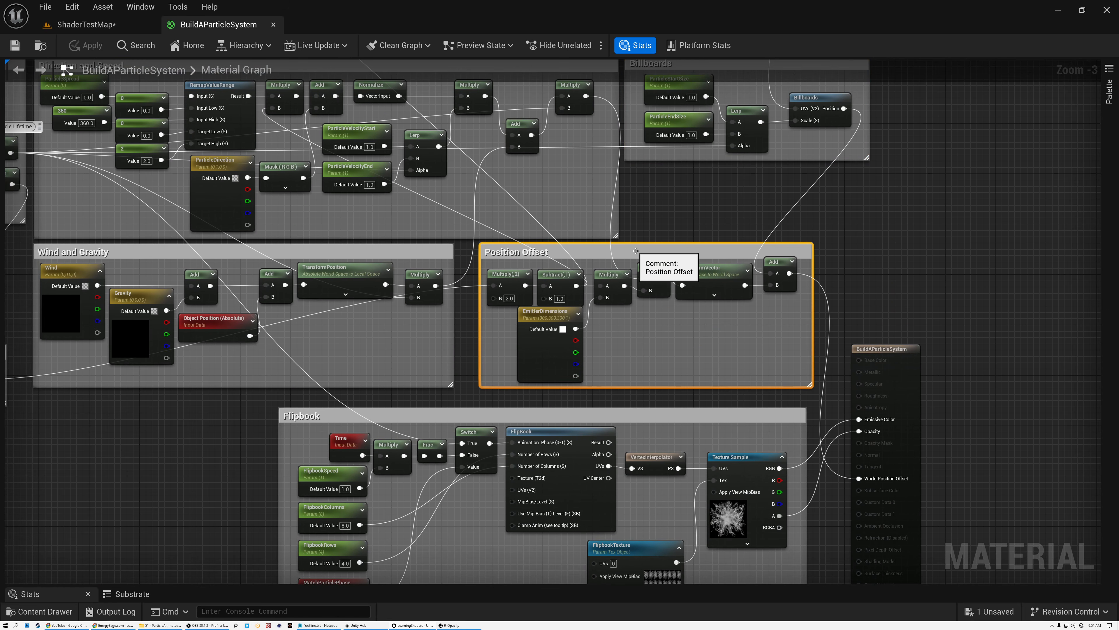
{"action": "scroll", "coordinate": [635, 251], "scroll_direction": "up", "scroll_amount": 3}
{"action": "scroll", "coordinate": [635, 250], "scroll_direction": "down", "scroll_amount": 2}
{"action": "right_click_drag", "start_coordinate": [224, 223], "coordinate": [575, 225]}
{"action": "left_click", "coordinate": [440, 252]}
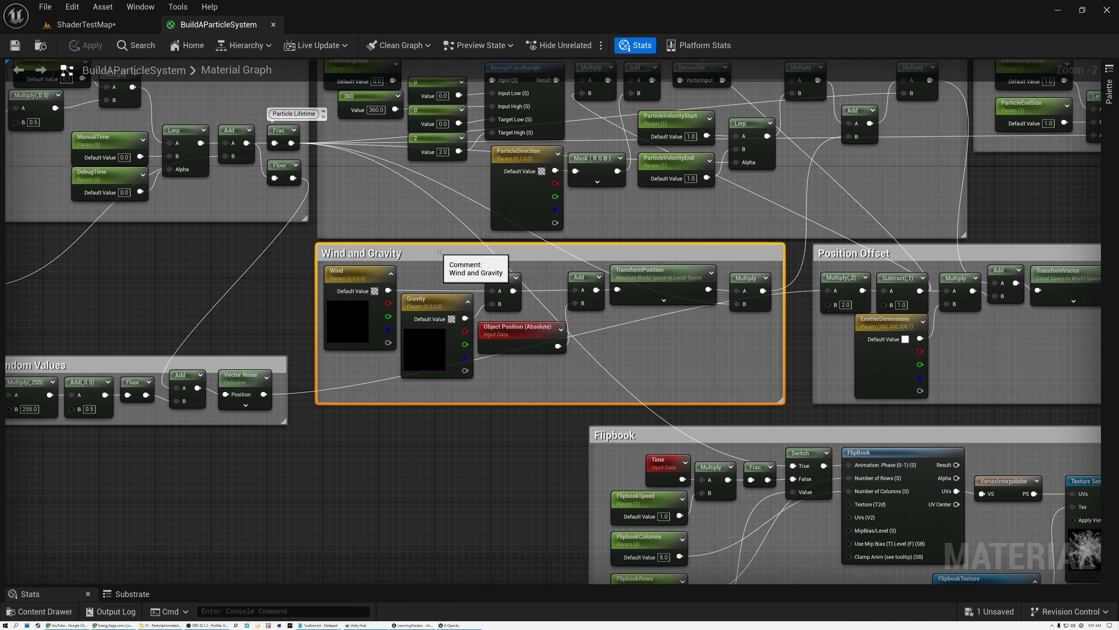
{"action": "right_click_drag", "start_coordinate": [195, 273], "coordinate": [500, 250]}
{"action": "scroll", "coordinate": [426, 341], "scroll_direction": "up", "scroll_amount": 2}
{"action": "left_click", "coordinate": [436, 353]}
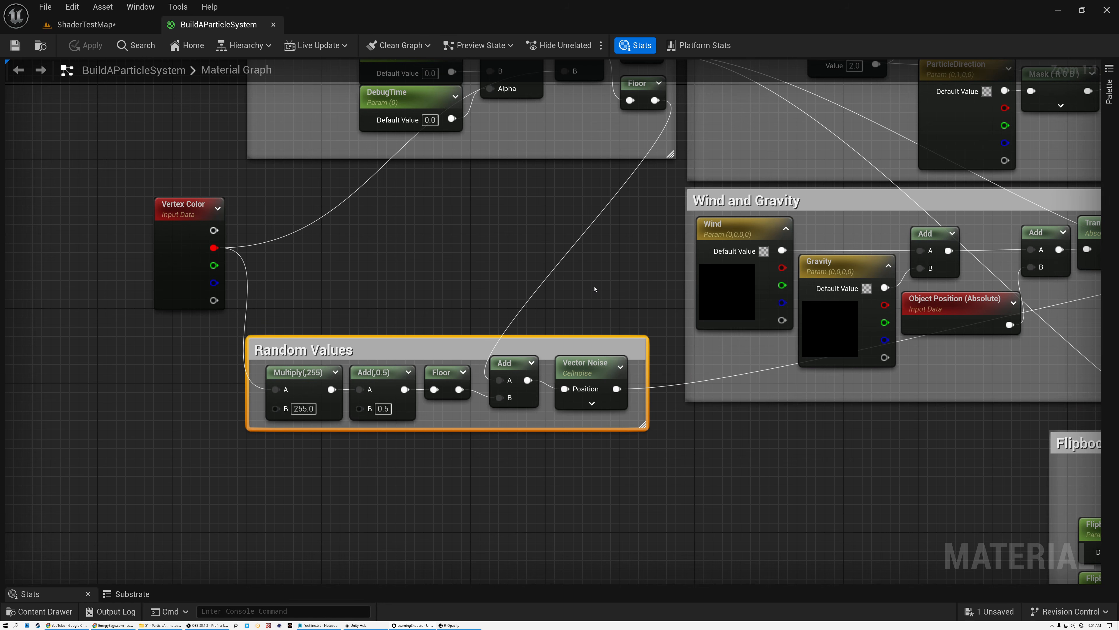
{"action": "right_click_drag", "start_coordinate": [627, 284], "coordinate": [231, 213]}
{"action": "right_click_drag", "start_coordinate": [515, 366], "coordinate": [64, 221]}
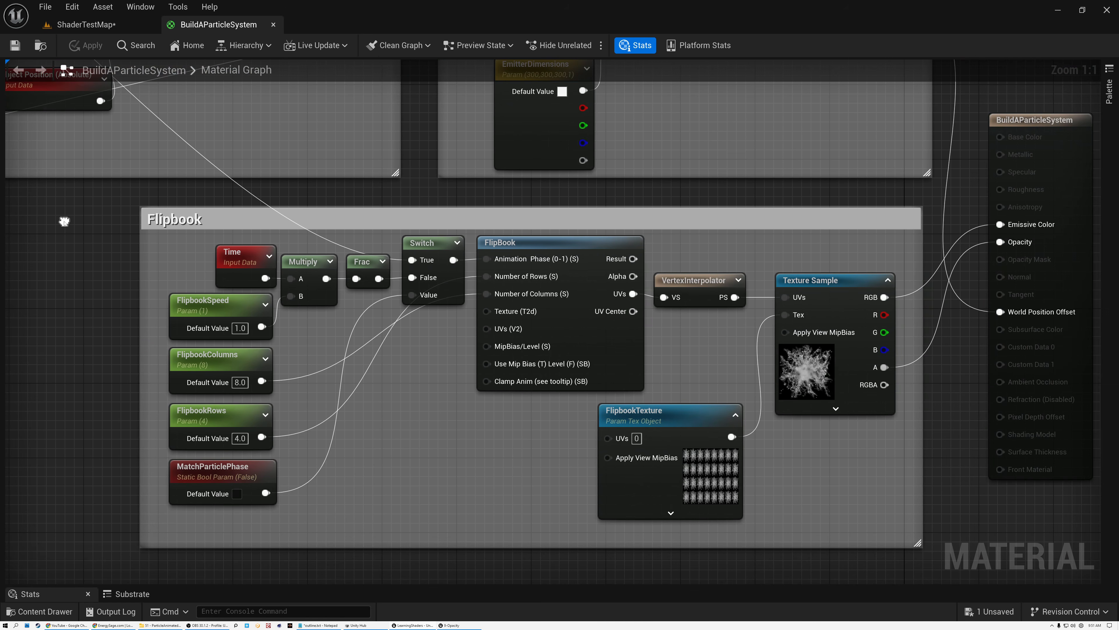
{"action": "left_click", "coordinate": [220, 219]}
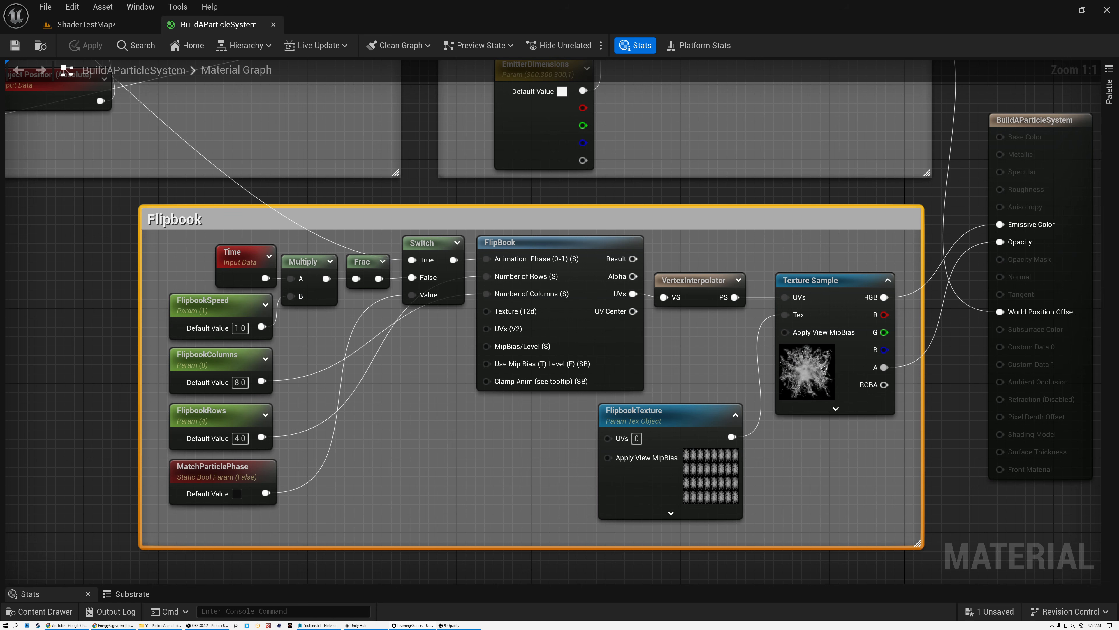
{"action": "scroll", "coordinate": [824, 370], "scroll_direction": "up", "scroll_amount": 5}
{"action": "scroll", "coordinate": [795, 373], "scroll_direction": "down", "scroll_amount": 7}
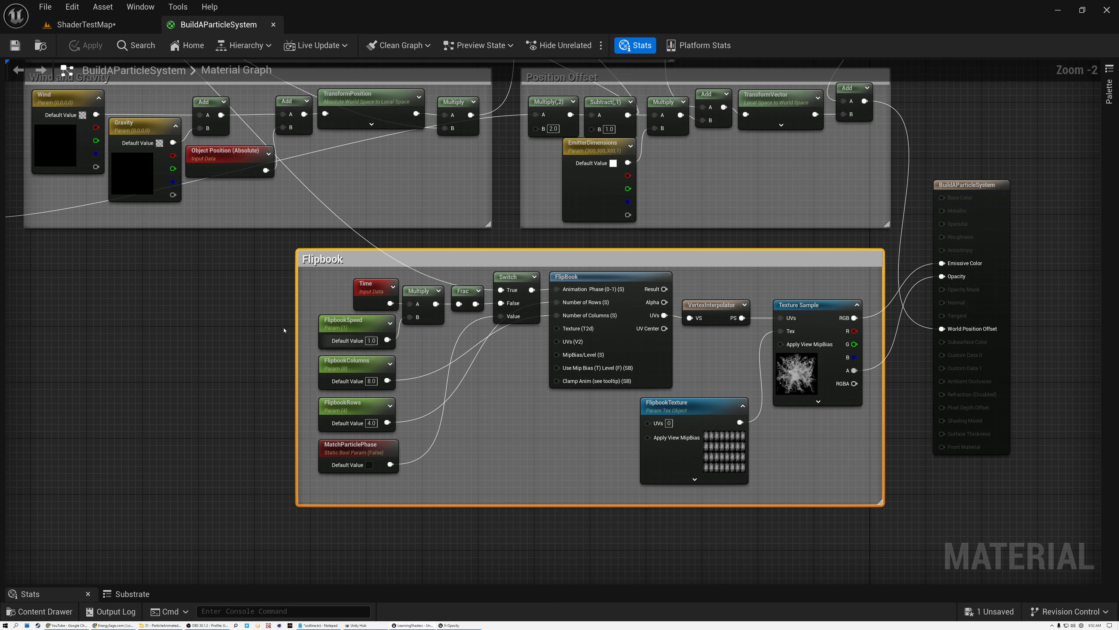
{"action": "right_click_drag", "start_coordinate": [283, 330], "coordinate": [171, 295]}
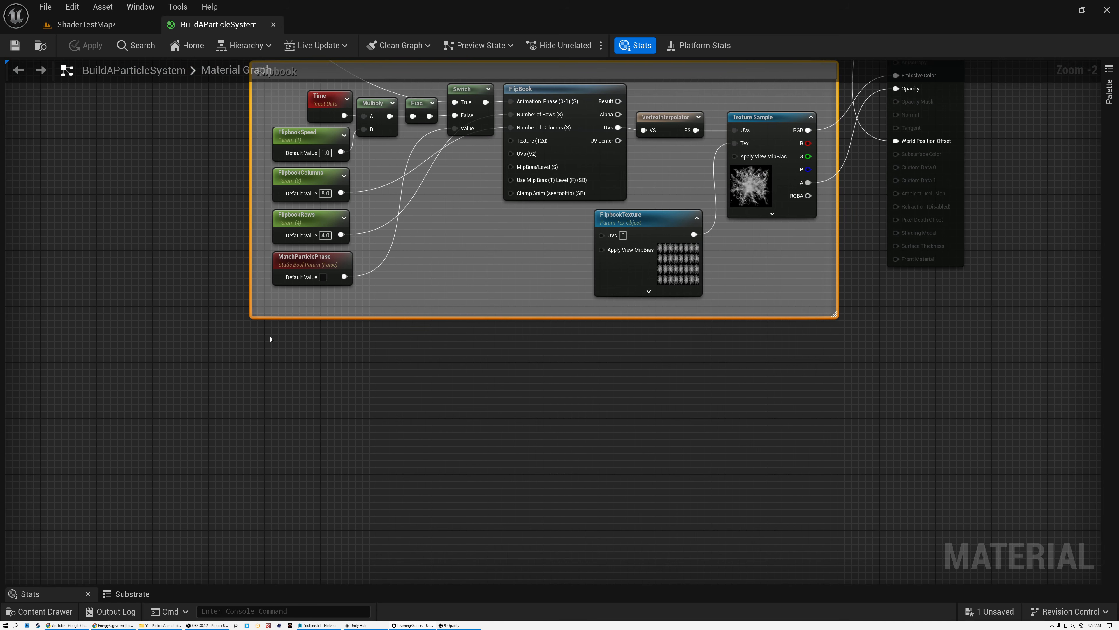
Add a ScalarParameter named Opacity with default value 4.0 below the Flipbook group.
{"action": "right_click", "coordinate": [320, 365]}
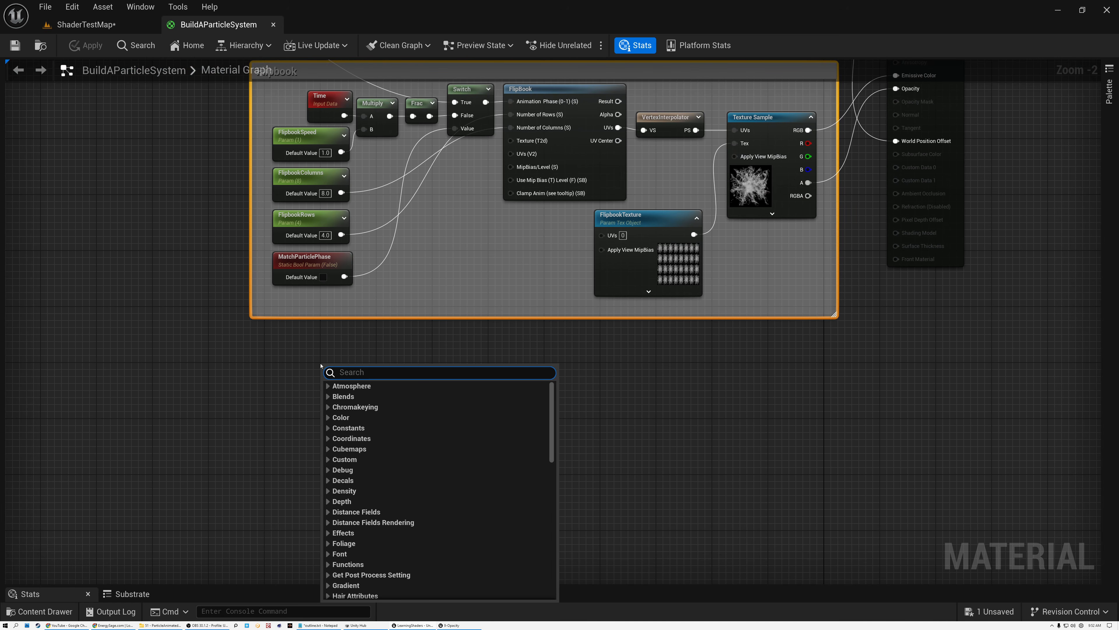
{"action": "type", "text": "para"}
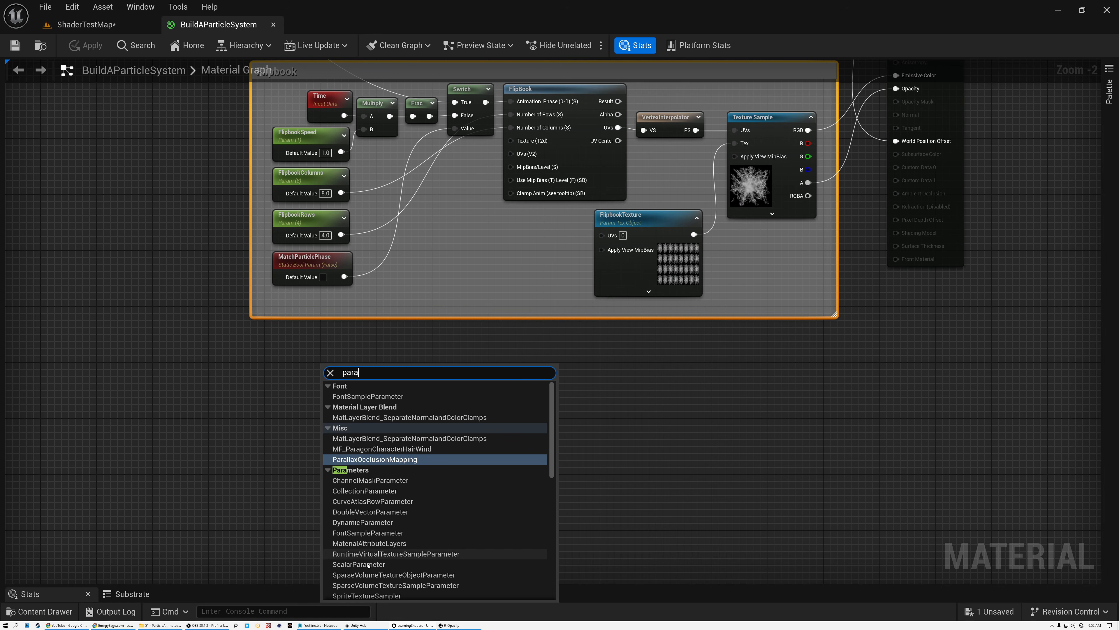
{"action": "left_click", "coordinate": [369, 565]}
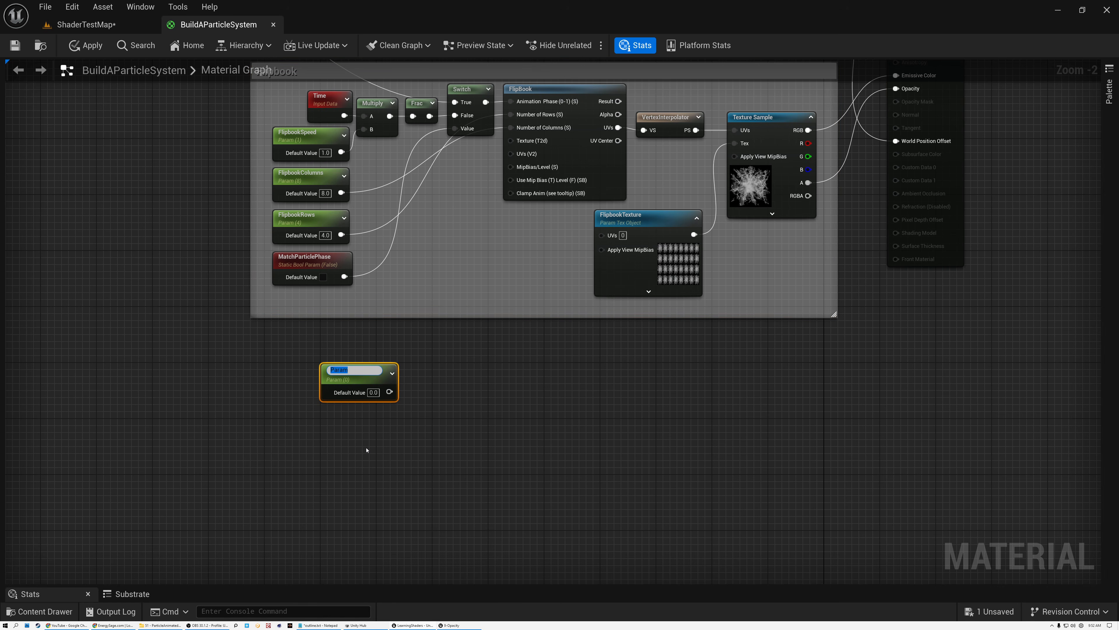
{"action": "type", "text": "Opacity"}
{"action": "key", "text": "Return"}
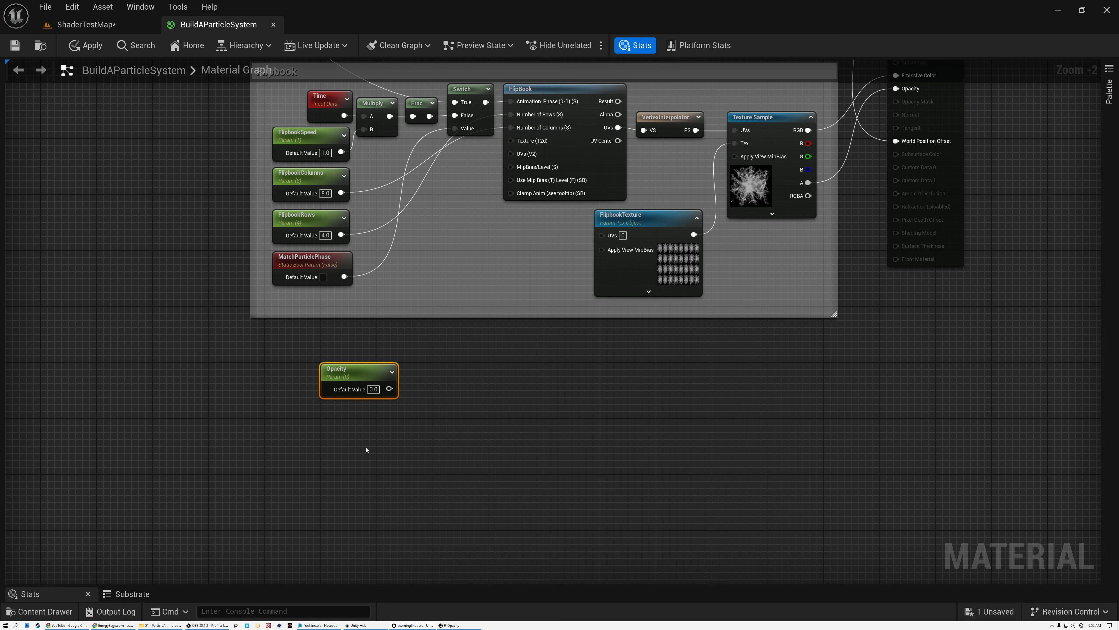
{"action": "left_click", "coordinate": [373, 389]}
{"action": "scroll", "coordinate": [374, 390], "scroll_direction": "up", "scroll_amount": 8, "text": "ctrl"}
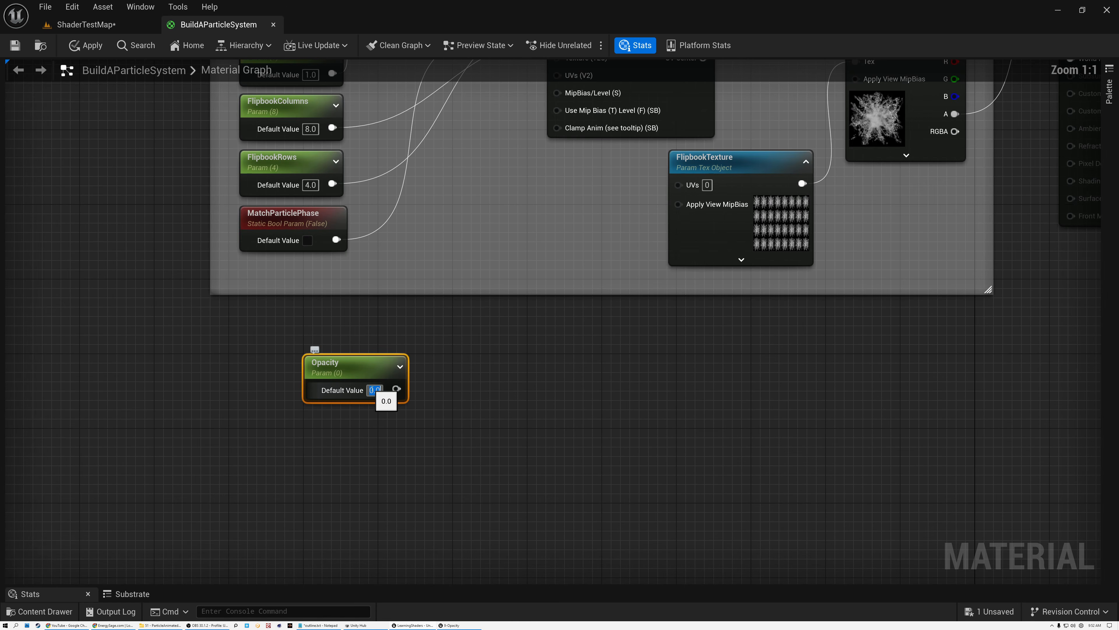
{"action": "scroll", "coordinate": [375, 391], "scroll_direction": "up", "scroll_amount": 1, "text": "ctrl"}
{"action": "type", "text": "4"}
{"action": "left_click", "coordinate": [404, 444]}
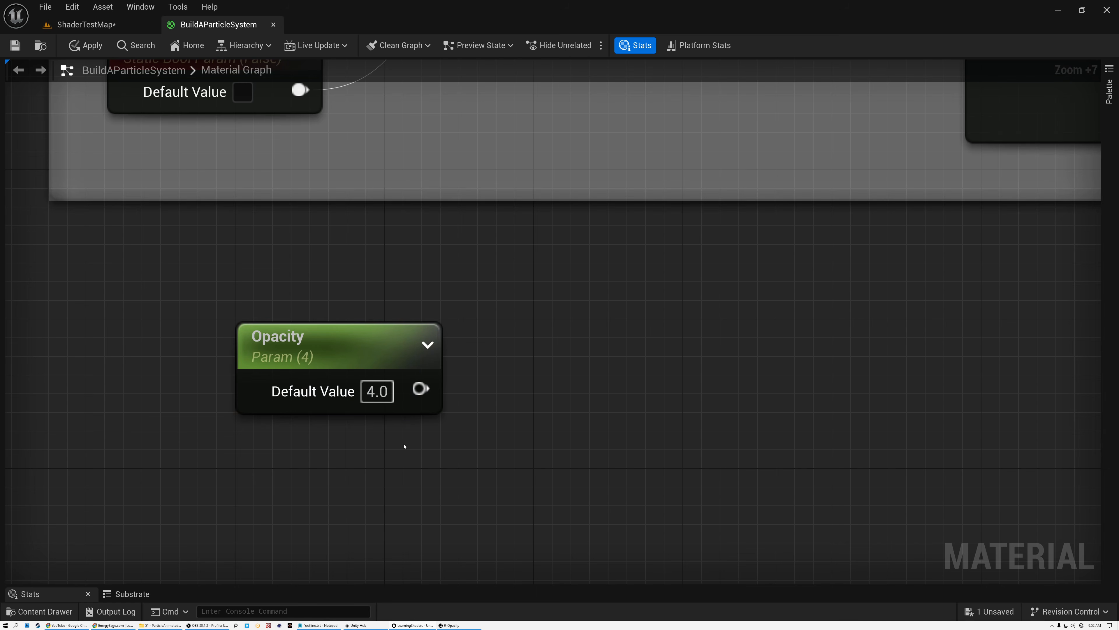
{"action": "left_click_drag", "start_coordinate": [339, 348], "coordinate": [281, 398]}
Duplicate Opacity into a FadeInPower parameter with default value 0.5.
{"action": "key", "text": "ctrl+d"}
{"action": "left_click_drag", "start_coordinate": [4, 342], "coordinate": [224, 339]}
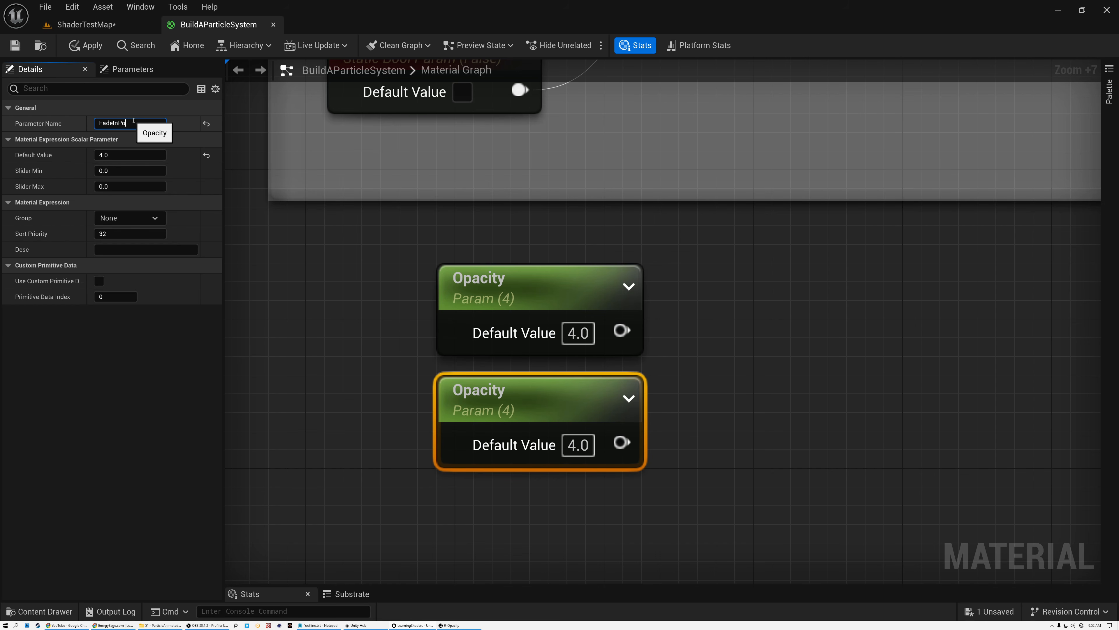
{"action": "key", "text": "Return"}
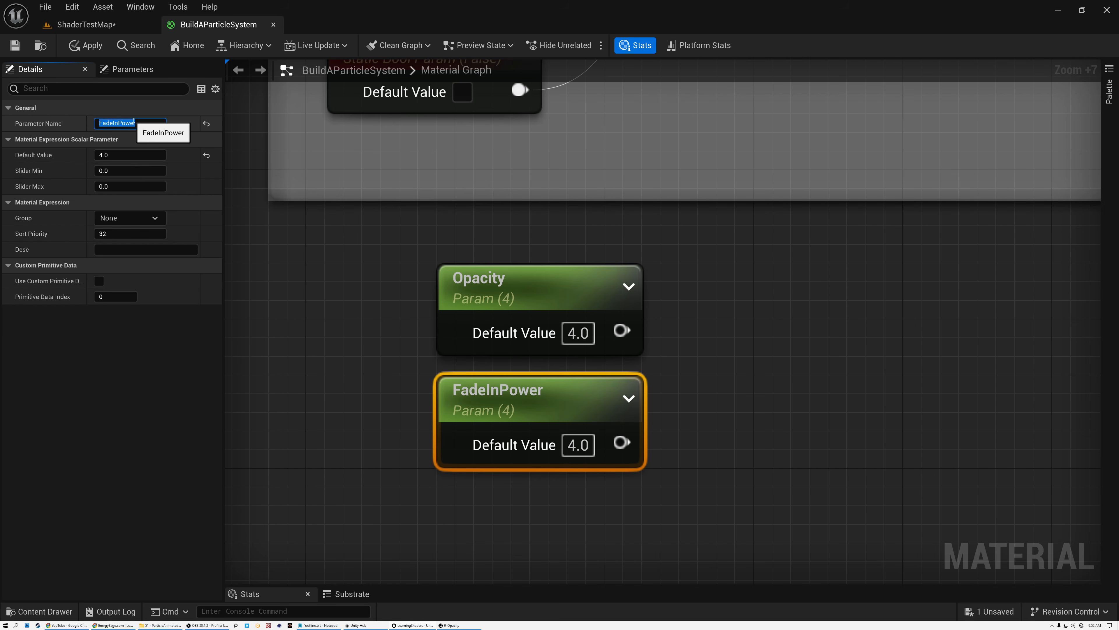
{"action": "left_click", "coordinate": [122, 158]}
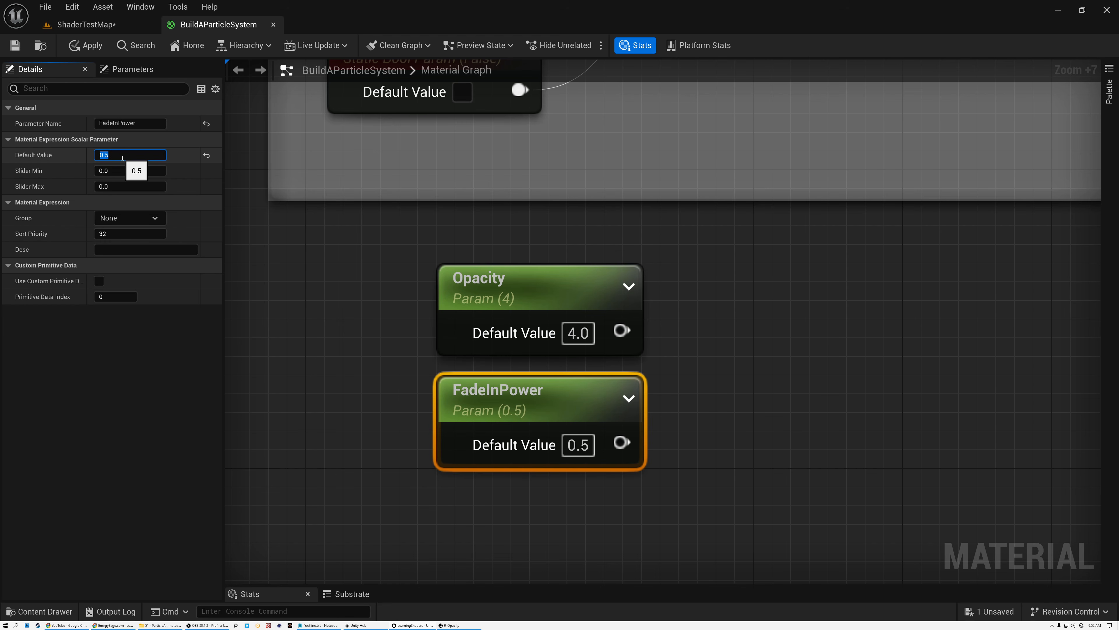
{"action": "left_click", "coordinate": [551, 390]}
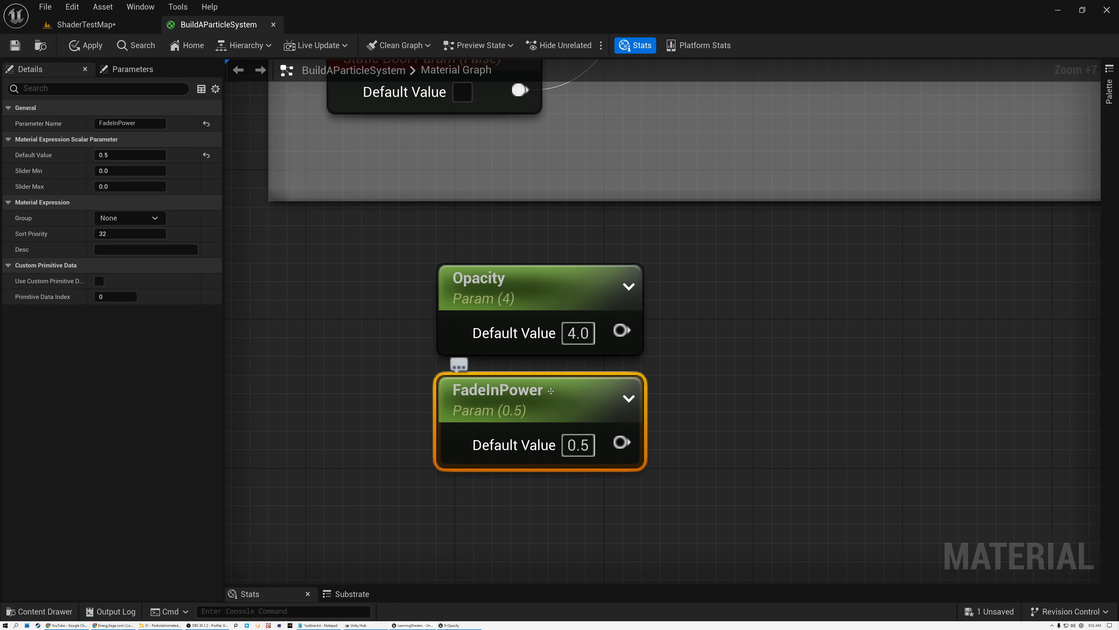
Duplicate FadeInPower below it as FadeOutPower with default value 2.0.
{"action": "key", "text": "ctrl+d"}
{"action": "left_click_drag", "start_coordinate": [647, 415], "coordinate": [577, 503]}
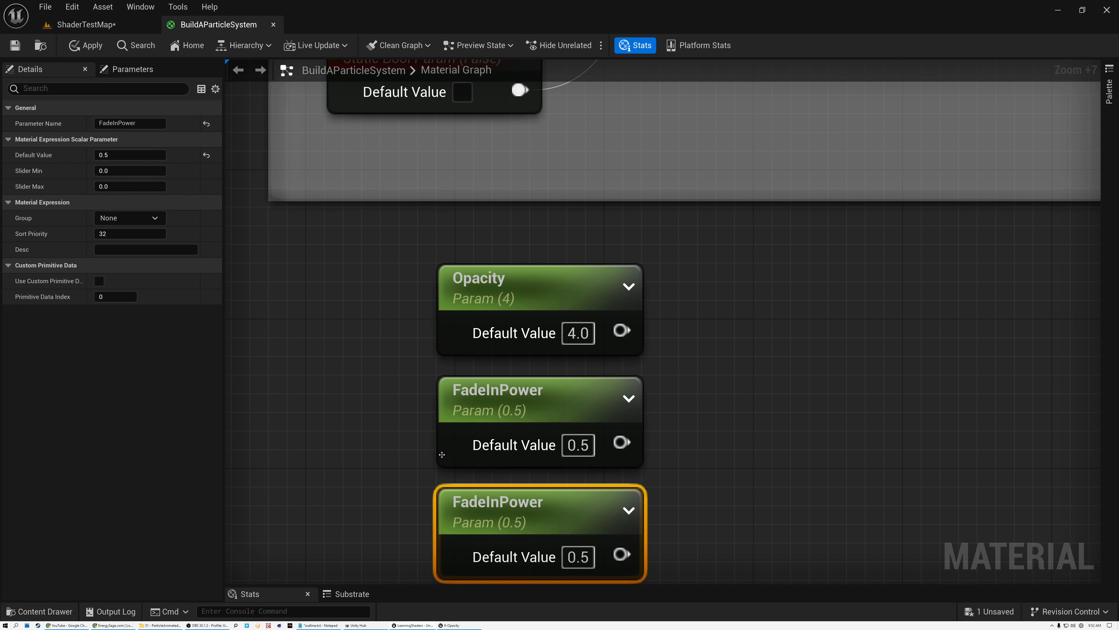
{"action": "left_click", "coordinate": [116, 122]}
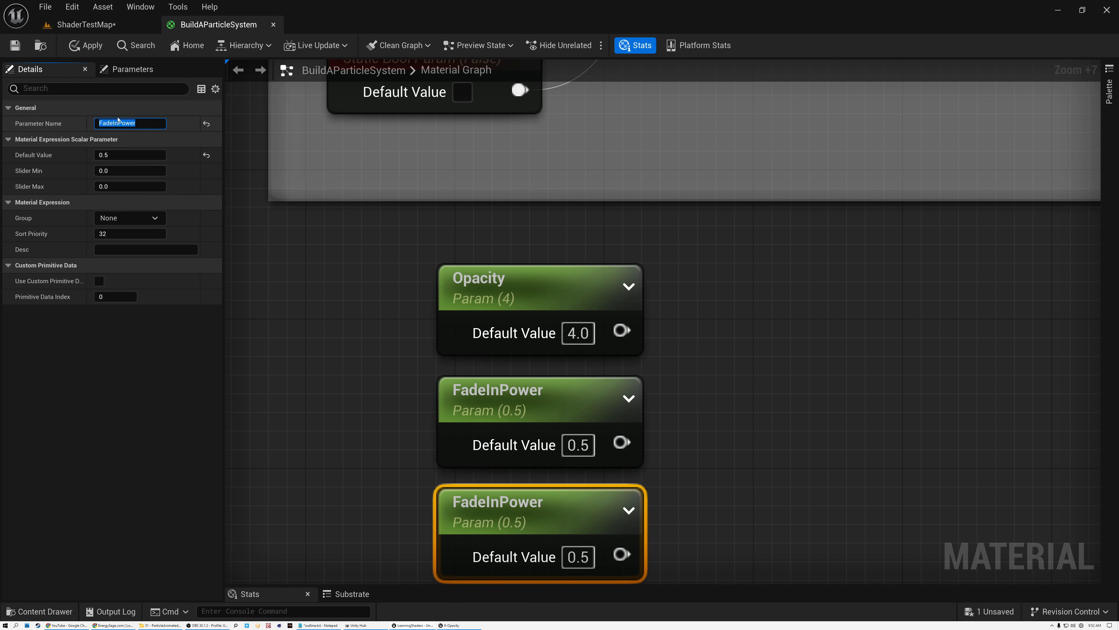
{"action": "left_click", "coordinate": [118, 123]}
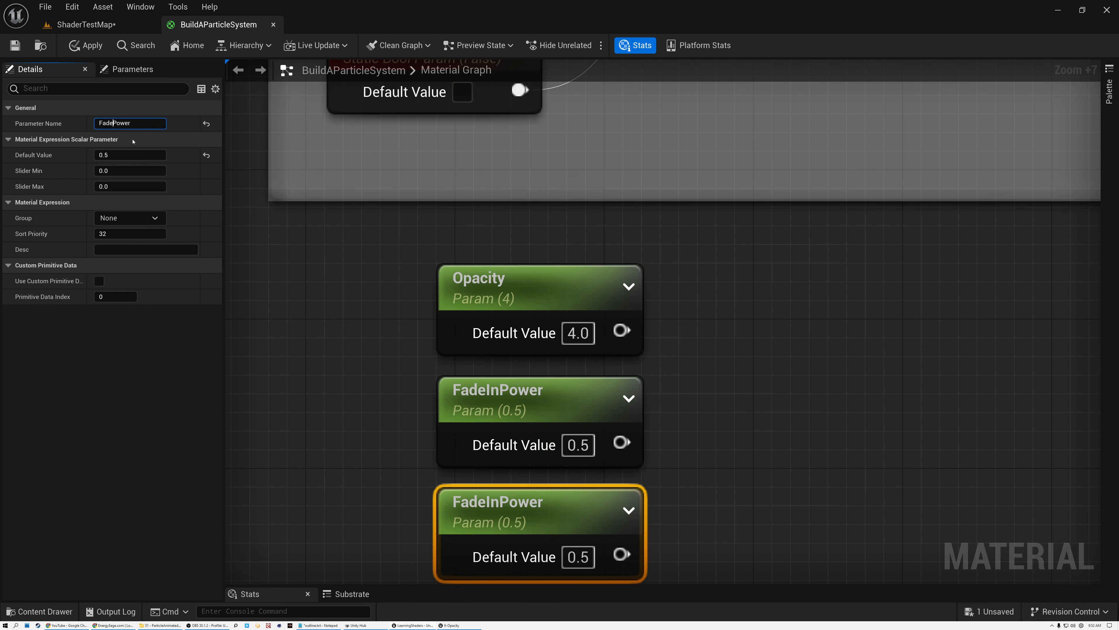
{"action": "key", "text": "Return"}
{"action": "left_click", "coordinate": [128, 155]}
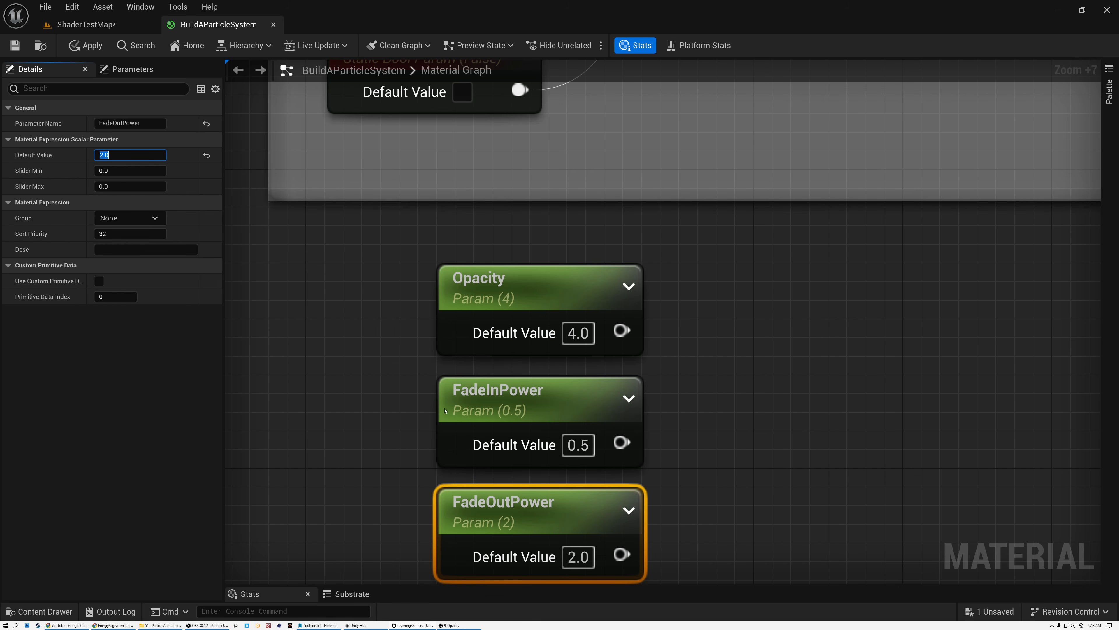
Compare the FadeInPower and FadeOutPower node settings in Details.
{"action": "left_click", "coordinate": [531, 394]}
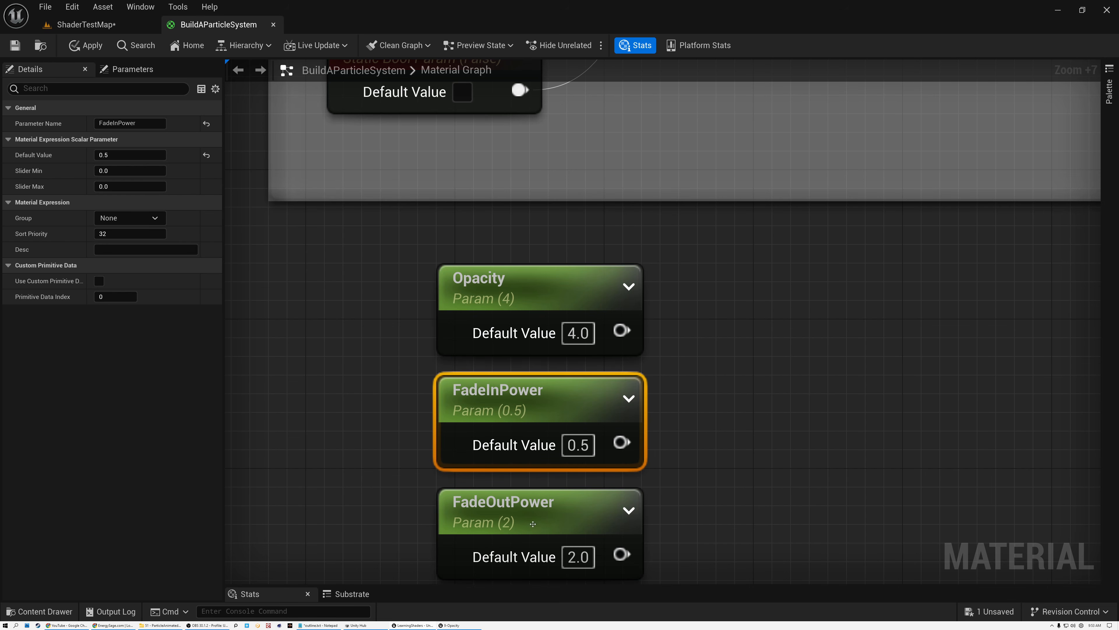
{"action": "left_click", "coordinate": [532, 510]}
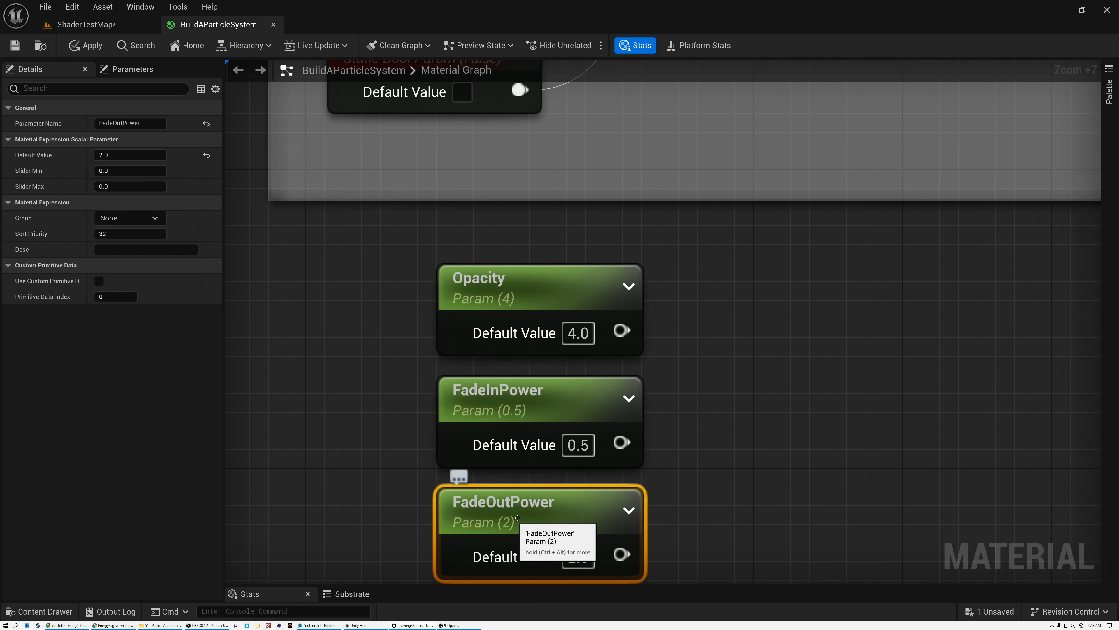
{"action": "left_click", "coordinate": [528, 410]}
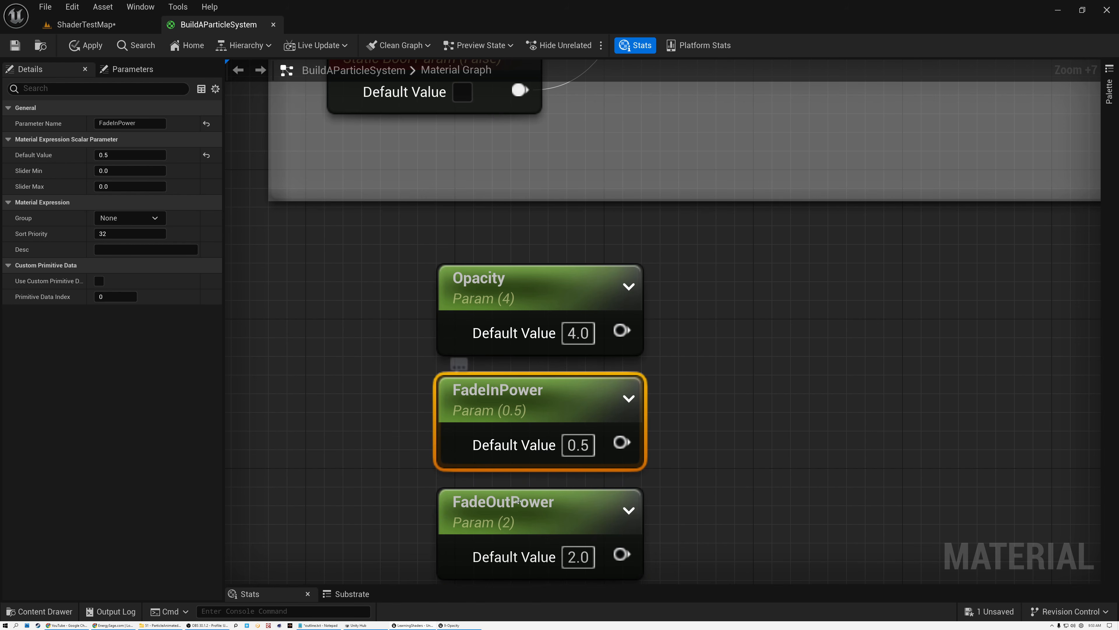
{"action": "left_click", "coordinate": [521, 515]}
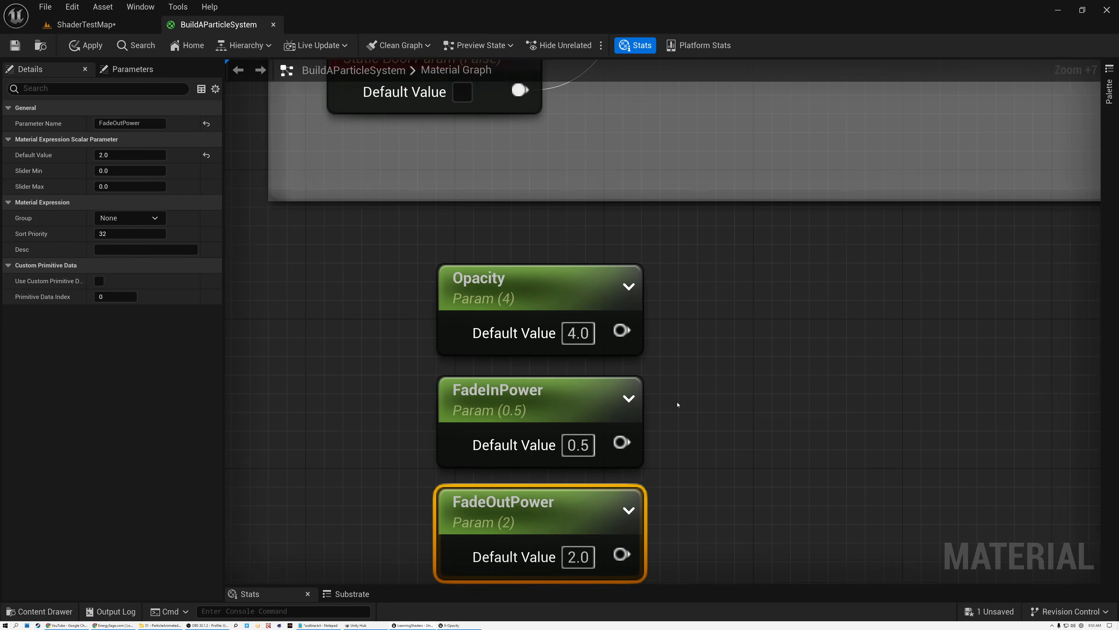
{"action": "scroll", "coordinate": [678, 405], "scroll_direction": "down", "scroll_amount": 7}
{"action": "scroll", "coordinate": [667, 430], "scroll_direction": "down", "scroll_amount": 4}
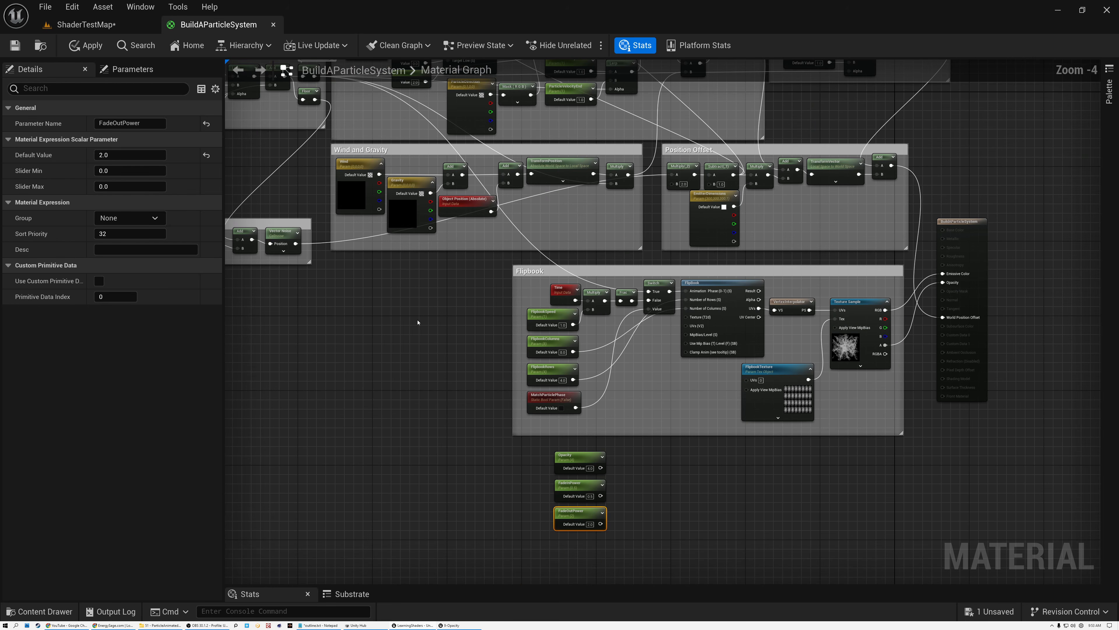
Find the Frac node in the Lifetime group and drag a wire from its output beside Opacity.
{"action": "right_click_drag", "start_coordinate": [414, 309], "coordinate": [609, 485]}
{"action": "scroll", "coordinate": [505, 233], "scroll_direction": "up", "scroll_amount": 4}
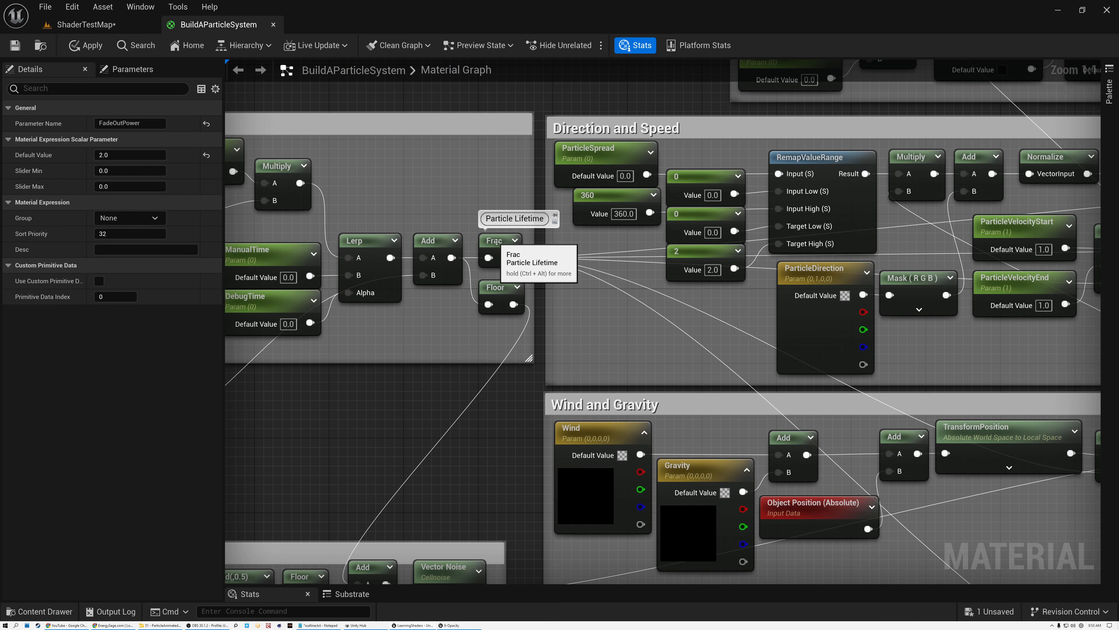
{"action": "left_click", "coordinate": [499, 238]}
{"action": "scroll", "coordinate": [496, 247], "scroll_direction": "down", "scroll_amount": 2}
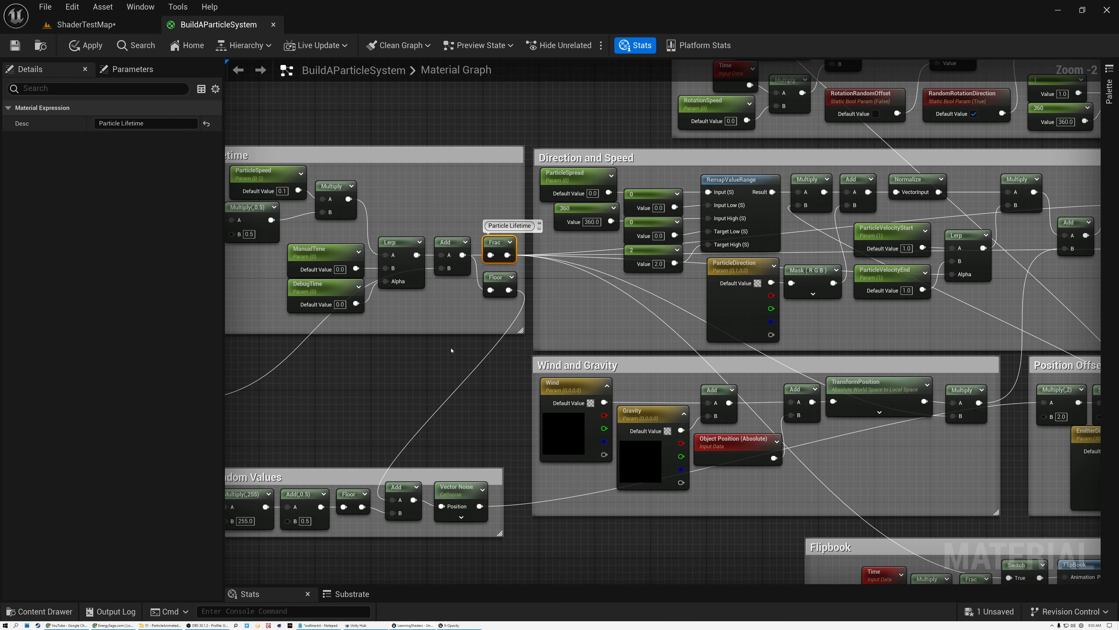
{"action": "right_click_drag", "start_coordinate": [450, 355], "coordinate": [597, 402]}
{"action": "left_click", "coordinate": [432, 212]}
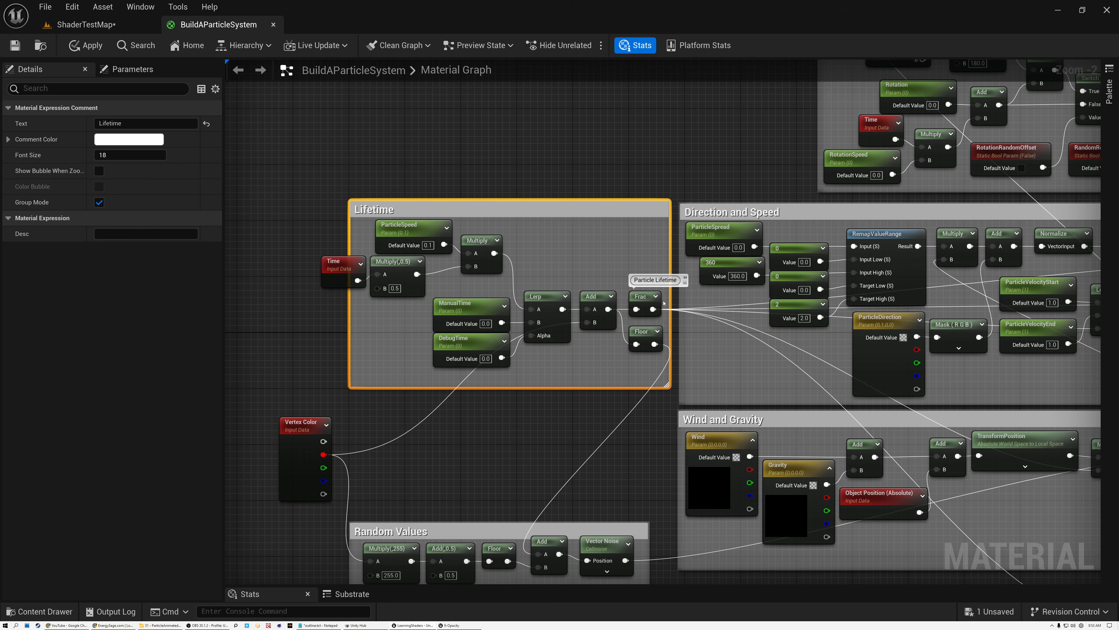
{"action": "scroll", "coordinate": [639, 275], "scroll_direction": "up", "scroll_amount": 2}
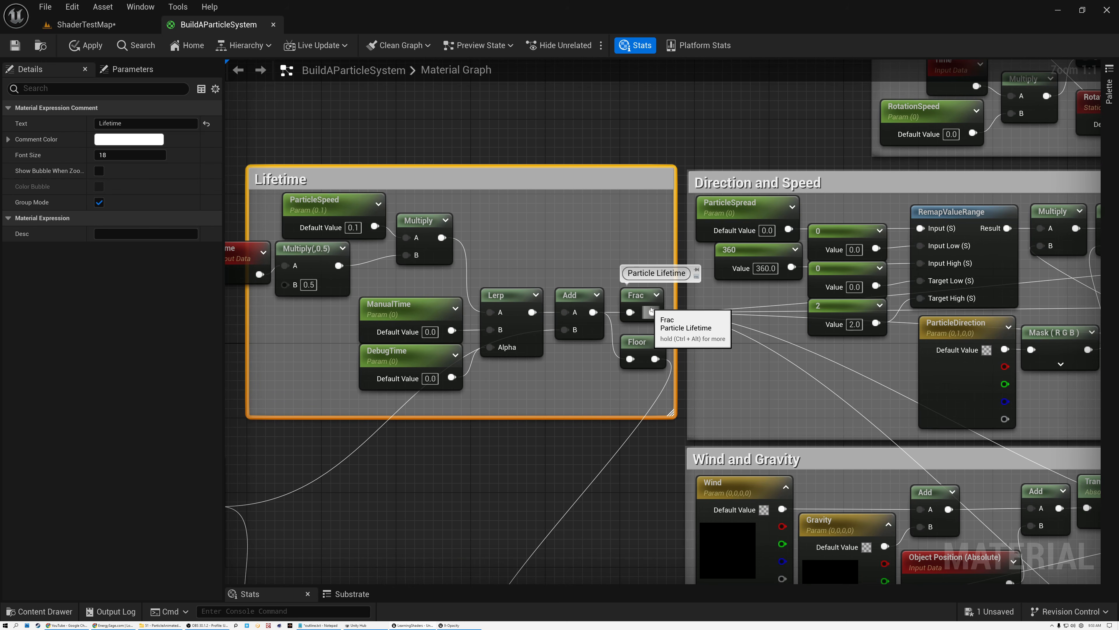
{"action": "left_click", "coordinate": [640, 296]}
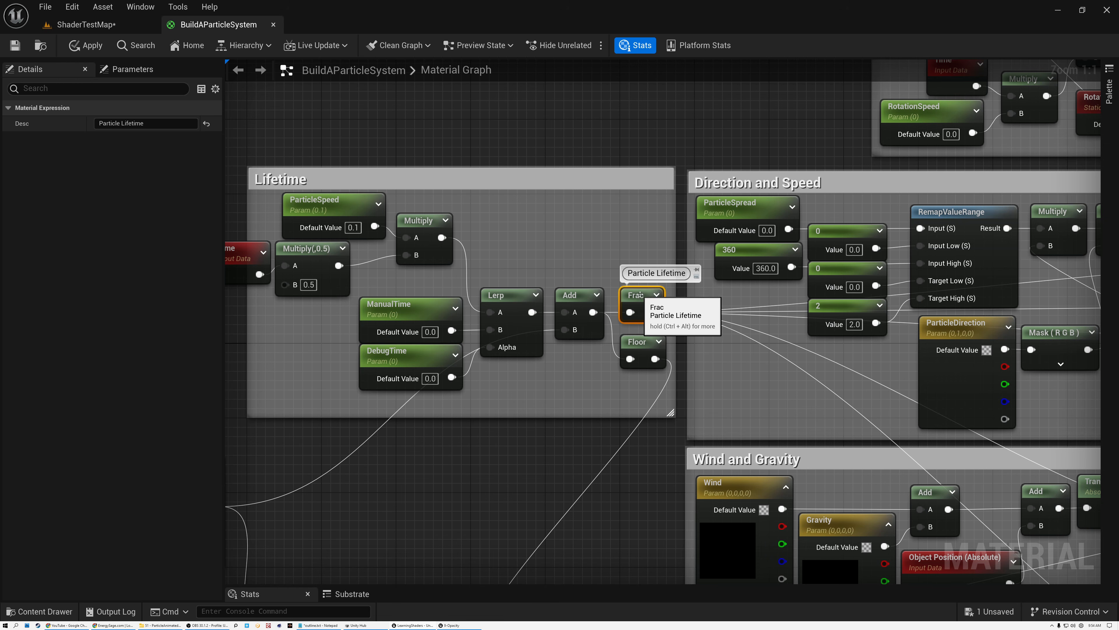
{"action": "scroll", "coordinate": [637, 297], "scroll_direction": "down", "scroll_amount": 3}
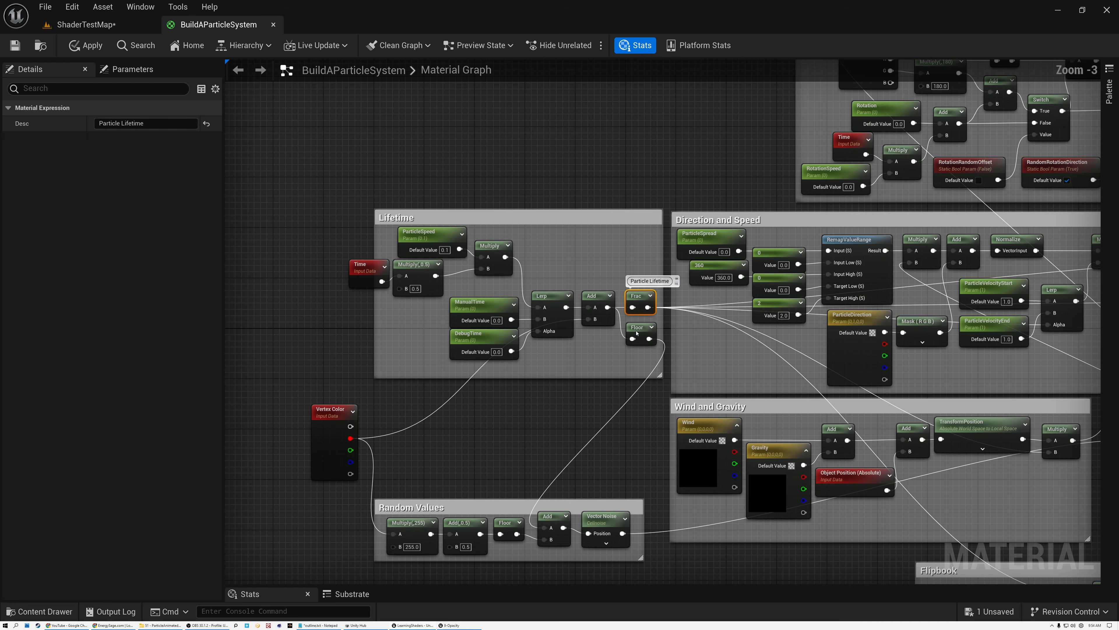
{"action": "right_click_drag", "start_coordinate": [612, 409], "coordinate": [348, 218]}
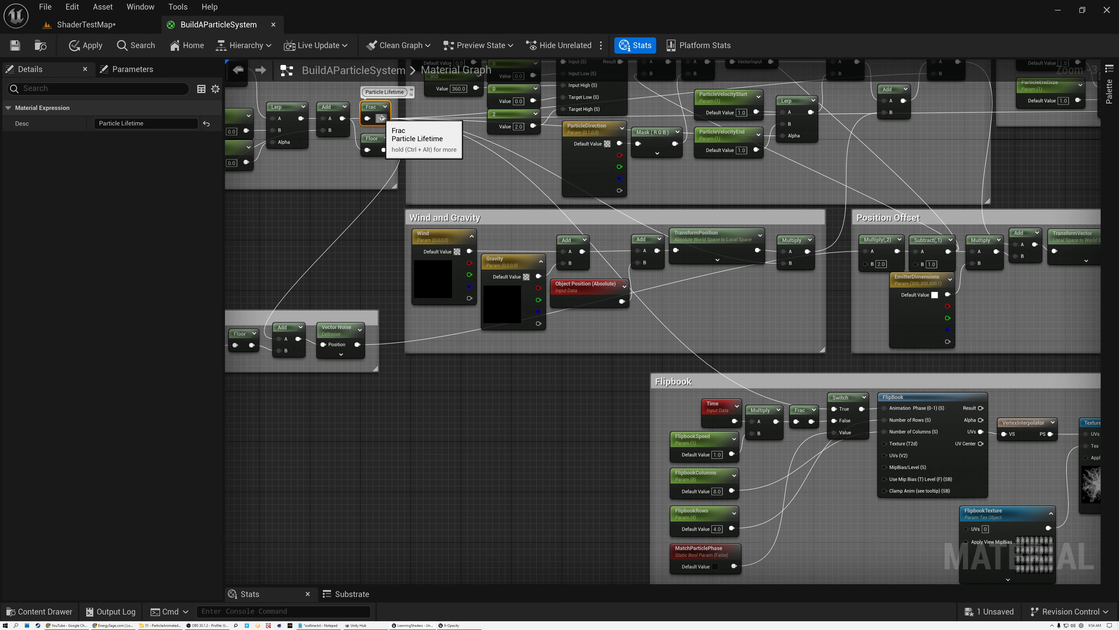
{"action": "left_click_drag", "start_coordinate": [561, 423], "coordinate": [801, 378]}
Add a Power node on the lifetime Frac with FadeInPower wired into its exponent.
{"action": "type", "text": "power"}
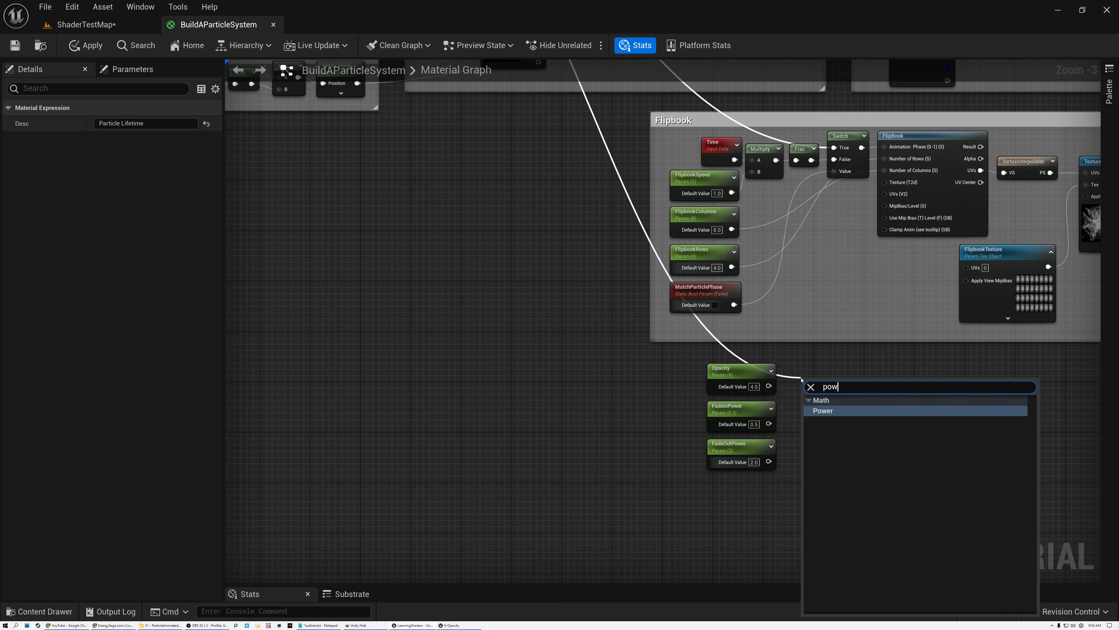
{"action": "left_click", "coordinate": [831, 410]}
{"action": "scroll", "coordinate": [819, 387], "scroll_direction": "up", "scroll_amount": 3}
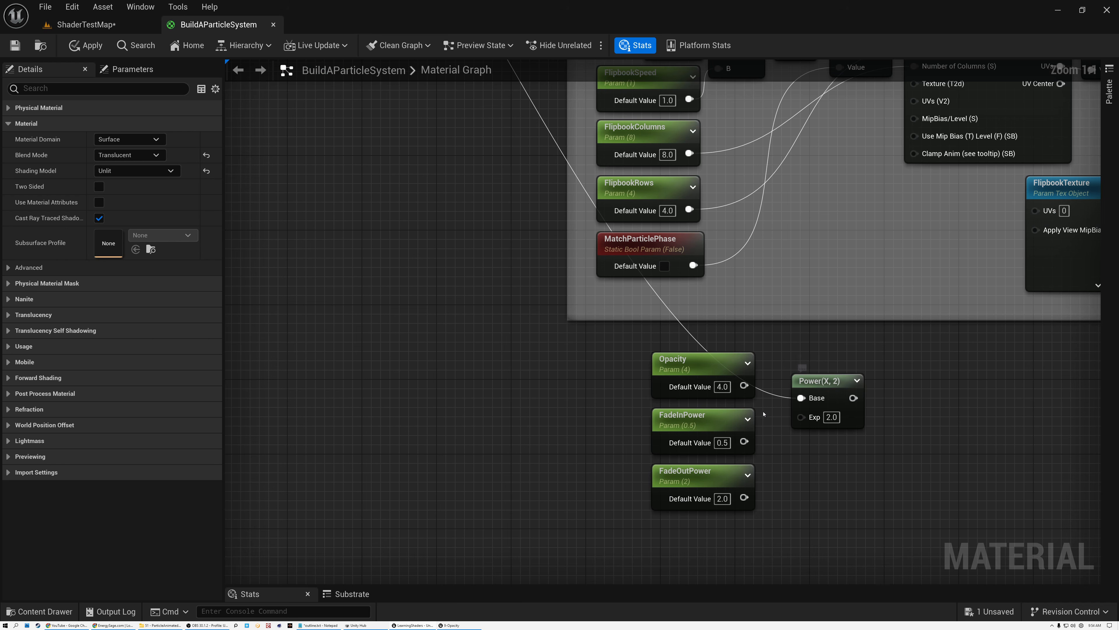
{"action": "left_click_drag", "start_coordinate": [683, 367], "coordinate": [945, 506]}
{"action": "left_click_drag", "start_coordinate": [683, 481], "coordinate": [971, 570]}
{"action": "left_click_drag", "start_coordinate": [744, 409], "coordinate": [799, 383]}
{"action": "left_click_drag", "start_coordinate": [705, 387], "coordinate": [714, 368]}
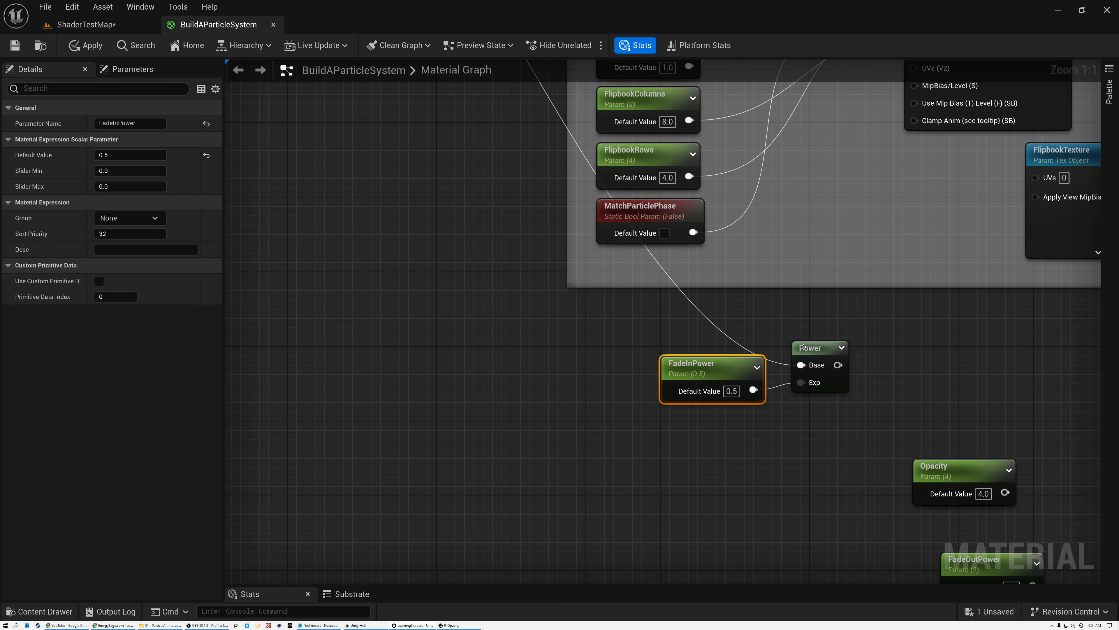
{"action": "left_click_drag", "start_coordinate": [804, 347], "coordinate": [784, 337]}
{"action": "right_click_drag", "start_coordinate": [795, 425], "coordinate": [558, 352]}
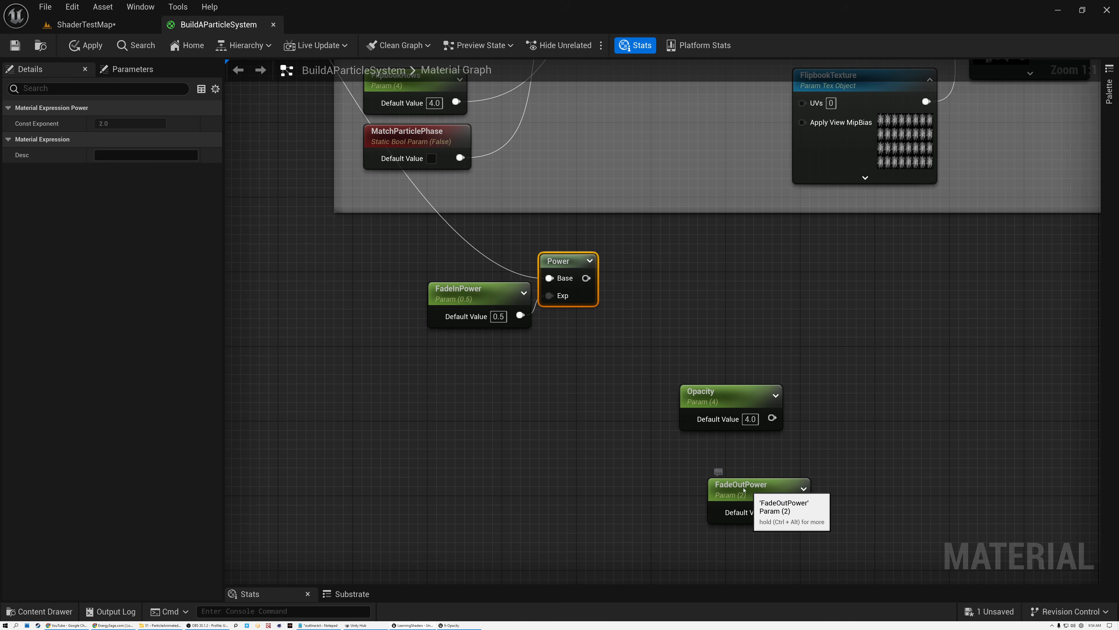
{"action": "left_click_drag", "start_coordinate": [737, 480], "coordinate": [447, 377]}
{"action": "scroll", "coordinate": [544, 346], "scroll_direction": "down", "scroll_amount": 5}
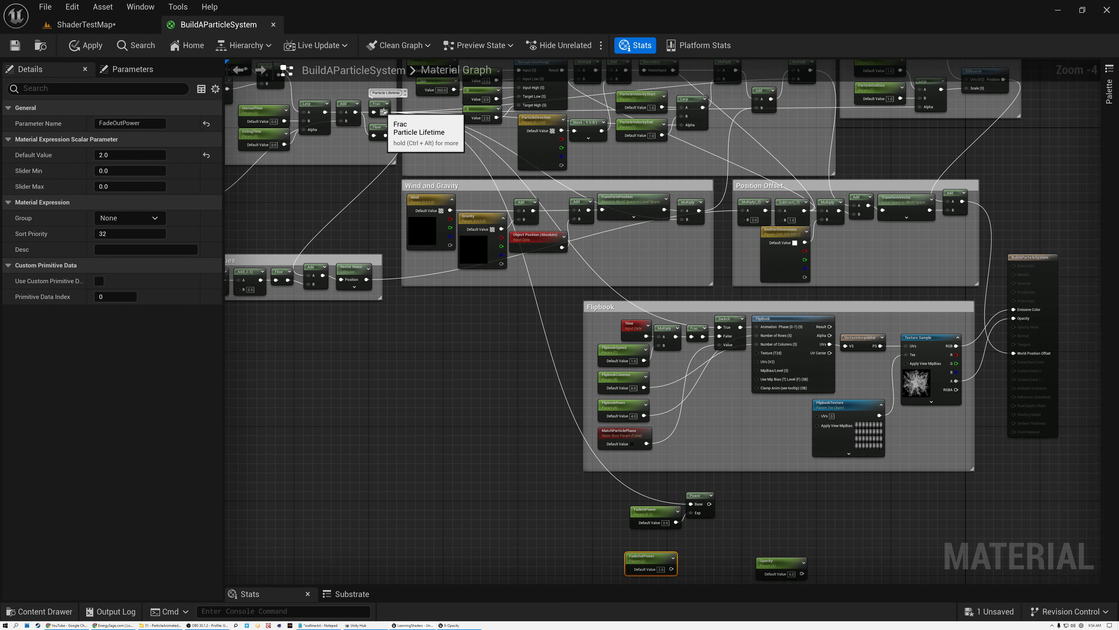
Add a second Power node from the lifetime Frac, level with FadeOutPower.
{"action": "left_click_drag", "start_coordinate": [385, 112], "coordinate": [694, 549]}
{"action": "type", "text": "power"}
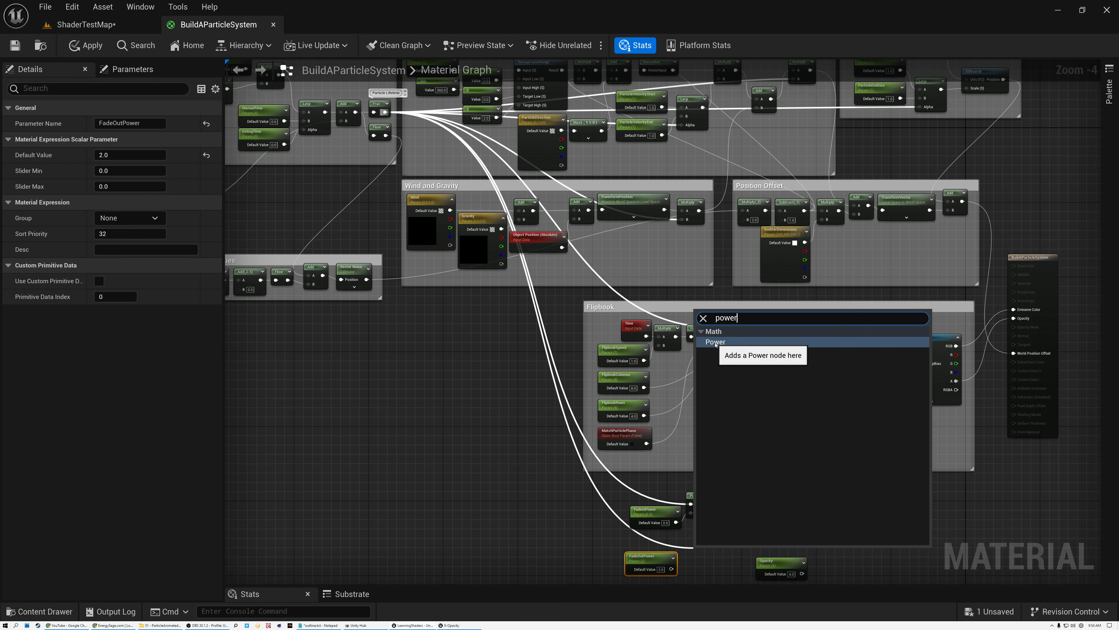
{"action": "left_click", "coordinate": [715, 342]}
{"action": "scroll", "coordinate": [660, 339], "scroll_direction": "up", "scroll_amount": 4}
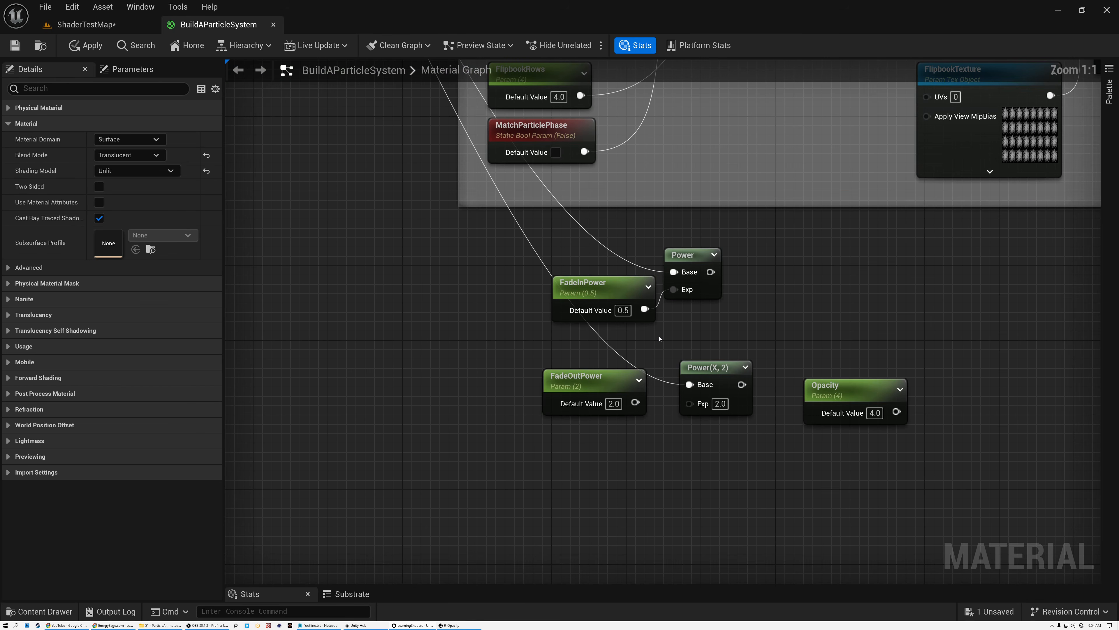
{"action": "left_click_drag", "start_coordinate": [602, 374], "coordinate": [601, 383]}
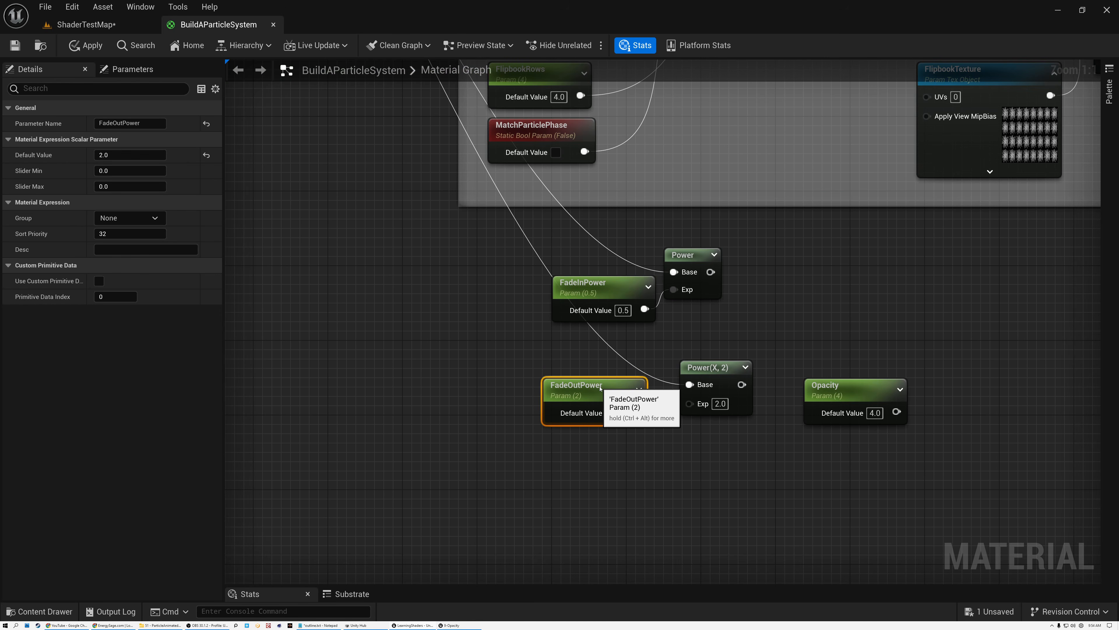
{"action": "left_click", "coordinate": [712, 366]}
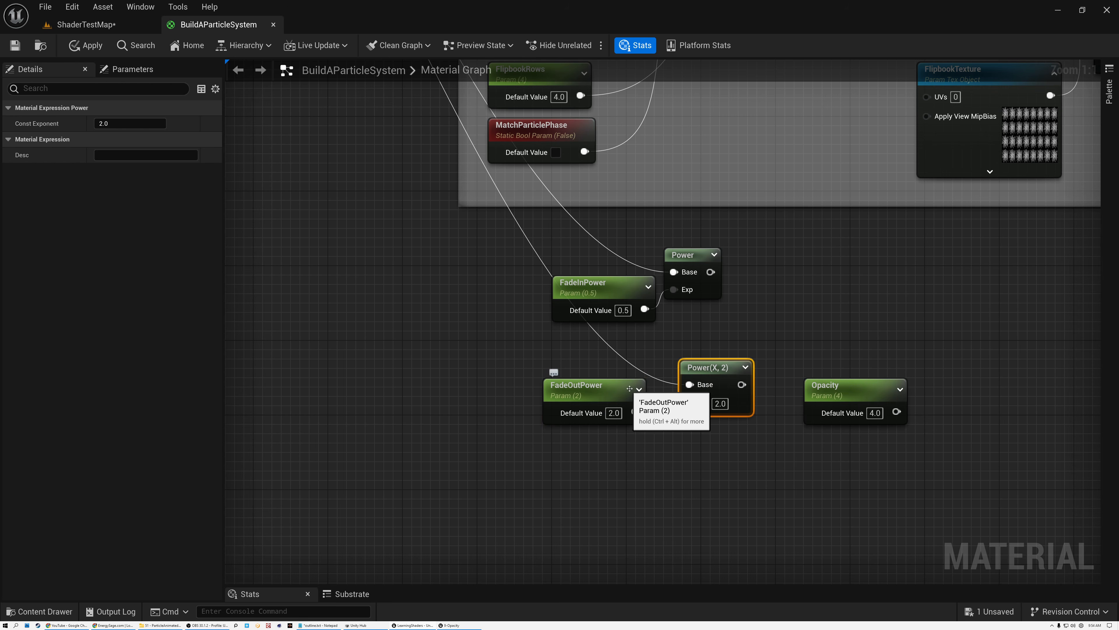
{"action": "left_click", "coordinate": [532, 345]}
Insert a OneMinus on the lifetime wire before the second Power and feed FadeOutPower as exponent.
{"action": "right_click", "coordinate": [532, 345]}
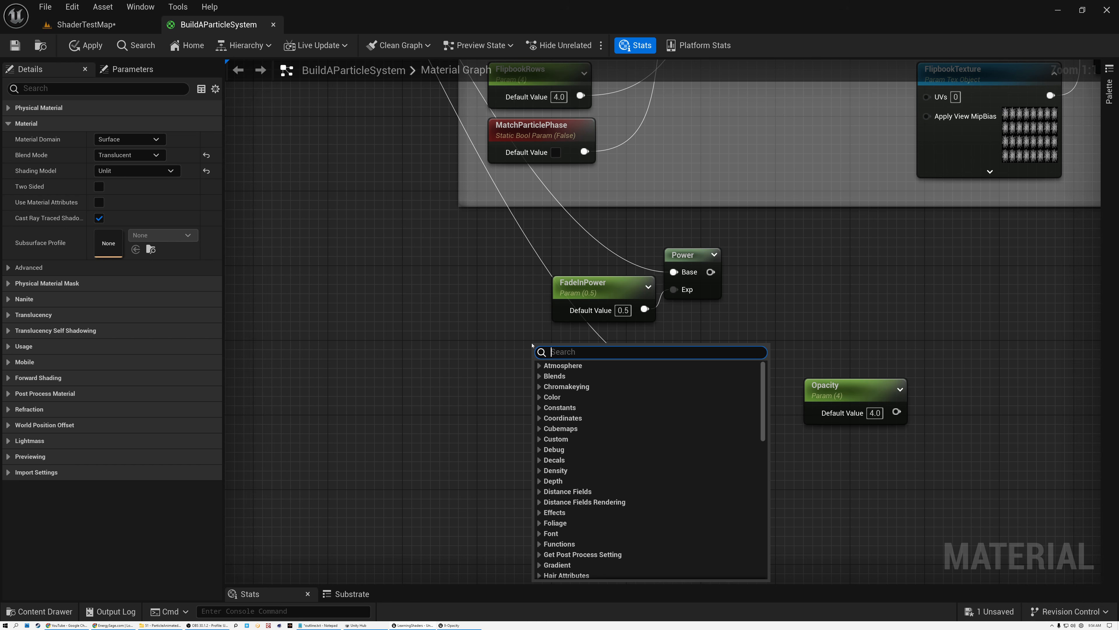
{"action": "type", "text": "one"}
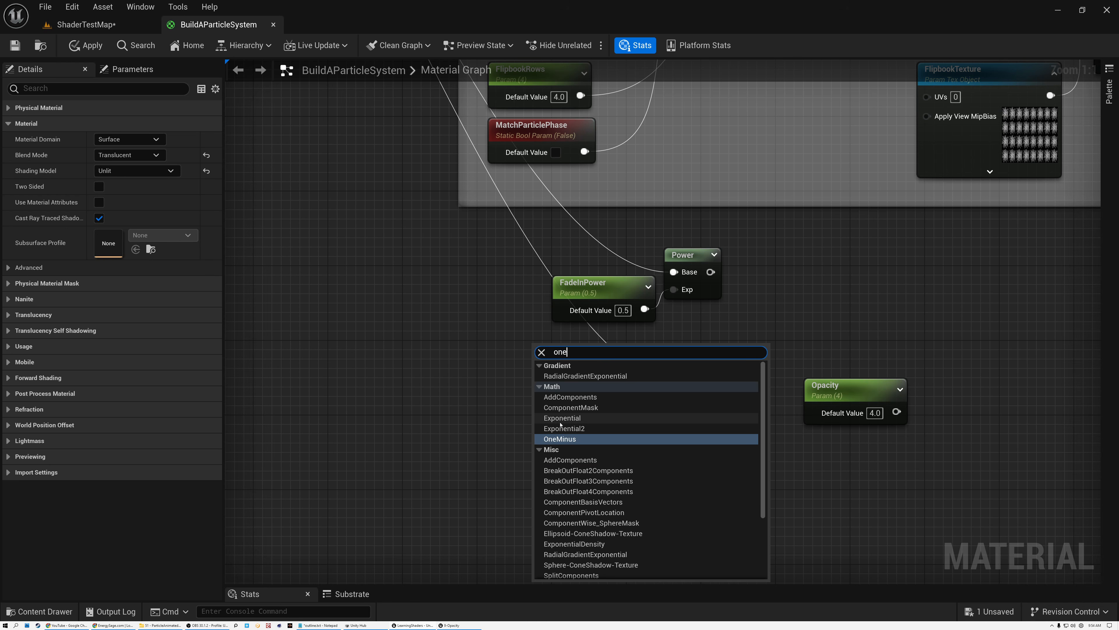
{"action": "left_click", "coordinate": [563, 438]}
{"action": "left_click_drag", "start_coordinate": [552, 350], "coordinate": [514, 338]}
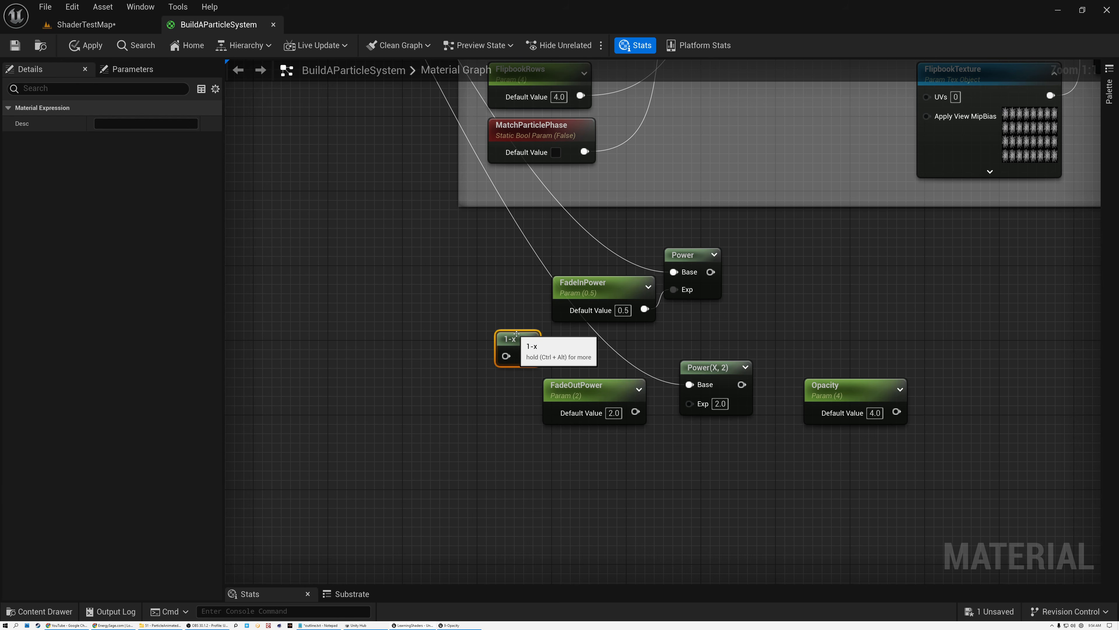
{"action": "left_click_drag", "start_coordinate": [576, 404], "coordinate": [568, 413]}
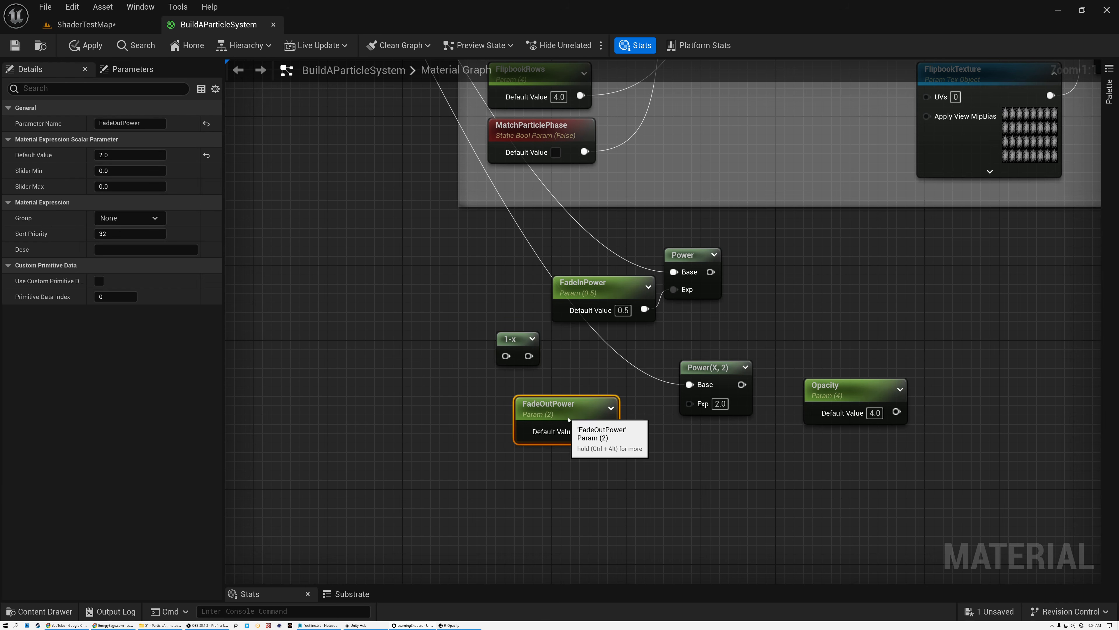
{"action": "scroll", "coordinate": [601, 415], "scroll_direction": "down", "scroll_amount": 5}
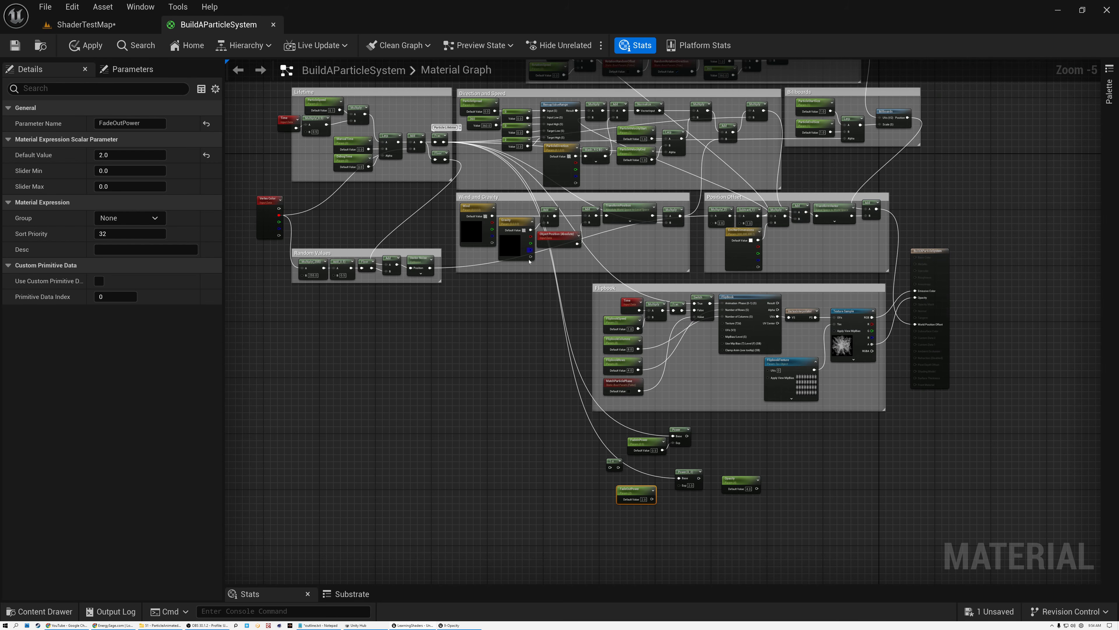
{"action": "left_click_drag", "start_coordinate": [679, 478], "coordinate": [759, 476], "text": "ctrl"}
{"action": "scroll", "coordinate": [633, 481], "scroll_direction": "up", "scroll_amount": 5}
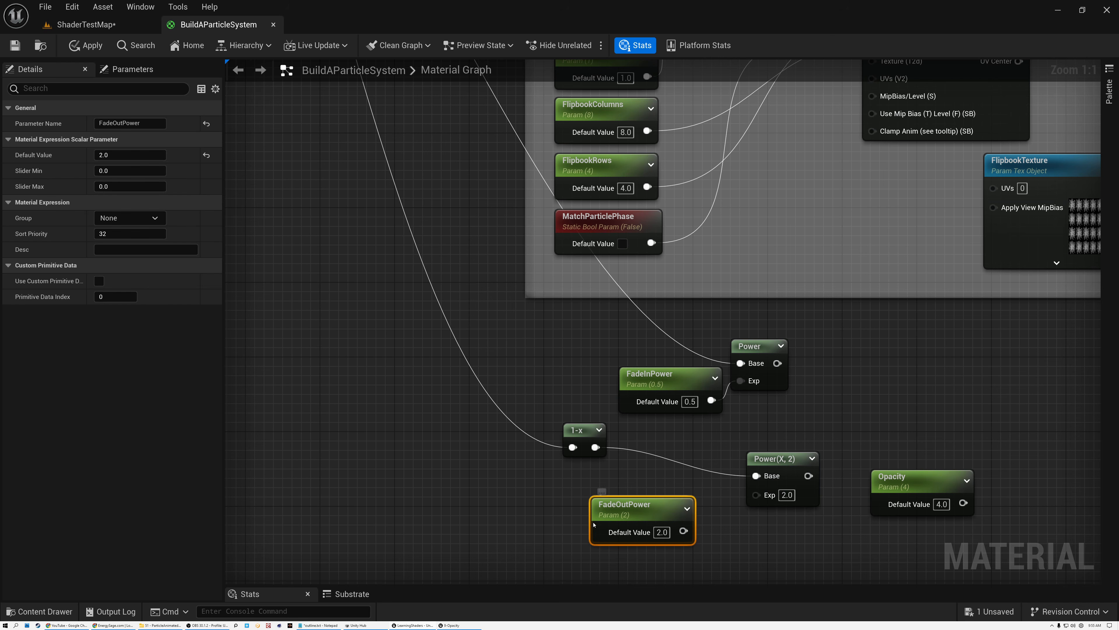
{"action": "left_click_drag", "start_coordinate": [684, 531], "coordinate": [756, 494]}
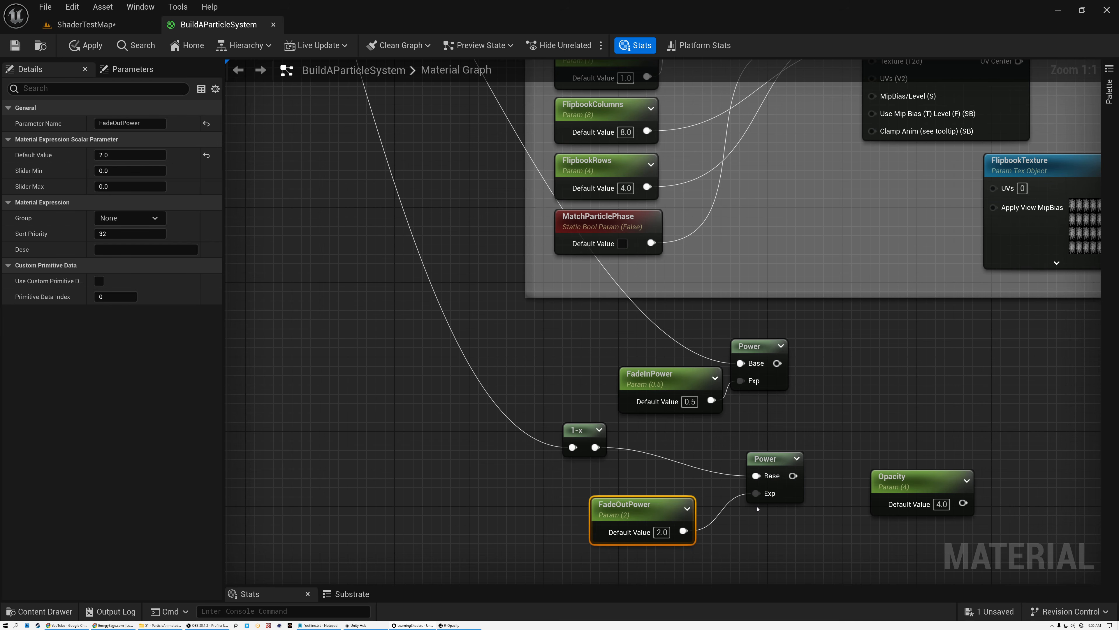
Arrange the 1-x, FadeOutPower and both Power nodes into tidy fade-in and fade-out rows.
{"action": "scroll", "coordinate": [770, 529], "scroll_direction": "up", "scroll_amount": 7}
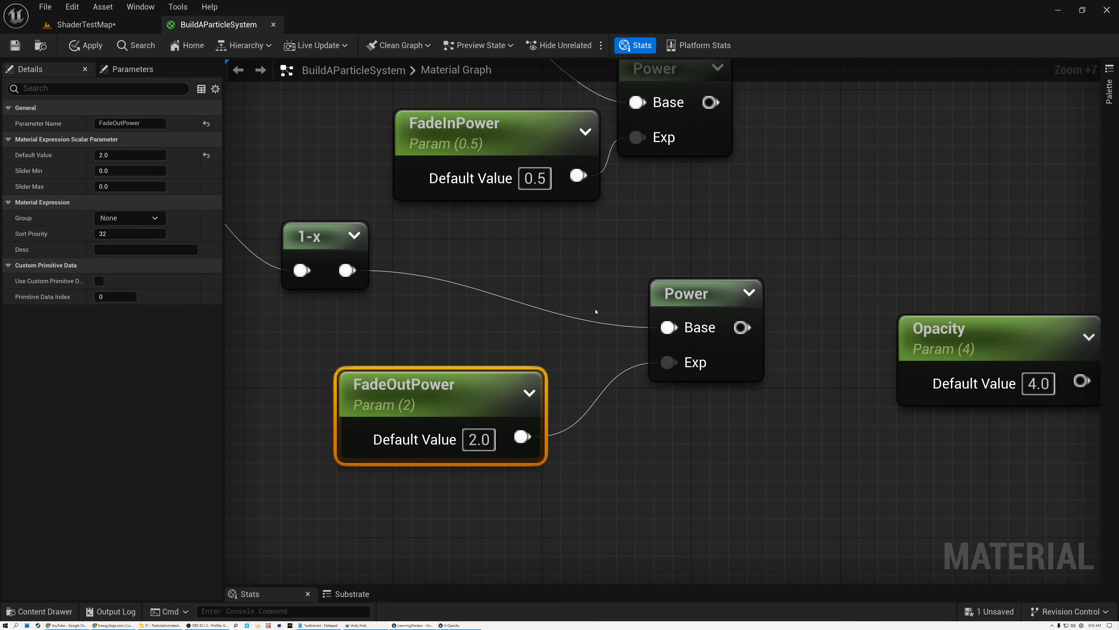
{"action": "left_click_drag", "start_coordinate": [300, 228], "coordinate": [464, 298]}
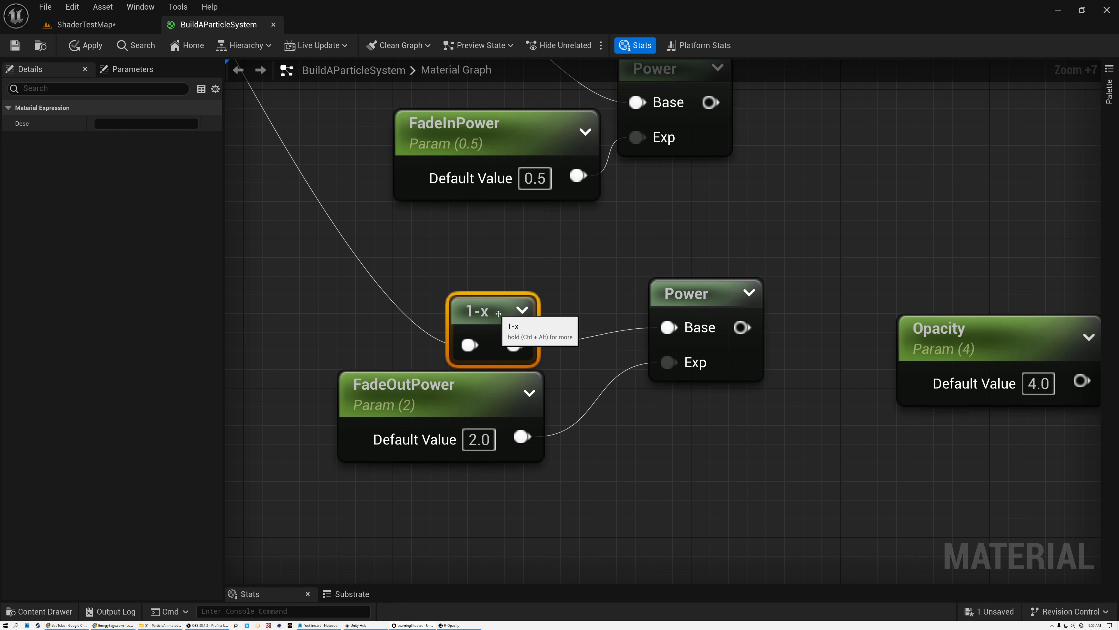
{"action": "left_click", "coordinate": [687, 294]}
{"action": "right_click_drag", "start_coordinate": [685, 245], "coordinate": [689, 339]}
{"action": "left_click_drag", "start_coordinate": [434, 368], "coordinate": [505, 413]}
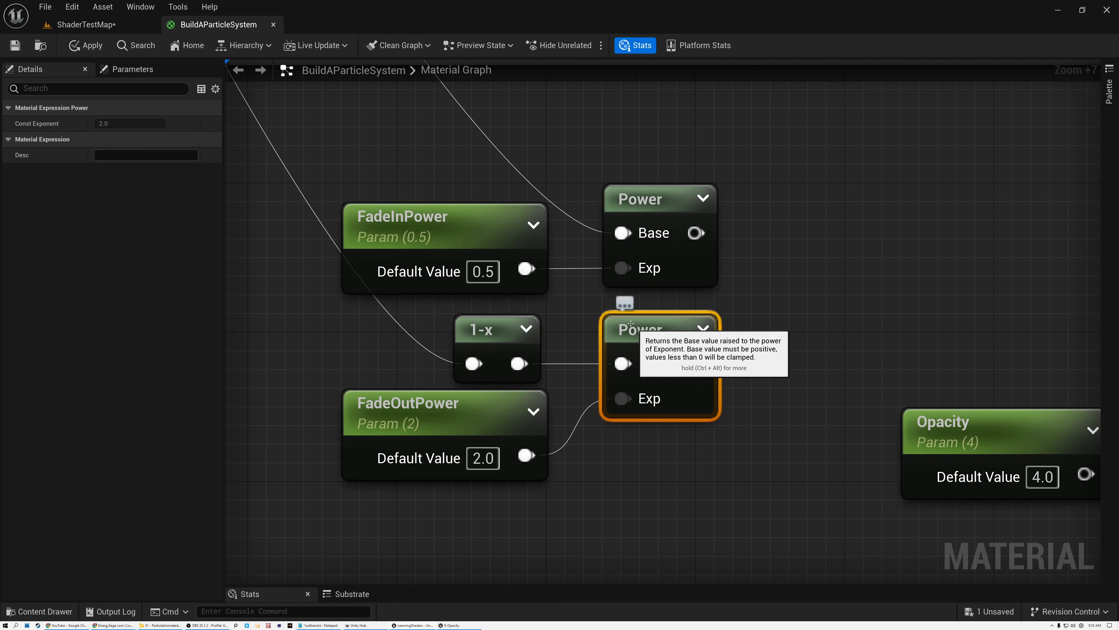
{"action": "left_click_drag", "start_coordinate": [431, 183], "coordinate": [662, 232]}
{"action": "left_click_drag", "start_coordinate": [368, 356], "coordinate": [689, 480]}
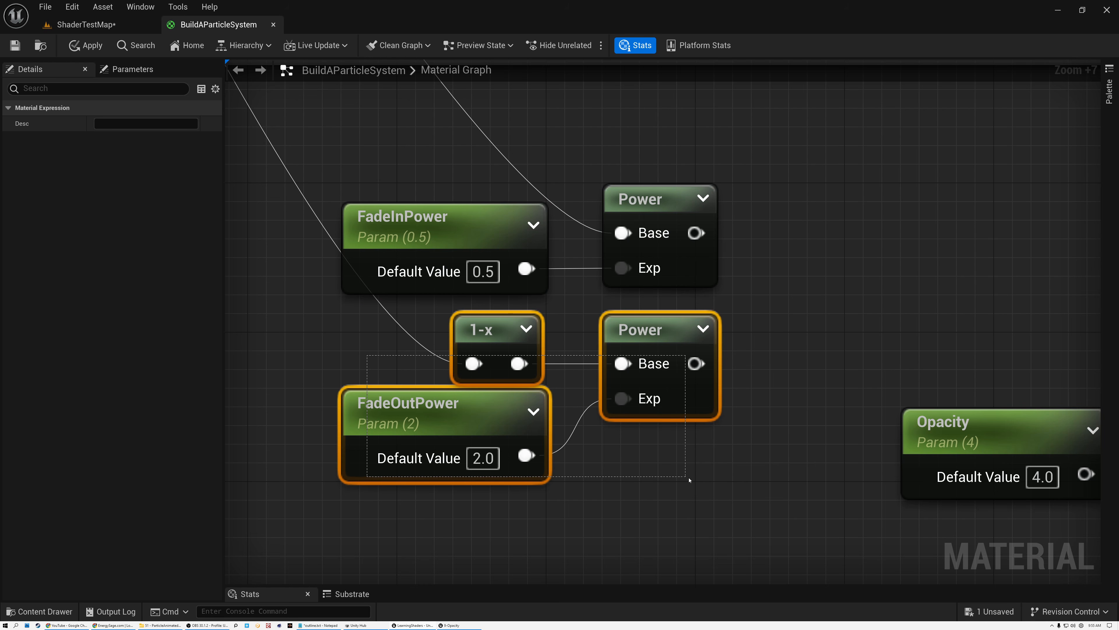
{"action": "right_click_drag", "start_coordinate": [788, 276], "coordinate": [715, 272]}
{"action": "left_click_drag", "start_coordinate": [624, 236], "coordinate": [705, 276]}
Multiply the fade-in Power result by the fade-out Power result.
{"action": "type", "text": "mul"}
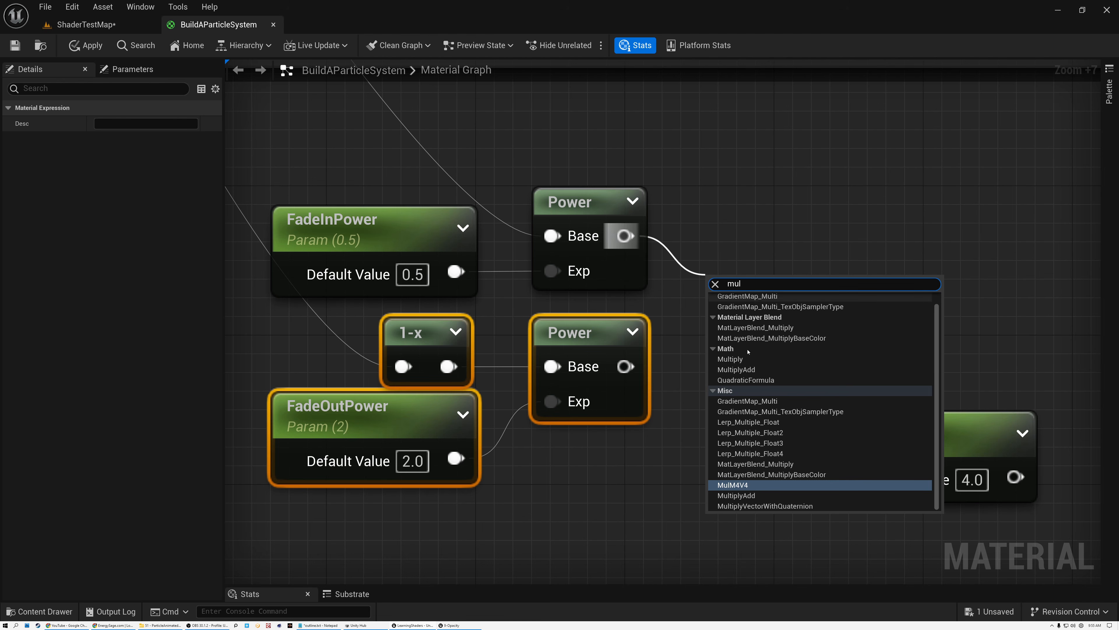
{"action": "left_click", "coordinate": [733, 359]}
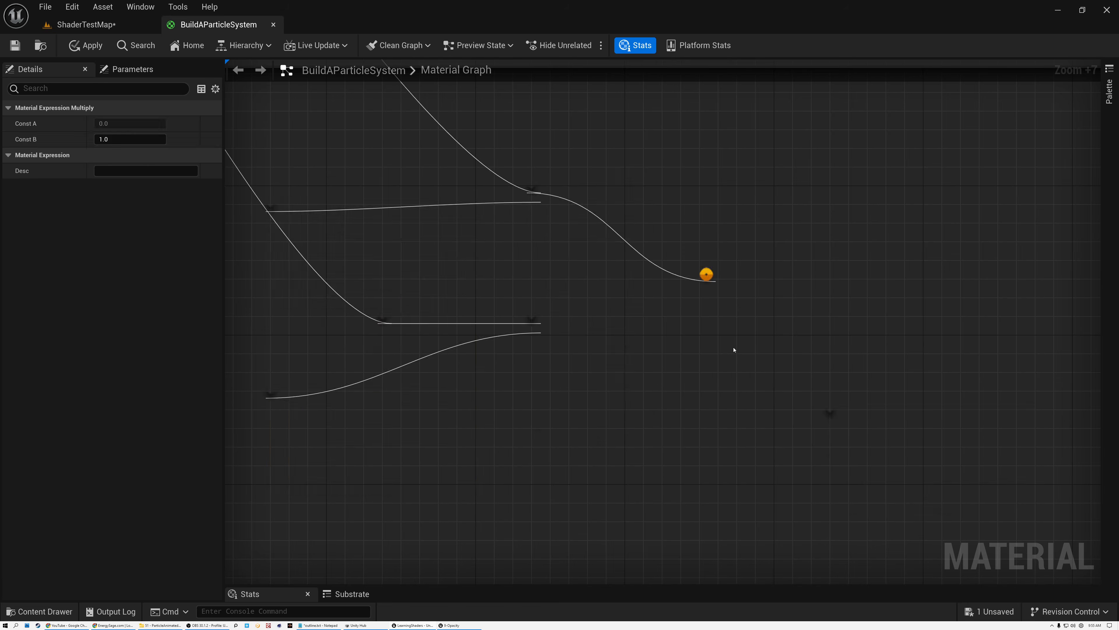
{"action": "left_click_drag", "start_coordinate": [740, 290], "coordinate": [741, 257]}
{"action": "left_click_drag", "start_coordinate": [626, 367], "coordinate": [738, 326]}
{"action": "left_click_drag", "start_coordinate": [741, 263], "coordinate": [740, 205]}
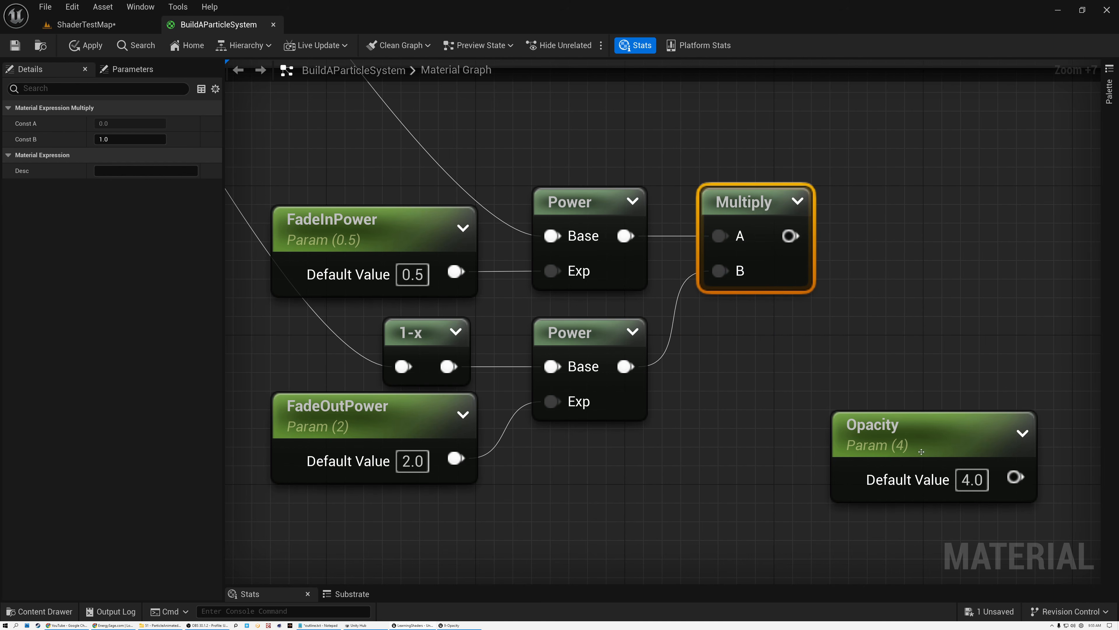
{"action": "left_click_drag", "start_coordinate": [937, 430], "coordinate": [731, 449]}
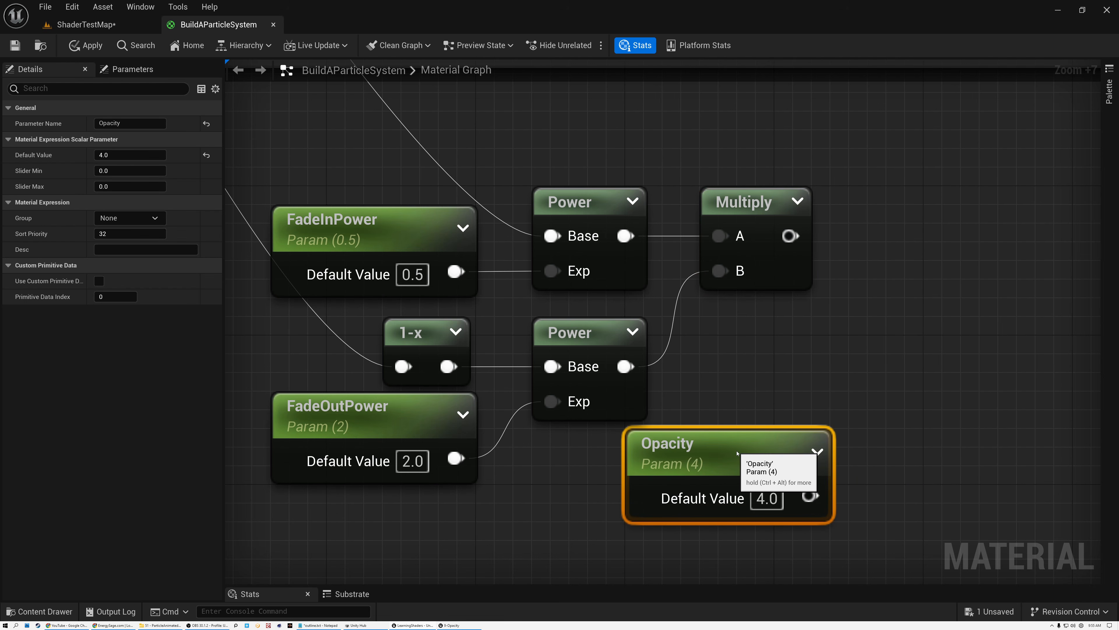
Add a second Multiply that scales the fade product by the Opacity parameter.
{"action": "left_click_drag", "start_coordinate": [790, 236], "coordinate": [853, 272]}
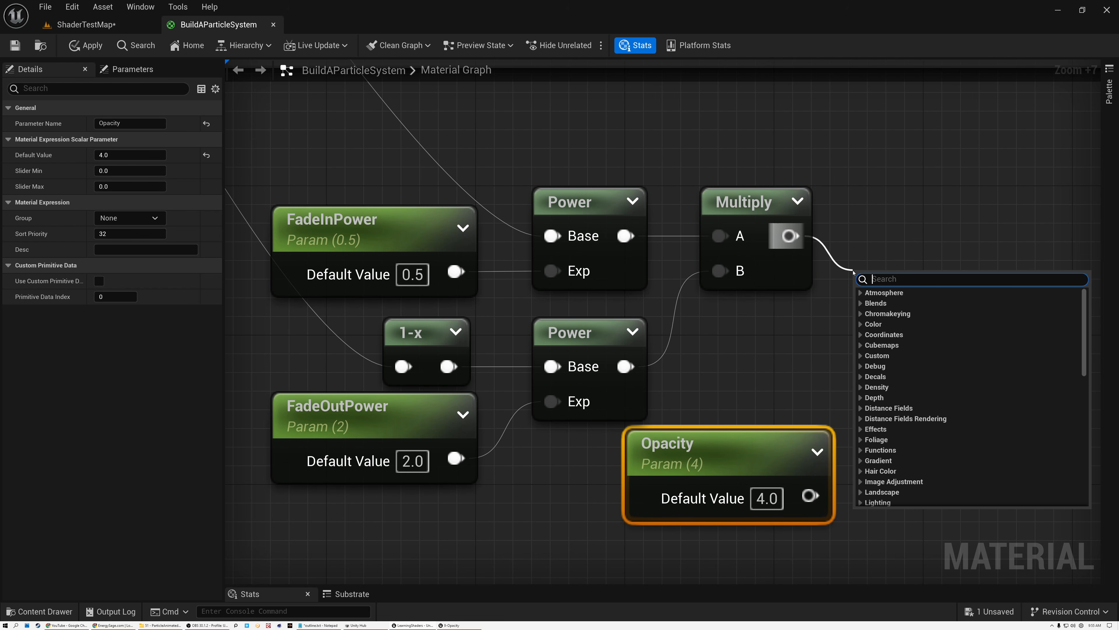
{"action": "type", "text": "mult"}
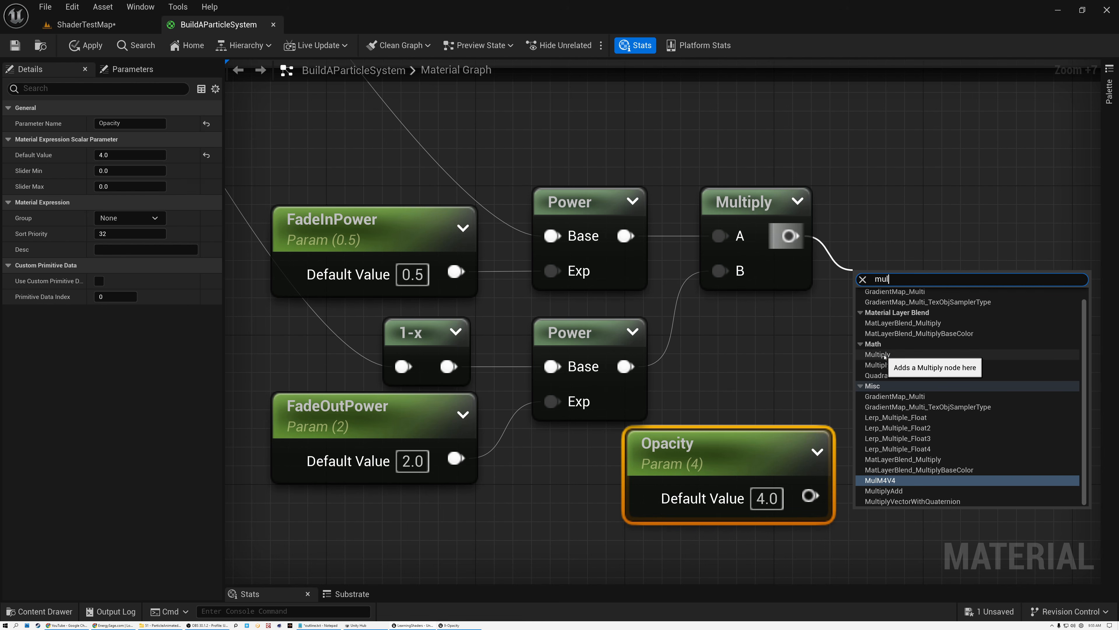
{"action": "left_click", "coordinate": [885, 354]}
{"action": "left_click_drag", "start_coordinate": [811, 496], "coordinate": [872, 356]}
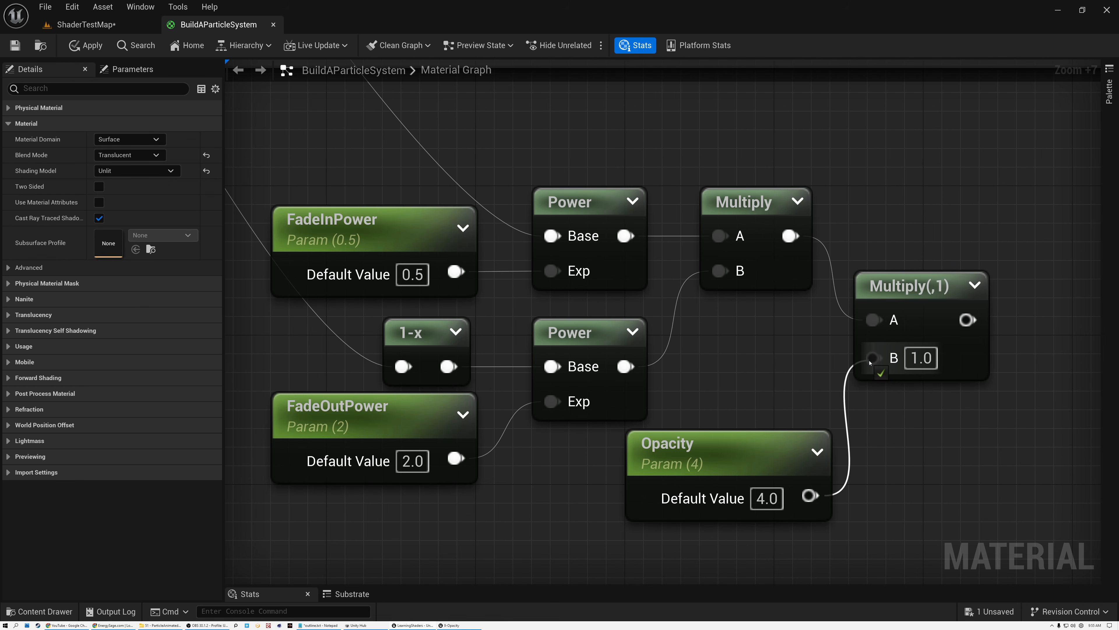
{"action": "left_click_drag", "start_coordinate": [892, 283], "coordinate": [886, 202]}
{"action": "right_click_drag", "start_coordinate": [762, 320], "coordinate": [560, 334]}
Clamp the second Multiply's output with a Saturate node.
{"action": "left_click_drag", "start_coordinate": [736, 250], "coordinate": [813, 253]}
{"action": "type", "text": "sa"}
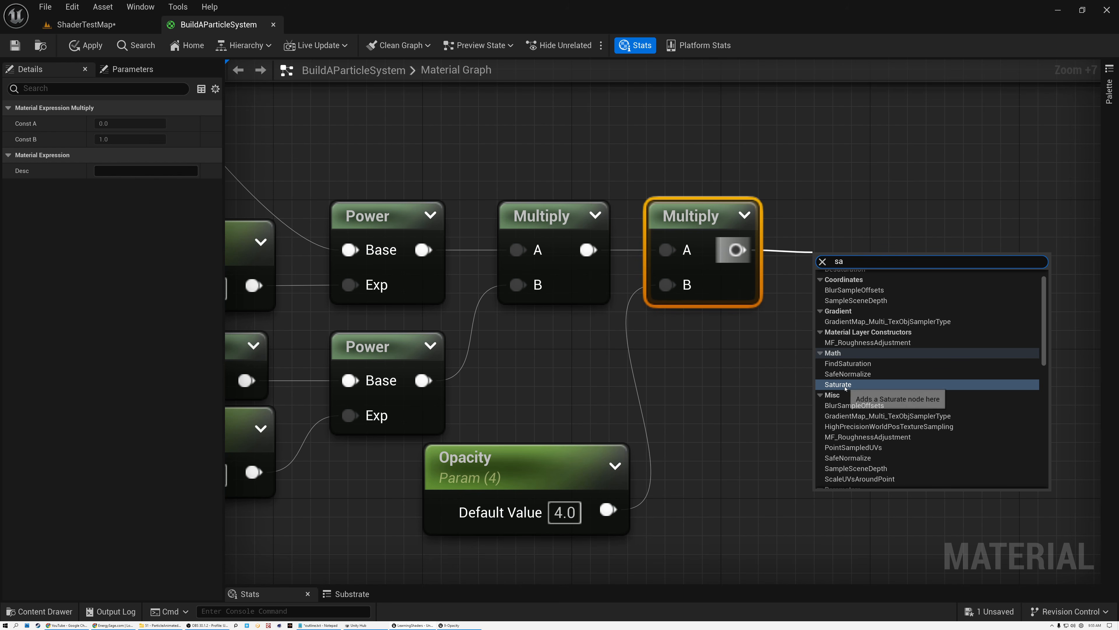
{"action": "left_click", "coordinate": [842, 384]}
{"action": "left_click", "coordinate": [848, 269]}
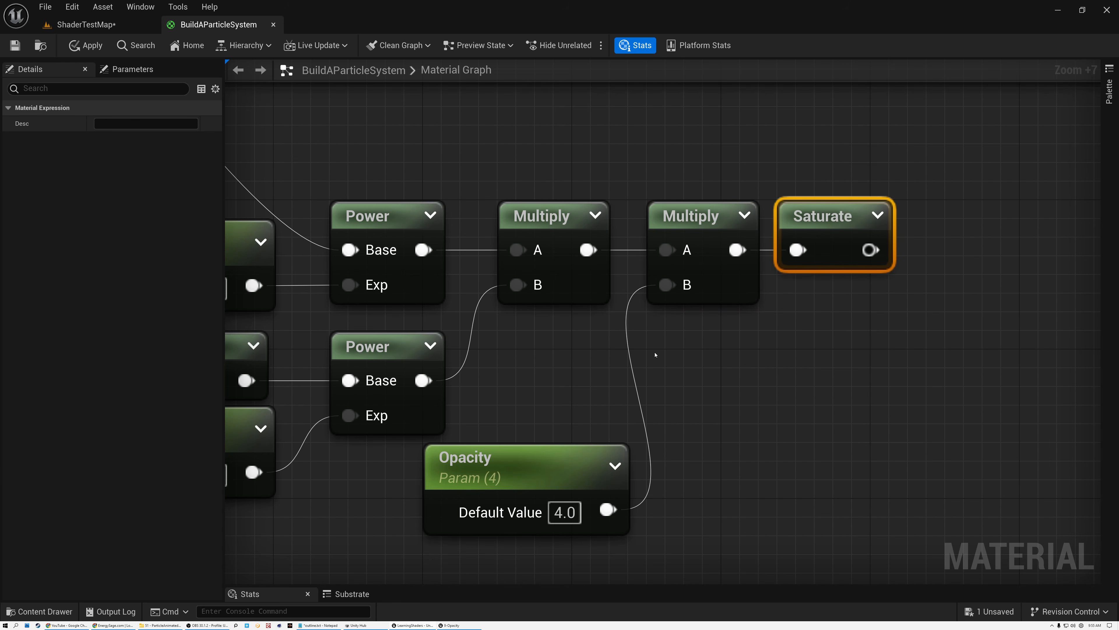
{"action": "scroll", "coordinate": [657, 358], "scroll_direction": "down", "scroll_amount": 2}
{"action": "right_click_drag", "start_coordinate": [542, 373], "coordinate": [724, 397]}
{"action": "scroll", "coordinate": [744, 364], "scroll_direction": "down", "scroll_amount": 1}
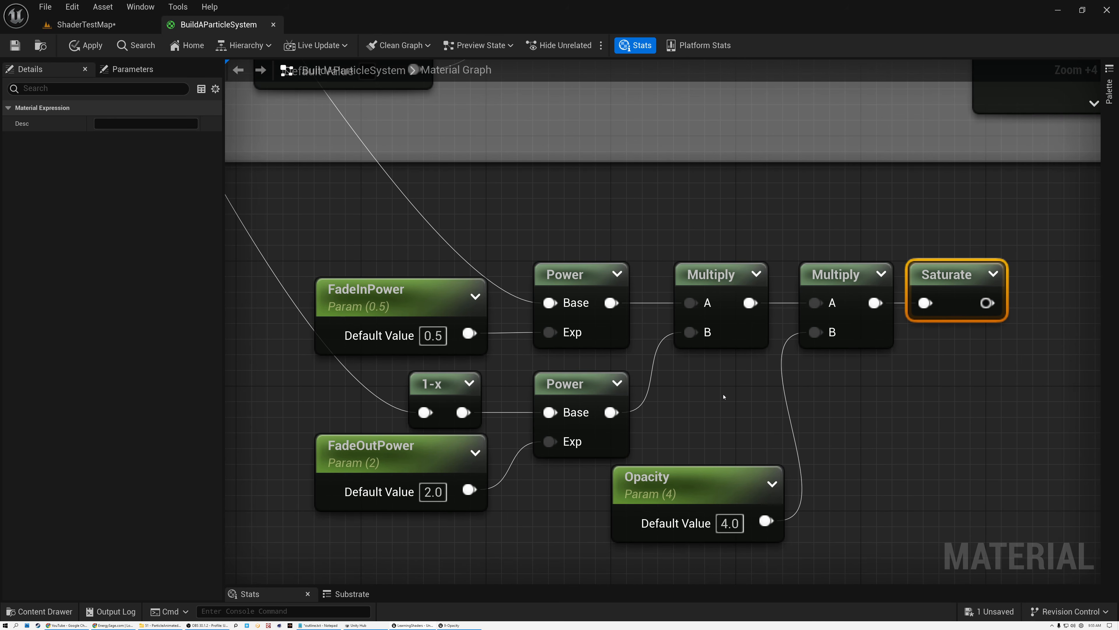
{"action": "left_click_drag", "start_coordinate": [341, 209], "coordinate": [983, 536]}
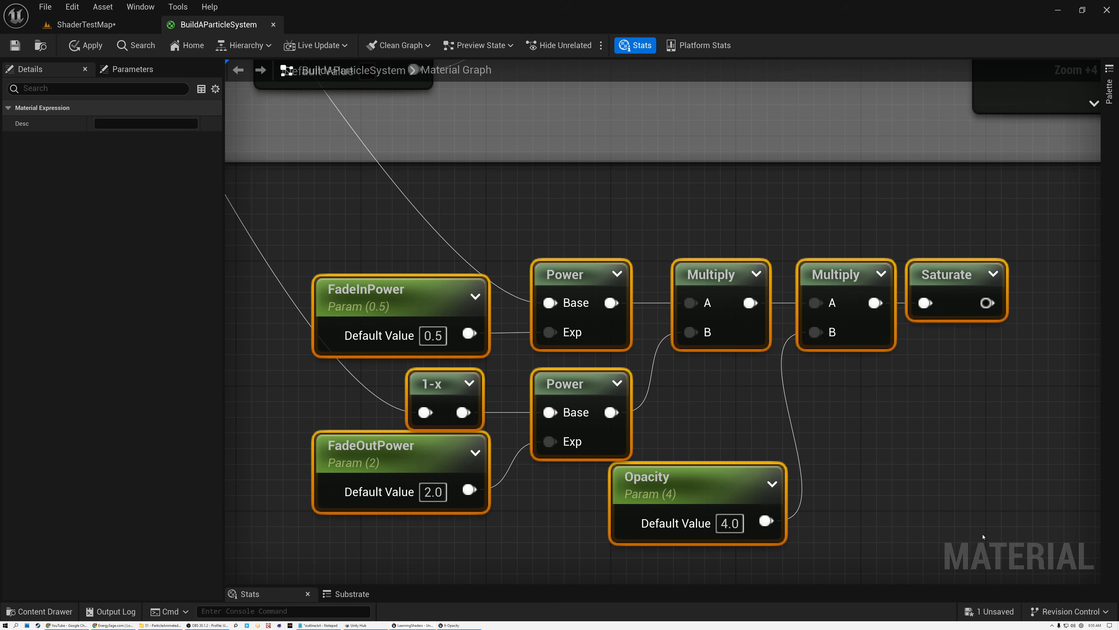
Add a VertexInterpolator fed by the Saturate output and place it beside Saturate.
{"action": "left_click", "coordinate": [708, 415]}
{"action": "scroll", "coordinate": [708, 416], "scroll_direction": "down", "scroll_amount": 3}
{"action": "scroll", "coordinate": [507, 399], "scroll_direction": "down", "scroll_amount": 3}
{"action": "left_click_drag", "start_coordinate": [364, 322], "coordinate": [644, 493]}
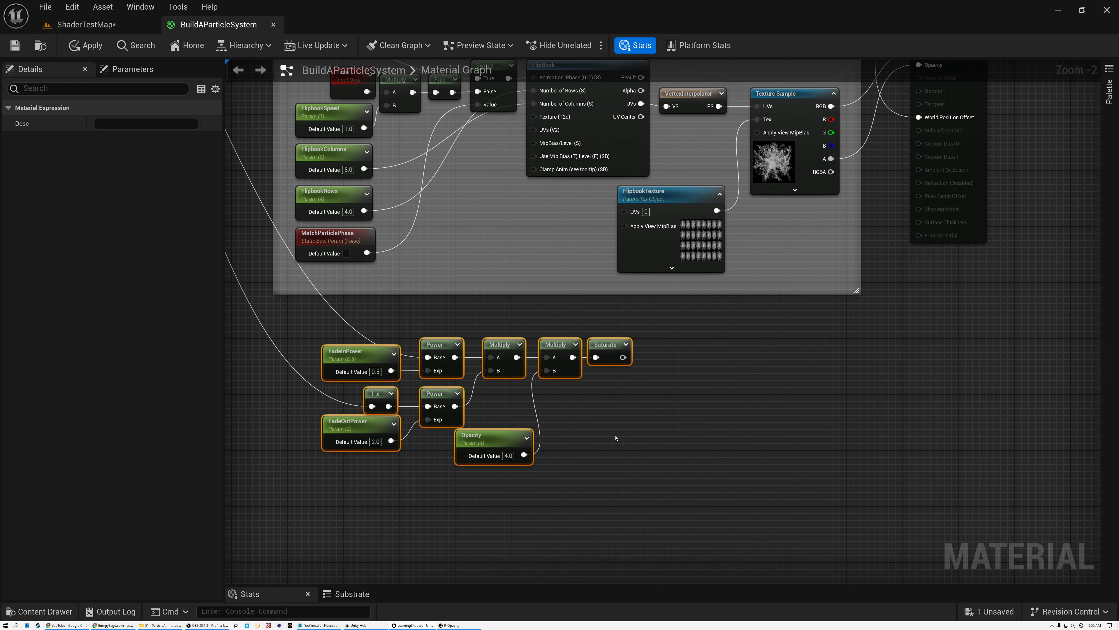
{"action": "left_click", "coordinate": [657, 365]}
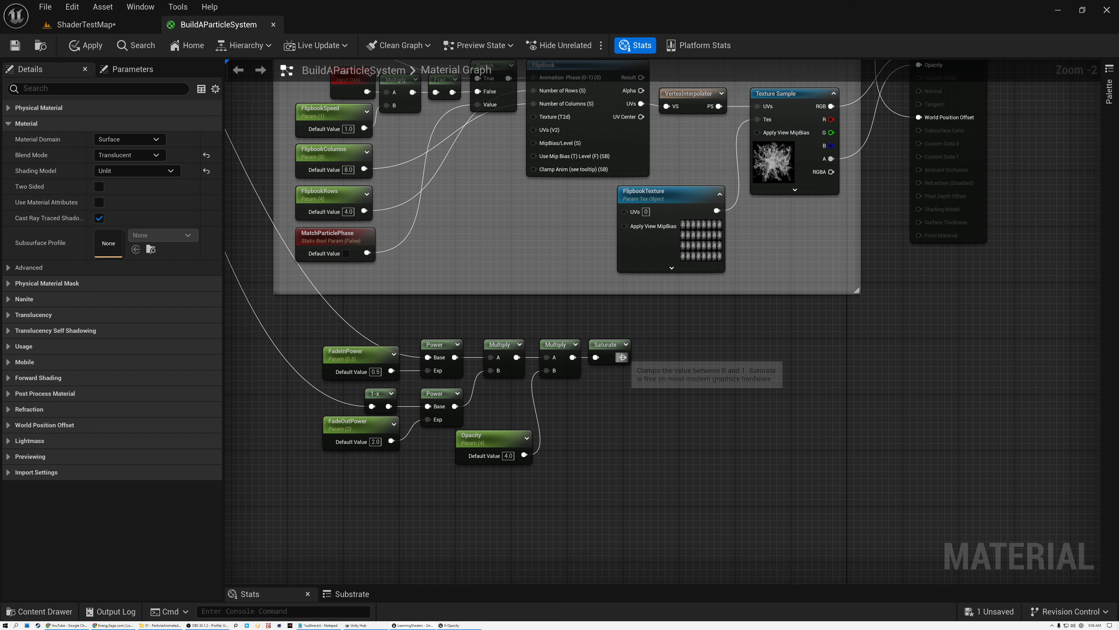
{"action": "left_click_drag", "start_coordinate": [623, 357], "coordinate": [677, 354]}
{"action": "type", "text": "vert"}
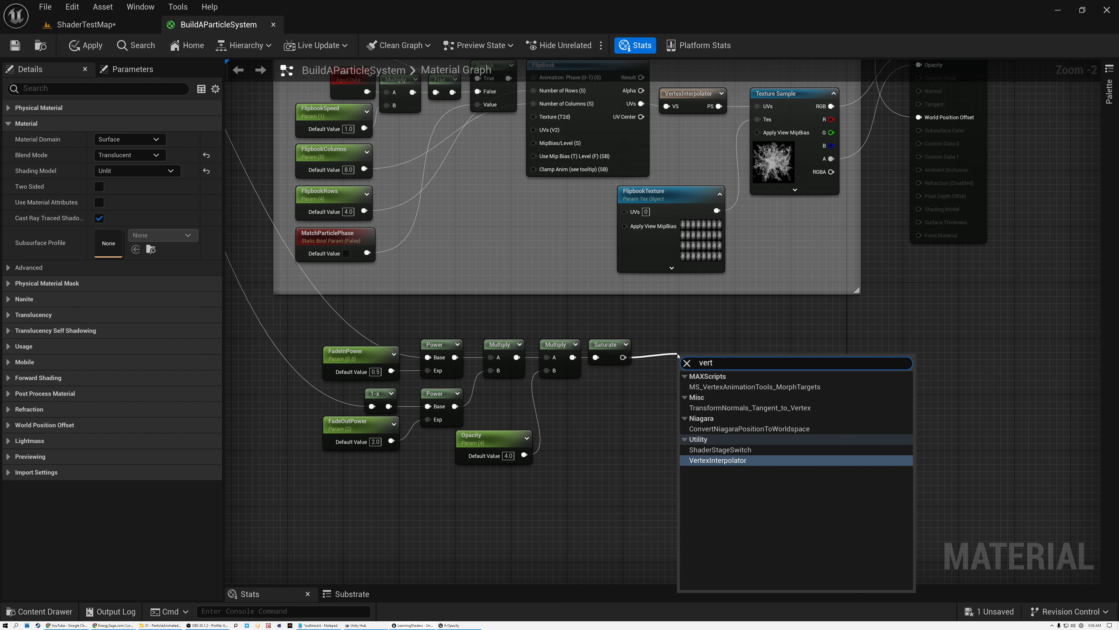
{"action": "left_click", "coordinate": [720, 461]}
{"action": "left_click_drag", "start_coordinate": [710, 361], "coordinate": [668, 347]}
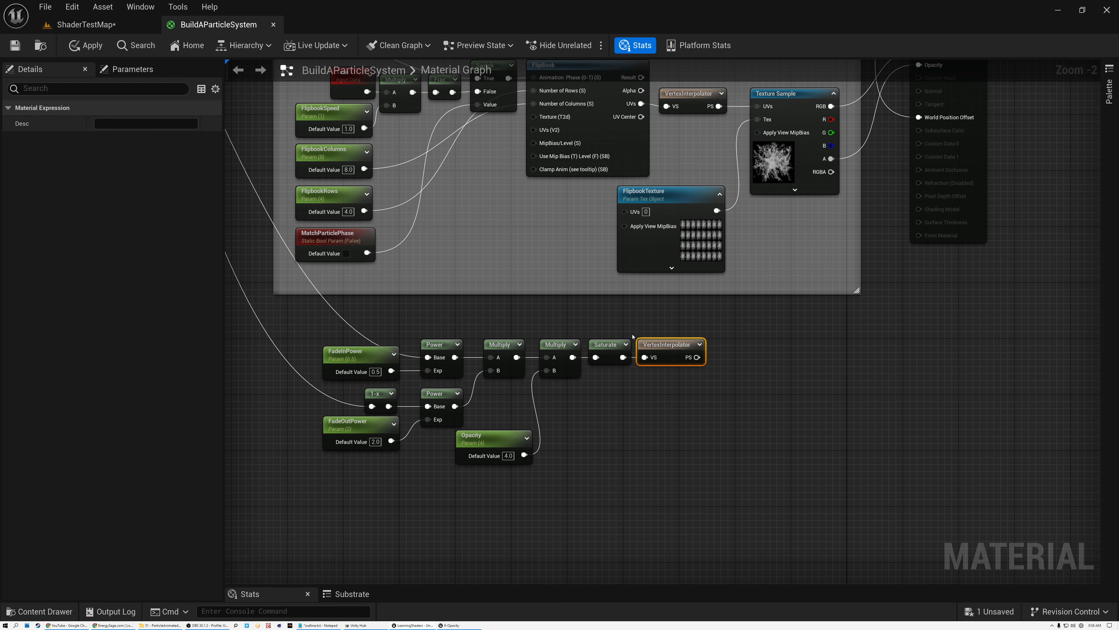
{"action": "left_click_drag", "start_coordinate": [318, 327], "coordinate": [603, 486]}
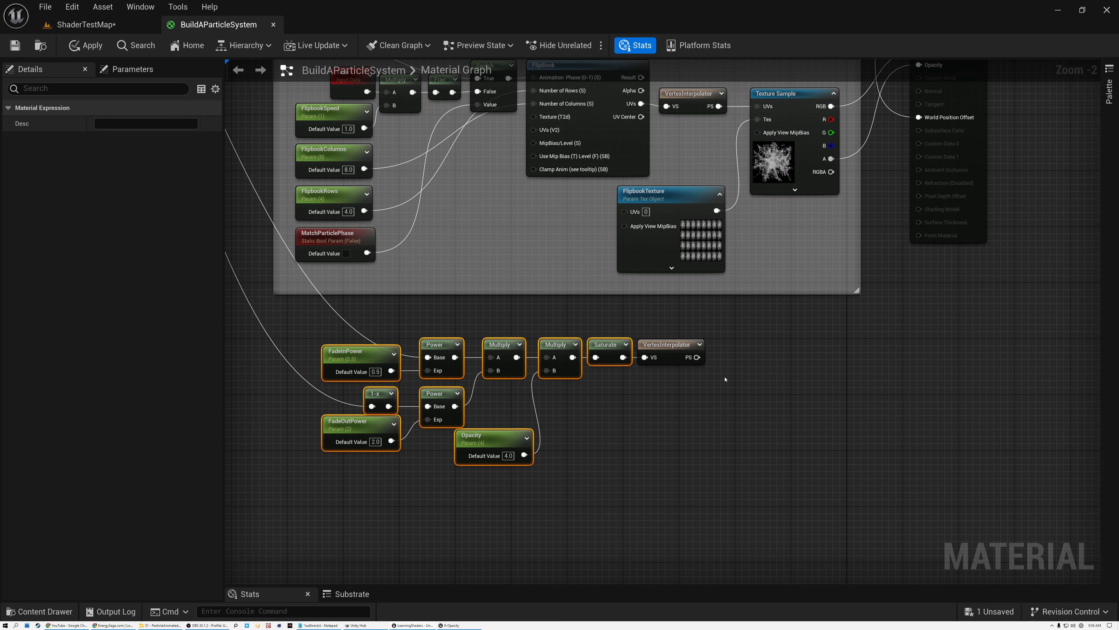
{"action": "right_click_drag", "start_coordinate": [739, 359], "coordinate": [729, 399]}
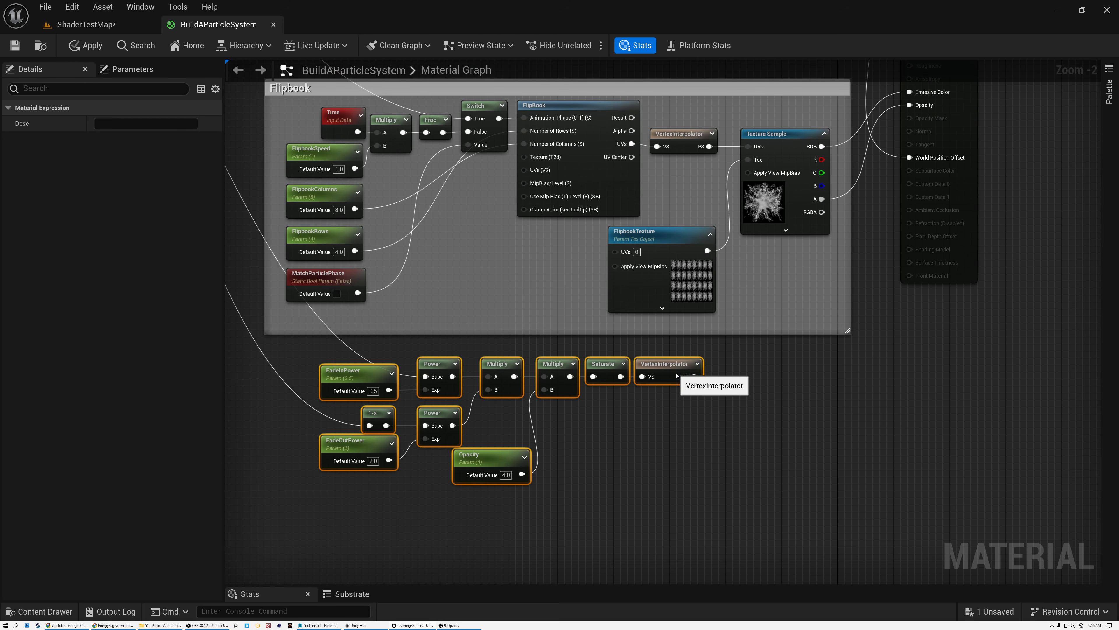
Add a Multiply on the Texture Sample alpha with the VertexInterpolator output in B.
{"action": "right_click_drag", "start_coordinate": [792, 387], "coordinate": [616, 465]}
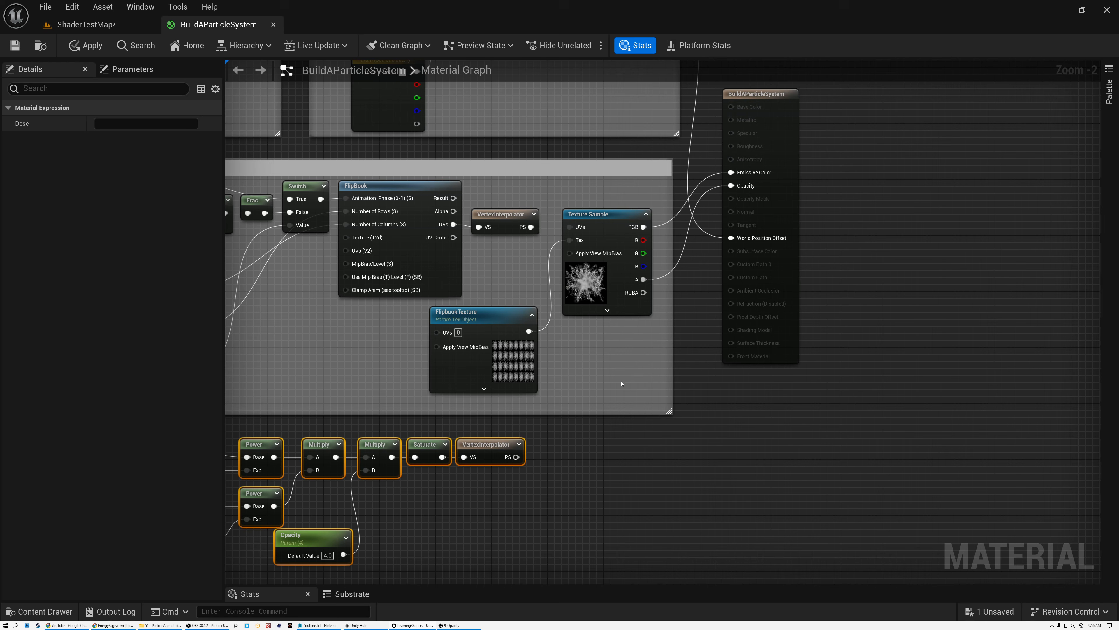
{"action": "left_click", "coordinate": [621, 282]}
{"action": "scroll", "coordinate": [620, 283], "scroll_direction": "up", "scroll_amount": 4}
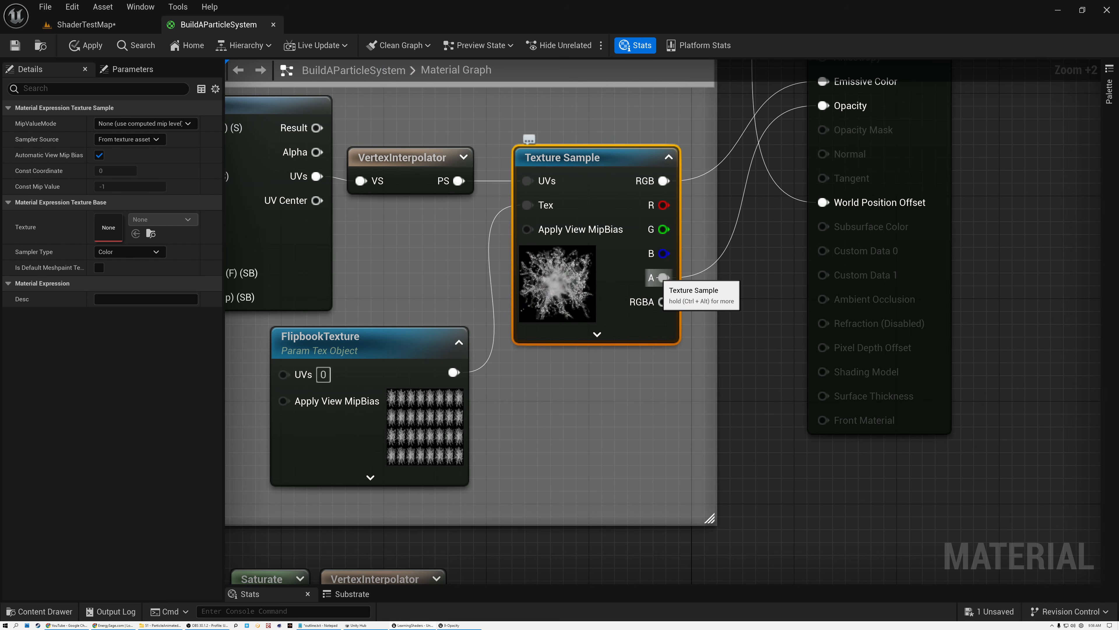
{"action": "right_click_drag", "start_coordinate": [678, 276], "coordinate": [542, 422]}
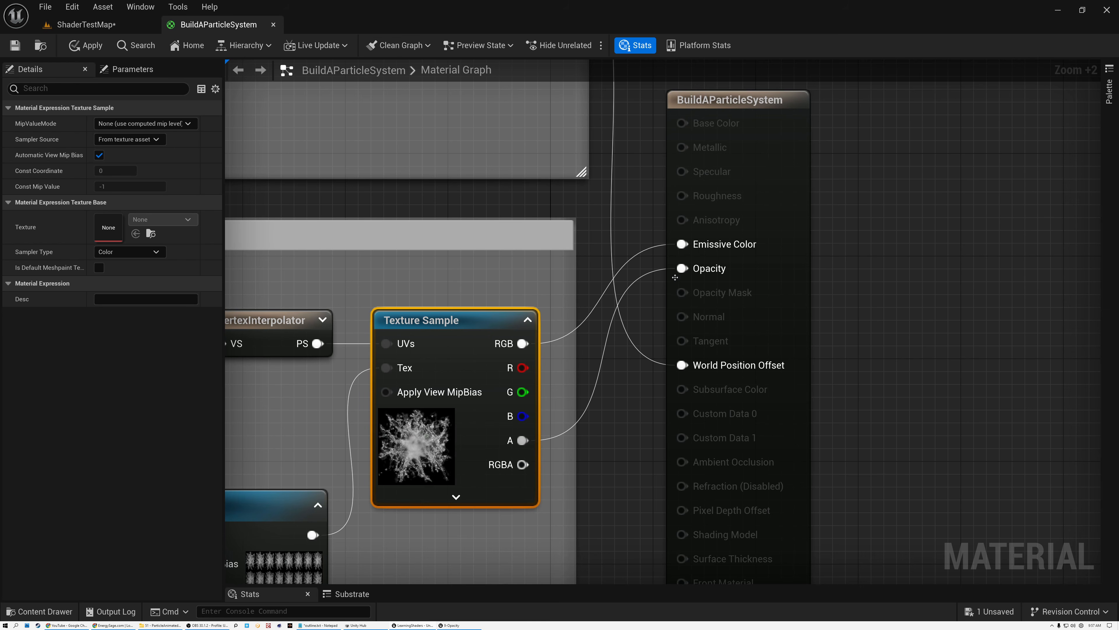
{"action": "right_click_drag", "start_coordinate": [637, 470], "coordinate": [652, 236]}
{"action": "left_click_drag", "start_coordinate": [550, 230], "coordinate": [589, 412]}
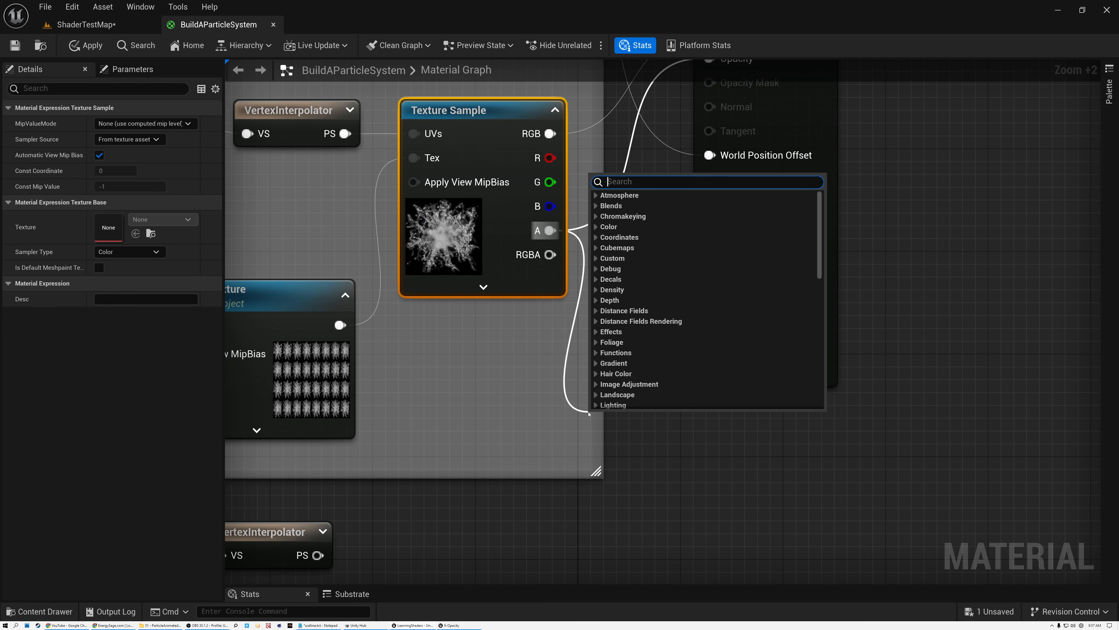
{"action": "type", "text": "mul"}
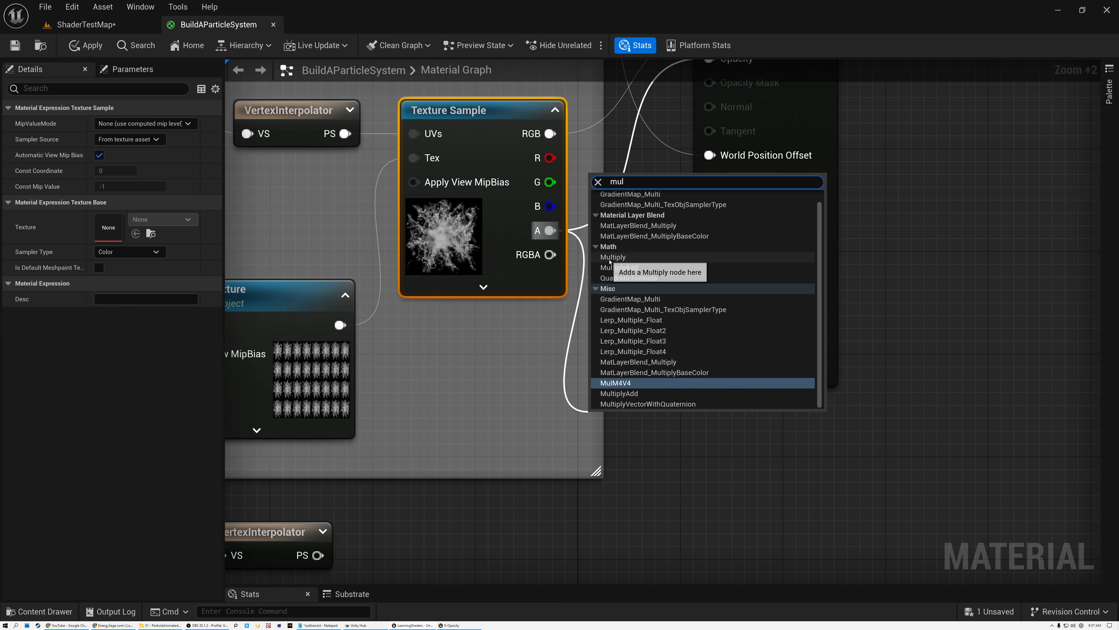
{"action": "left_click", "coordinate": [612, 256]}
{"action": "right_click_drag", "start_coordinate": [662, 365], "coordinate": [920, 177]}
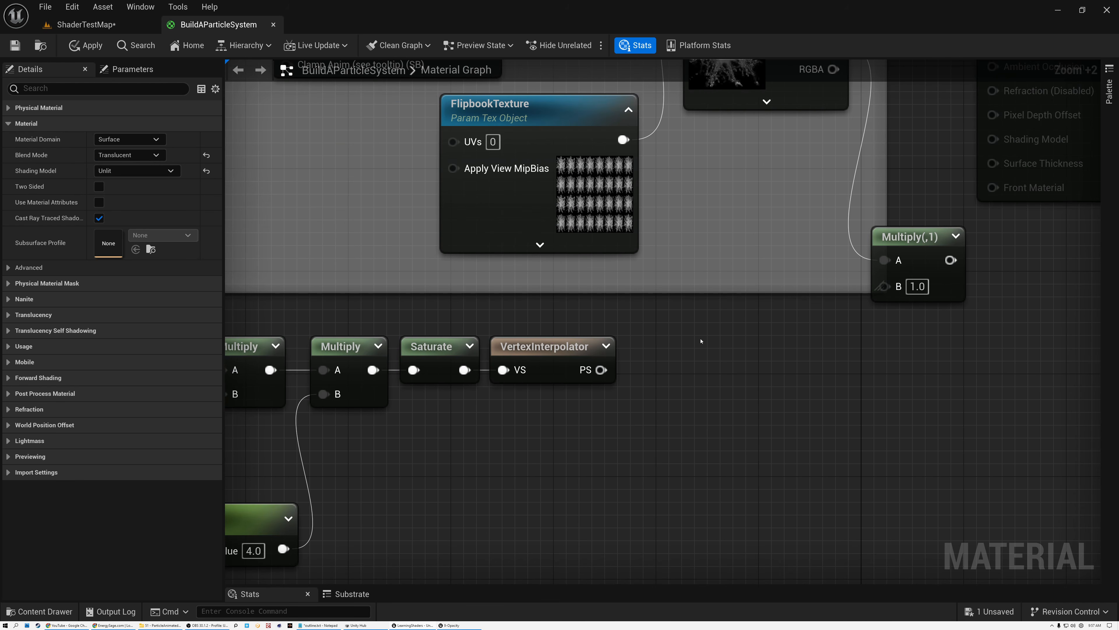
{"action": "left_click", "coordinate": [568, 356]}
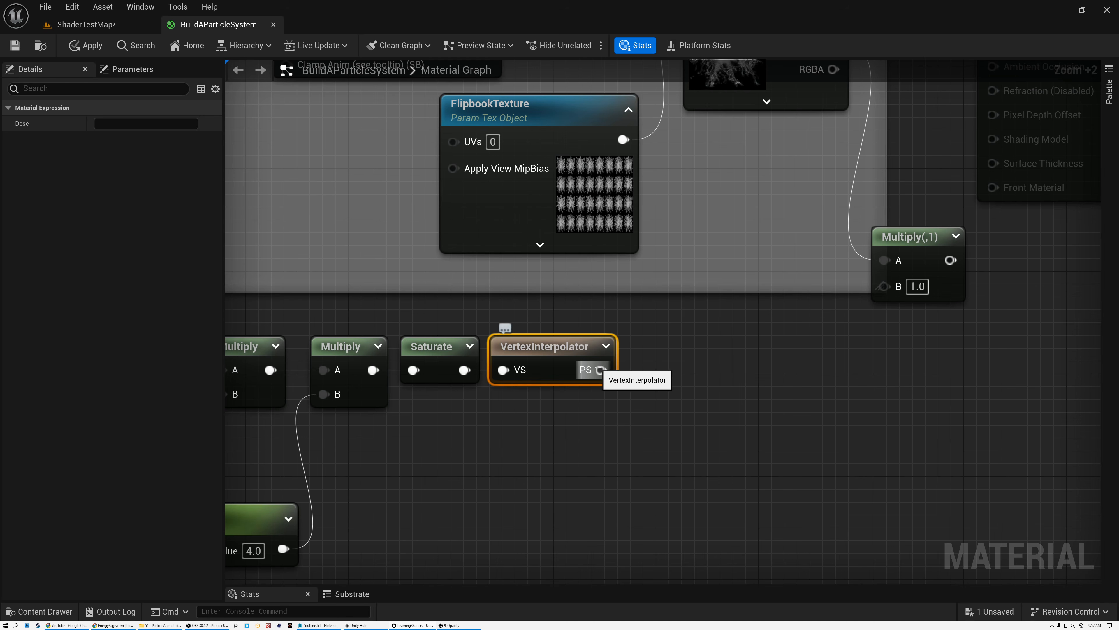
{"action": "left_click_drag", "start_coordinate": [600, 370], "coordinate": [882, 287]}
{"action": "right_click_drag", "start_coordinate": [969, 255], "coordinate": [781, 448]}
Connect the Multiply result to the material's Opacity input.
{"action": "left_click_drag", "start_coordinate": [705, 428], "coordinate": [720, 216]}
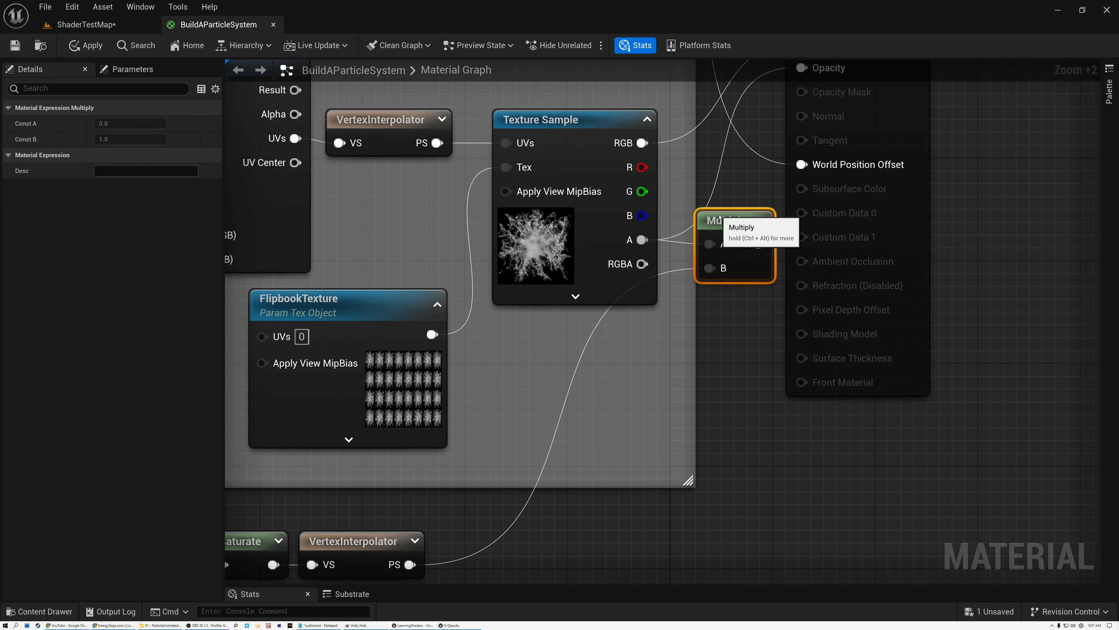
{"action": "right_click_drag", "start_coordinate": [742, 184], "coordinate": [695, 362]}
{"action": "left_click_drag", "start_coordinate": [711, 417], "coordinate": [751, 242]}
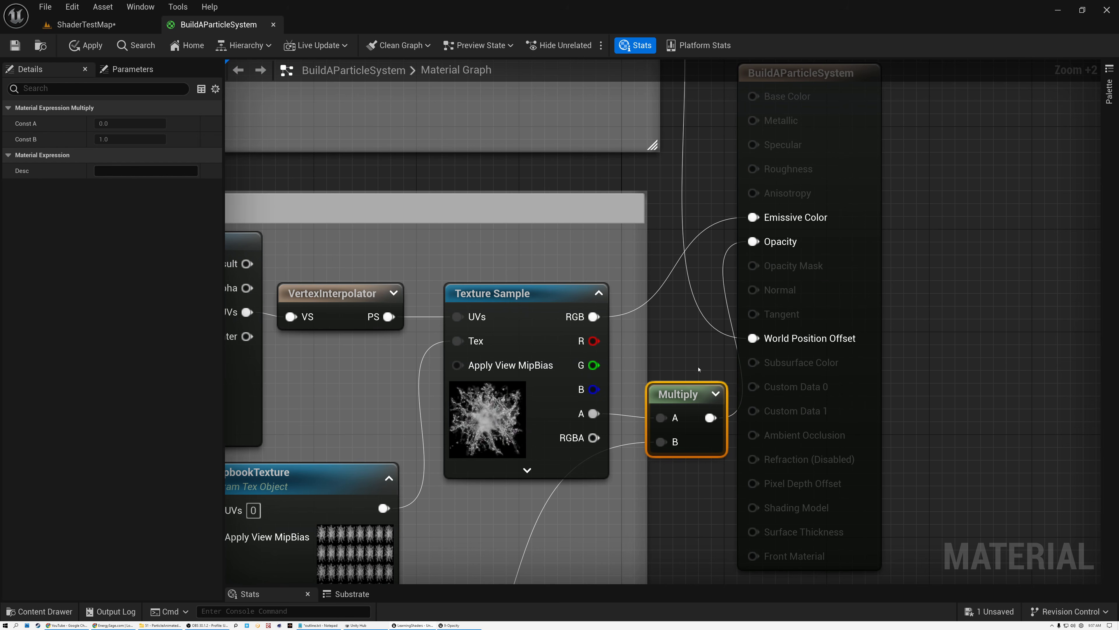
{"action": "left_click_drag", "start_coordinate": [689, 388], "coordinate": [675, 388]}
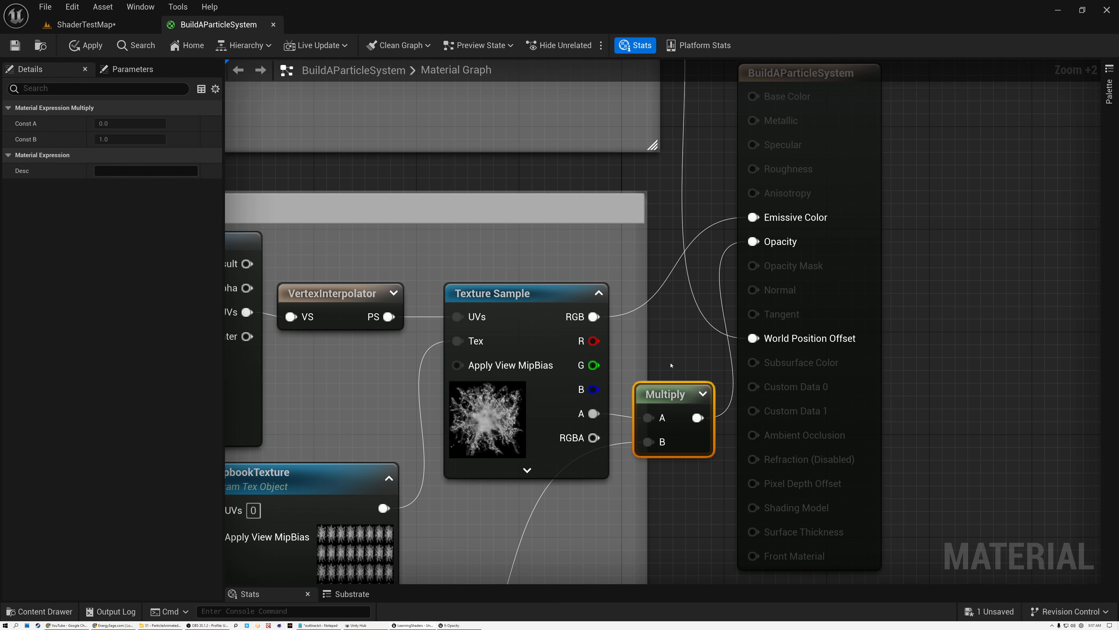
{"action": "scroll", "coordinate": [670, 363], "scroll_direction": "down", "scroll_amount": 4}
{"action": "right_click_drag", "start_coordinate": [612, 475], "coordinate": [896, 322]}
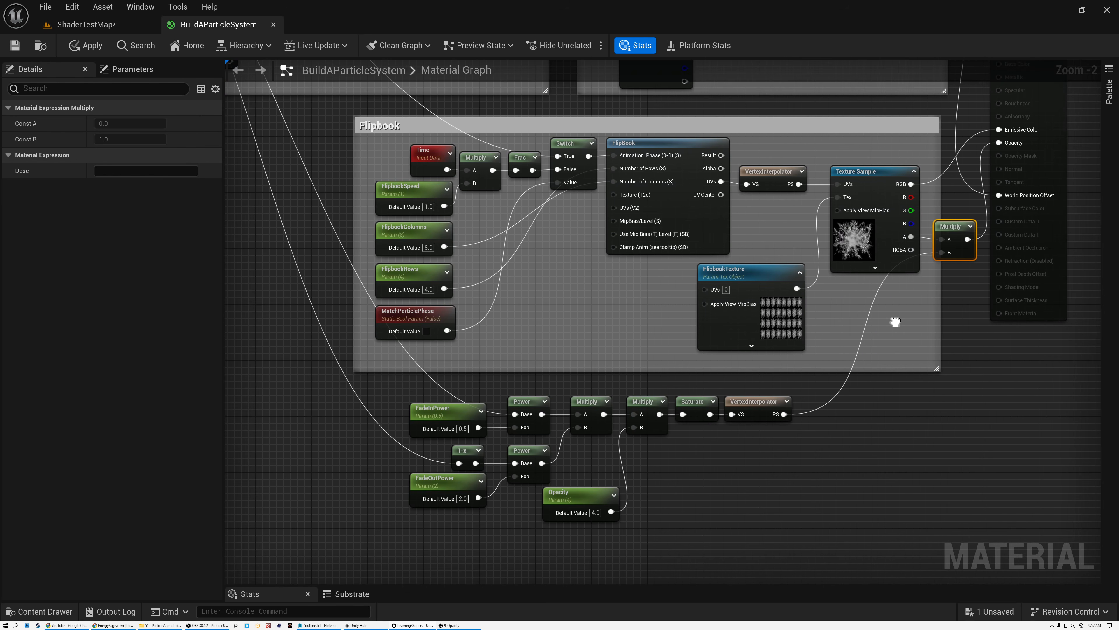
Wrap the fade parameters, Power, Multiply and Saturate nodes in a comment titled 'Opacity'.
{"action": "left_click", "coordinate": [470, 404]}
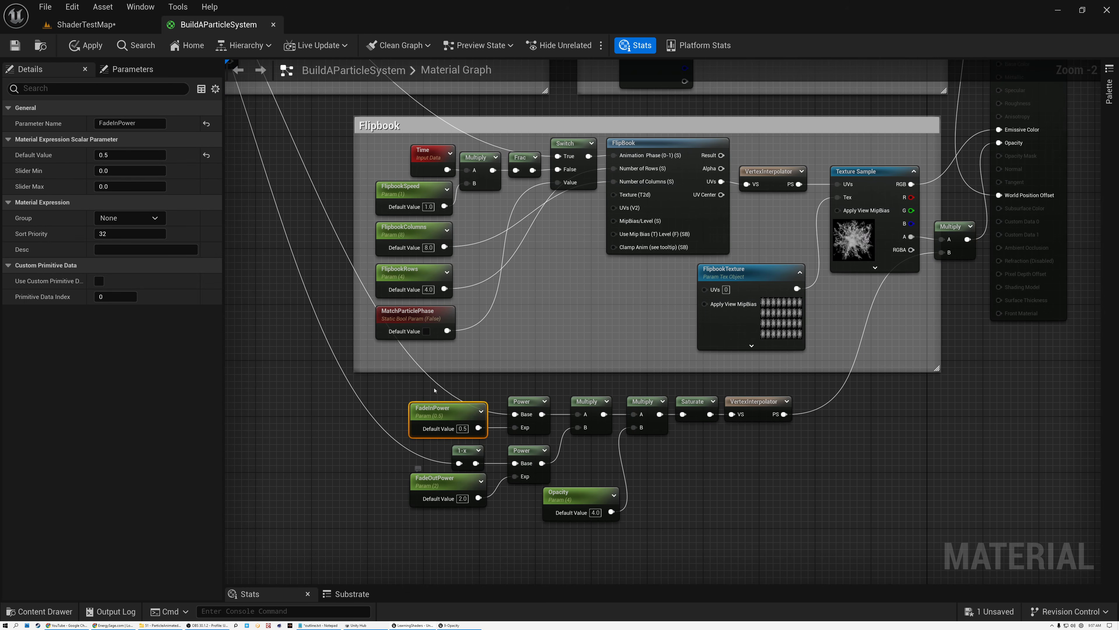
{"action": "double_click", "coordinate": [434, 410]}
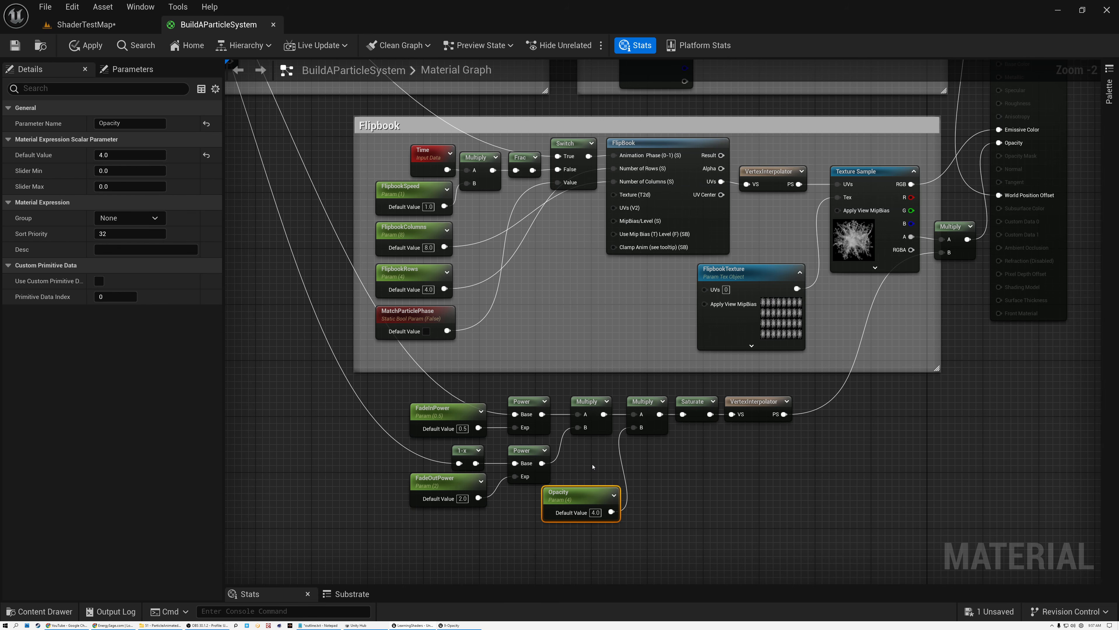
{"action": "left_click_drag", "start_coordinate": [397, 392], "coordinate": [767, 489]}
{"action": "right_click", "coordinate": [747, 401]}
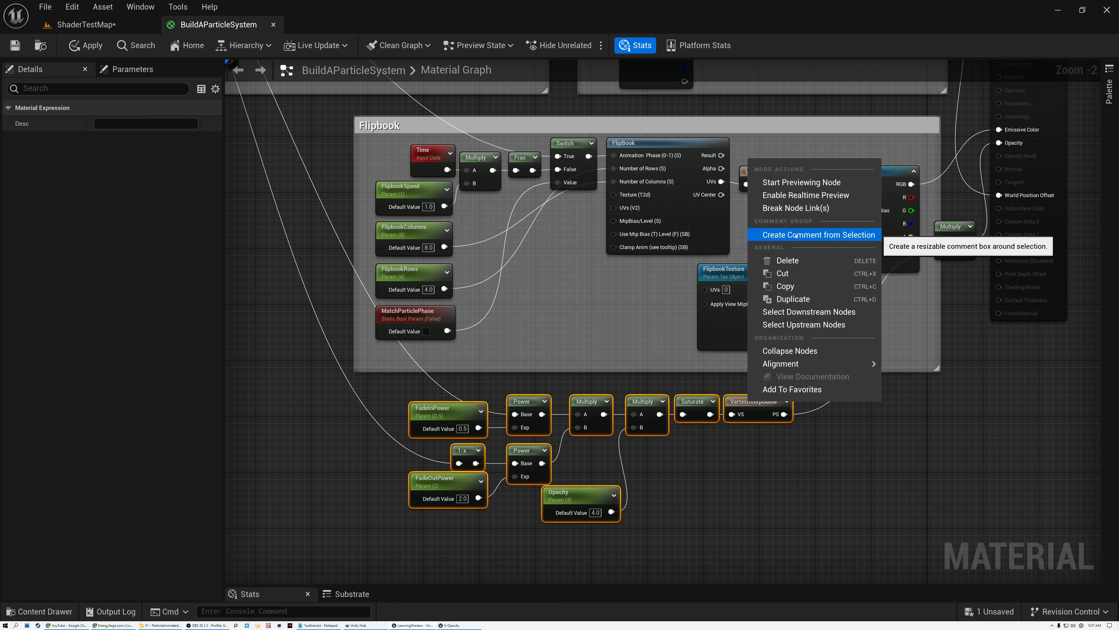
{"action": "left_click", "coordinate": [772, 234]}
{"action": "type", "text": "Opacity"}
{"action": "key", "text": "Return"}
{"action": "left_click_drag", "start_coordinate": [562, 388], "coordinate": [566, 394]}
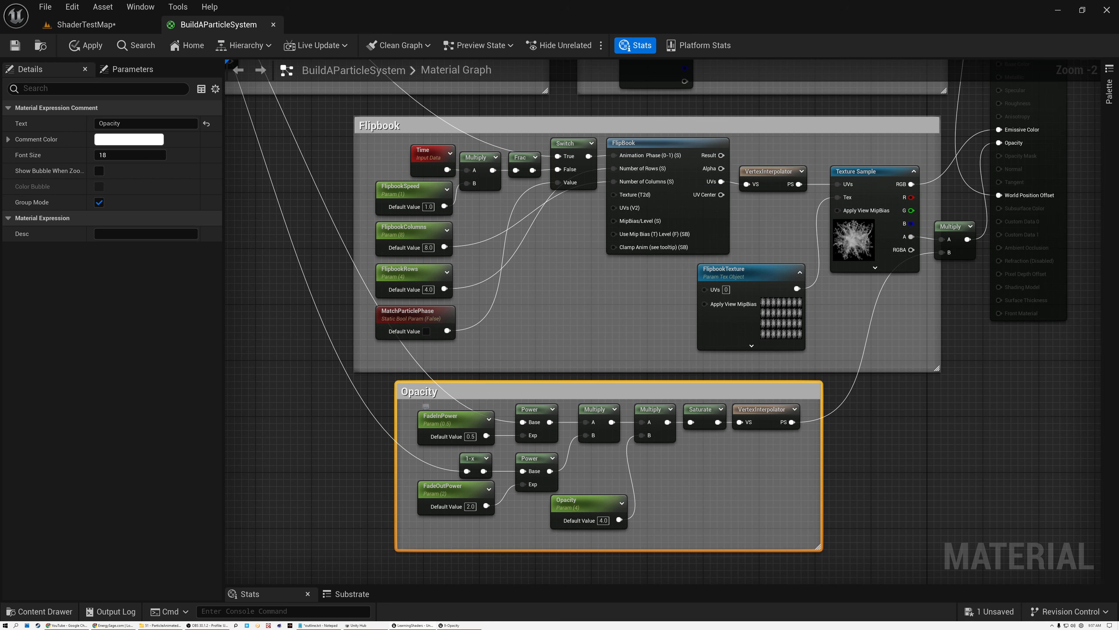
Set the Sort Priority of Opacity to 0, FadeInPower to 1 and FadeOutPower to 2.
{"action": "left_click", "coordinate": [587, 502]}
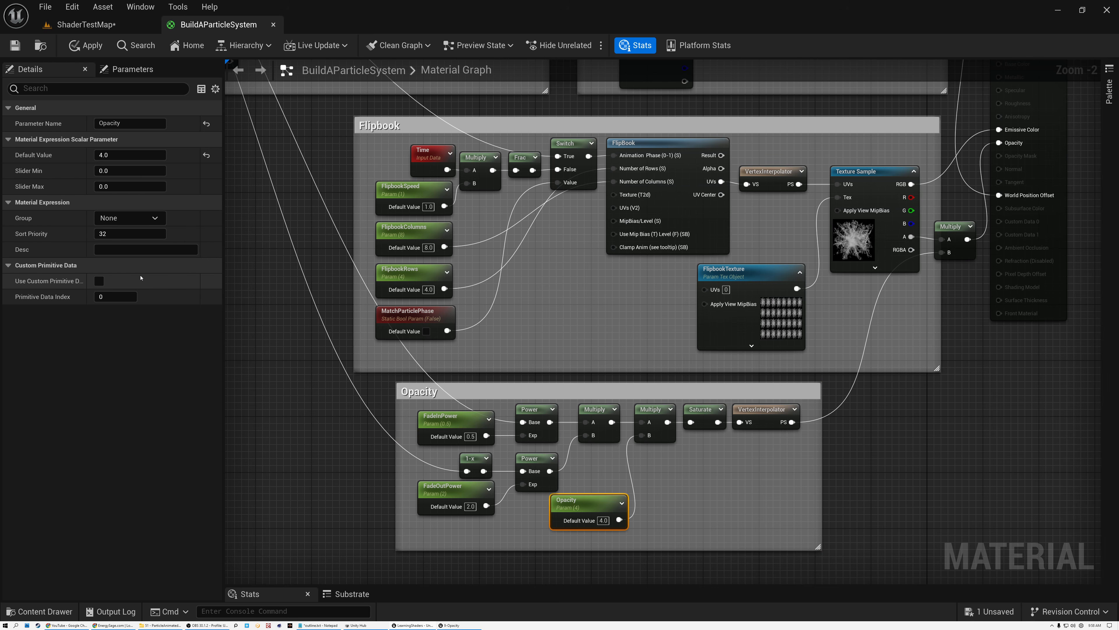
{"action": "left_click", "coordinate": [127, 220]}
{"action": "left_click", "coordinate": [122, 234]}
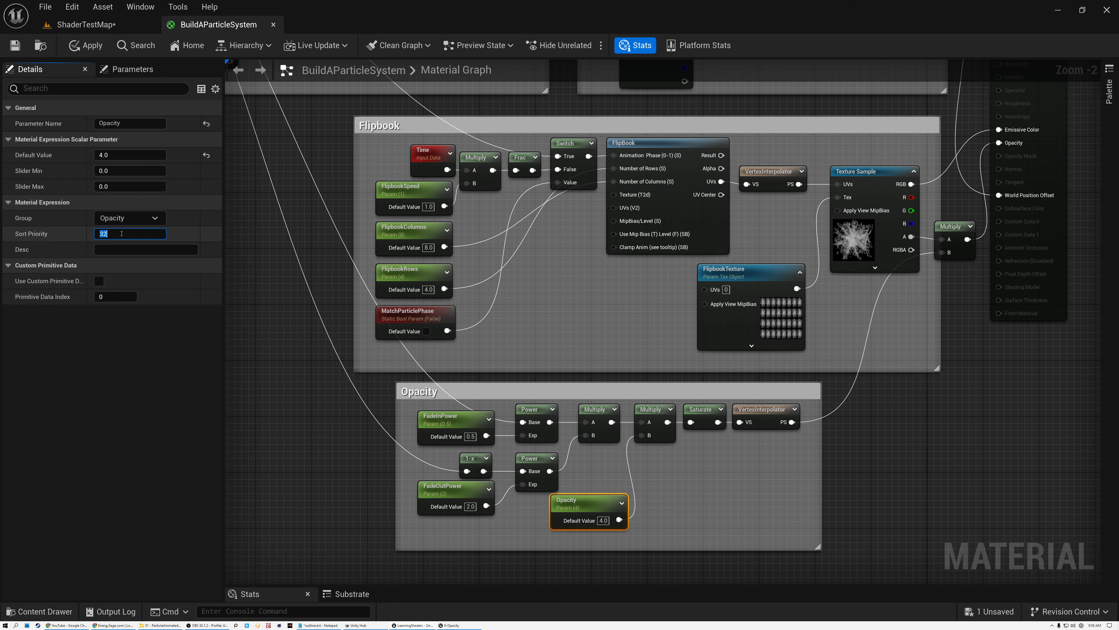
{"action": "key", "text": "Return"}
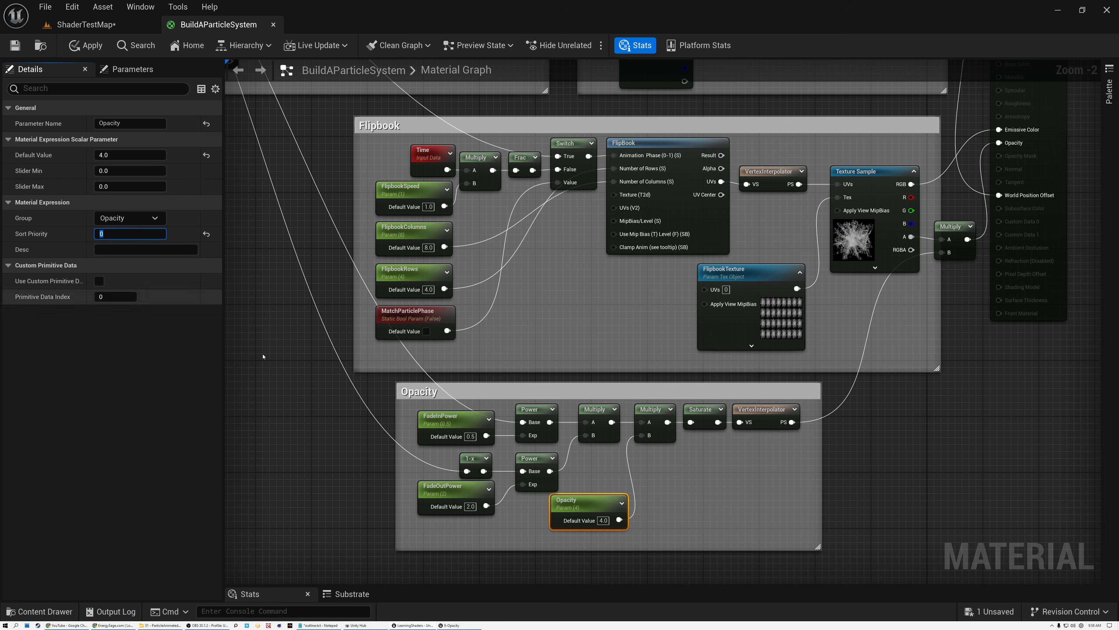
{"action": "left_click", "coordinate": [457, 437]}
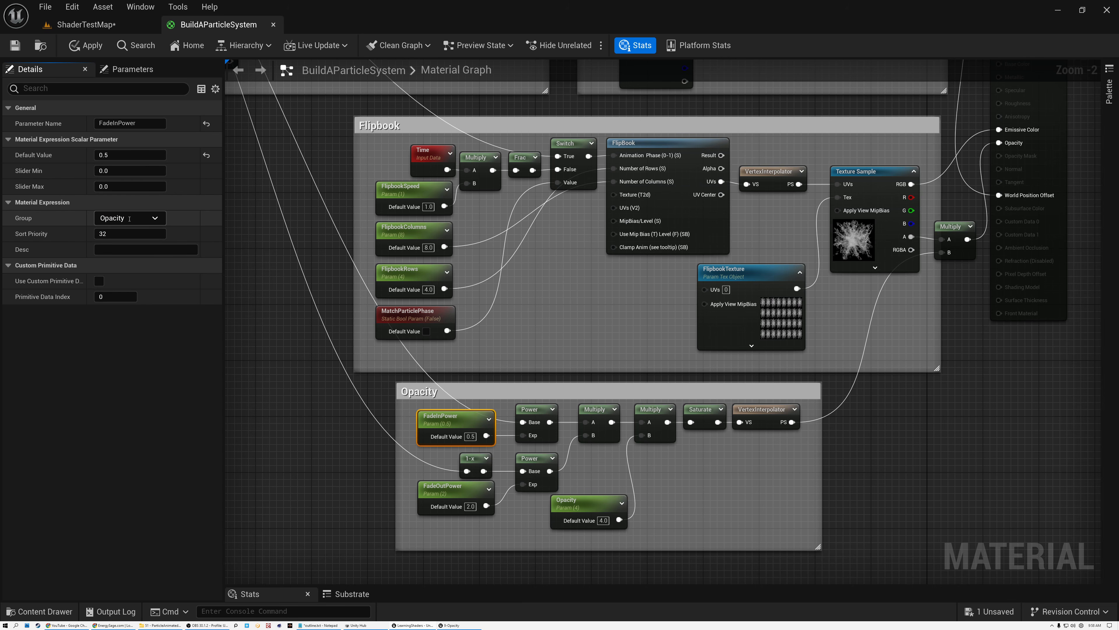
{"action": "type", "text": "1"}
{"action": "key", "text": "Return"}
{"action": "left_click", "coordinate": [452, 489]}
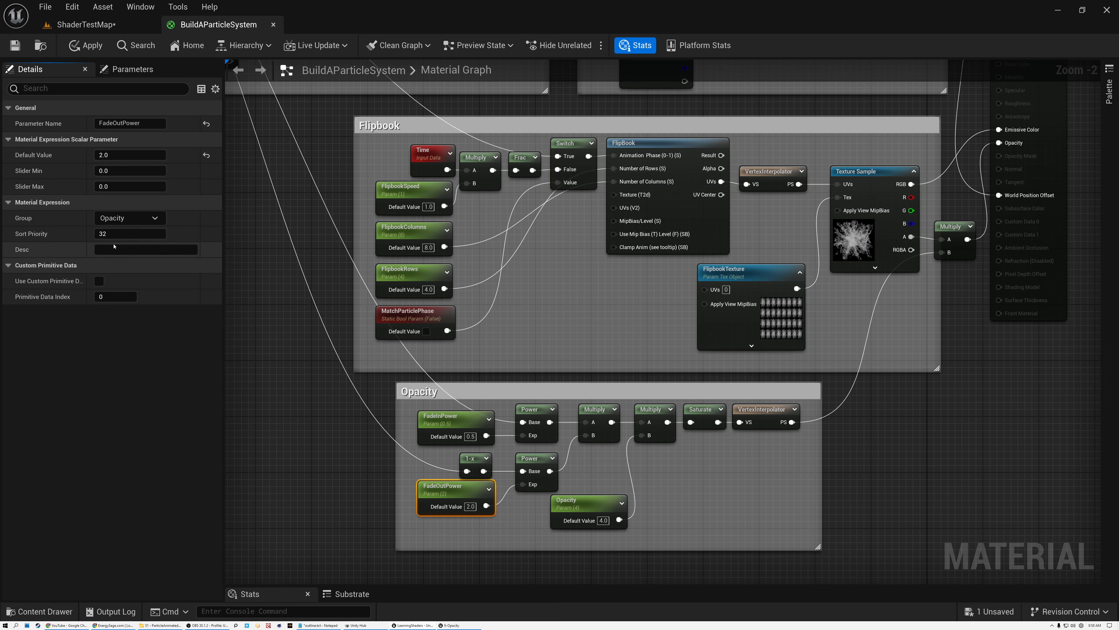
{"action": "left_click", "coordinate": [119, 233]}
{"action": "type", "text": "2"}
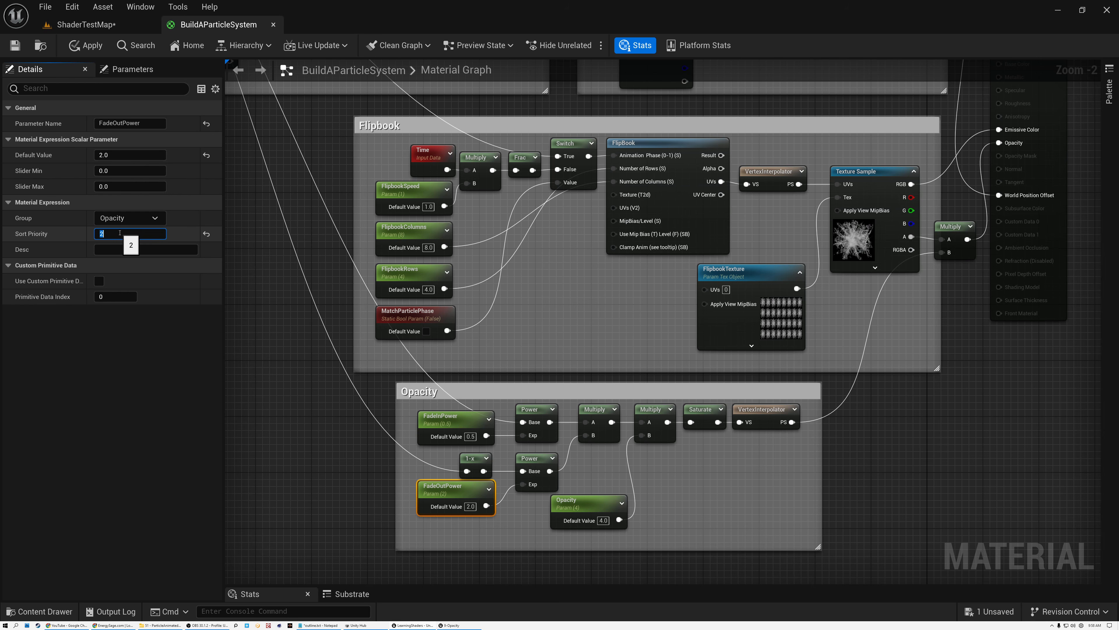
Verify the three Opacity-group sort priorities, then save and apply the material.
{"action": "left_click", "coordinate": [435, 416]}
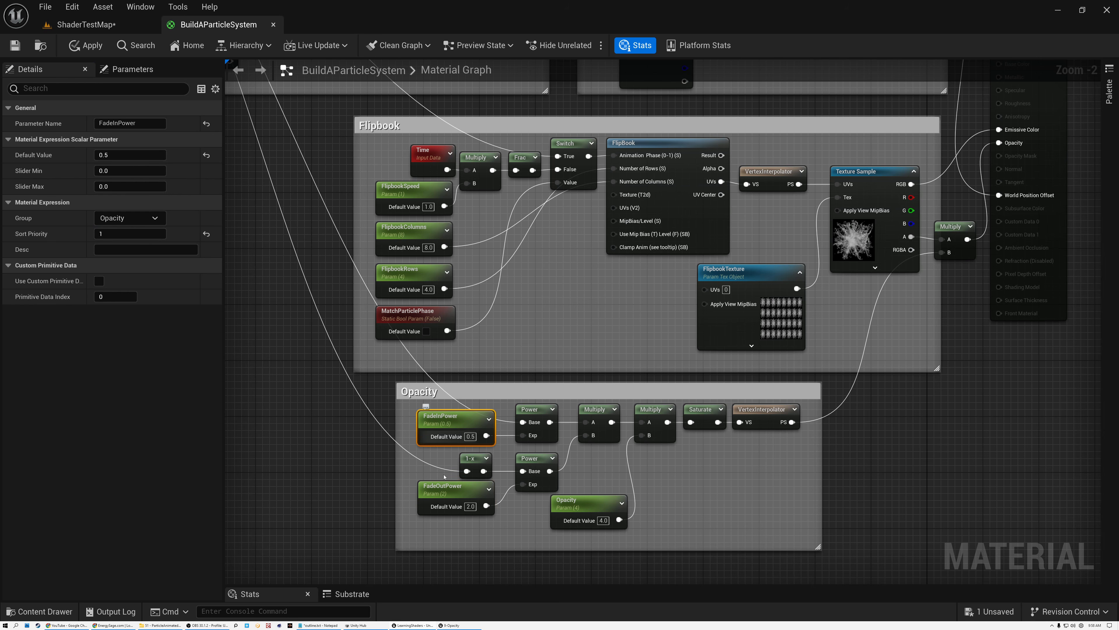
{"action": "left_click", "coordinate": [450, 488]}
{"action": "left_click", "coordinate": [592, 503]}
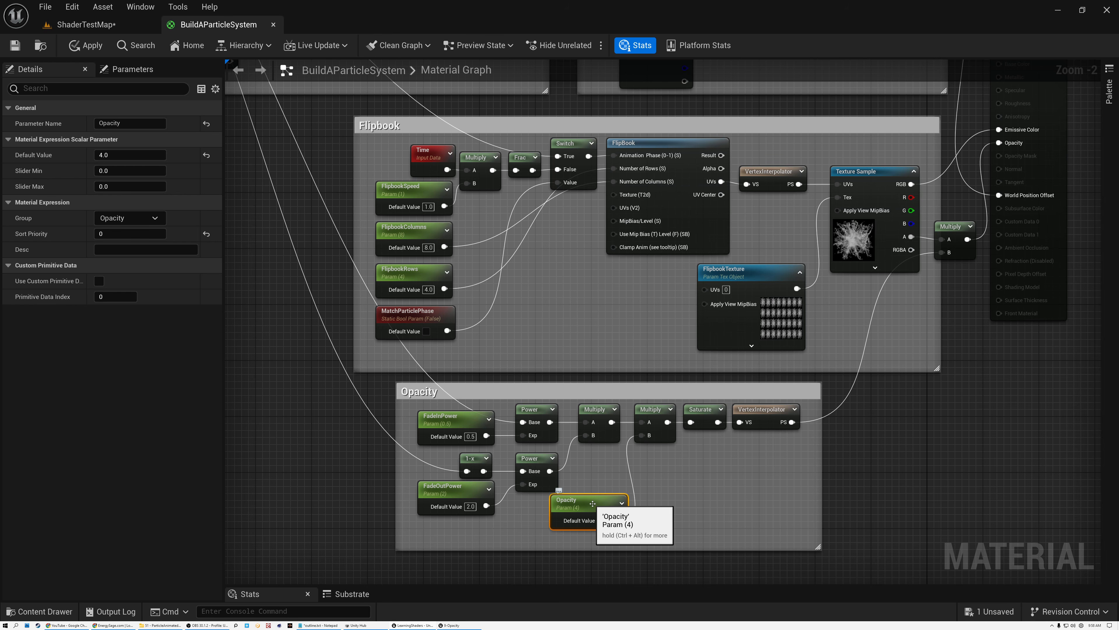
{"action": "left_click", "coordinate": [464, 424]}
{"action": "left_click", "coordinate": [466, 490]}
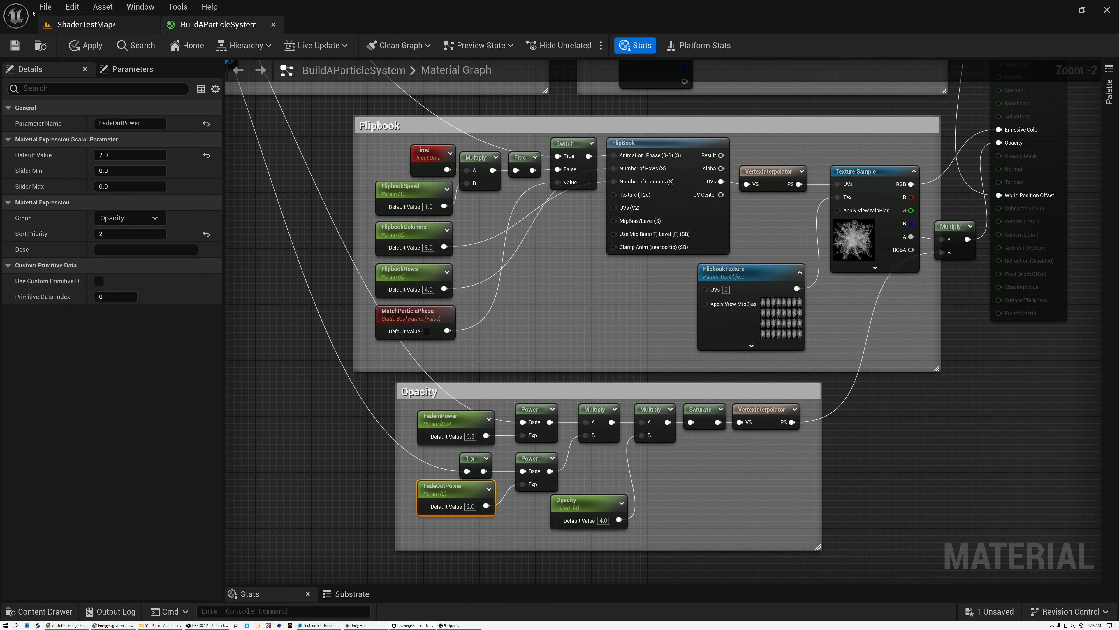
{"action": "left_click", "coordinate": [14, 46]}
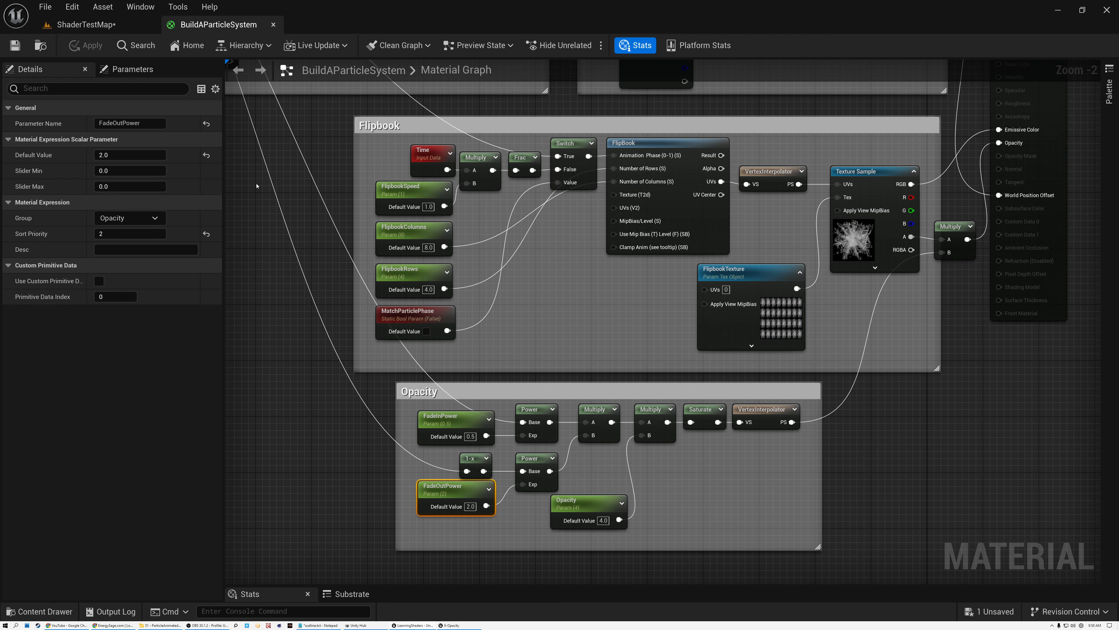
Switch to the ShaderTestMap level and turn the view across the particle effects.
{"action": "left_click", "coordinate": [105, 26]}
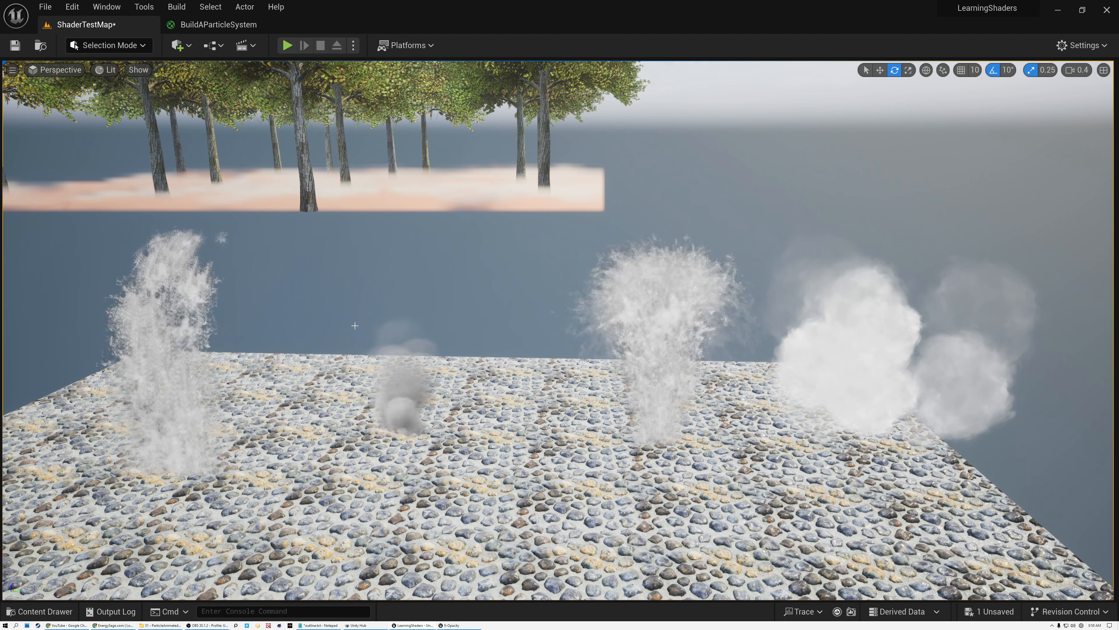
{"action": "right_click_drag", "start_coordinate": [378, 342], "coordinate": [358, 341]}
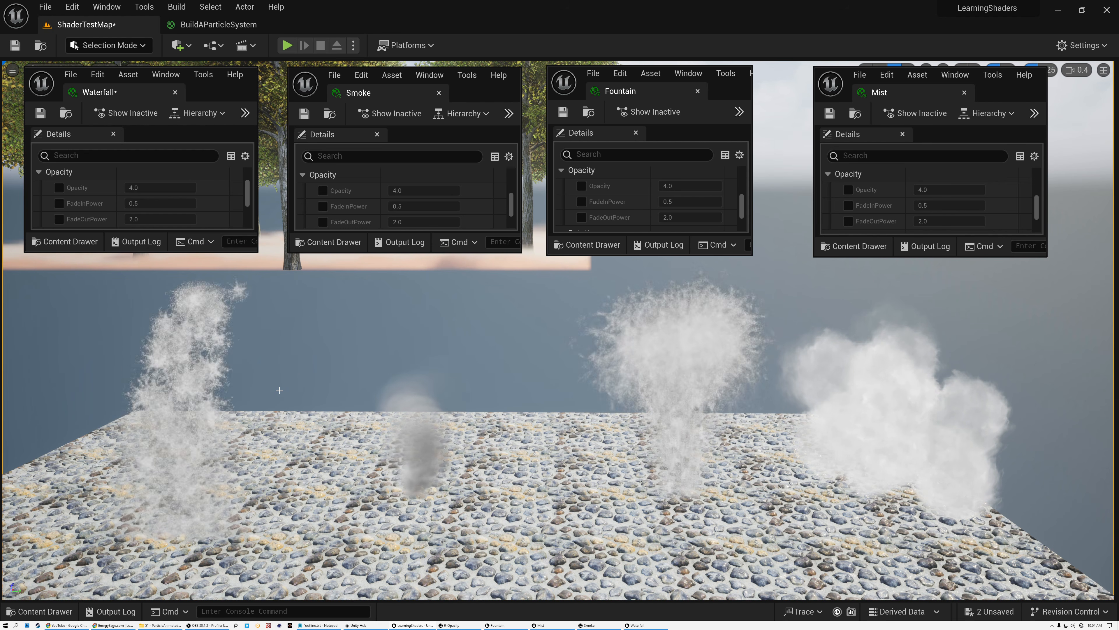
Override the Waterfall instance's Opacity and set it to 0.
{"action": "right_click_drag", "start_coordinate": [310, 348], "coordinate": [286, 346]}
{"action": "key", "text": "w"}
{"action": "left_click_drag", "start_coordinate": [205, 94], "coordinate": [210, 99]}
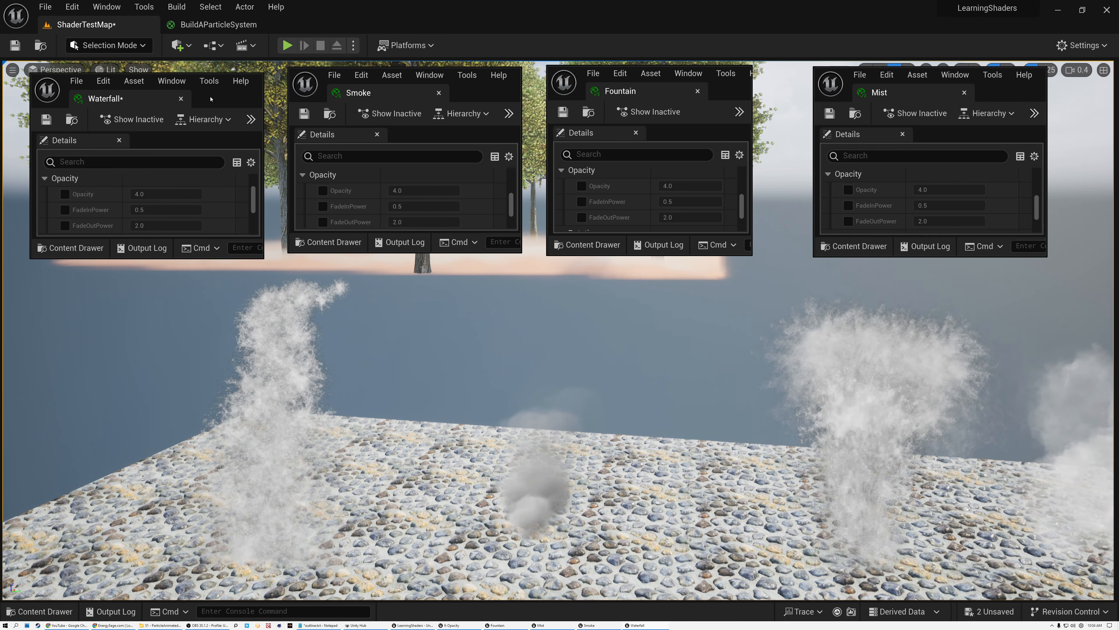
{"action": "left_click", "coordinate": [64, 194]}
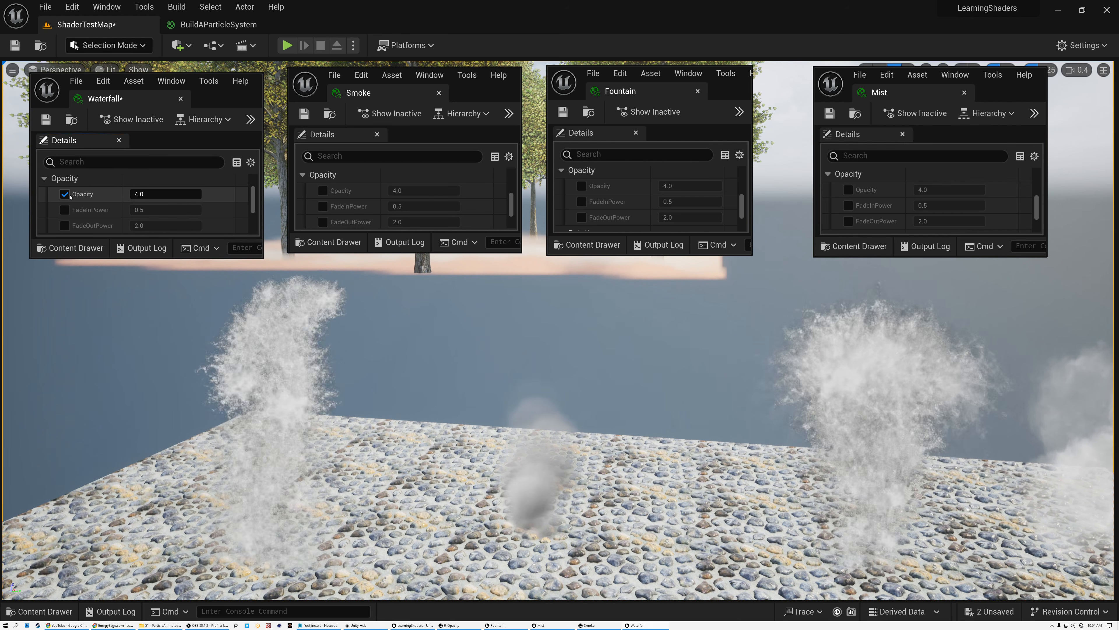
{"action": "left_click", "coordinate": [160, 193]}
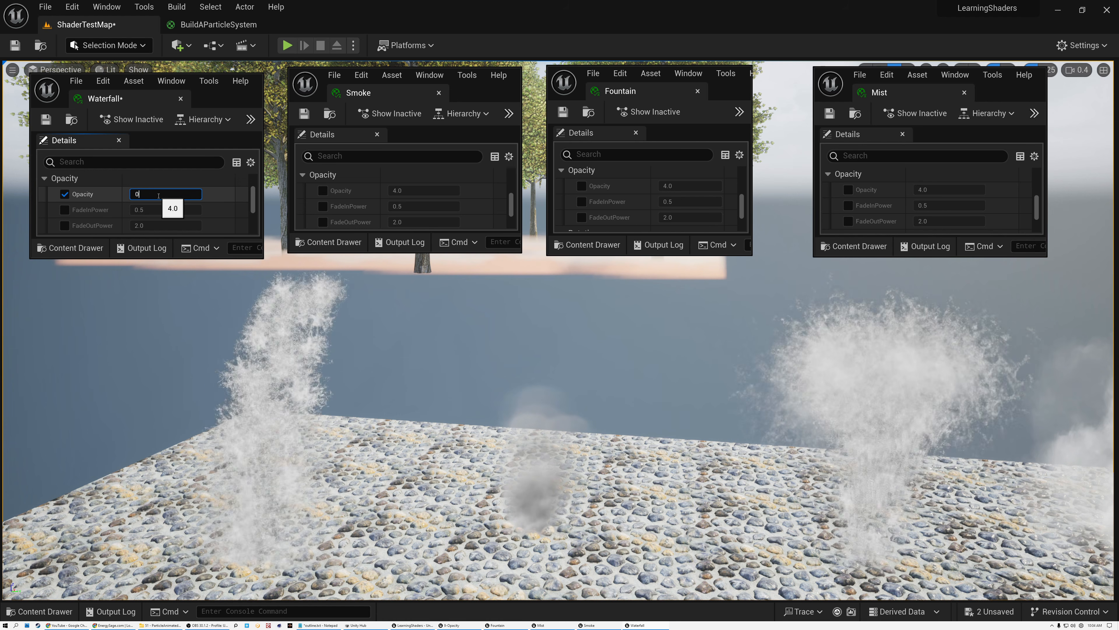
{"action": "type", "text": "0"}
{"action": "key", "text": "Return"}
Confirm the waterfall disappears, then change Waterfall Opacity to 2.0.
{"action": "right_click_drag", "start_coordinate": [373, 290], "coordinate": [326, 320]}
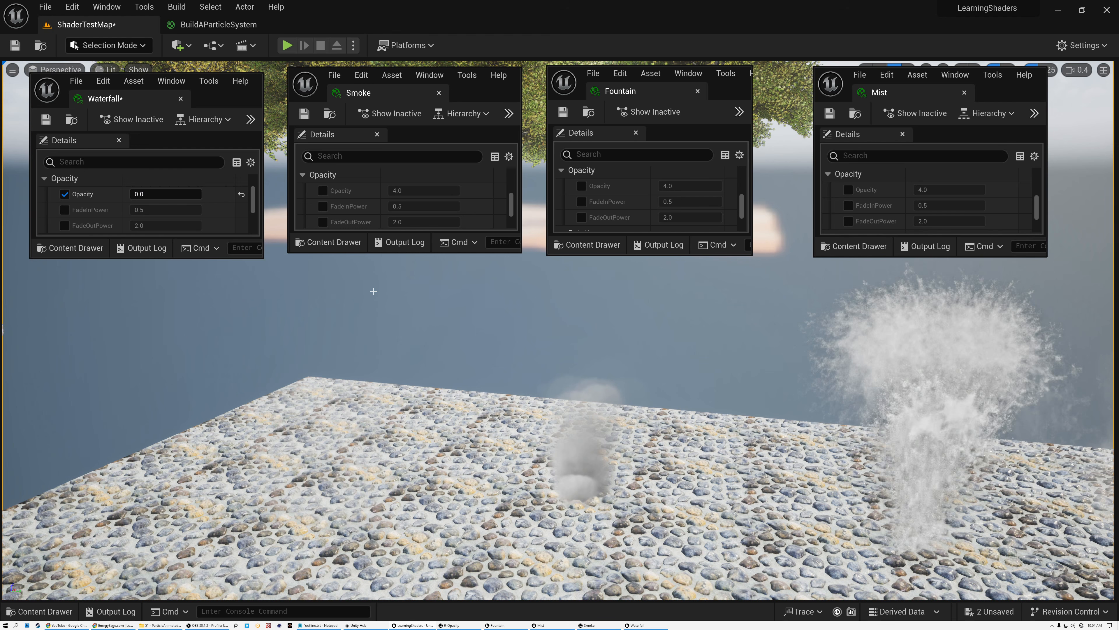
{"action": "left_click", "coordinate": [323, 331]}
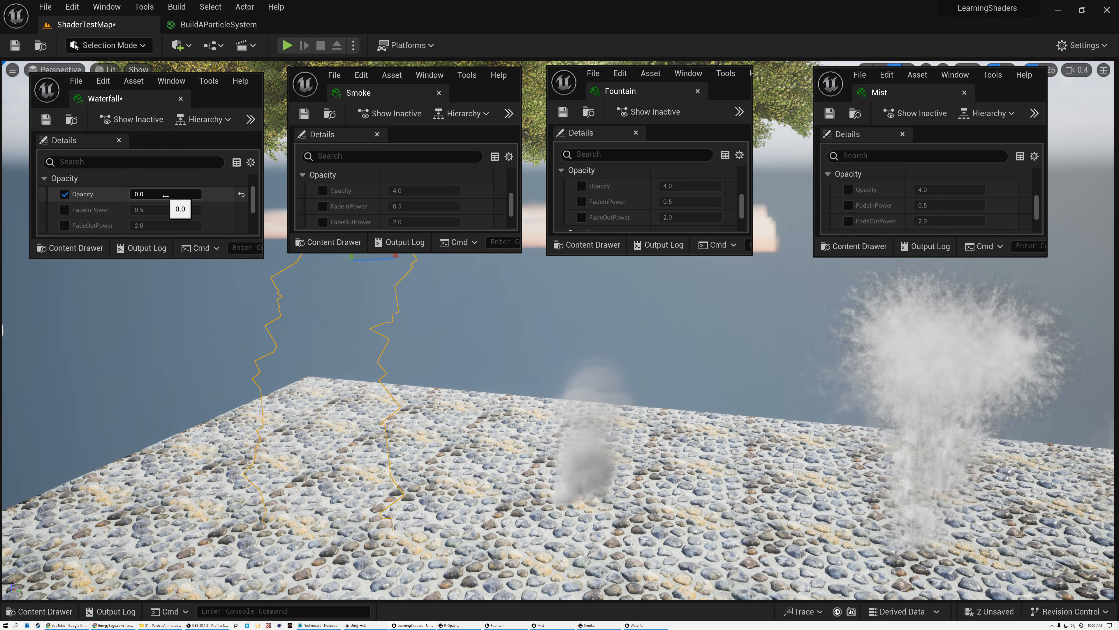
{"action": "left_click", "coordinate": [156, 194]}
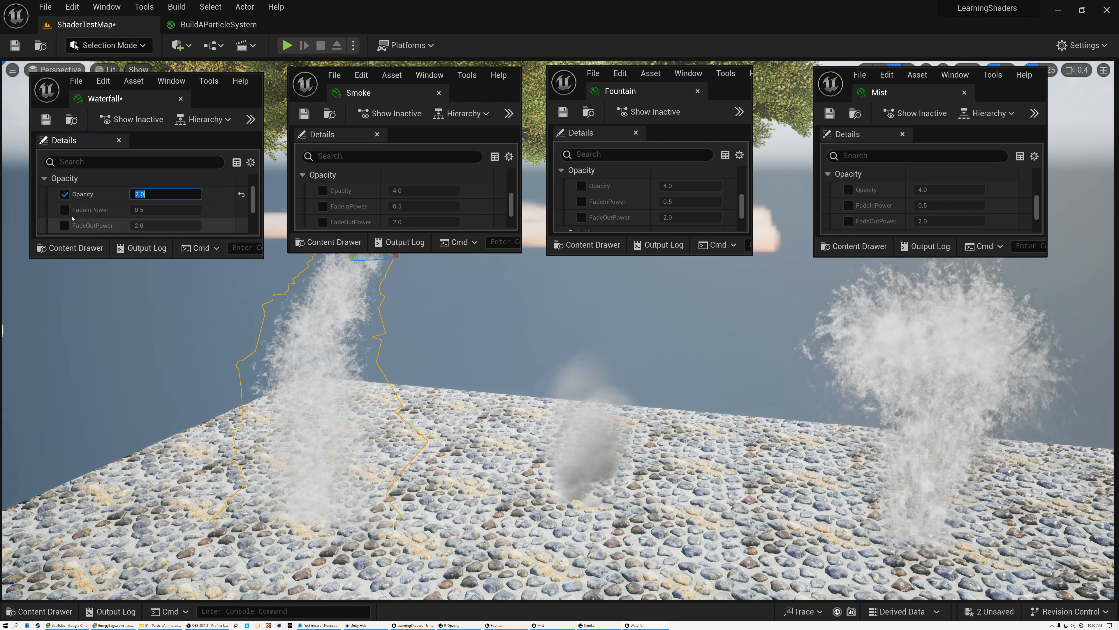
{"action": "right_click_drag", "start_coordinate": [185, 326], "coordinate": [192, 311]}
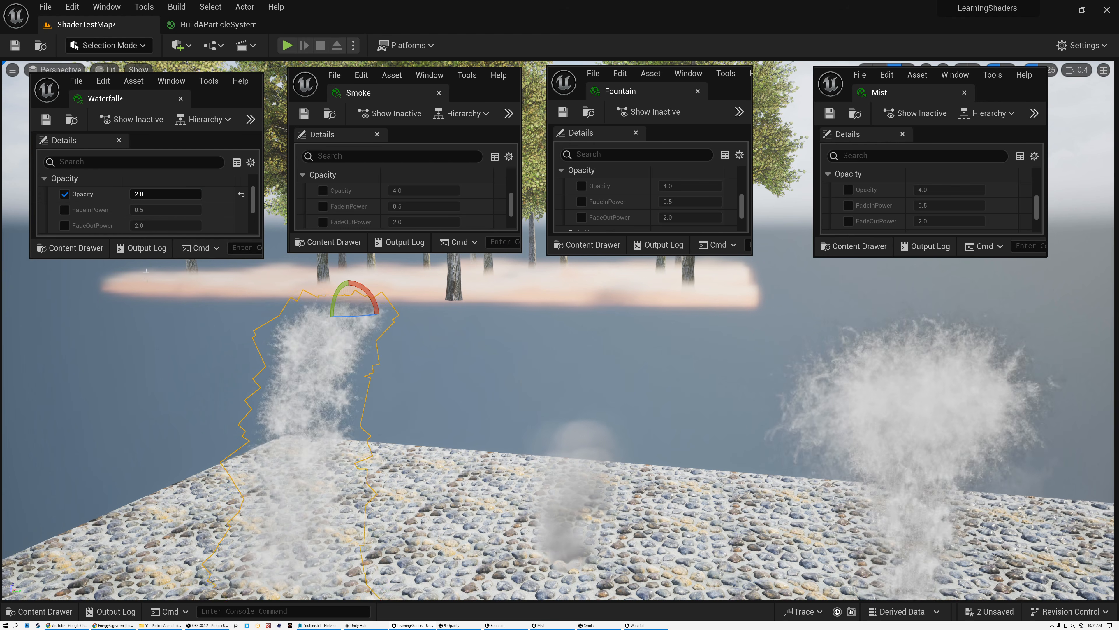
Try overriding Waterfall's FadeInPower, then revert it to its default.
{"action": "left_click", "coordinate": [65, 210]}
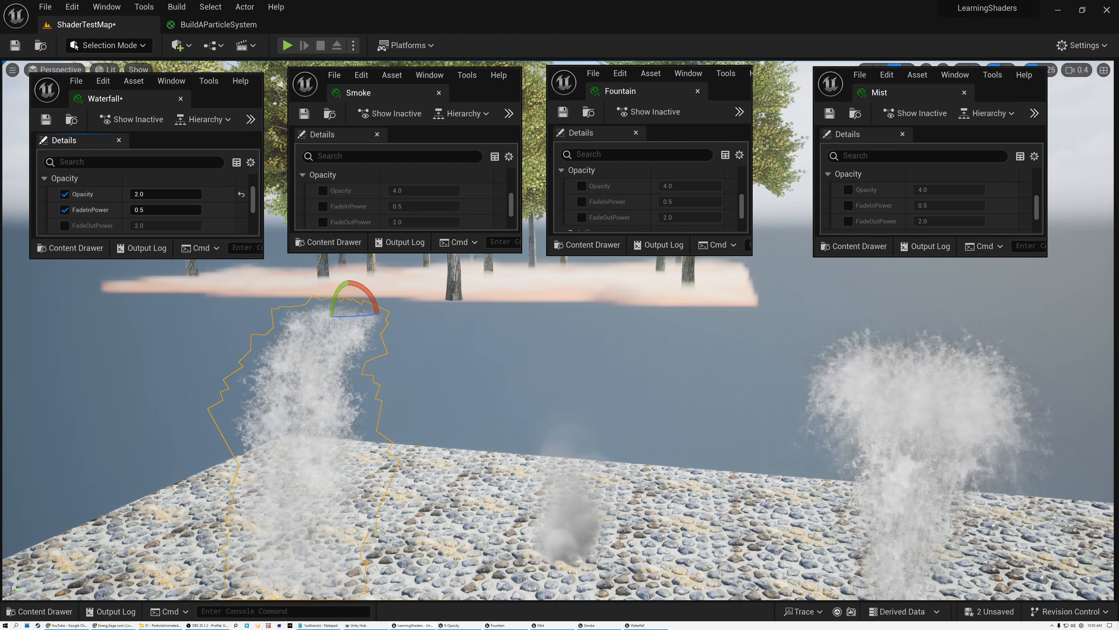
{"action": "left_click", "coordinate": [152, 331]}
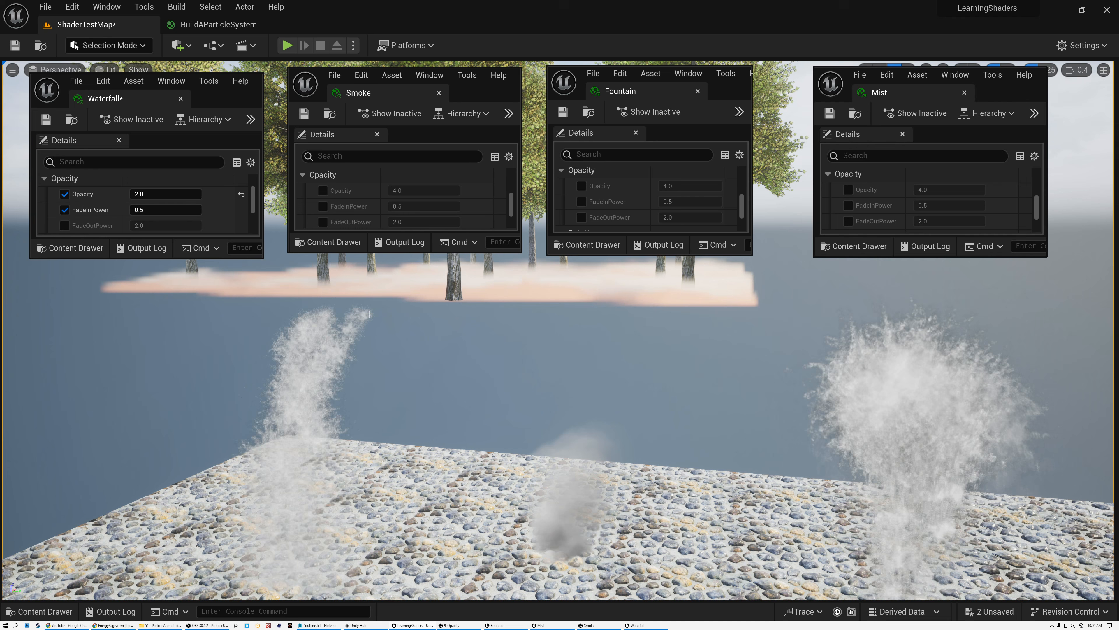
{"action": "right_click_drag", "start_coordinate": [296, 314], "coordinate": [265, 316]}
{"action": "key", "text": "w"}
{"action": "key", "text": "w"}
{"action": "key", "text": "w"}
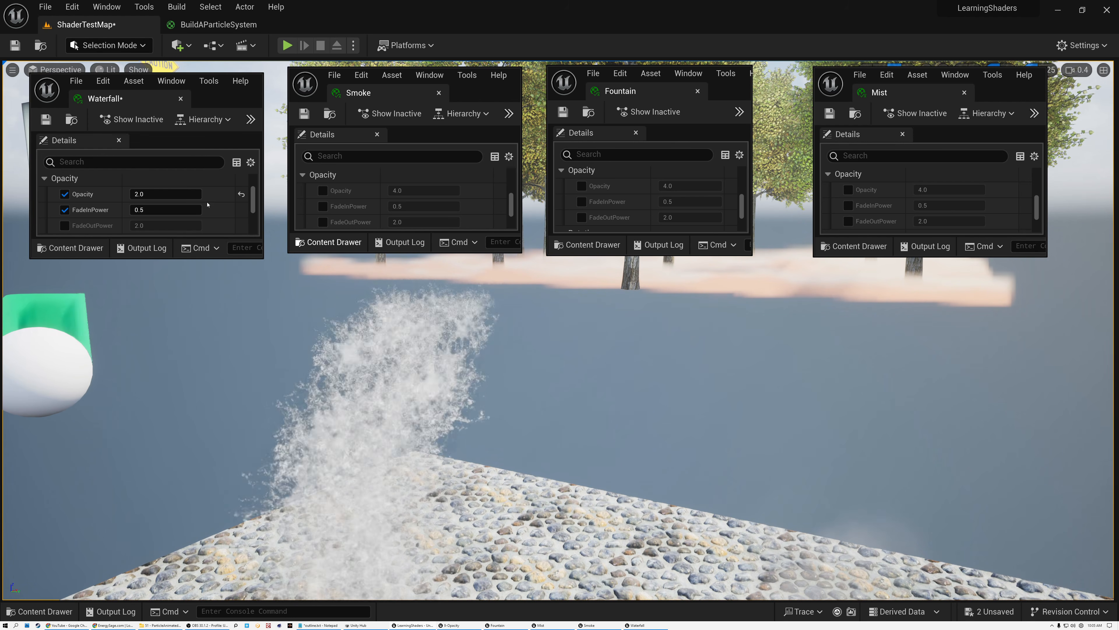
{"action": "left_click", "coordinate": [155, 210]}
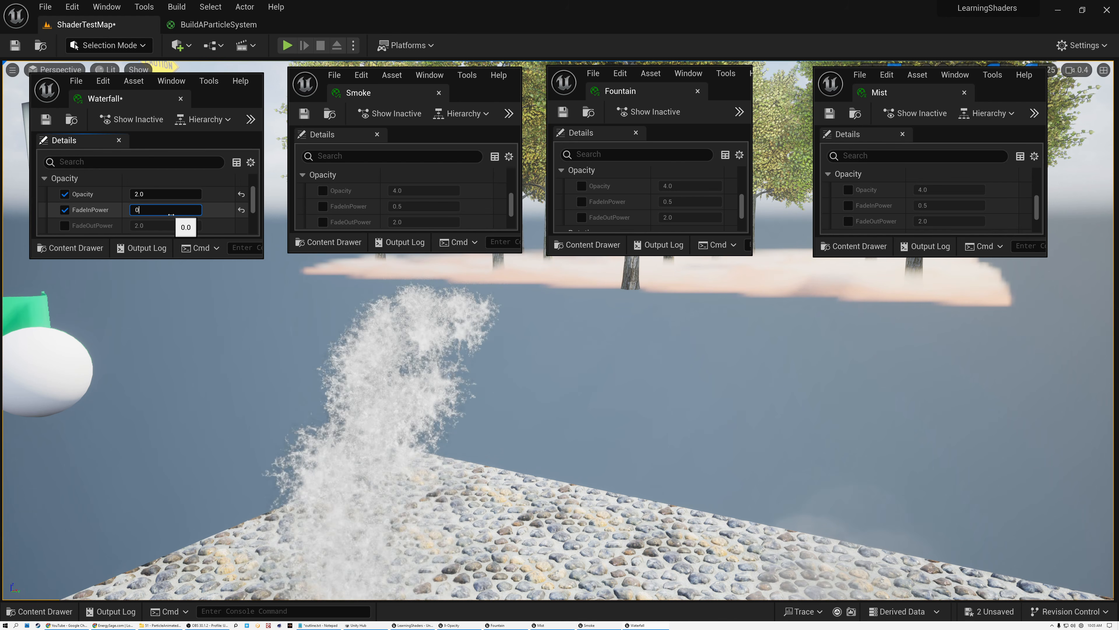
{"action": "left_click", "coordinate": [66, 210]}
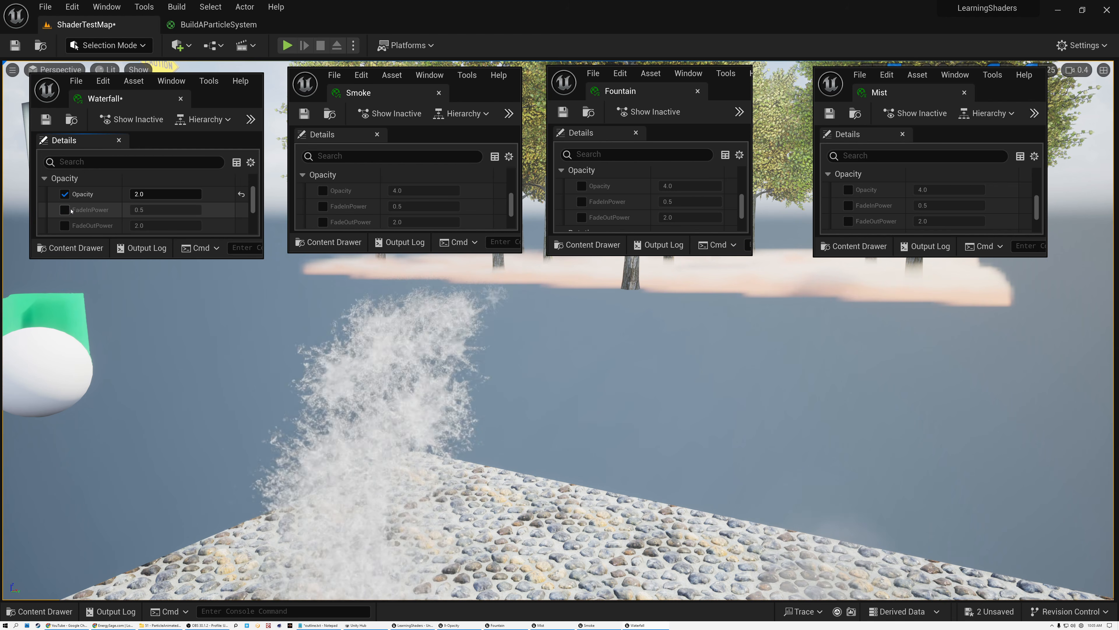
{"action": "right_click_drag", "start_coordinate": [282, 335], "coordinate": [234, 362]}
{"action": "key", "text": "s"}
{"action": "right_click_drag", "start_coordinate": [279, 254], "coordinate": [279, 253]}
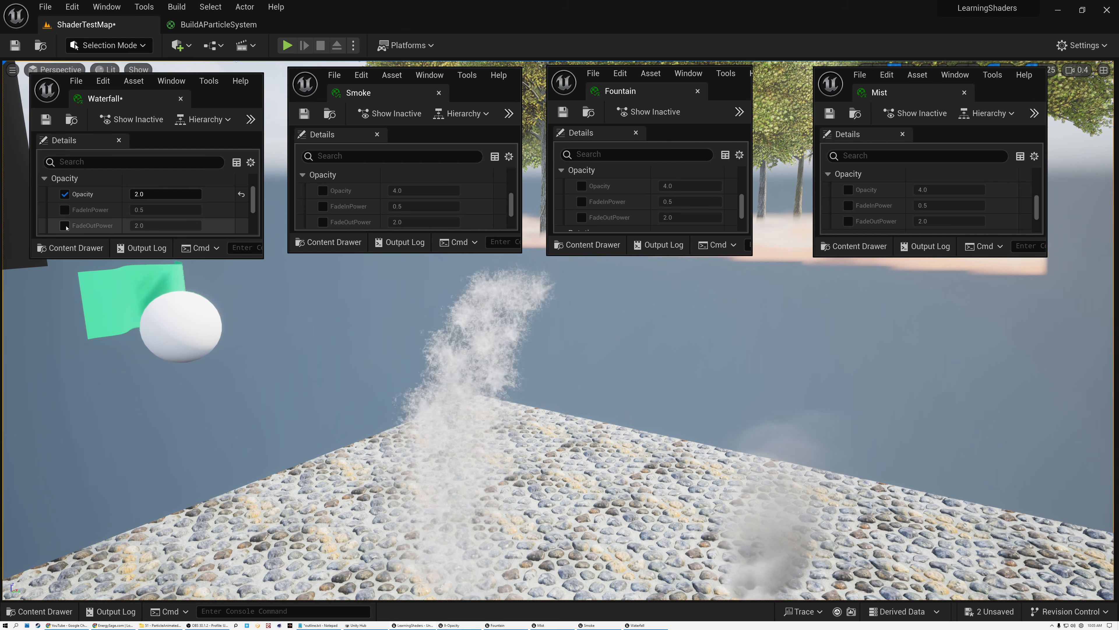
Override Waterfall's FadeOutPower to 0.8 and fly around to inspect the effect.
{"action": "left_click", "coordinate": [65, 226]}
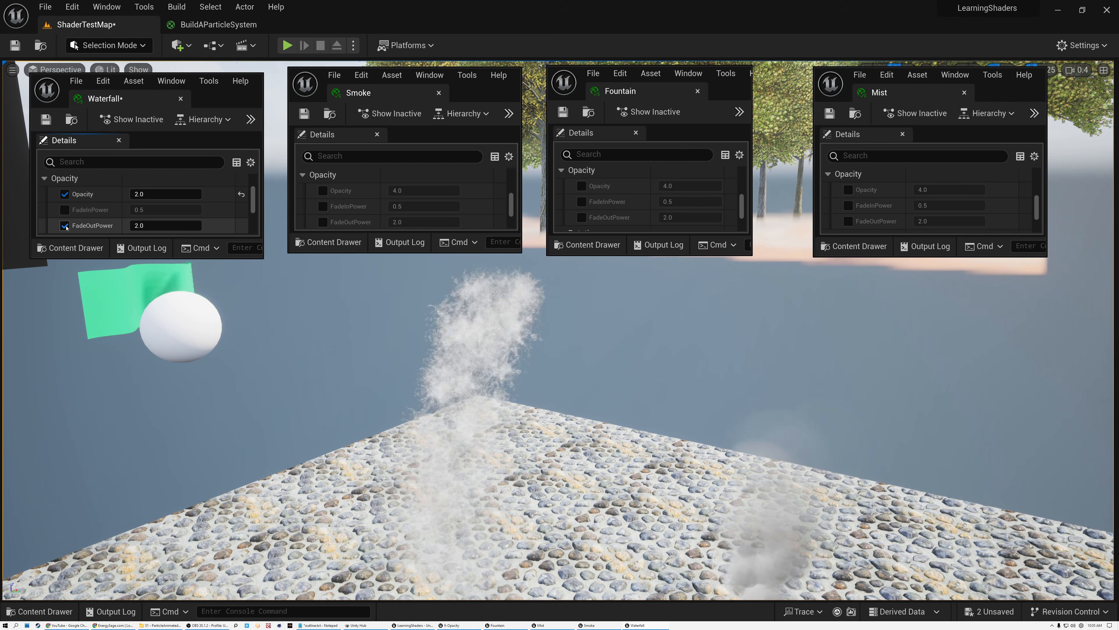
{"action": "left_click", "coordinate": [157, 226]}
{"action": "key", "text": "Return"}
{"action": "right_click_drag", "start_coordinate": [306, 318], "coordinate": [417, 299]}
{"action": "key", "text": "w"}
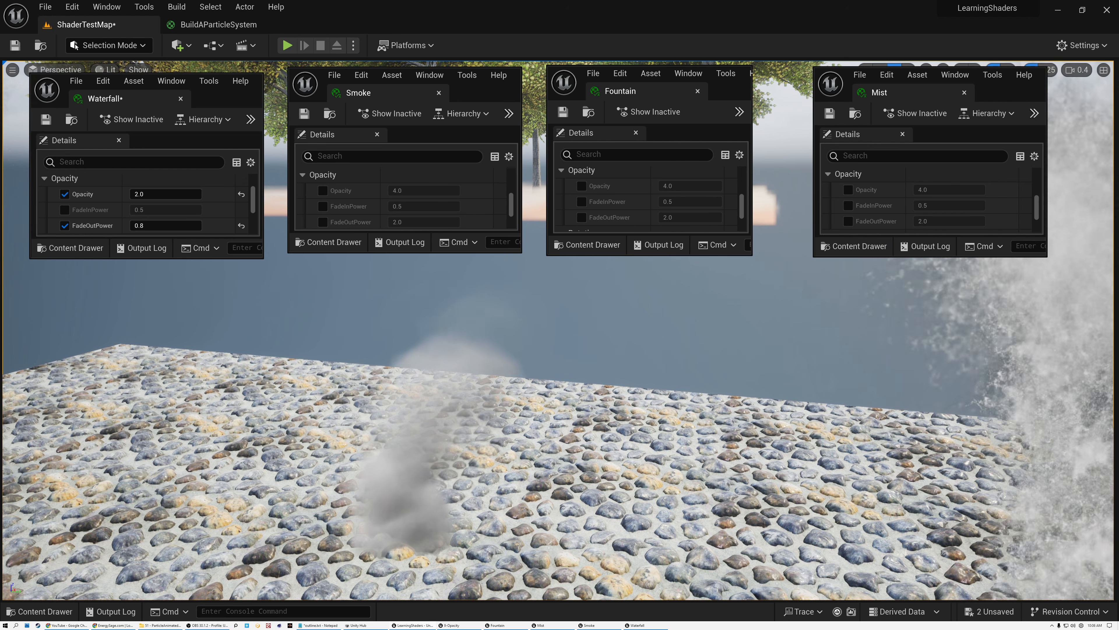
{"action": "right_click_drag", "start_coordinate": [439, 394], "coordinate": [439, 392]}
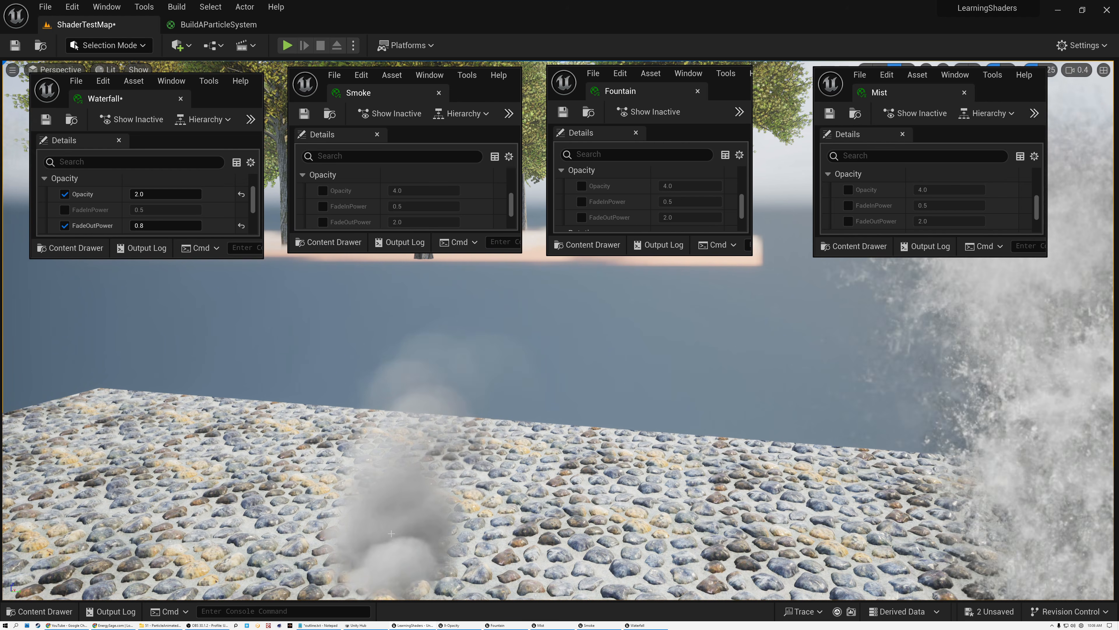
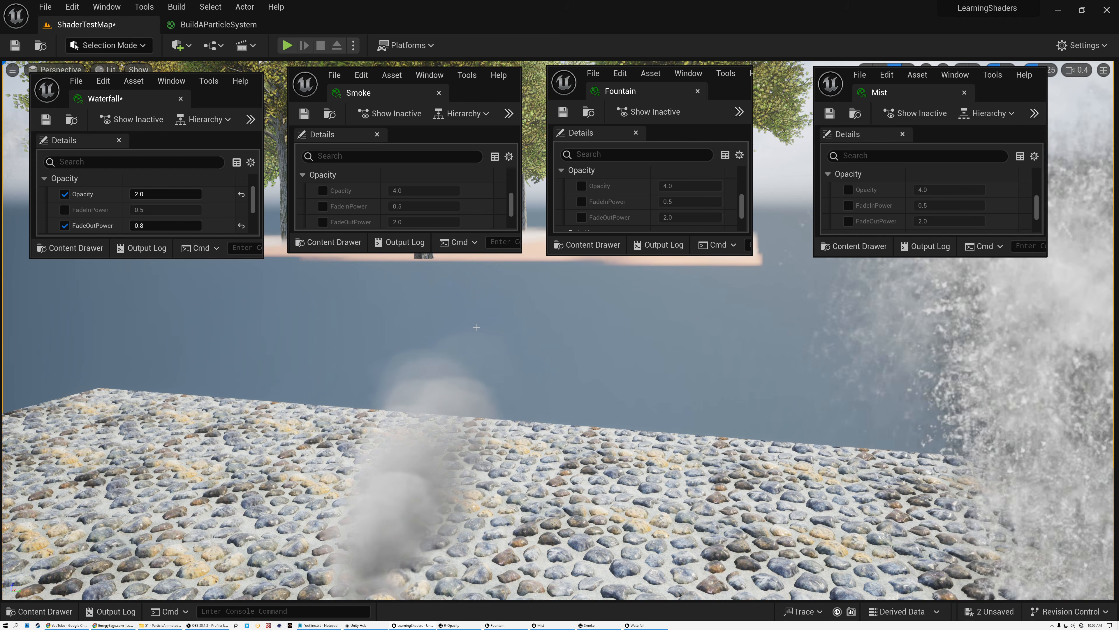
Test Smoke's FadeOutPower override at 0 and 2.0, then switch it off.
{"action": "left_click", "coordinate": [323, 222]}
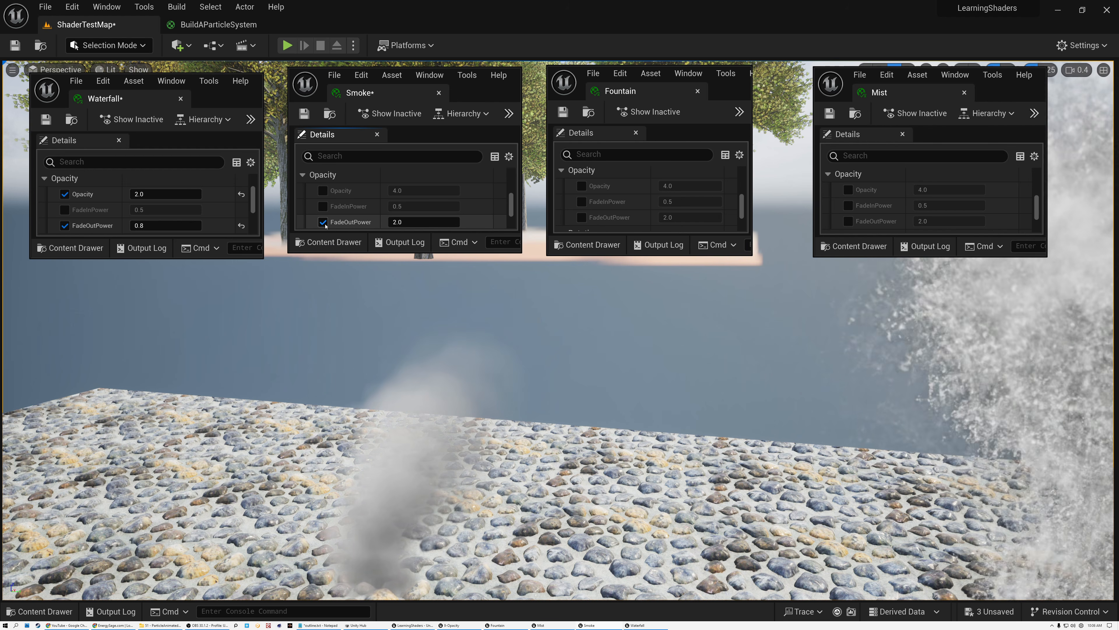
{"action": "left_click", "coordinate": [426, 221]}
{"action": "type", "text": "0"}
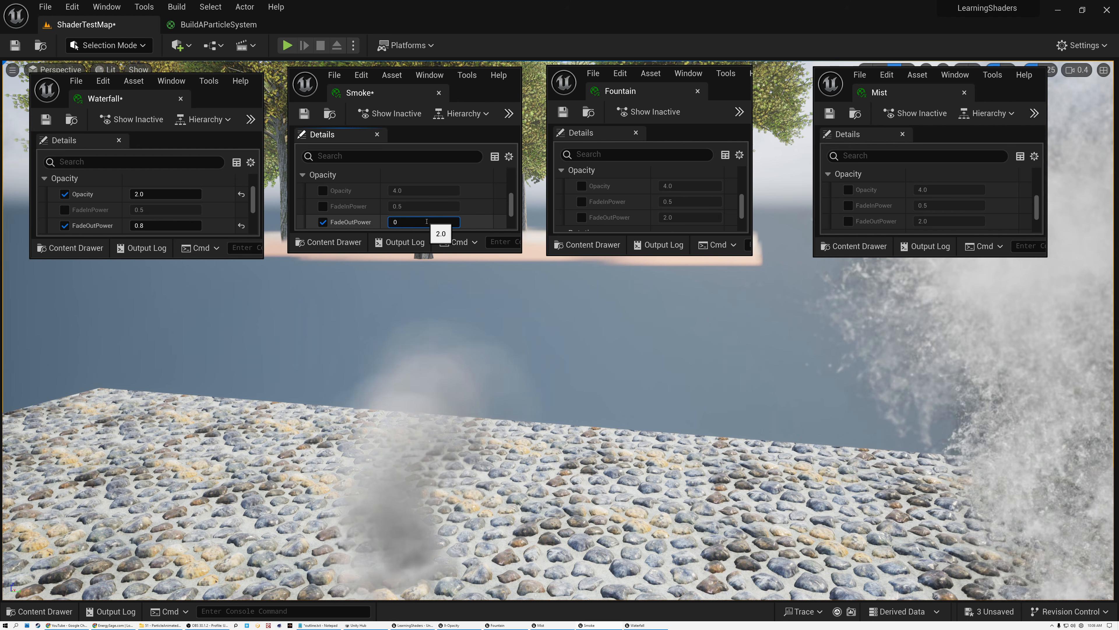
{"action": "key", "text": "Return"}
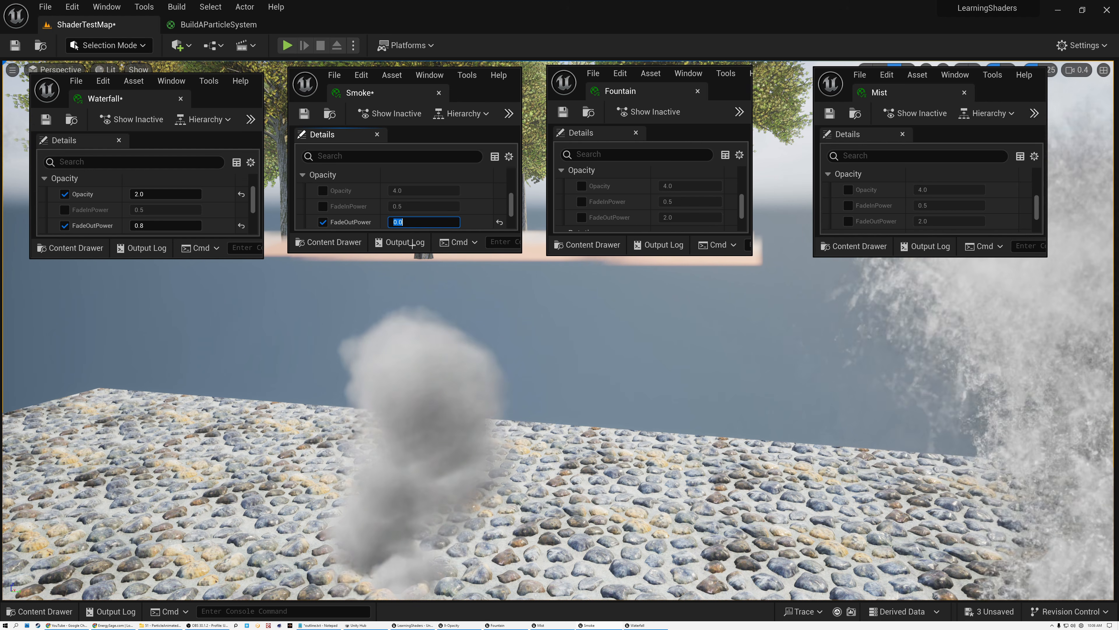
{"action": "type", "text": "2"}
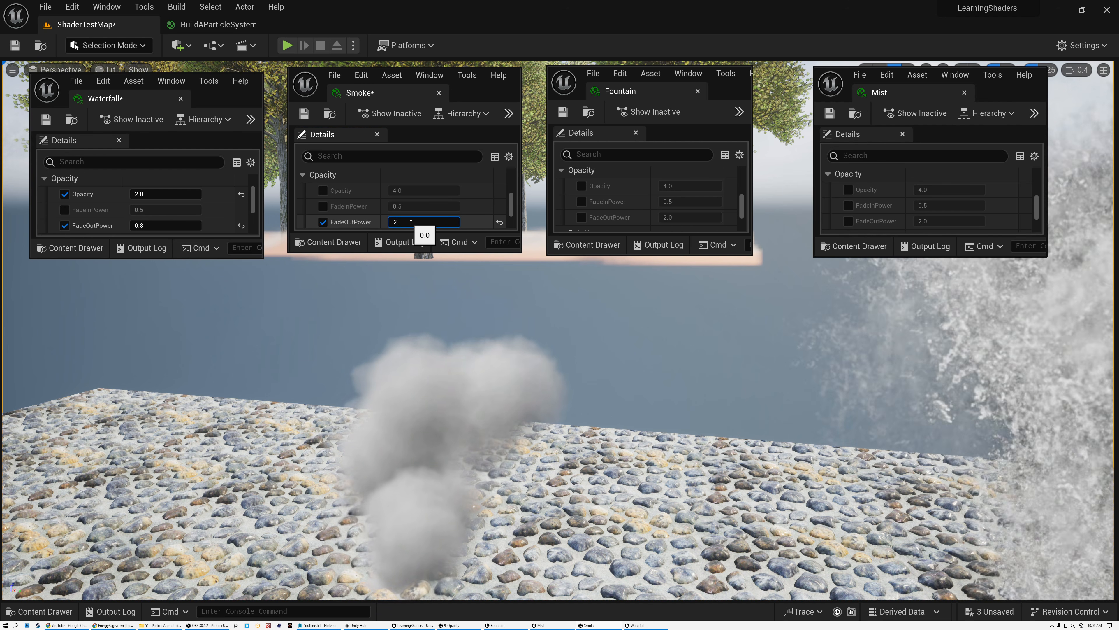
{"action": "key", "text": "Return"}
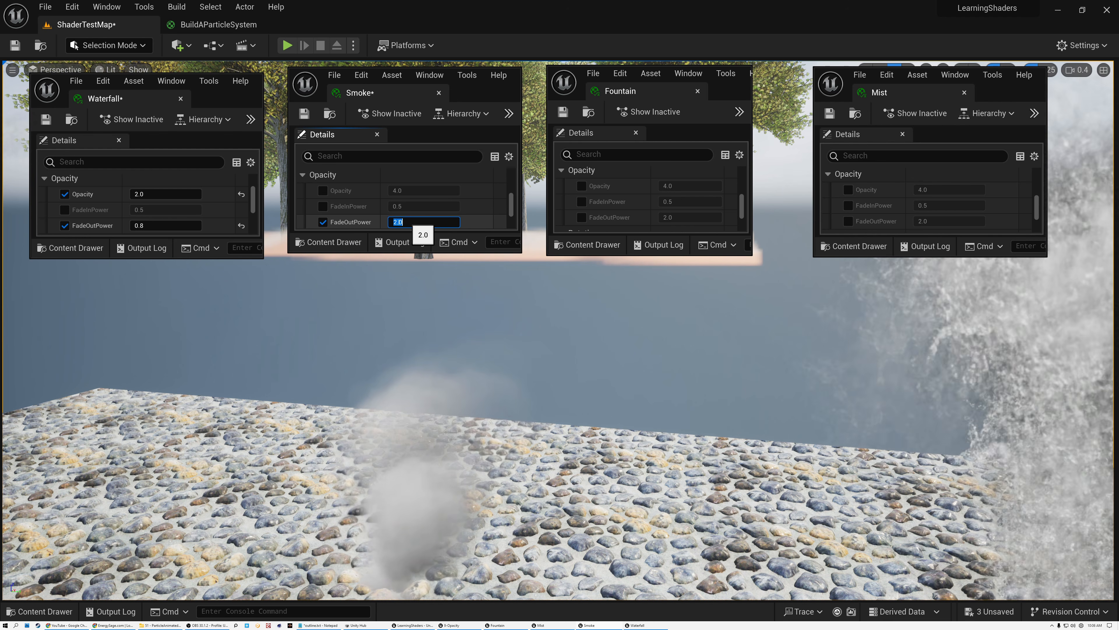
{"action": "left_click", "coordinate": [323, 221]}
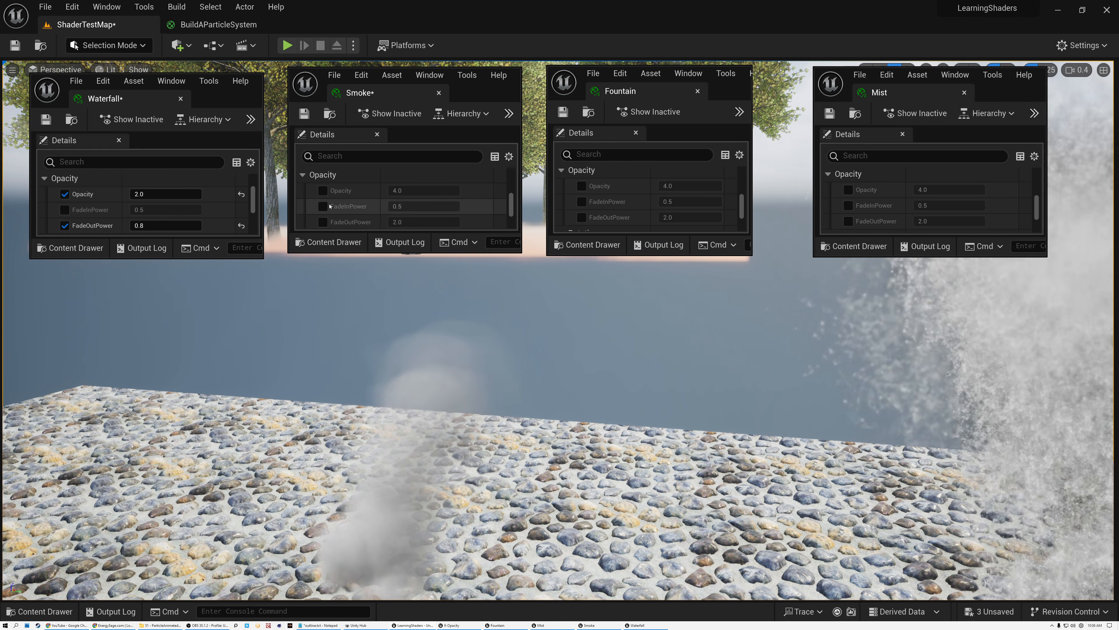
Enable Smoke's Opacity override and try values 12 and 0.2.
{"action": "left_click", "coordinate": [323, 191]}
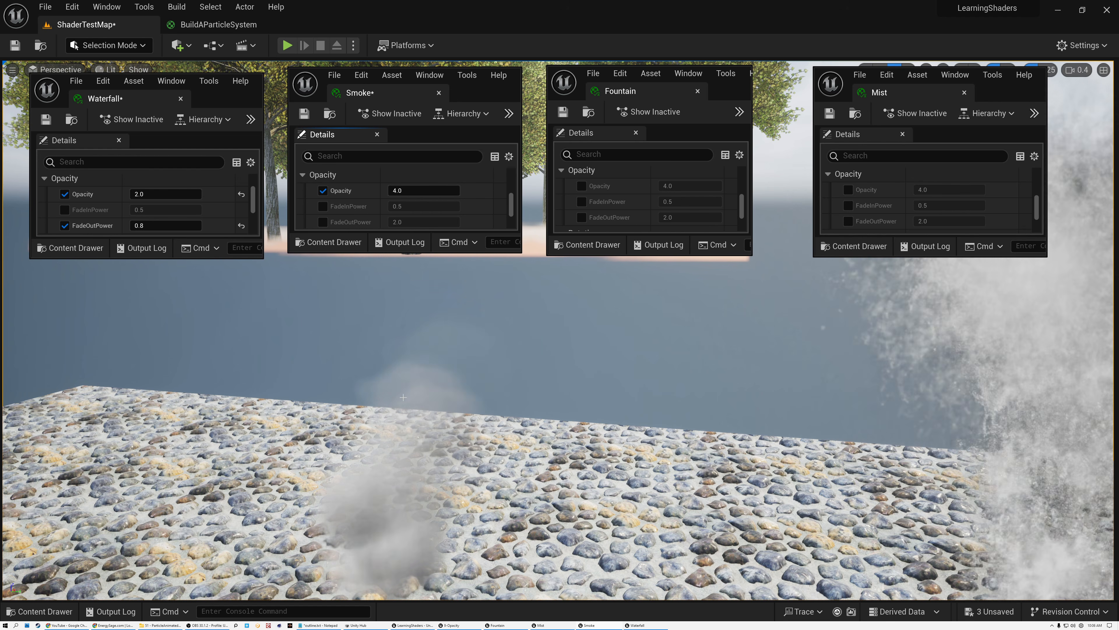
{"action": "left_click", "coordinate": [413, 190]}
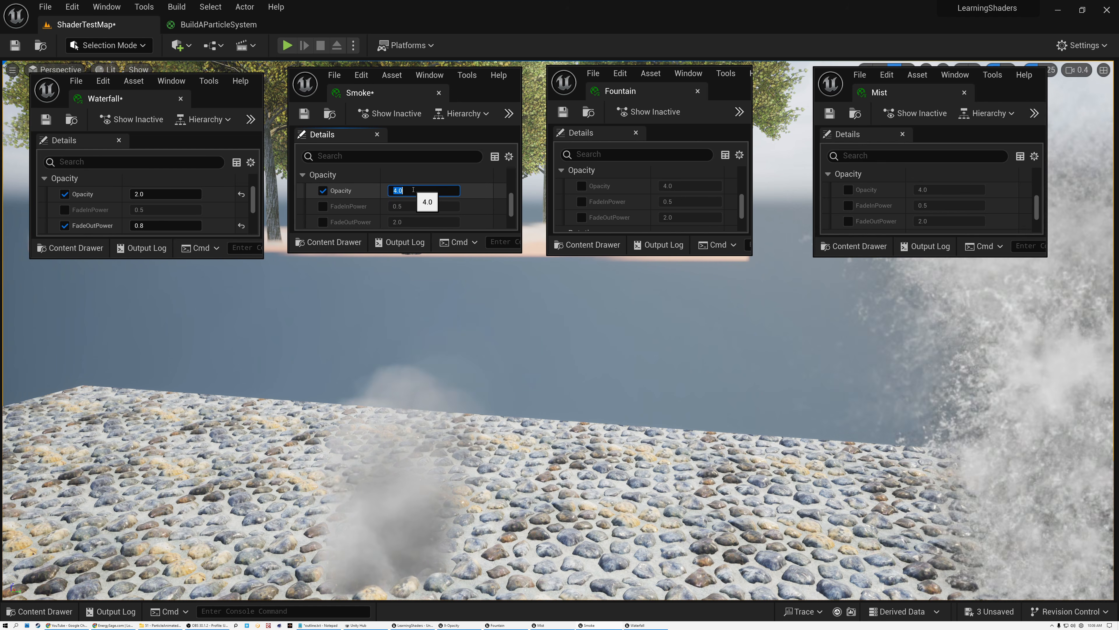
{"action": "type", "text": "12"}
{"action": "key", "text": "Return"}
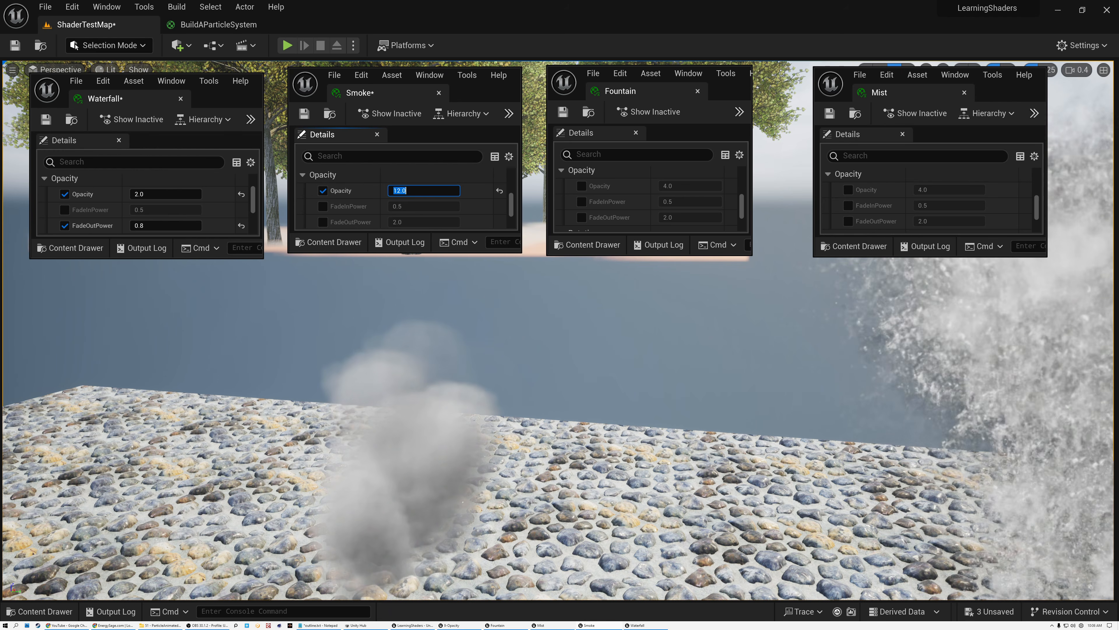
{"action": "right_click_drag", "start_coordinate": [384, 487], "coordinate": [382, 494]}
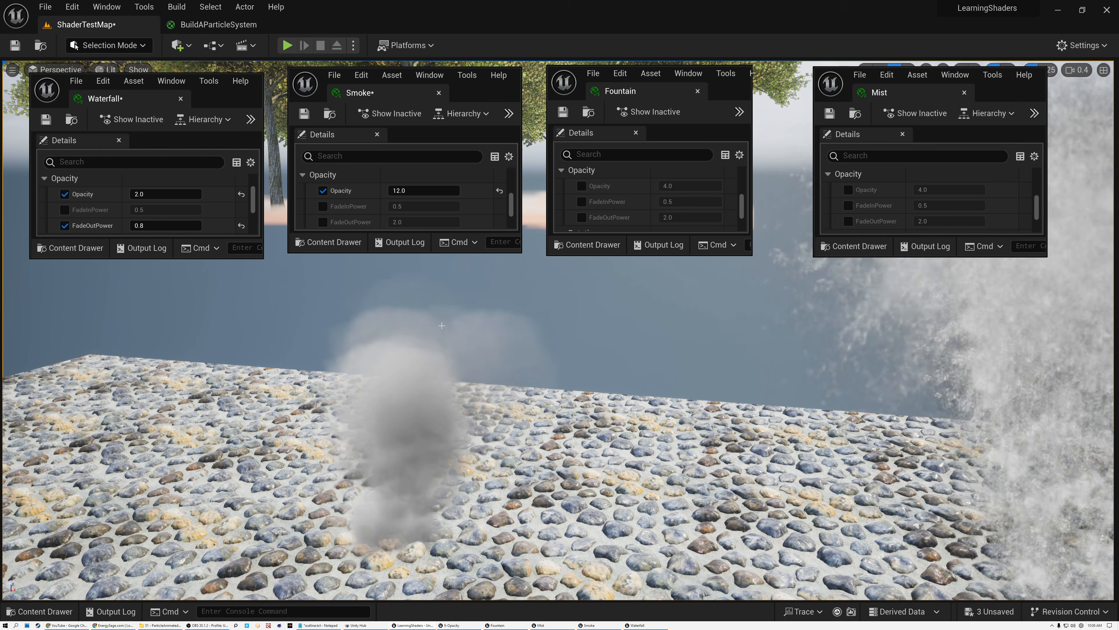
{"action": "left_click", "coordinate": [414, 191]}
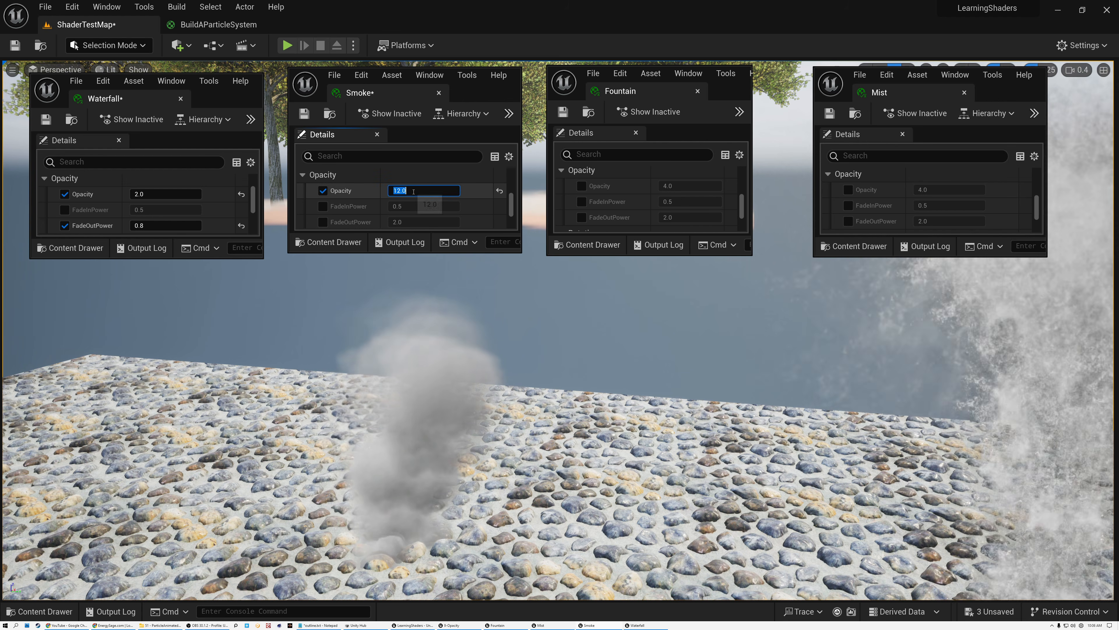
{"action": "type", "text": "0.2"}
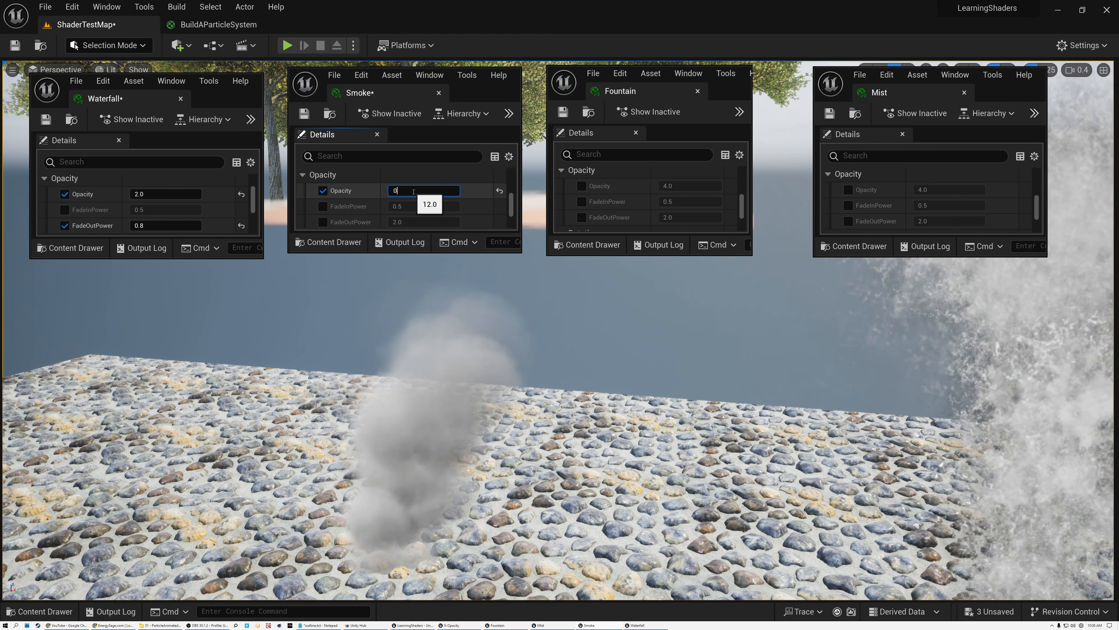
{"action": "key", "text": "Return"}
Return Smoke's Opacity to 4, switch the override off, and bring the fountain into view.
{"action": "right_click_drag", "start_coordinate": [416, 336], "coordinate": [379, 333]}
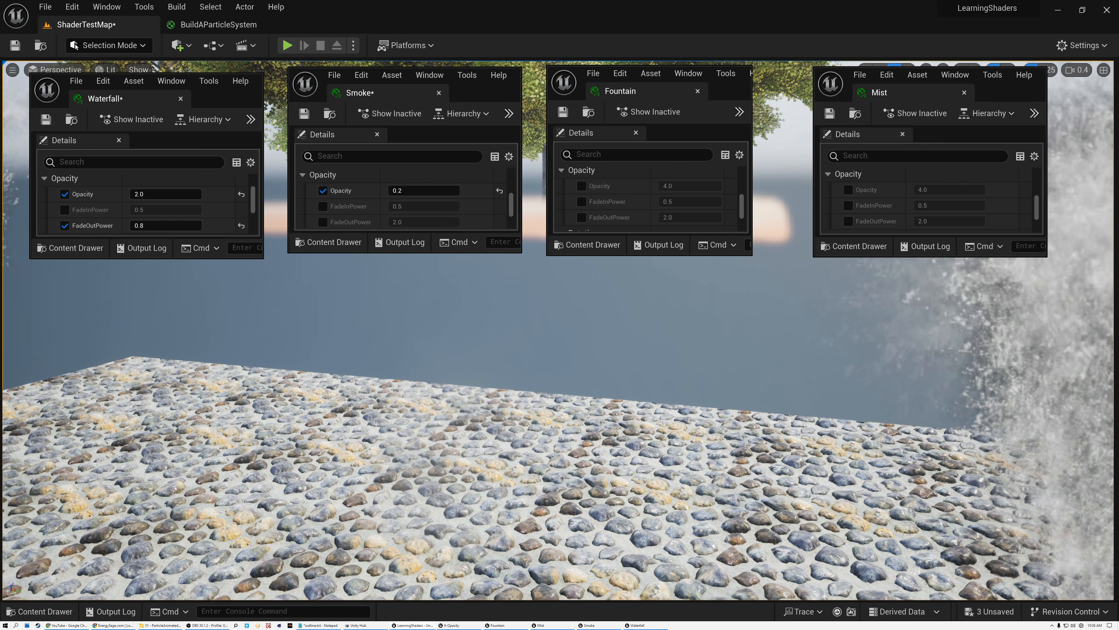
{"action": "left_click", "coordinate": [413, 190]}
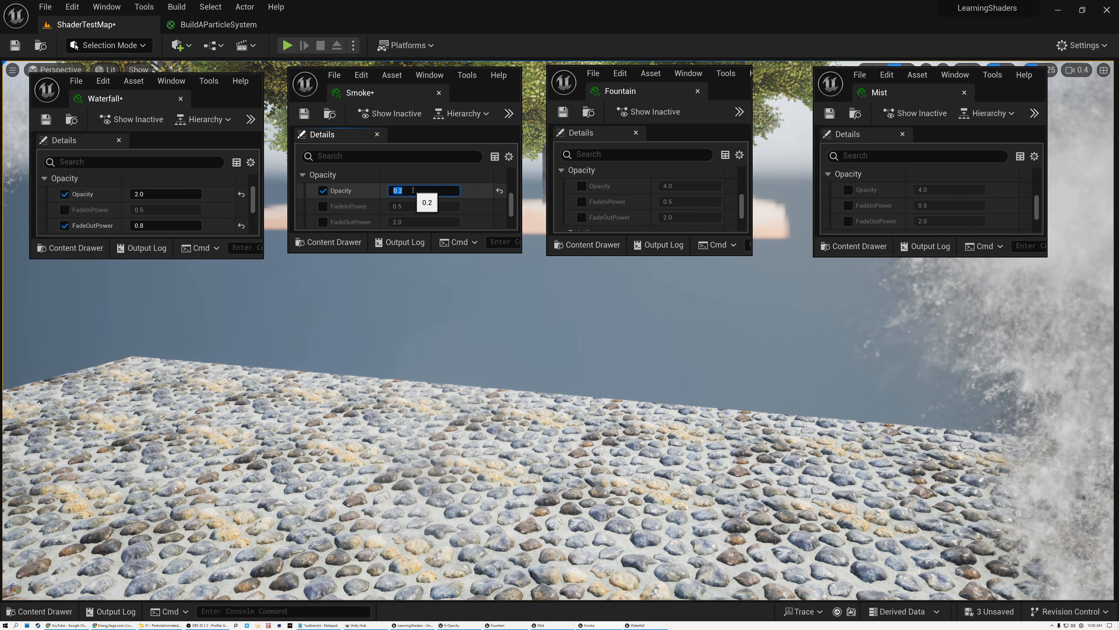
{"action": "type", "text": "4"}
{"action": "key", "text": "Return"}
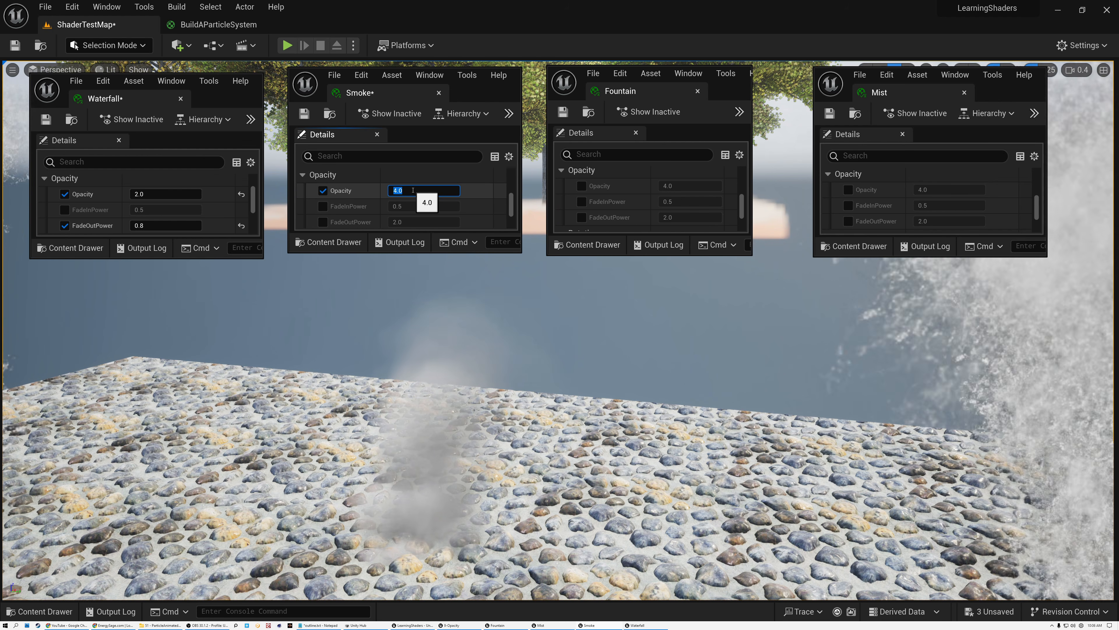
{"action": "left_click", "coordinate": [323, 191]}
{"action": "mouse_move", "coordinate": [410, 340]}
{"action": "right_mouse_down"}
{"action": "mouse_move", "coordinate": [459, 316]}
{"action": "mouse_move", "coordinate": [470, 337]}
{"action": "mouse_move", "coordinate": [461, 318]}
{"action": "mouse_move", "coordinate": [417, 338]}
{"action": "right_mouse_up"}
{"action": "key", "text": "d"}
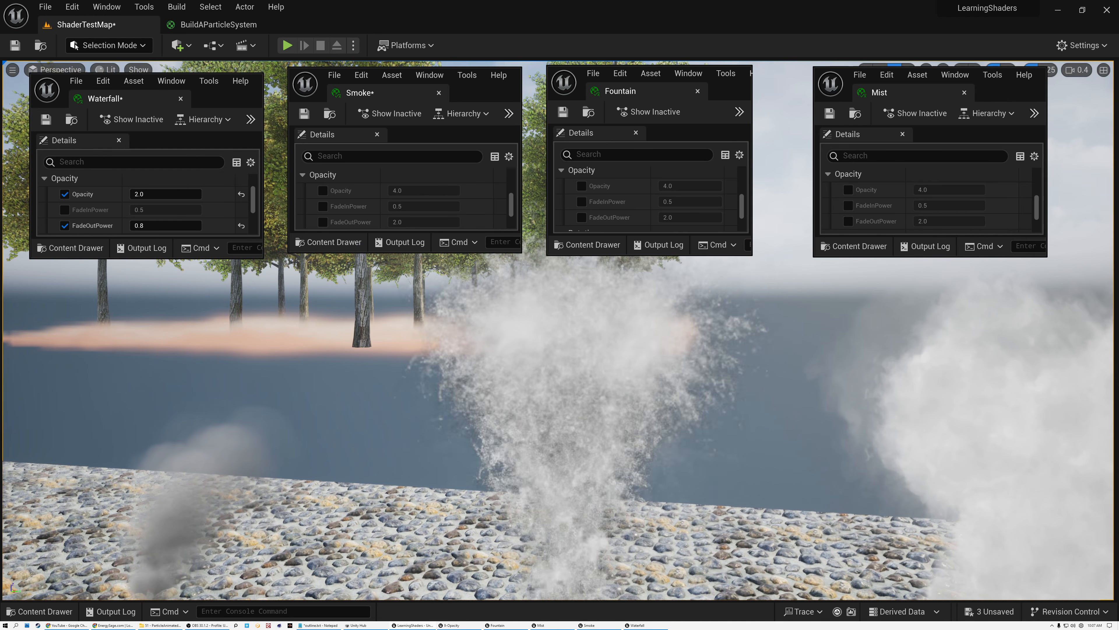
Enable Fountain's Opacity override and commit a value of 12.0.
{"action": "left_click", "coordinate": [582, 186]}
{"action": "left_click", "coordinate": [677, 185]}
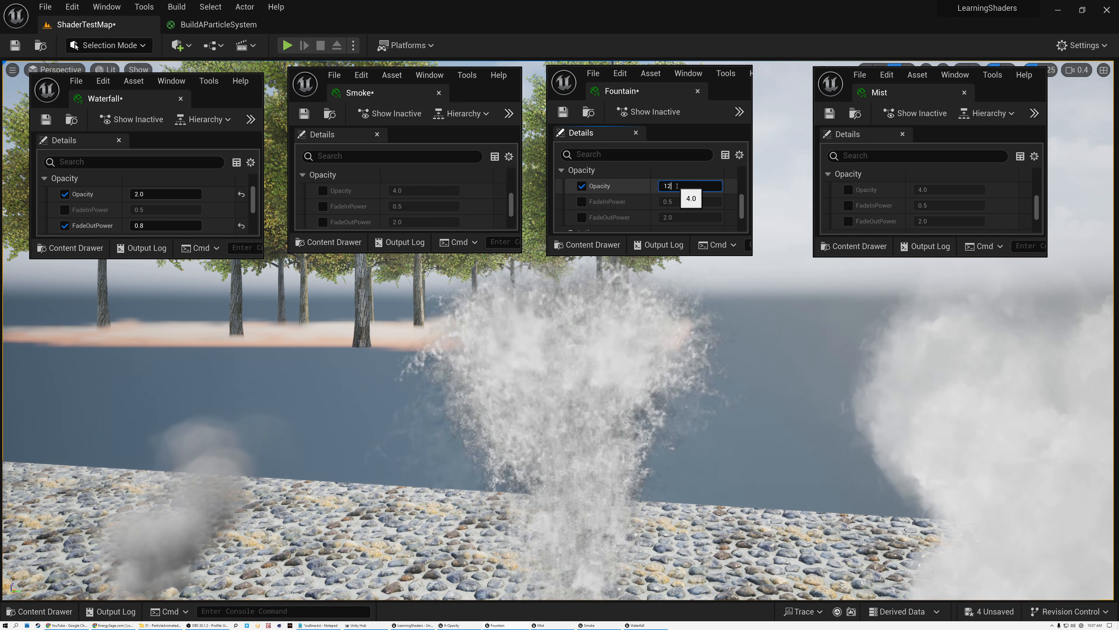
{"action": "key", "text": "Return"}
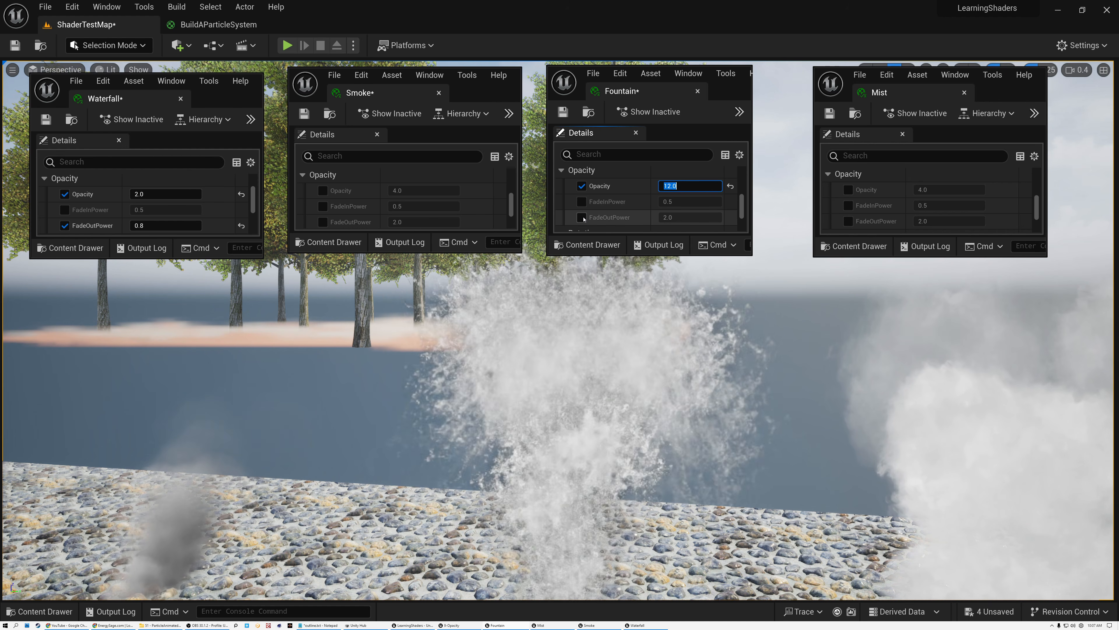
Fly the camera back and toward the mist cloud to inspect the denser fountain.
{"action": "right_click_drag", "start_coordinate": [604, 349], "coordinate": [631, 326]}
{"action": "key", "text": "s"}
{"action": "right_click_drag", "start_coordinate": [540, 379], "coordinate": [540, 400]}
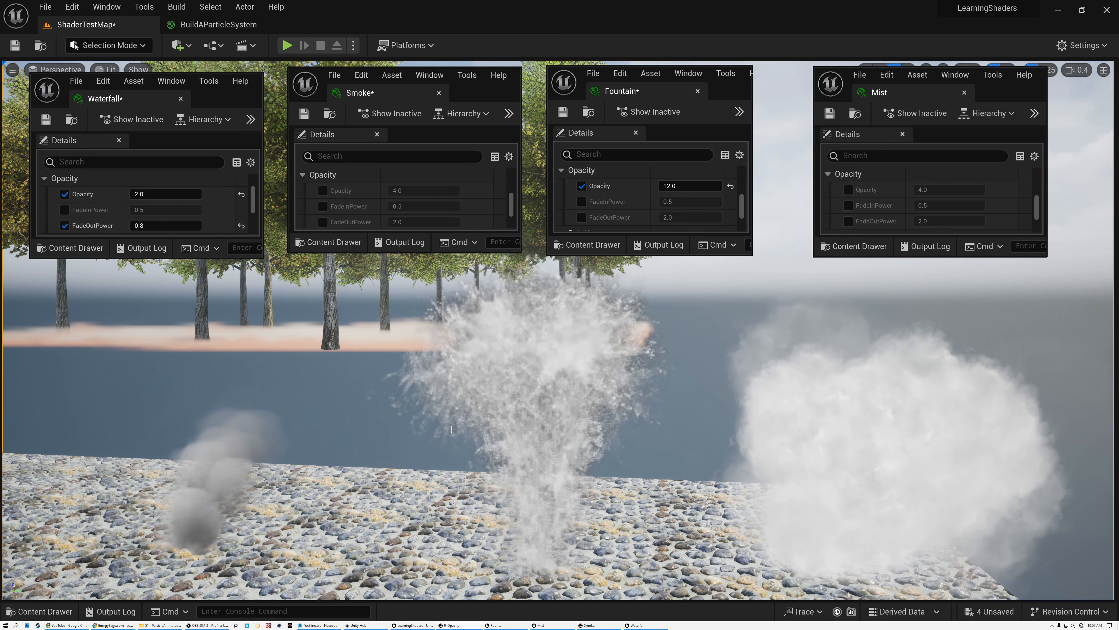
{"action": "right_click_drag", "start_coordinate": [450, 428], "coordinate": [513, 438]}
{"action": "key", "text": "w"}
{"action": "key", "text": "w"}
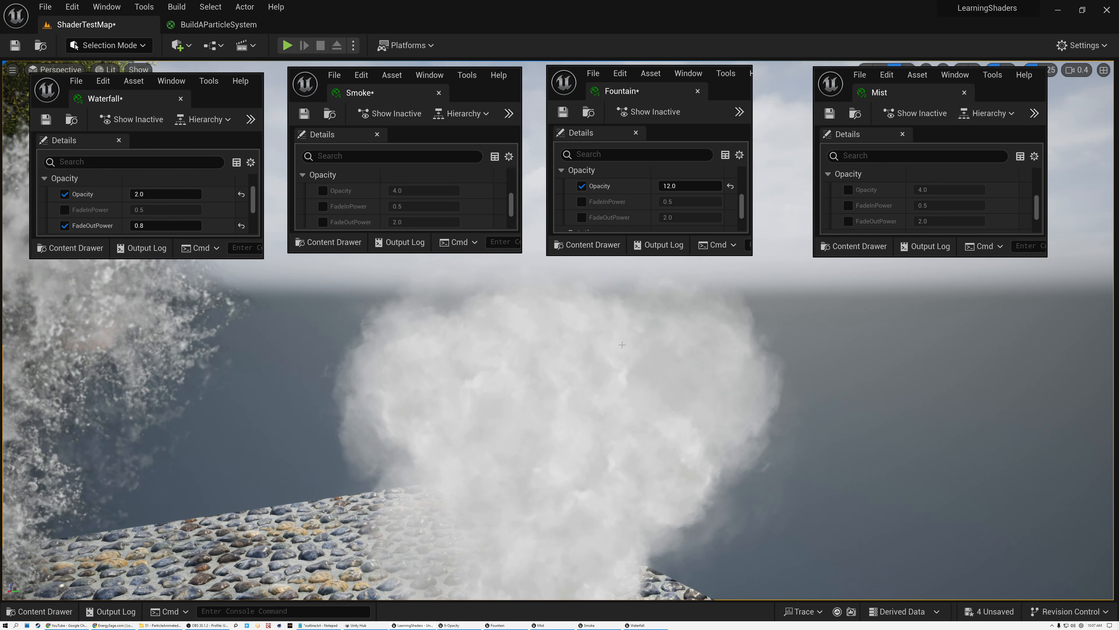
{"action": "mouse_move", "coordinate": [548, 386]}
{"action": "right_mouse_down"}
{"action": "mouse_move", "coordinate": [547, 416]}
{"action": "mouse_move", "coordinate": [550, 381]}
{"action": "right_mouse_up"}
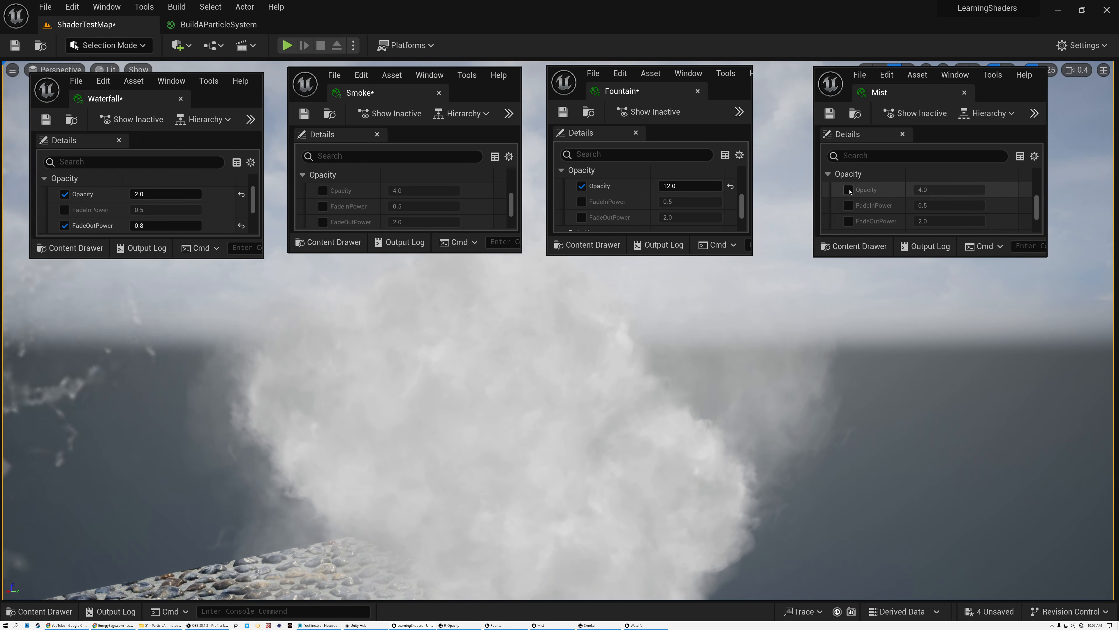
Enable the Mist Opacity override and set it to 1.0.
{"action": "left_click", "coordinate": [848, 190]}
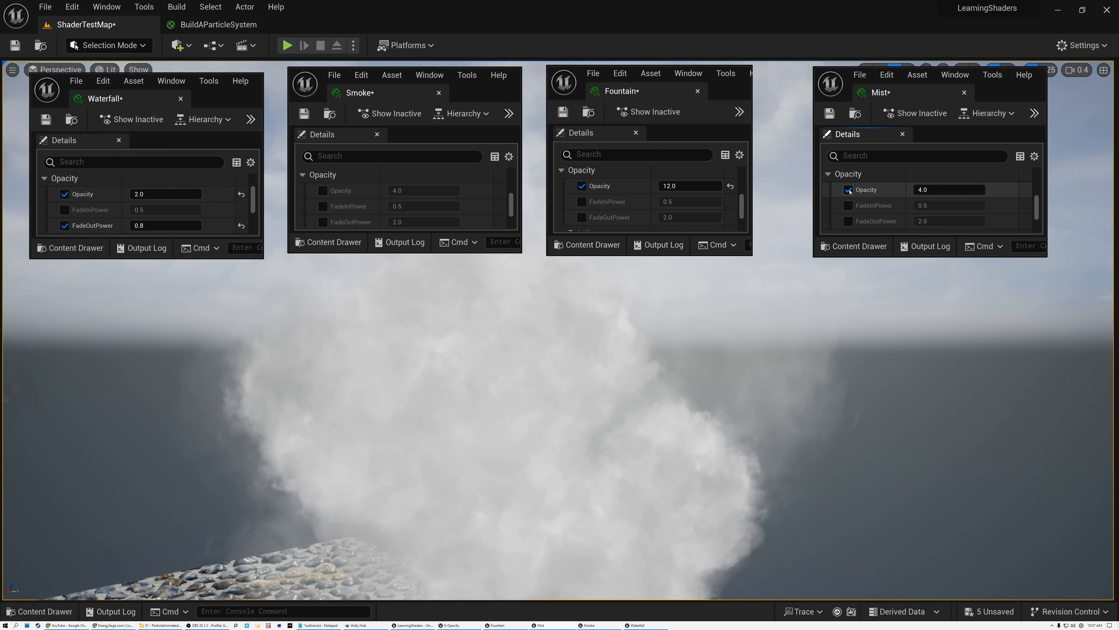
{"action": "left_click", "coordinate": [932, 190]}
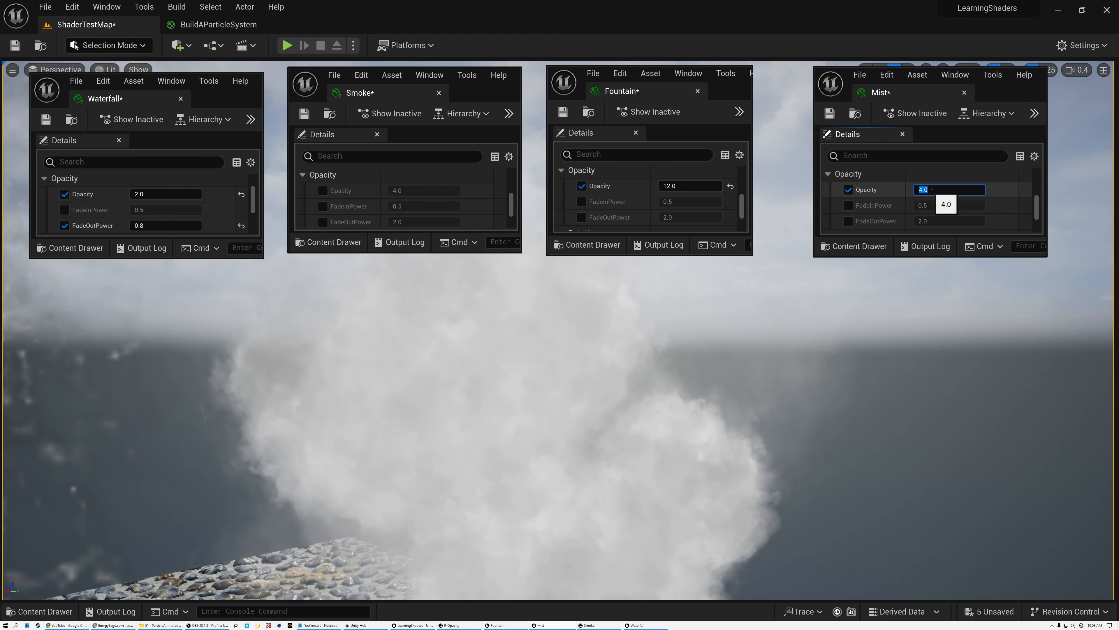
{"action": "type", "text": "1"}
{"action": "key", "text": "Return"}
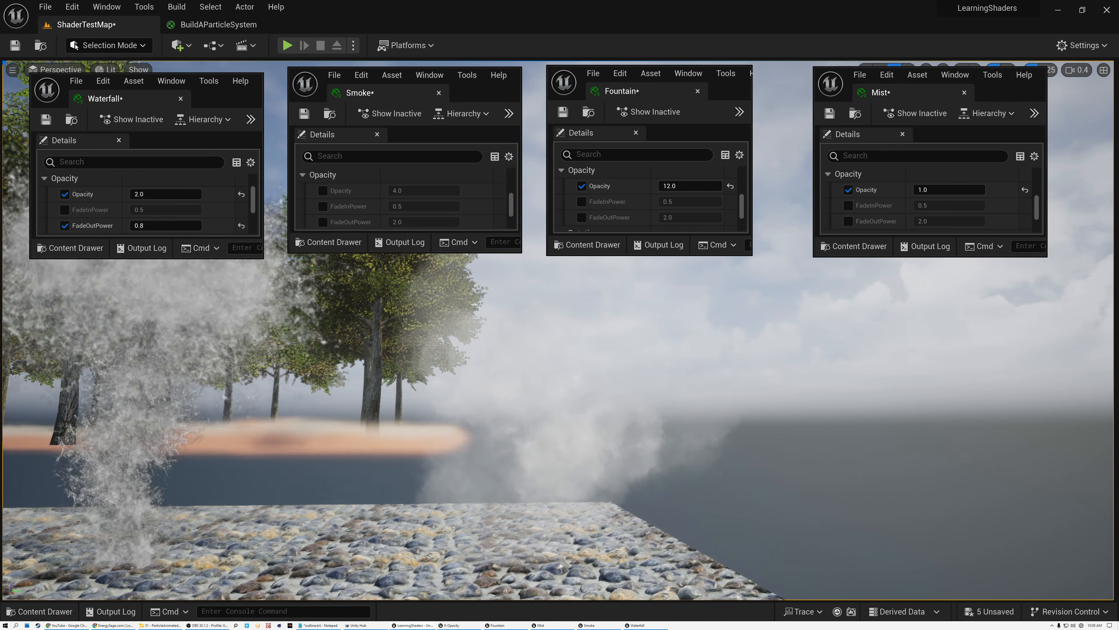
{"action": "right_click_drag", "start_coordinate": [456, 495], "coordinate": [447, 496]}
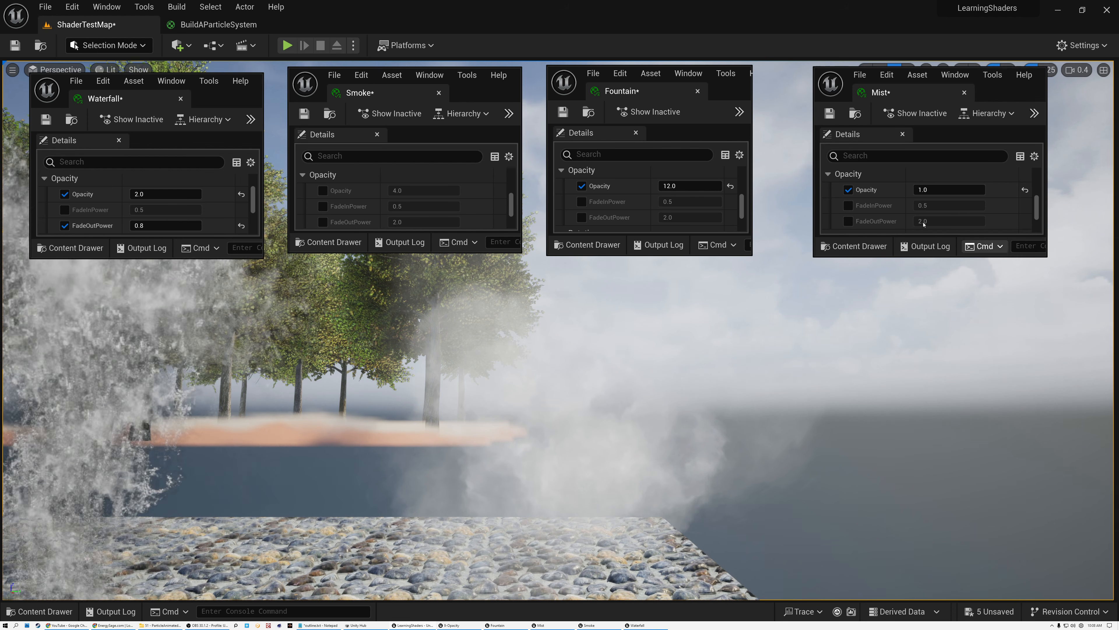
Override Mist's FadeInPower and FadeOutPower, setting both to 1.0.
{"action": "left_click", "coordinate": [848, 205]}
{"action": "left_click", "coordinate": [848, 221]}
{"action": "left_click", "coordinate": [937, 206]}
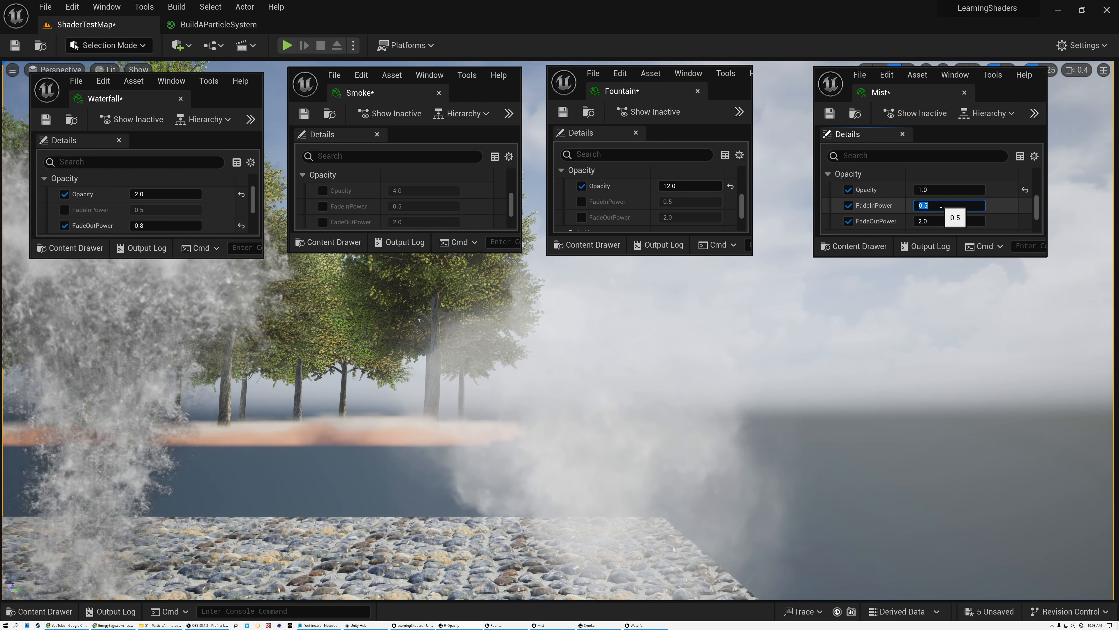
{"action": "type", "text": "1"}
{"action": "left_click", "coordinate": [934, 221]}
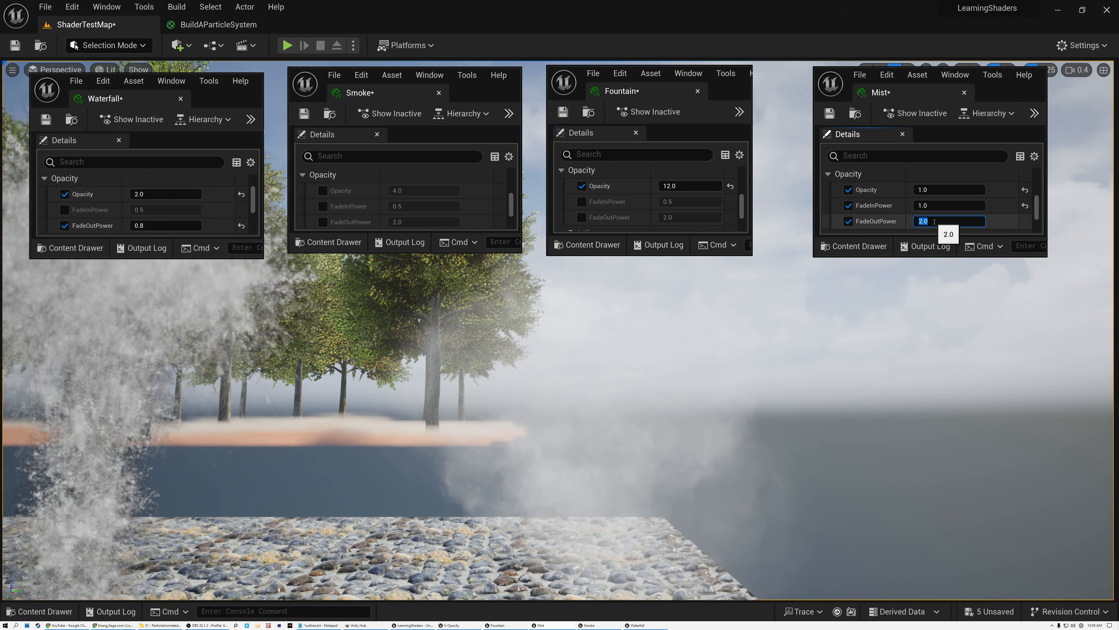
{"action": "type", "text": "1"}
{"action": "key", "text": "Return"}
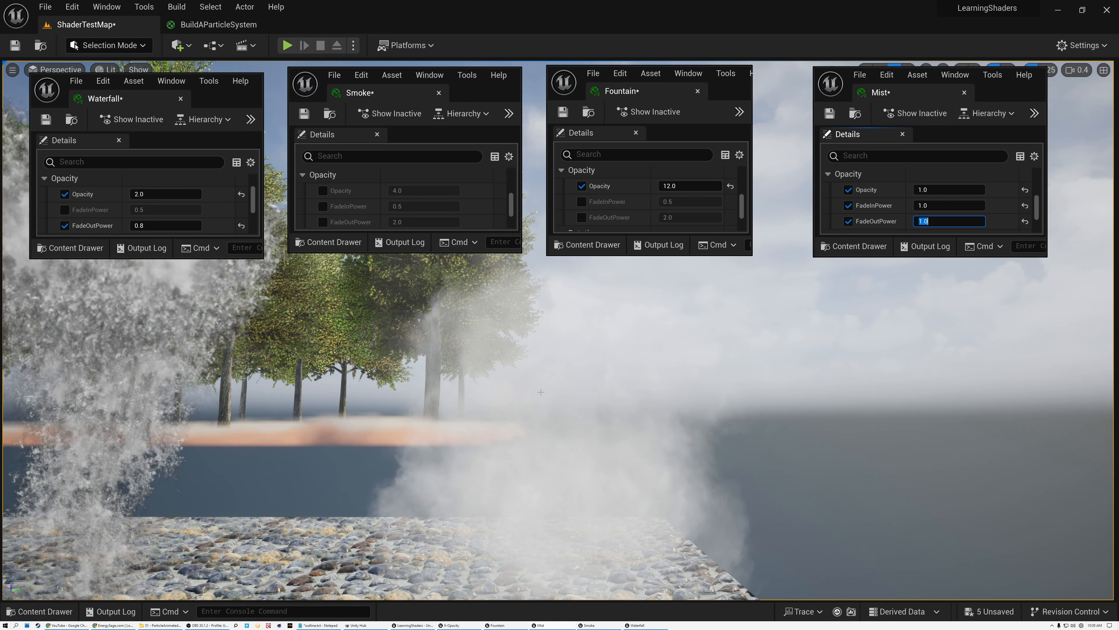
{"action": "right_click_drag", "start_coordinate": [419, 320], "coordinate": [420, 320]}
{"action": "key", "text": "s"}
{"action": "key", "text": "a"}
Save the Waterfall, Smoke, Fountain and Mist materials and close their editors.
{"action": "key", "text": "q"}
{"action": "left_click", "coordinate": [45, 119]}
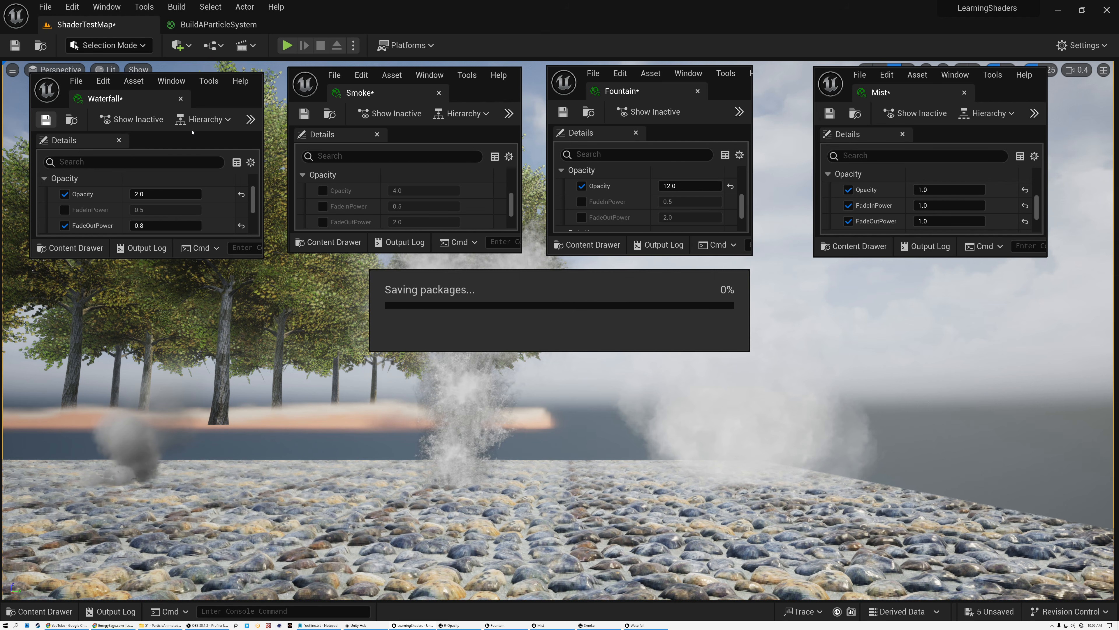
{"action": "left_click", "coordinate": [304, 113]}
{"action": "left_click", "coordinate": [563, 112]}
{"action": "left_click", "coordinate": [829, 114]}
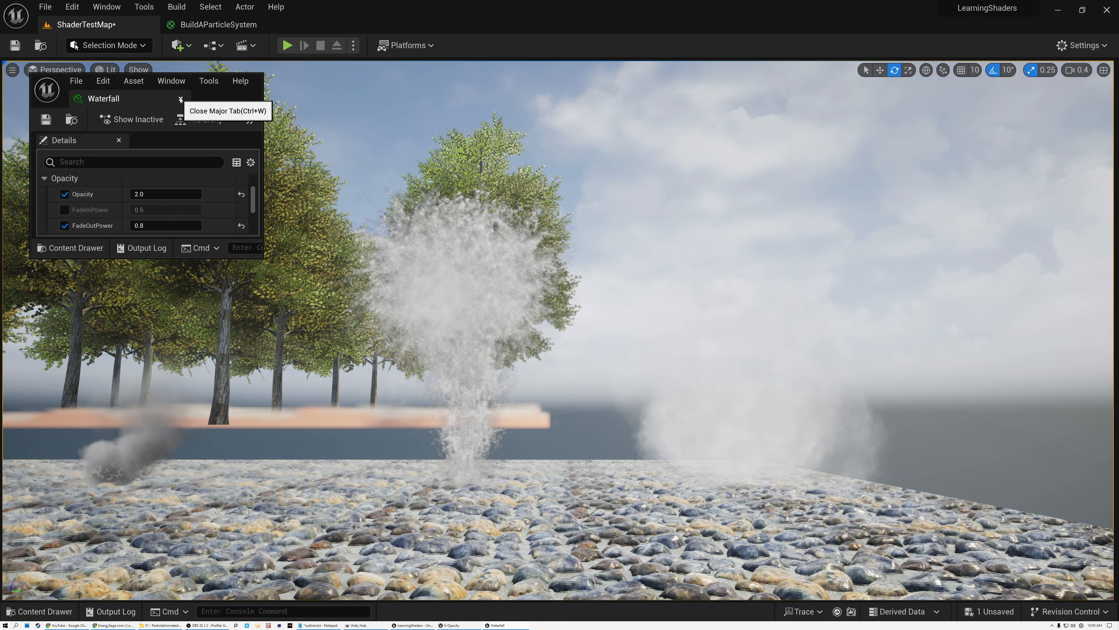
{"action": "left_click", "coordinate": [181, 98]}
Fly the camera around the level to frame all four effects together.
{"action": "right_click_drag", "start_coordinate": [559, 335], "coordinate": [501, 240]}
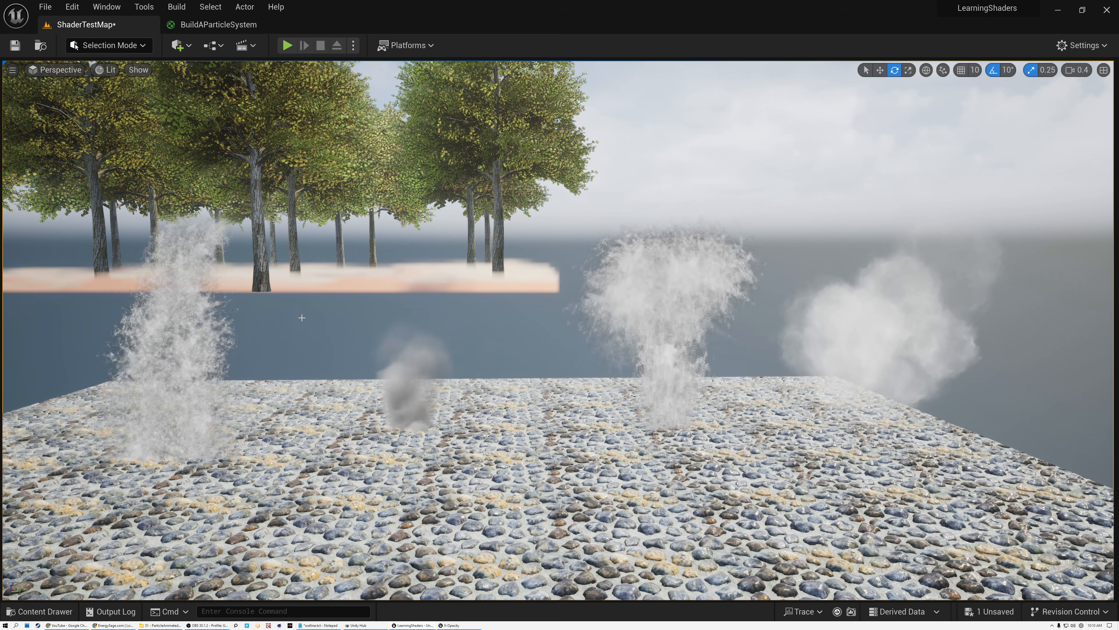
{"action": "right_click_drag", "start_coordinate": [310, 294], "coordinate": [322, 318]}
{"action": "key", "text": "w"}
{"action": "key", "text": "s"}
{"action": "key", "text": "a"}
{"action": "key", "text": "s"}
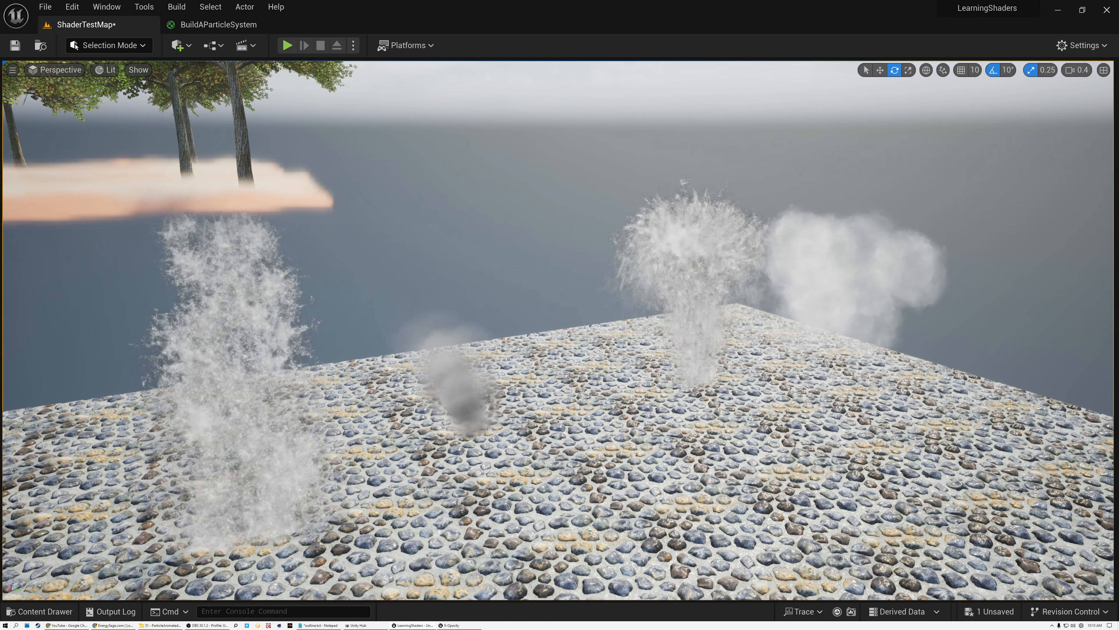
{"action": "right_click_drag", "start_coordinate": [322, 318], "coordinate": [313, 317]}
{"action": "key", "text": "d"}
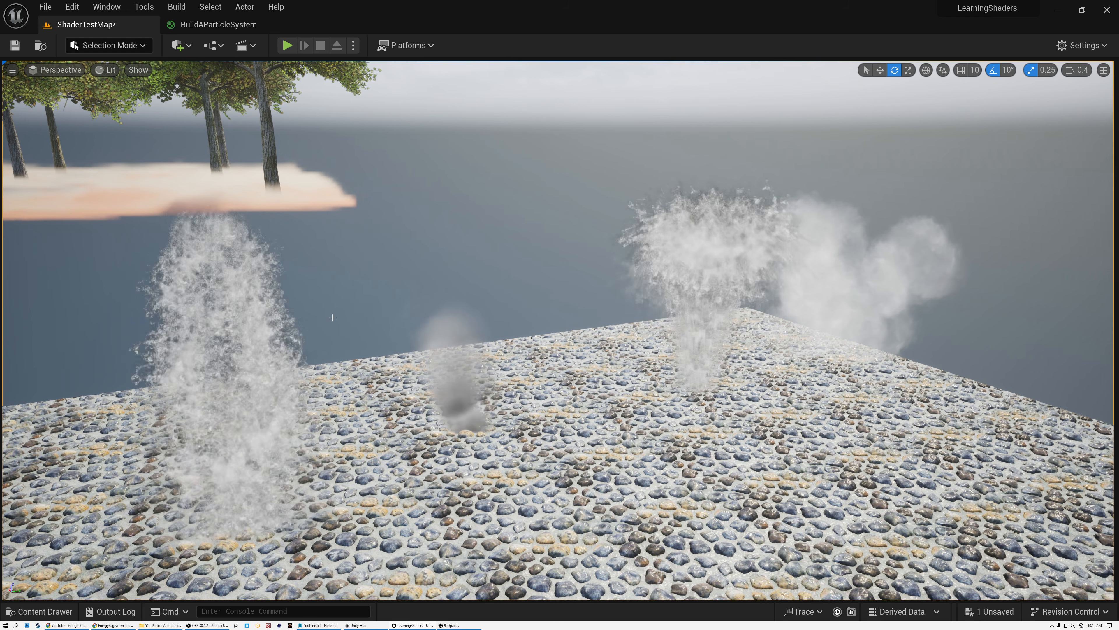